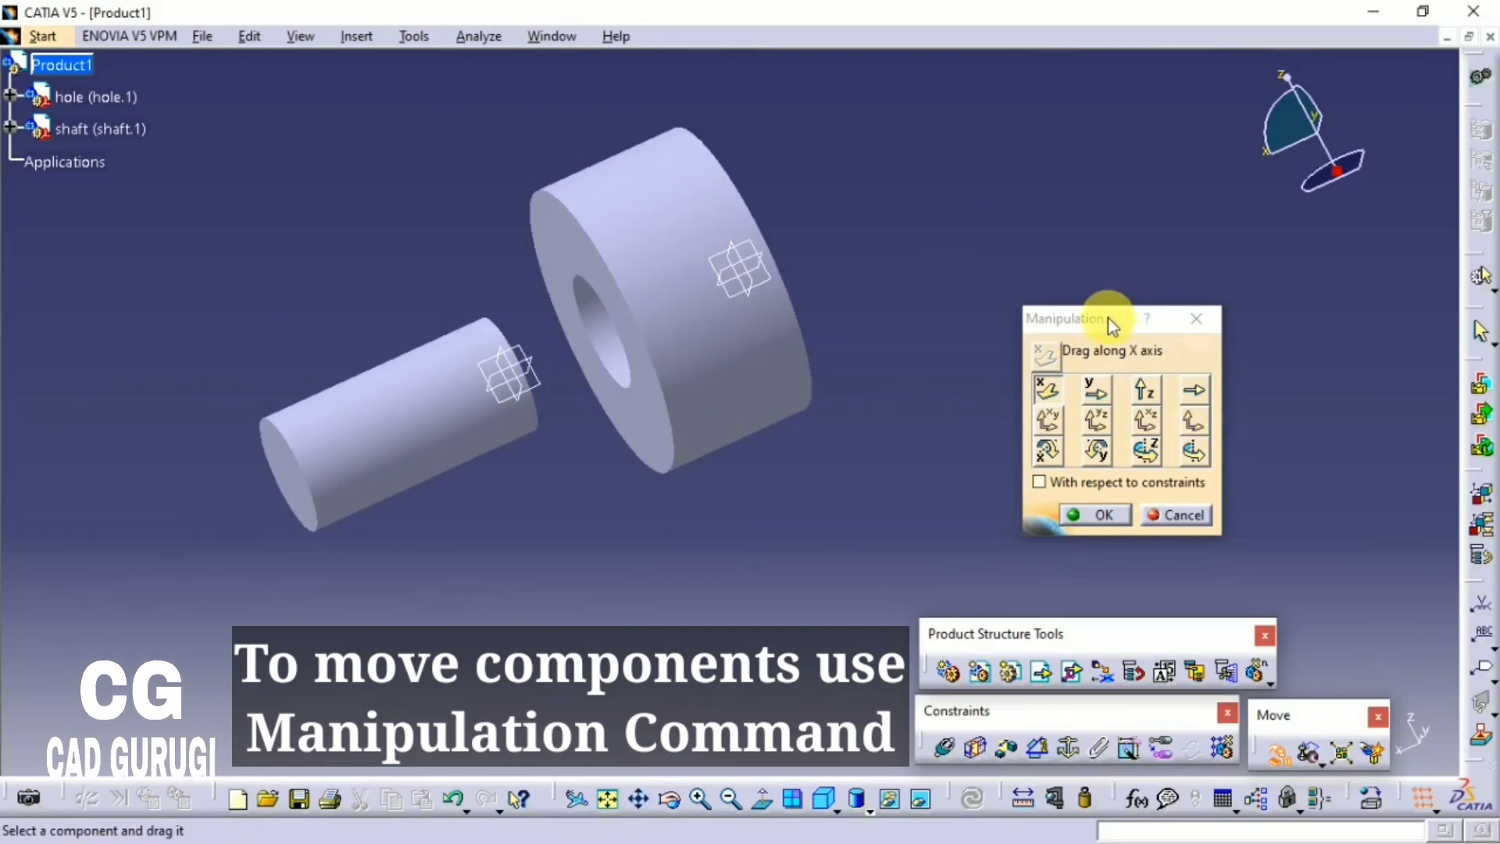
Step: Move the shaft along the Y axis with the Manipulation command, and switch the drag mode to the Z axis and back to X
{"action": "mouse_move", "coordinate": [1108, 318]}
{"action": "left_mouse_down"}
{"action": "mouse_move", "coordinate": [1163, 352]}
{"action": "mouse_move", "coordinate": [1094, 322]}
{"action": "left_mouse_up"}
{"action": "left_click", "coordinate": [1086, 392]}
{"action": "left_click_drag", "start_coordinate": [426, 452], "coordinate": [406, 415]}
{"action": "middle_click_drag", "start_coordinate": [405, 415], "coordinate": [973, 361]}
{"action": "left_click_drag", "start_coordinate": [641, 391], "coordinate": [992, 480]}
{"action": "left_click", "coordinate": [1127, 397]}
{"action": "middle_click_drag", "start_coordinate": [1028, 518], "coordinate": [650, 612]}
{"action": "left_click", "coordinate": [1036, 394]}
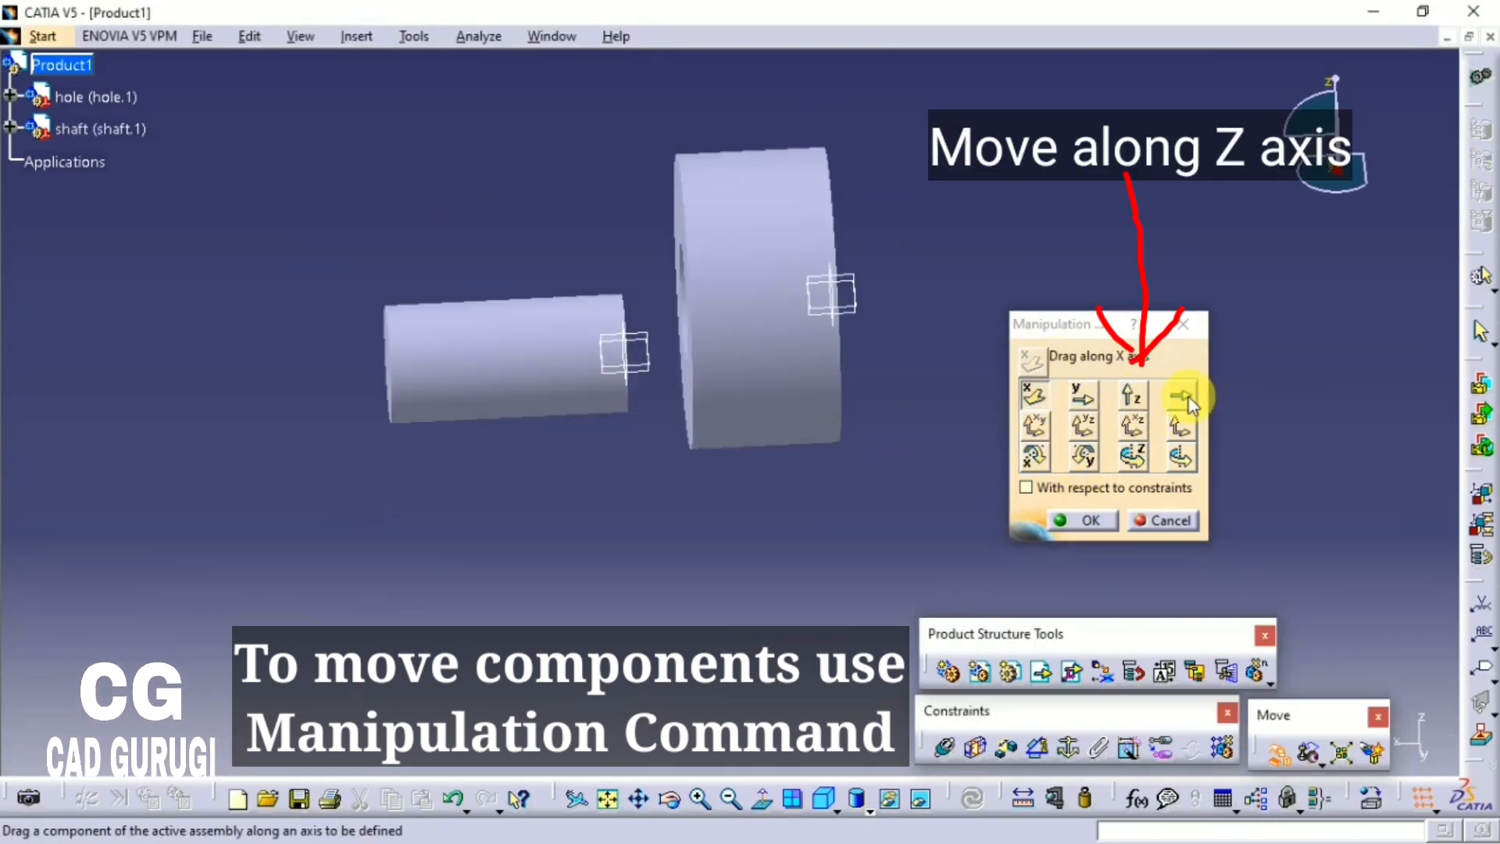
Step: Move the shaft along its own axis using the Drag along any axis mode
{"action": "left_click", "coordinate": [1185, 397]}
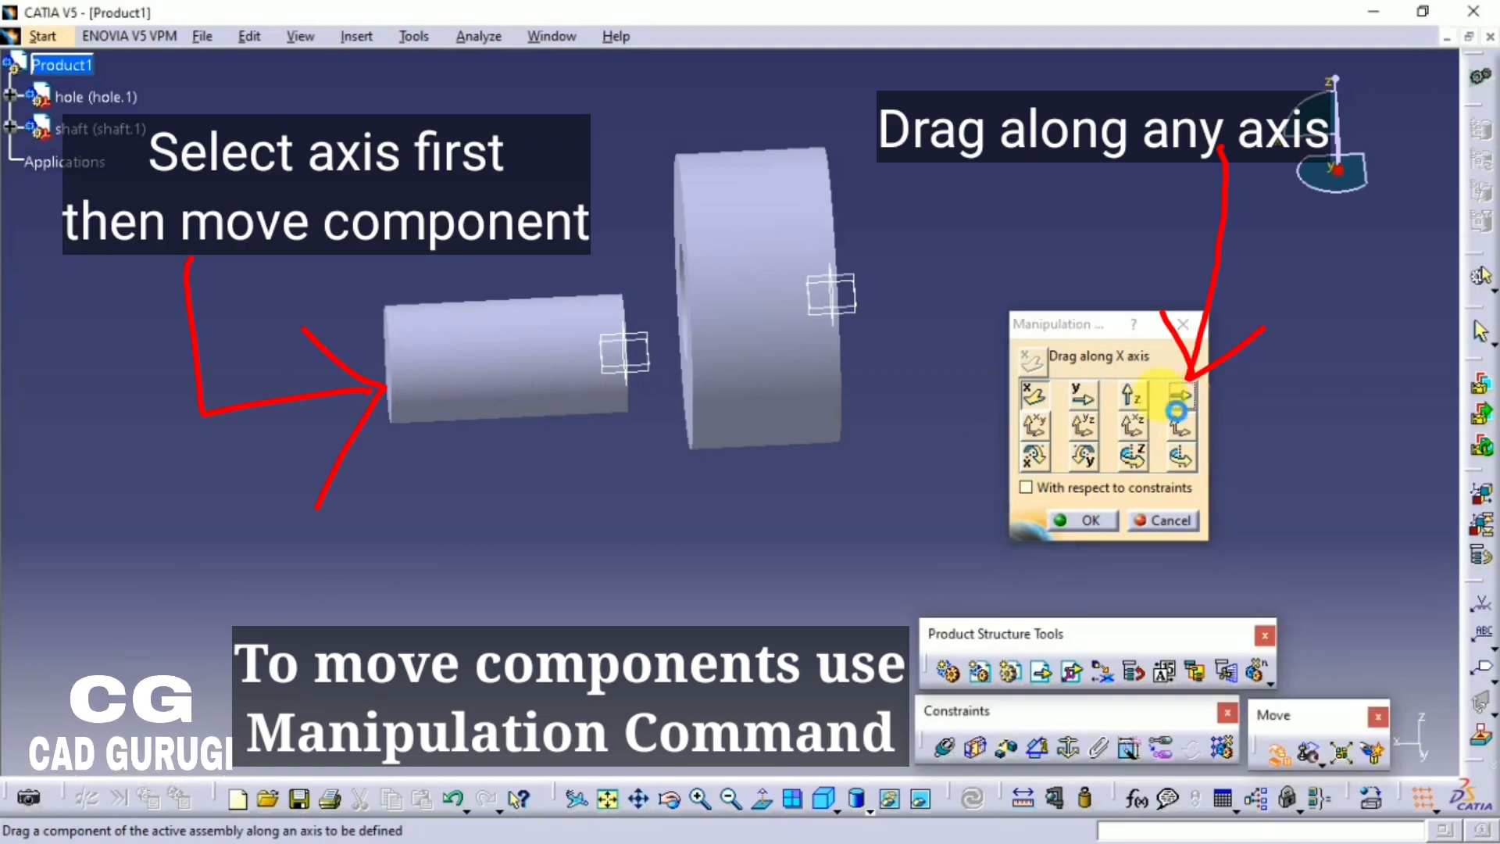
{"action": "left_click", "coordinate": [482, 344]}
{"action": "mouse_move", "coordinate": [519, 376]}
{"action": "left_mouse_down"}
{"action": "mouse_move", "coordinate": [639, 391]}
{"action": "mouse_move", "coordinate": [467, 397]}
{"action": "mouse_move", "coordinate": [506, 395]}
{"action": "left_mouse_up"}
Step: Move the shaft within one of its own reference planes using the Drag along any plane mode
{"action": "left_click", "coordinate": [1185, 426]}
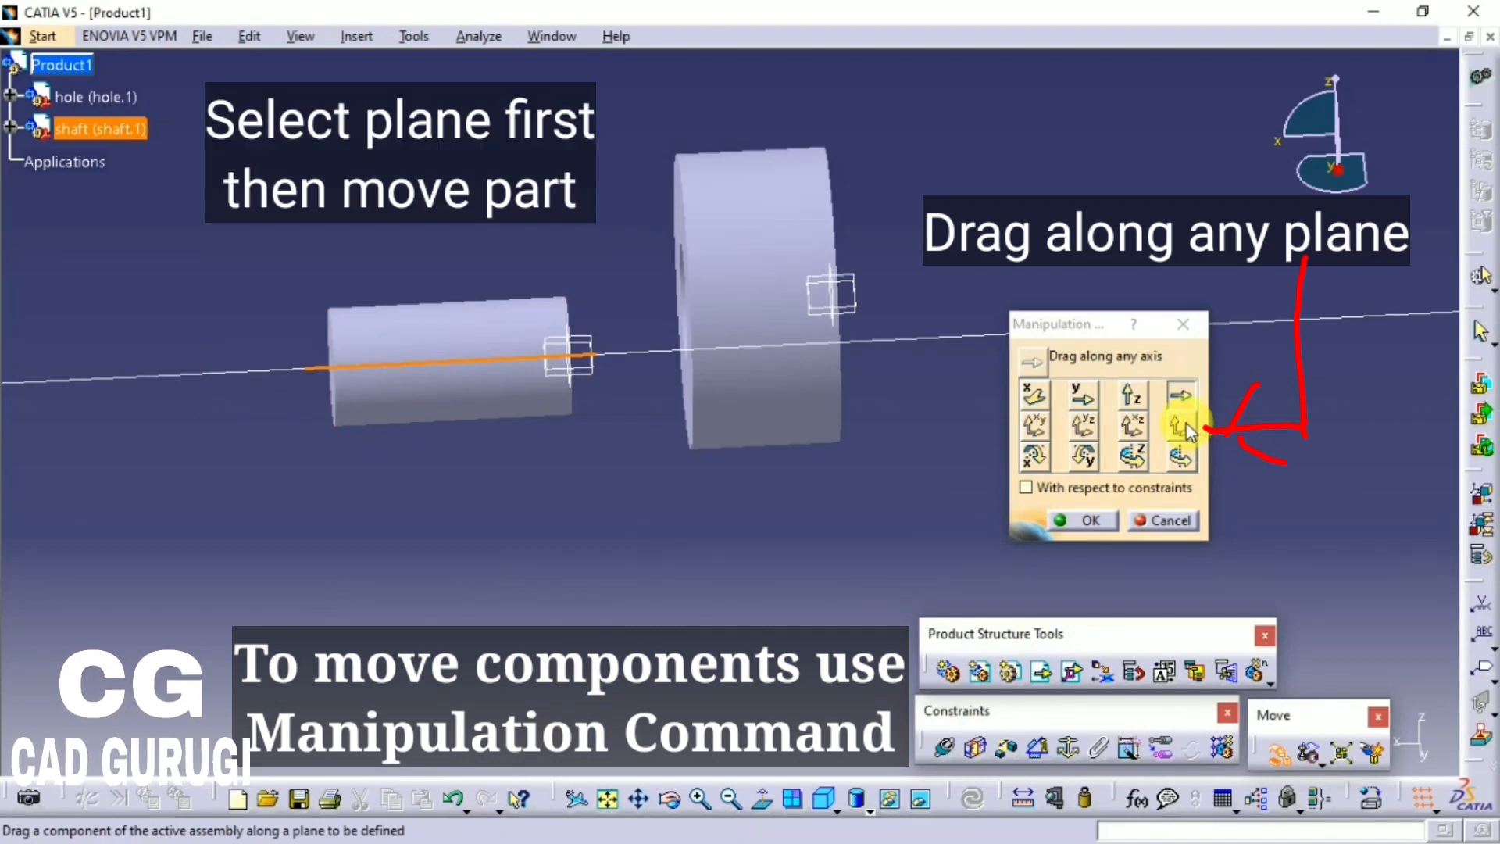
{"action": "left_click", "coordinate": [259, 489]}
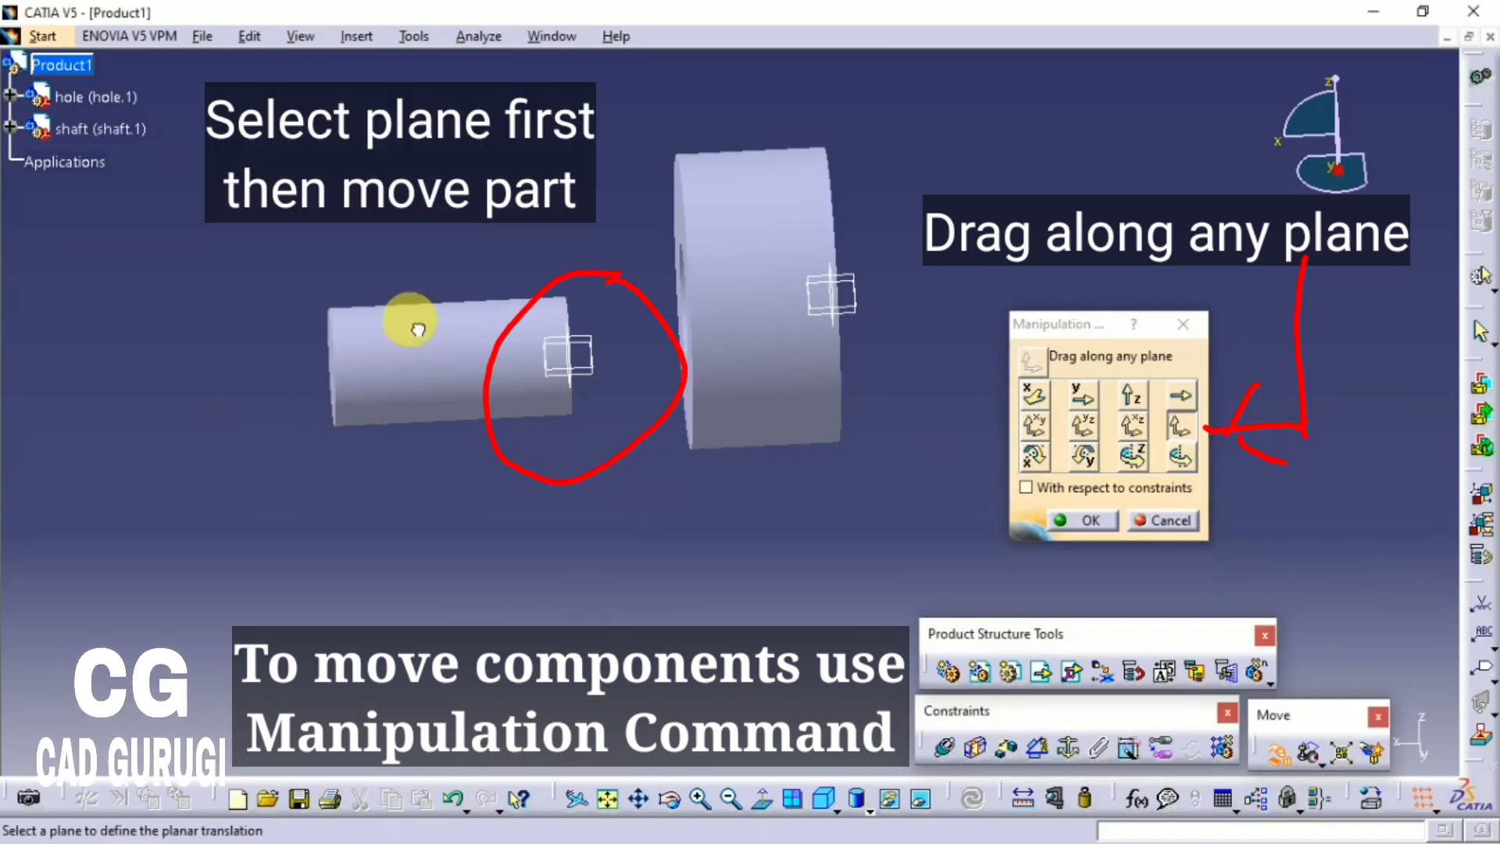
{"action": "left_click", "coordinate": [596, 361]}
{"action": "left_click_drag", "start_coordinate": [586, 362], "coordinate": [425, 321]}
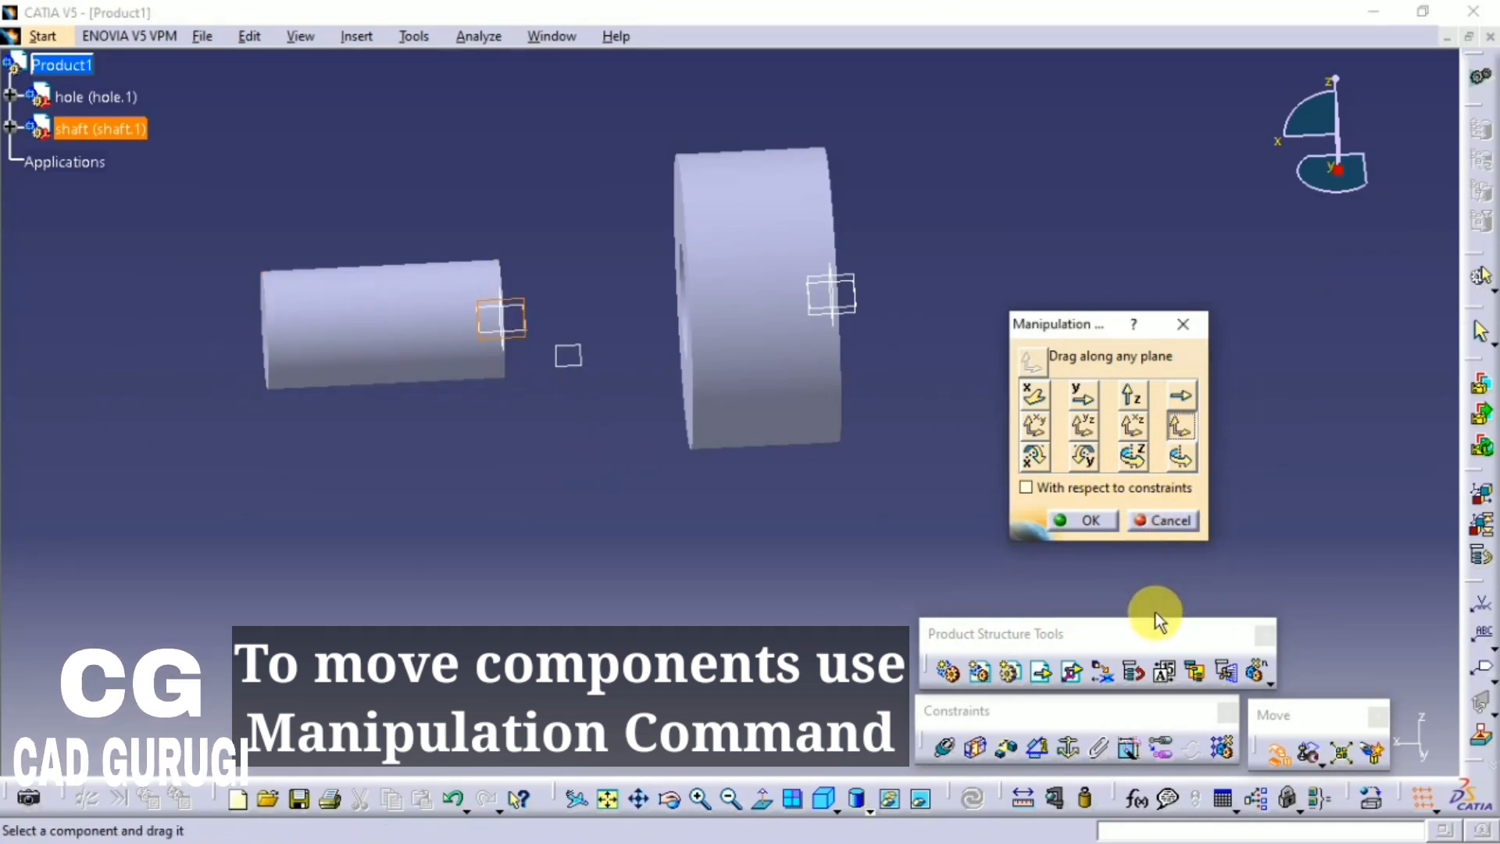
{"action": "left_click", "coordinate": [1170, 626]}
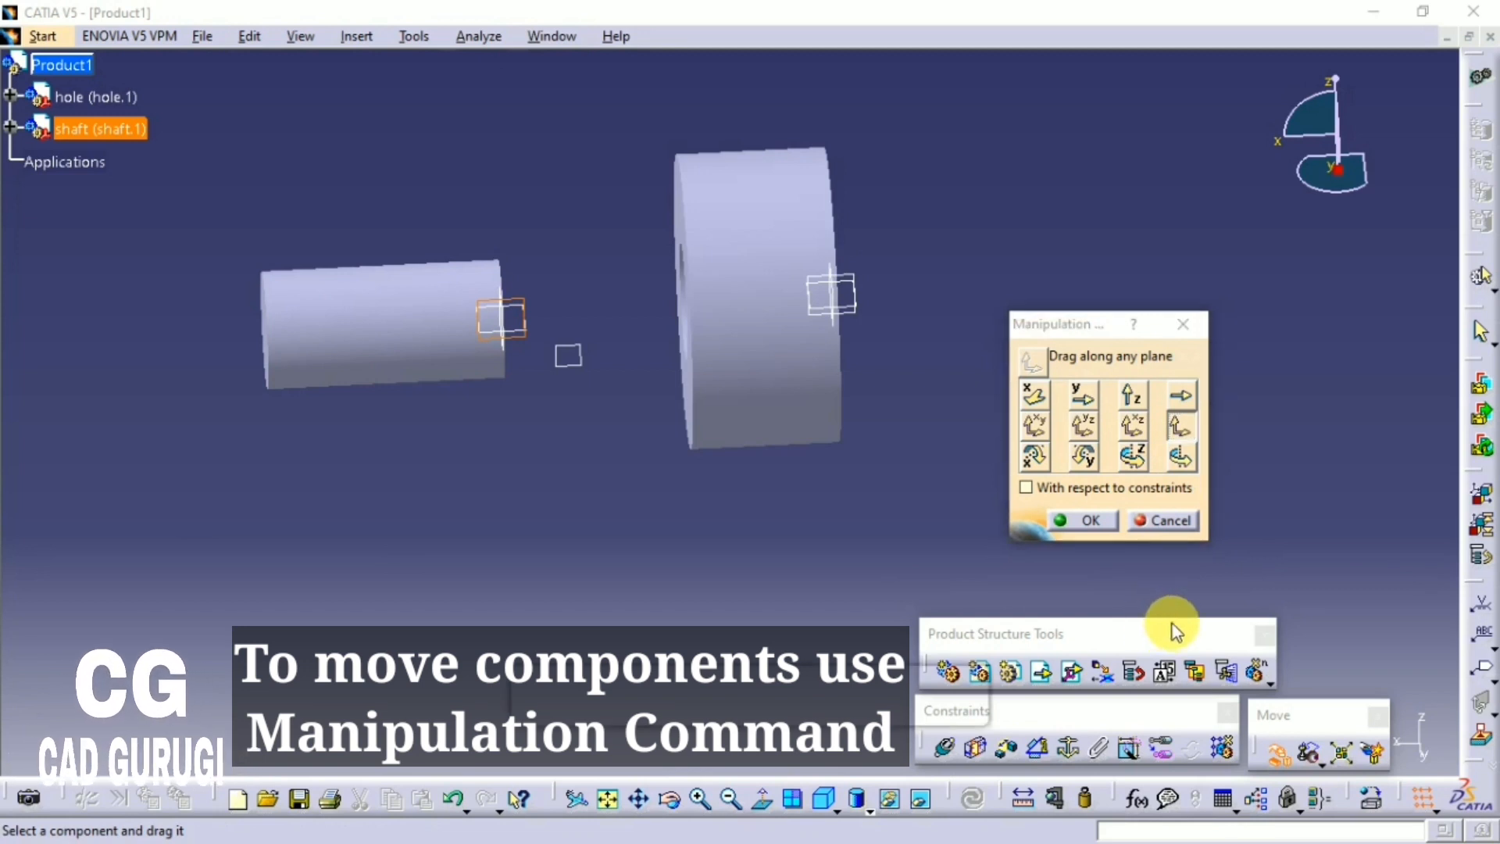
Step: Slide the shaft within the XY plane so it sits nearly in line with the hole part
{"action": "left_click", "coordinate": [1044, 426]}
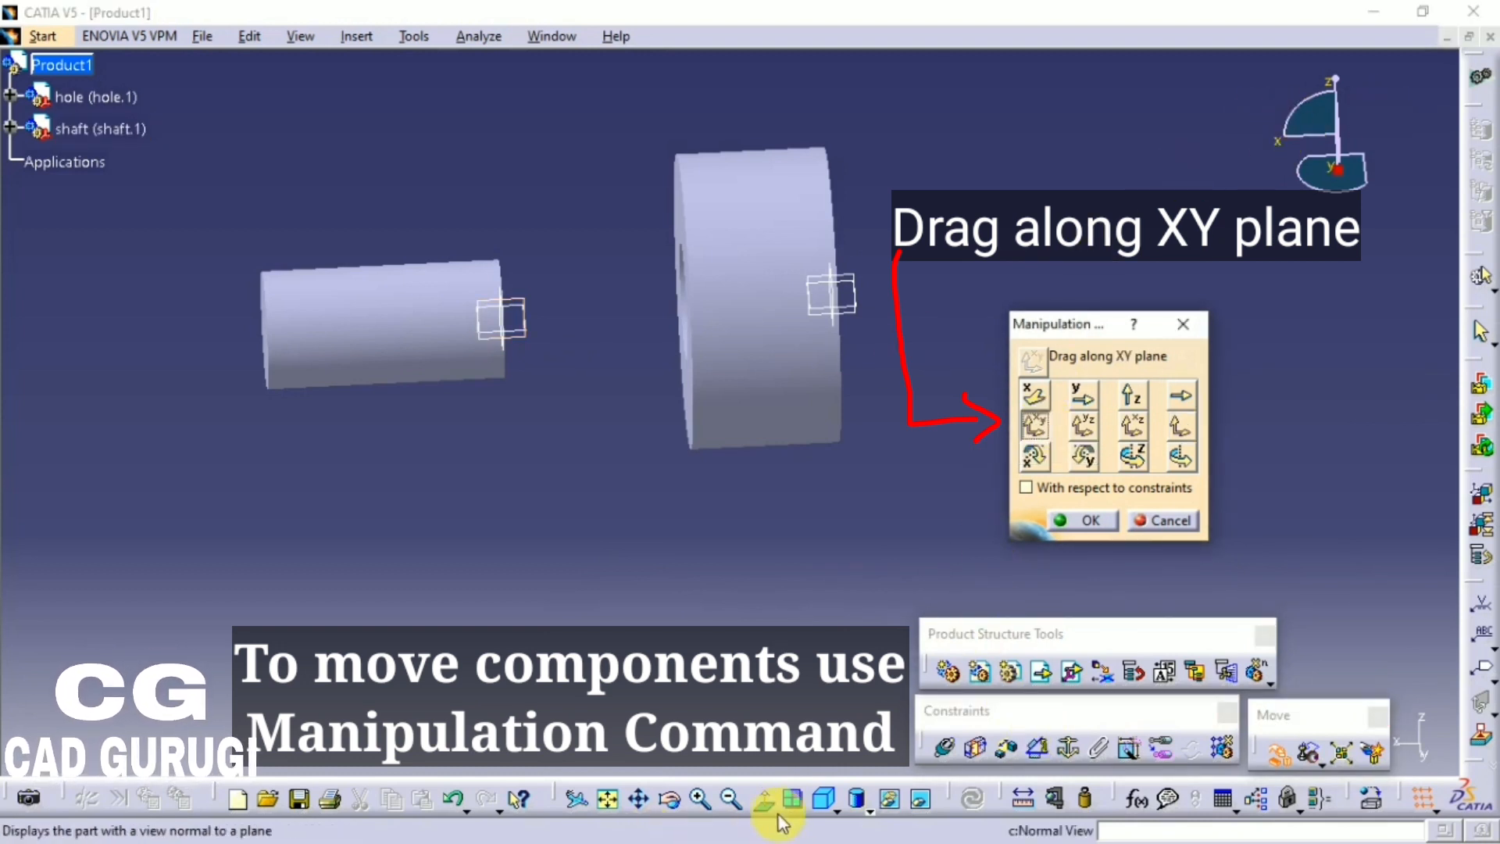
{"action": "left_click", "coordinate": [841, 811]}
{"action": "left_click", "coordinate": [739, 744]}
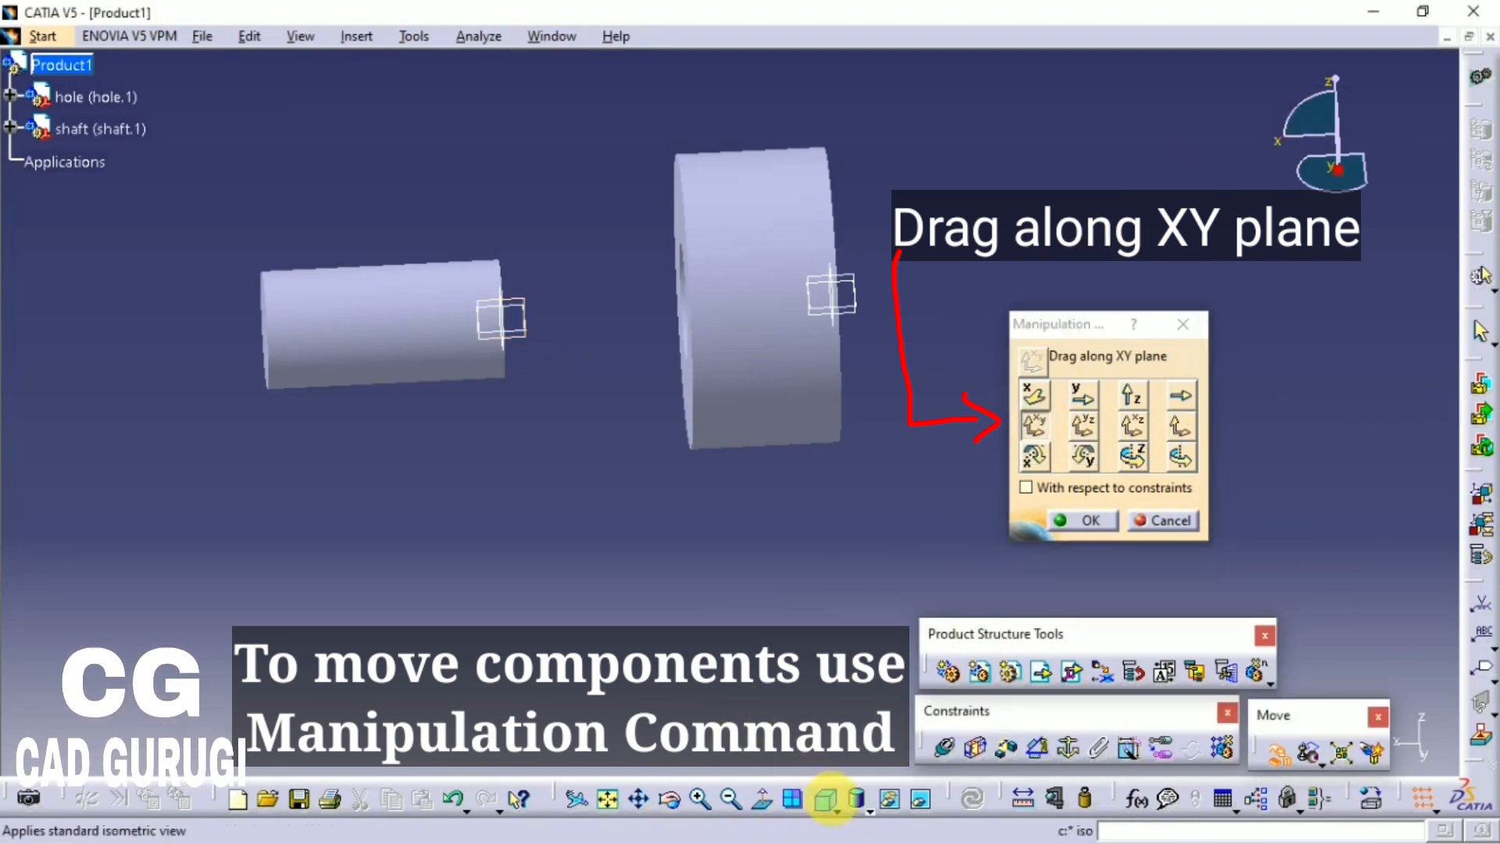
{"action": "left_click", "coordinate": [838, 808]}
{"action": "left_click_drag", "start_coordinate": [847, 595], "coordinate": [759, 698]}
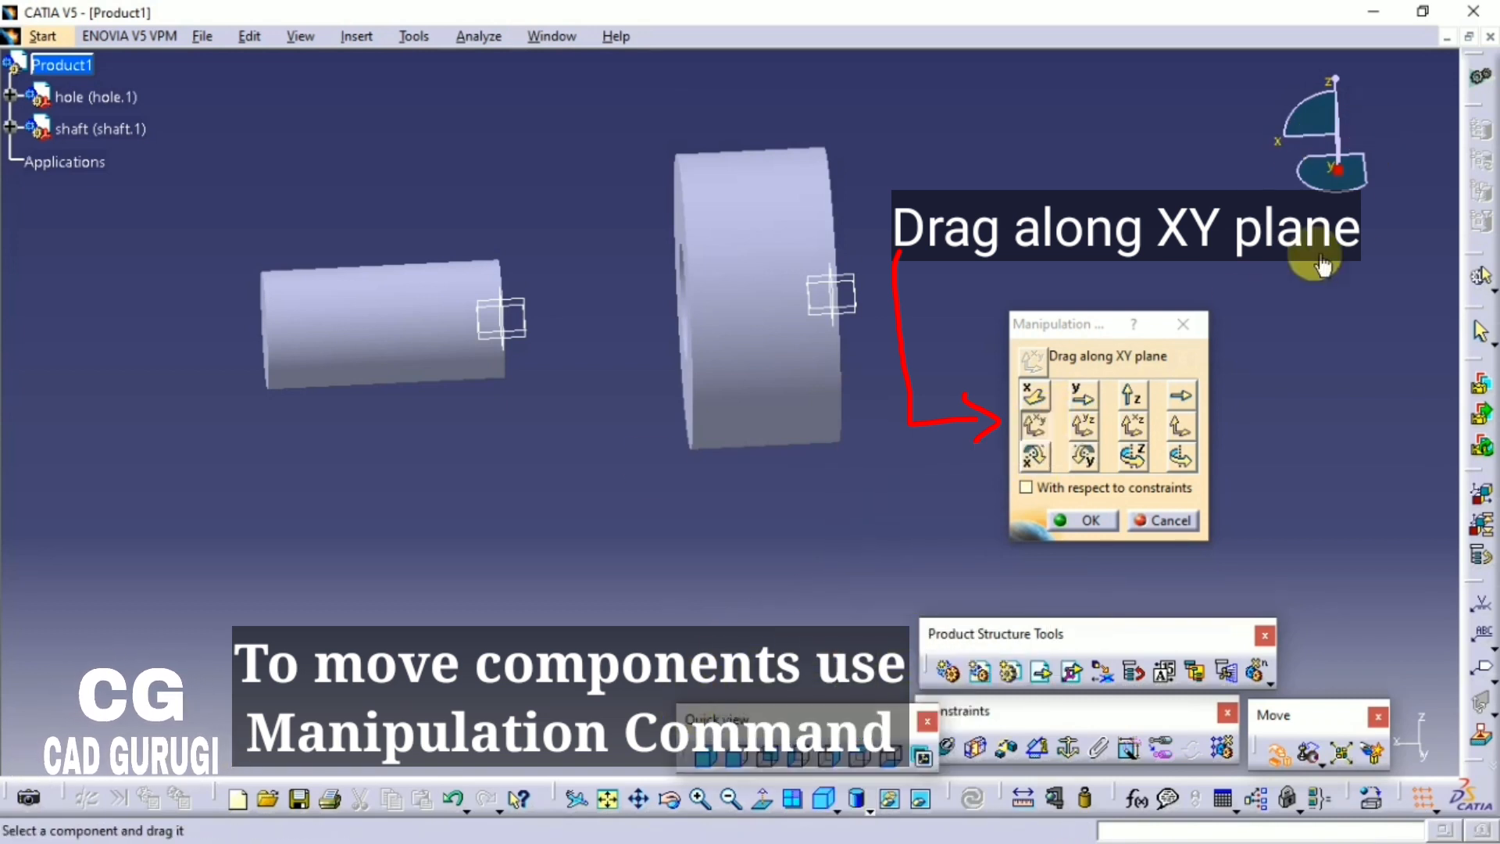
{"action": "left_click", "coordinate": [853, 758]}
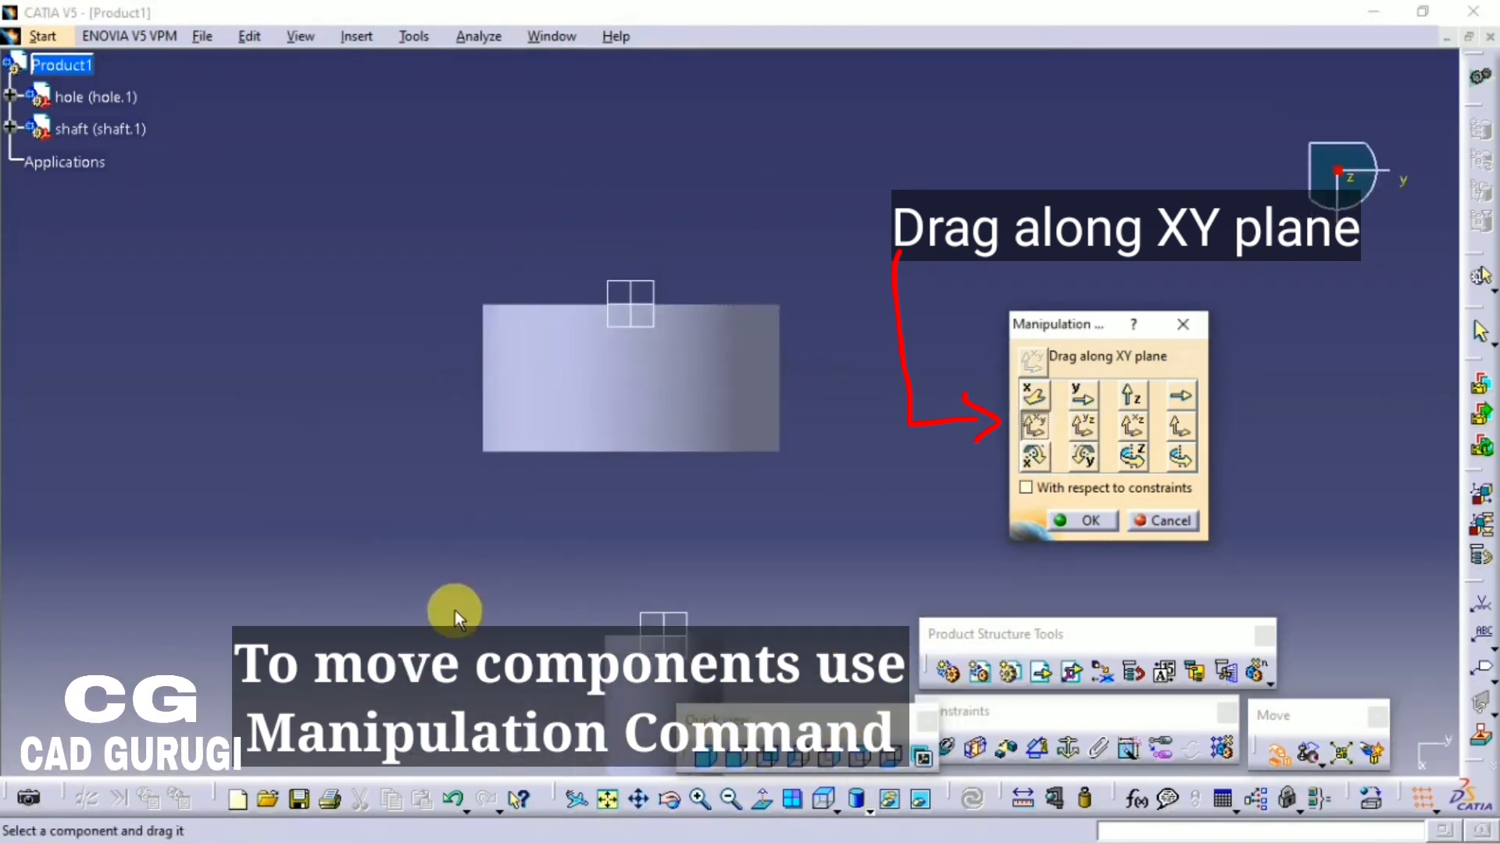
{"action": "left_click_drag", "start_coordinate": [647, 533], "coordinate": [586, 456]}
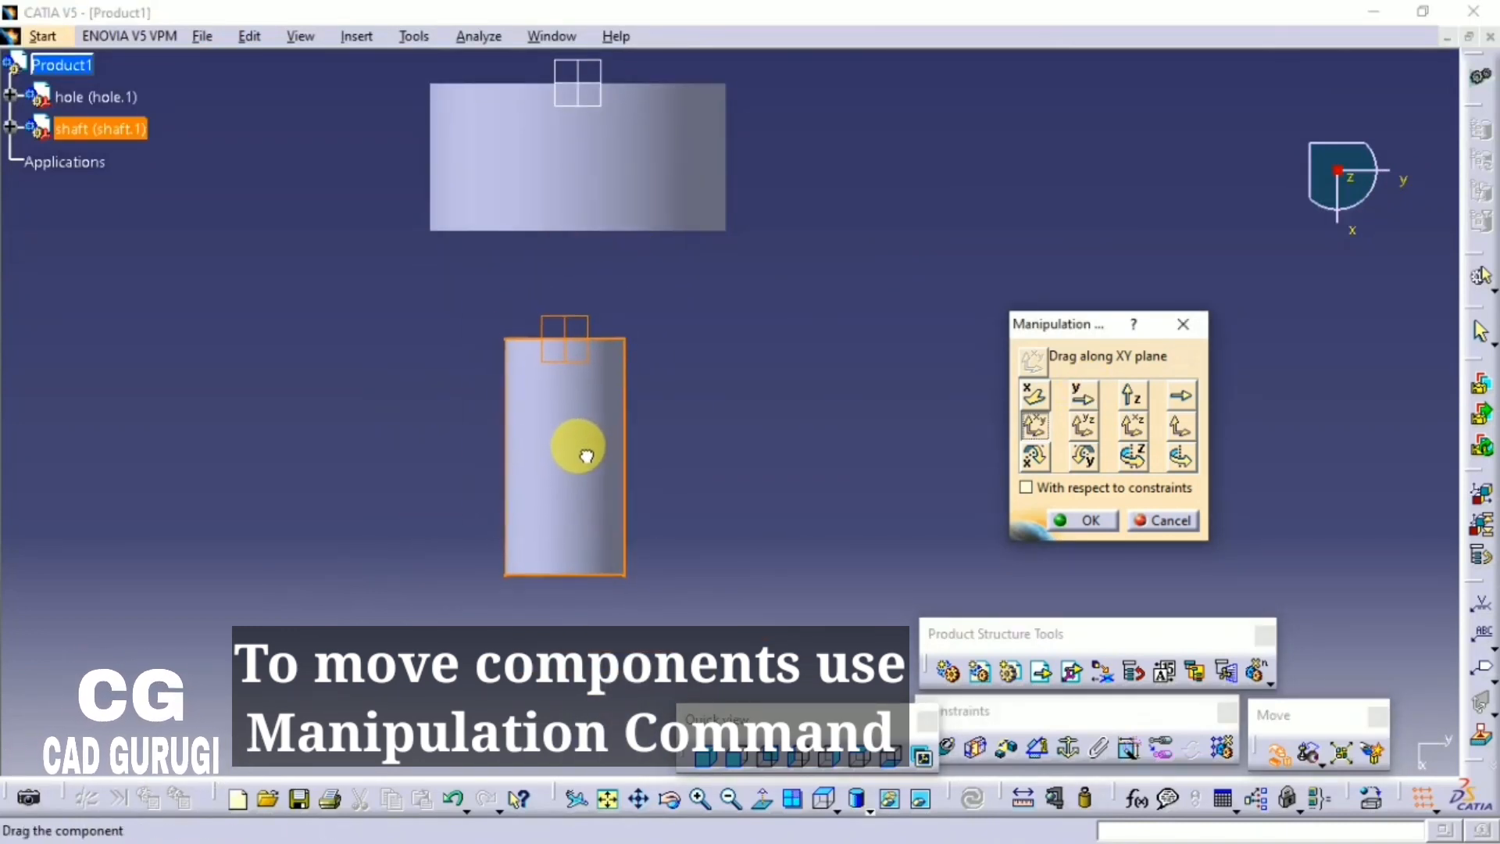
Step: Move the shaft within the YZ plane relative to the hole part
{"action": "left_click", "coordinate": [1083, 429]}
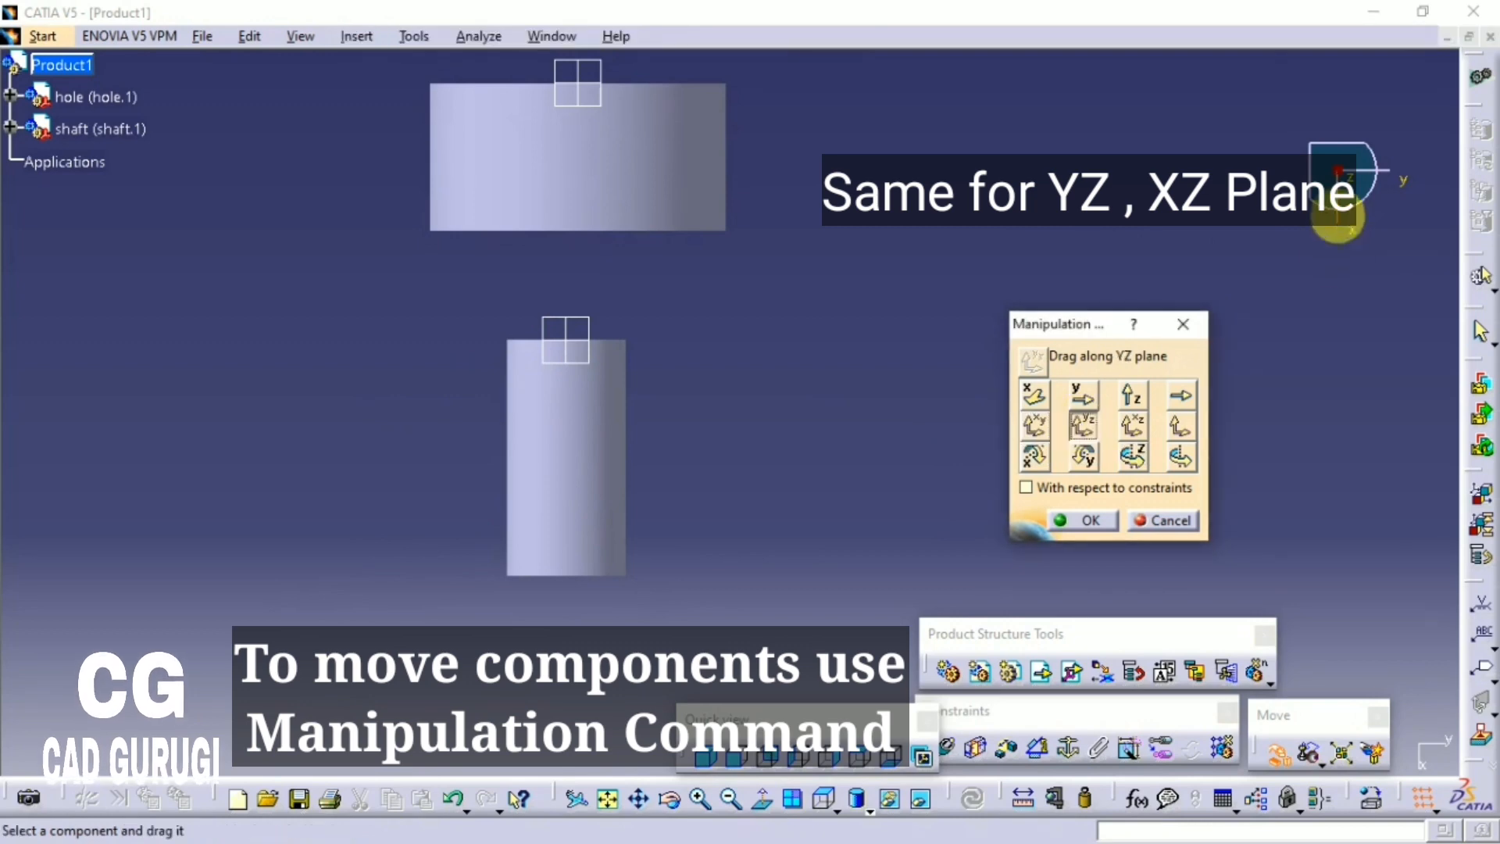
{"action": "middle_click_drag", "start_coordinate": [1063, 305], "coordinate": [882, 223]}
{"action": "middle_click_drag", "start_coordinate": [435, 536], "coordinate": [1206, 58]}
{"action": "left_click_drag", "start_coordinate": [564, 253], "coordinate": [652, 217]}
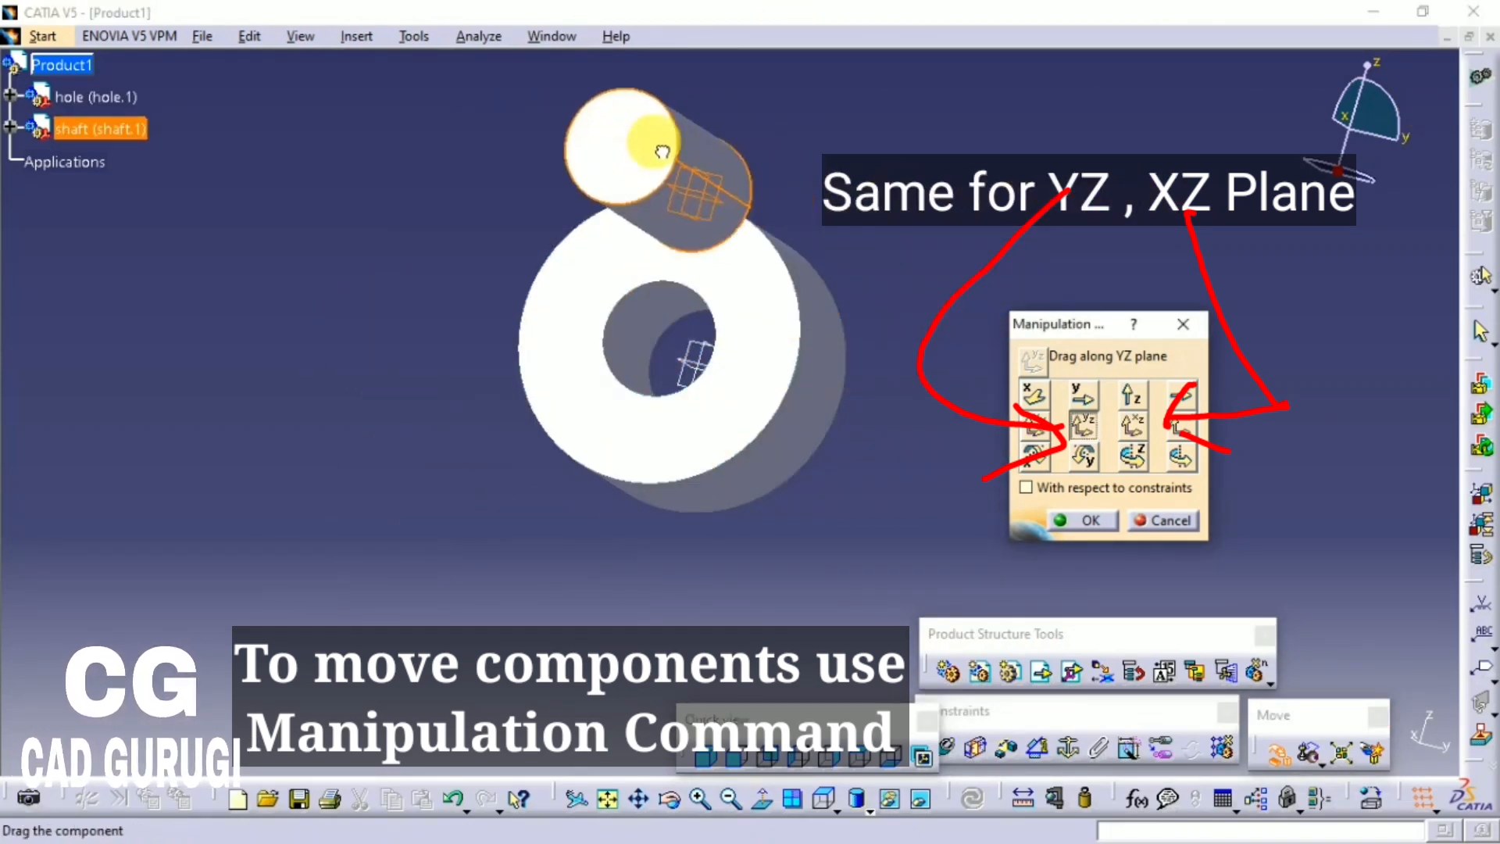
{"action": "middle_click_drag", "start_coordinate": [790, 284], "coordinate": [692, 270]}
{"action": "left_click_drag", "start_coordinate": [692, 269], "coordinate": [461, 383]}
{"action": "middle_click_drag", "start_coordinate": [508, 517], "coordinate": [770, 438]}
{"action": "left_click_drag", "start_coordinate": [986, 293], "coordinate": [395, 538]}
{"action": "middle_click_drag", "start_coordinate": [515, 576], "coordinate": [204, 335]}
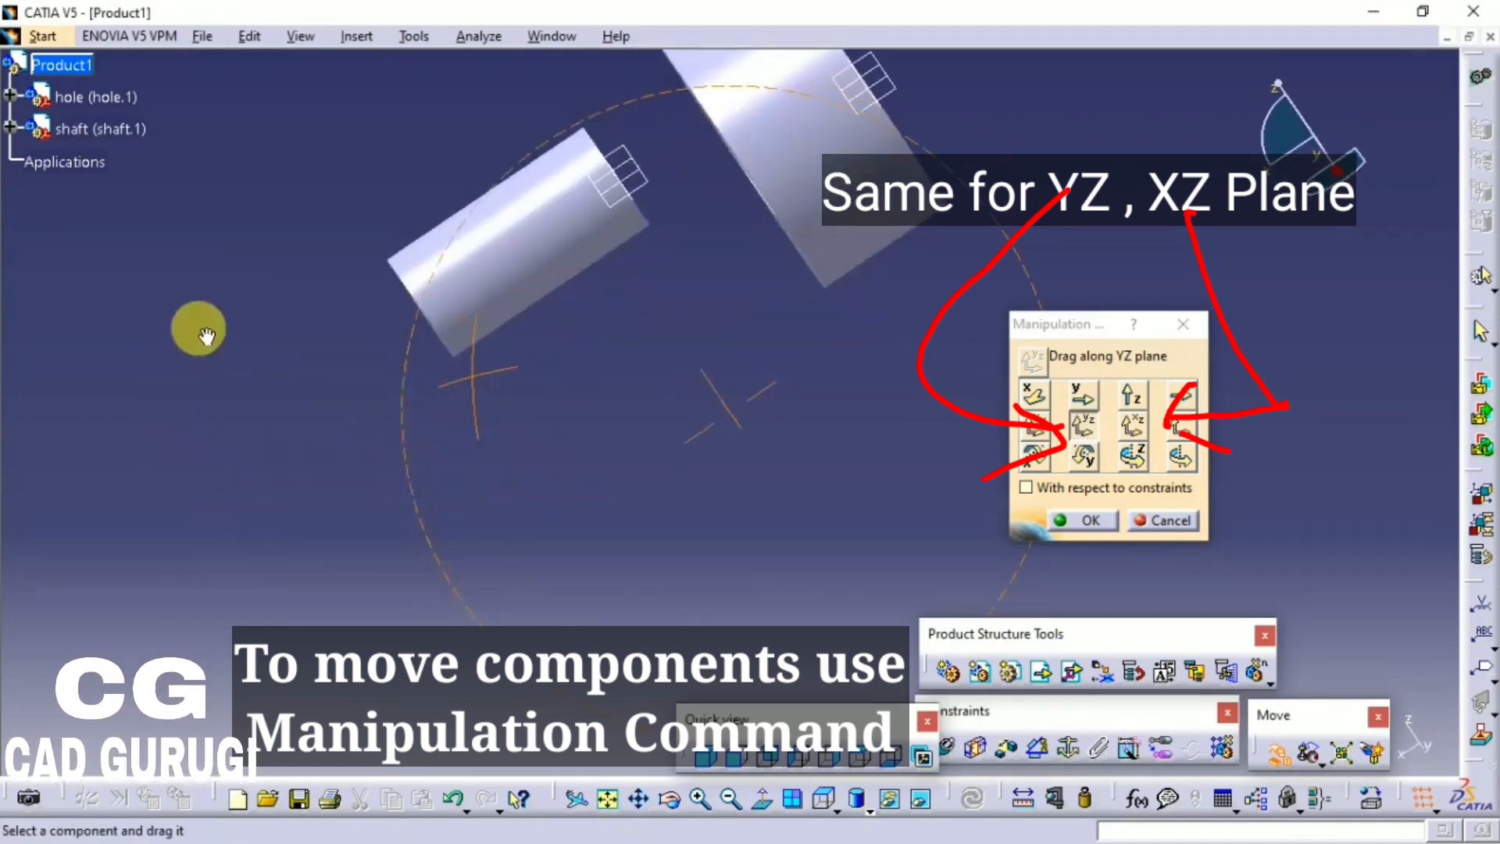
{"action": "middle_click_drag", "start_coordinate": [637, 433], "coordinate": [652, 508]}
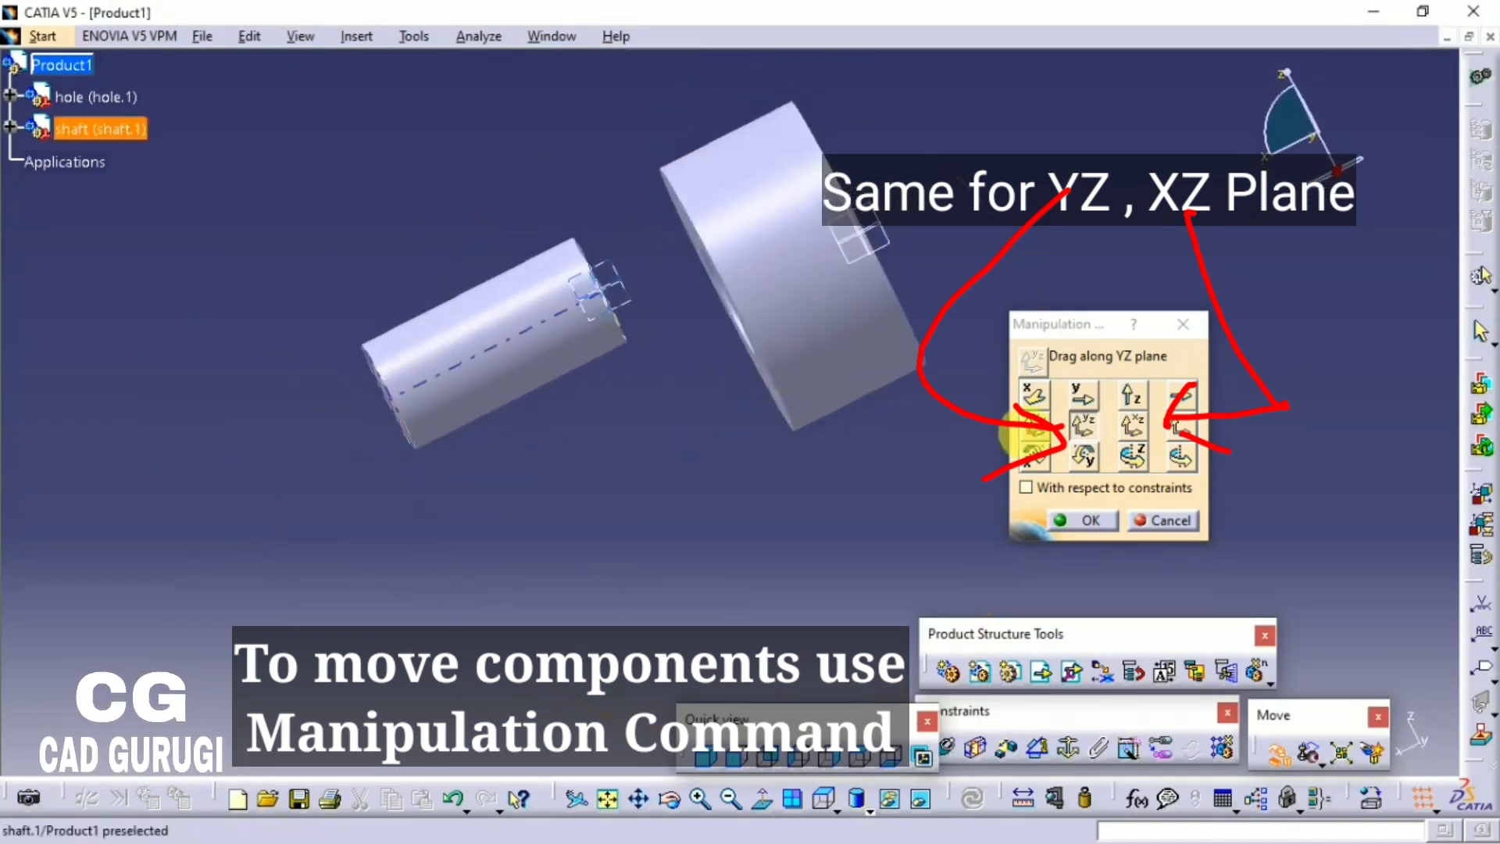
Step: Move the shaft within the XZ plane using the Drag along XZ plane mode
{"action": "left_click", "coordinate": [1137, 430]}
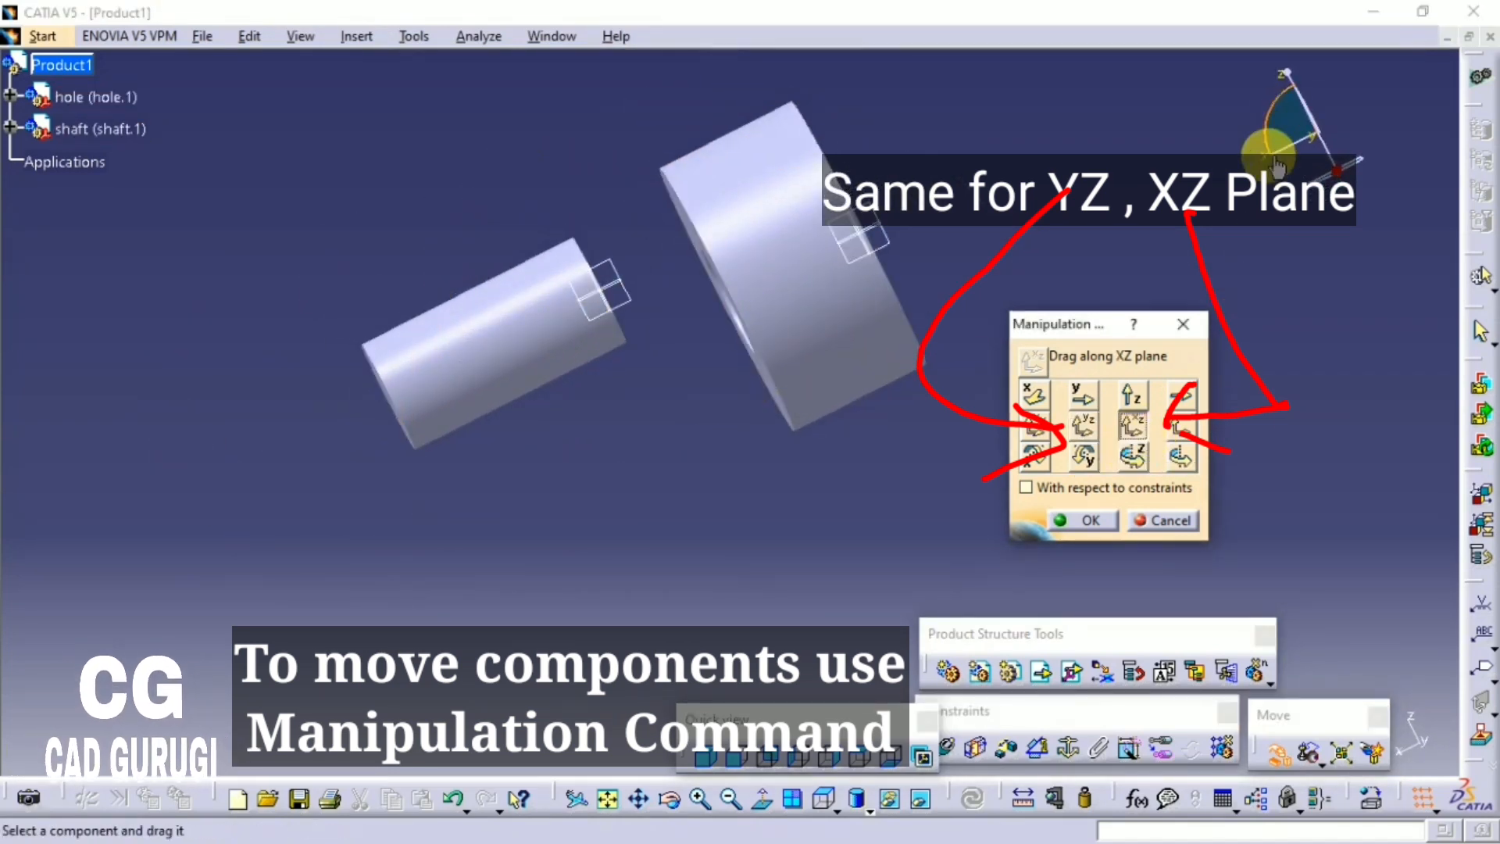
{"action": "left_click_drag", "start_coordinate": [495, 344], "coordinate": [556, 425]}
{"action": "middle_click_drag", "start_coordinate": [555, 426], "coordinate": [886, 414]}
Step: Rotate the shaft around the X axis and around the Y axis
{"action": "left_click", "coordinate": [1034, 456]}
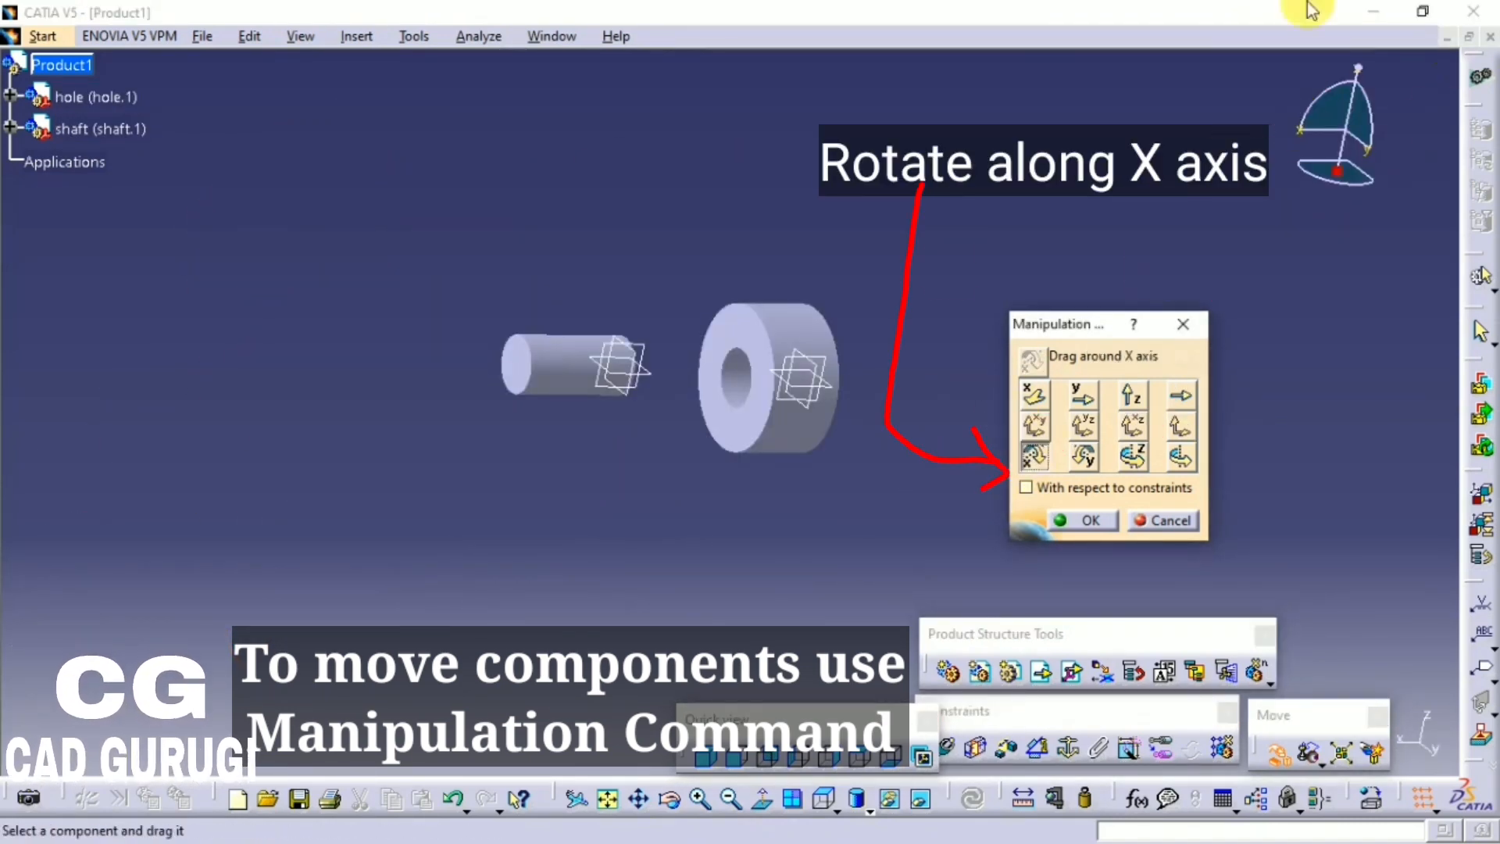
{"action": "left_click_drag", "start_coordinate": [653, 395], "coordinate": [492, 387]}
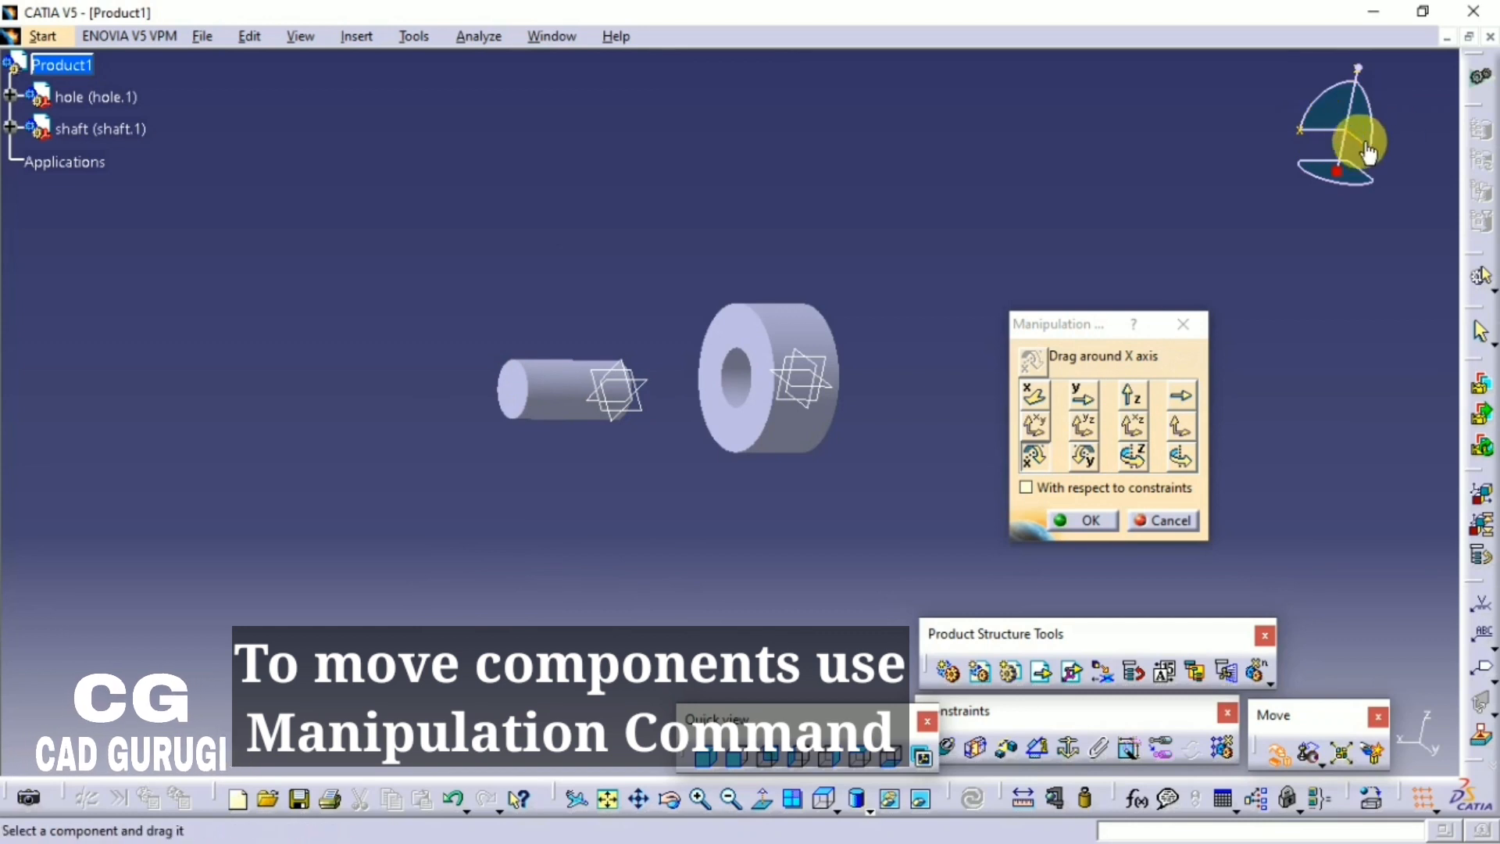
{"action": "left_click_drag", "start_coordinate": [575, 401], "coordinate": [655, 393]}
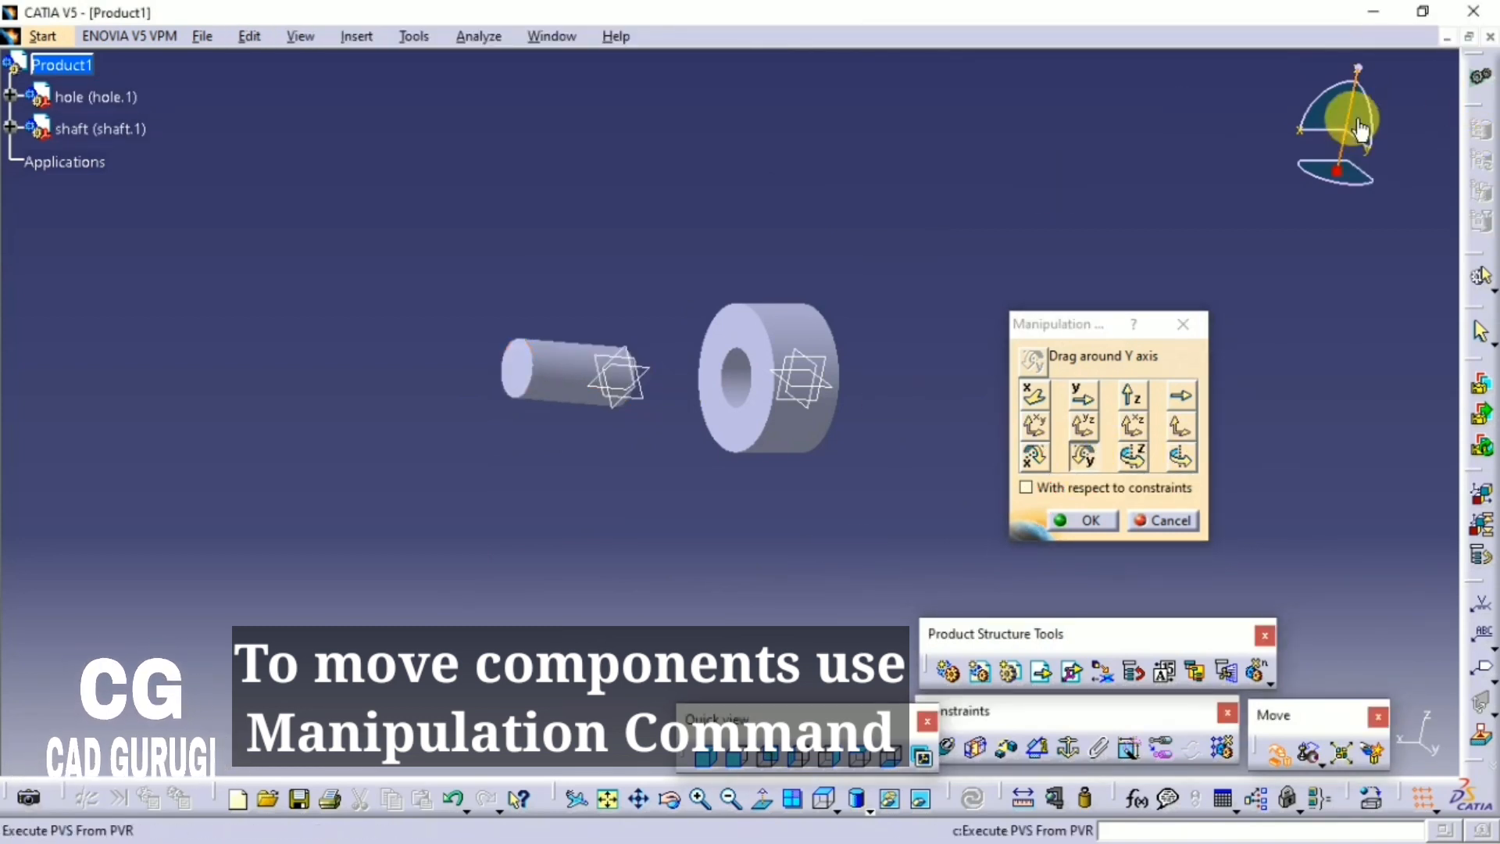
Step: Rotate the shaft around the Z axis using the Drag around Z axis mode
{"action": "middle_click_drag", "start_coordinate": [1320, 278], "coordinate": [1314, 304]}
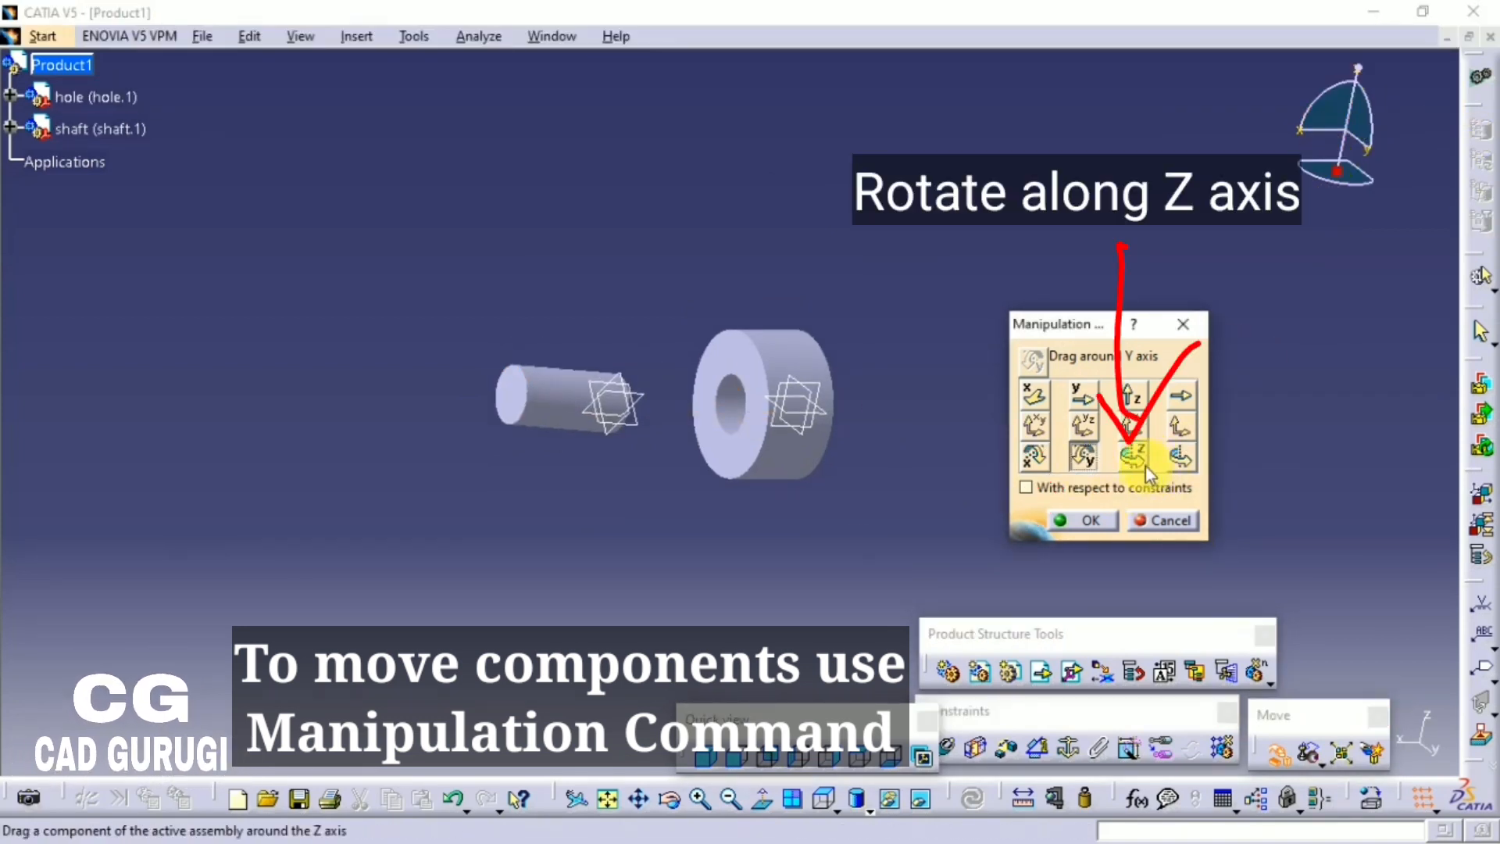
{"action": "left_click_drag", "start_coordinate": [562, 395], "coordinate": [660, 334]}
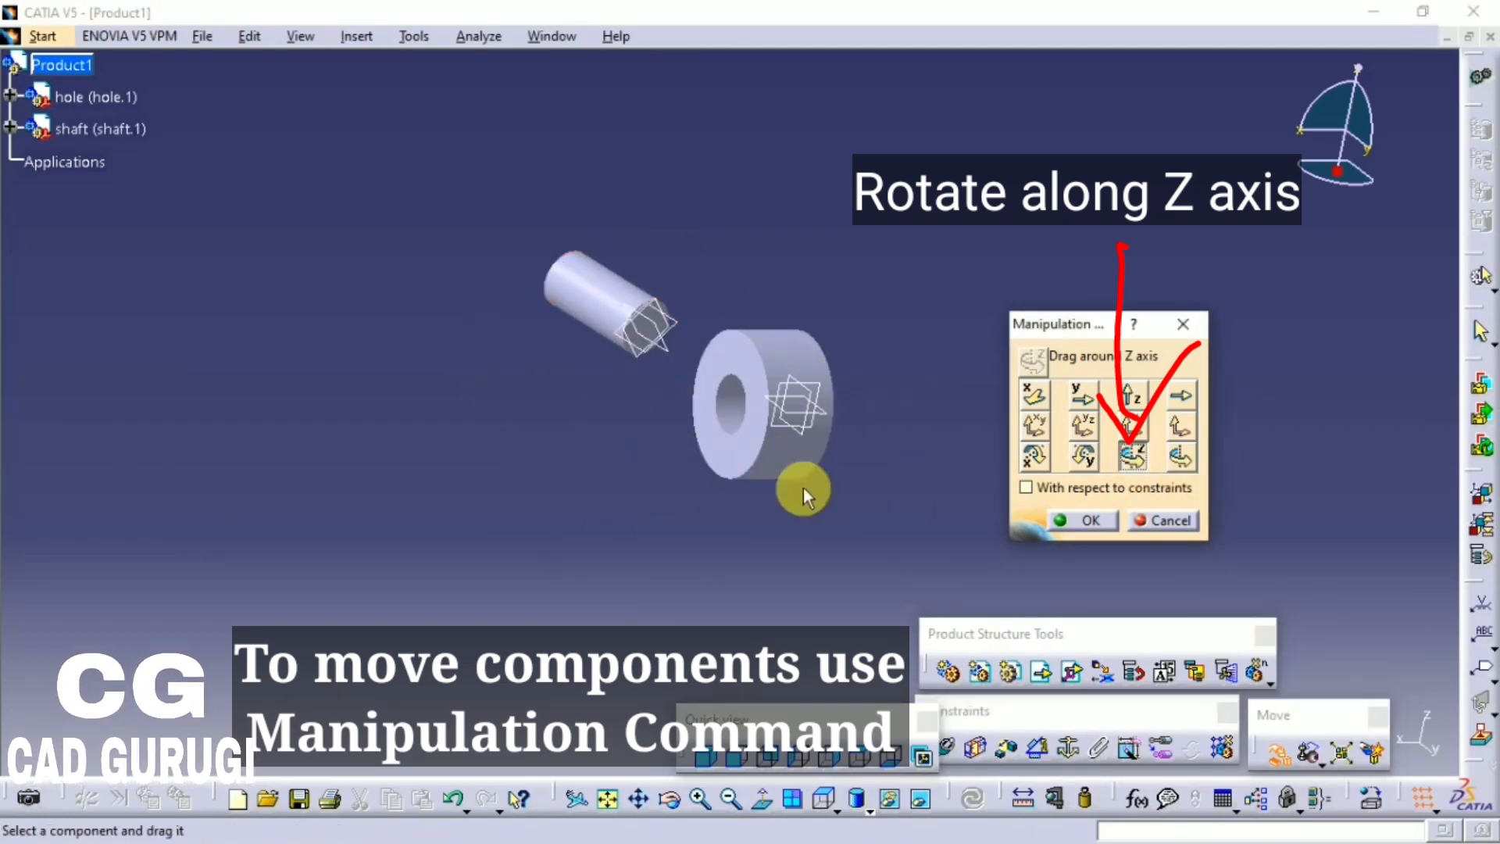
Step: Rotate the shaft around the hole part's axis using the Drag around any axis mode
{"action": "left_click", "coordinate": [1191, 465]}
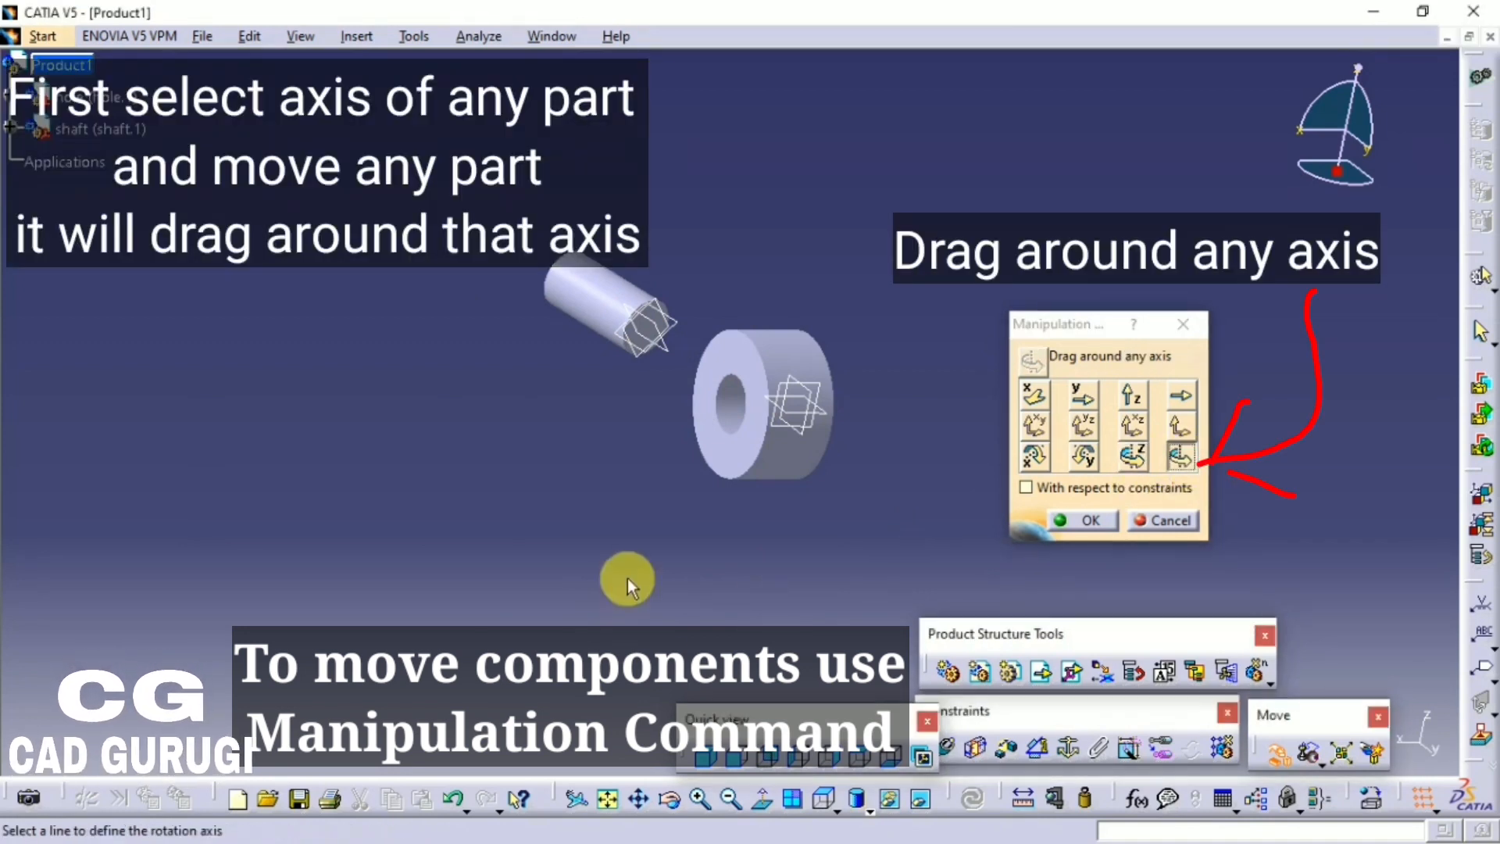
{"action": "left_click", "coordinate": [713, 419]}
{"action": "left_click_drag", "start_coordinate": [481, 278], "coordinate": [622, 381]}
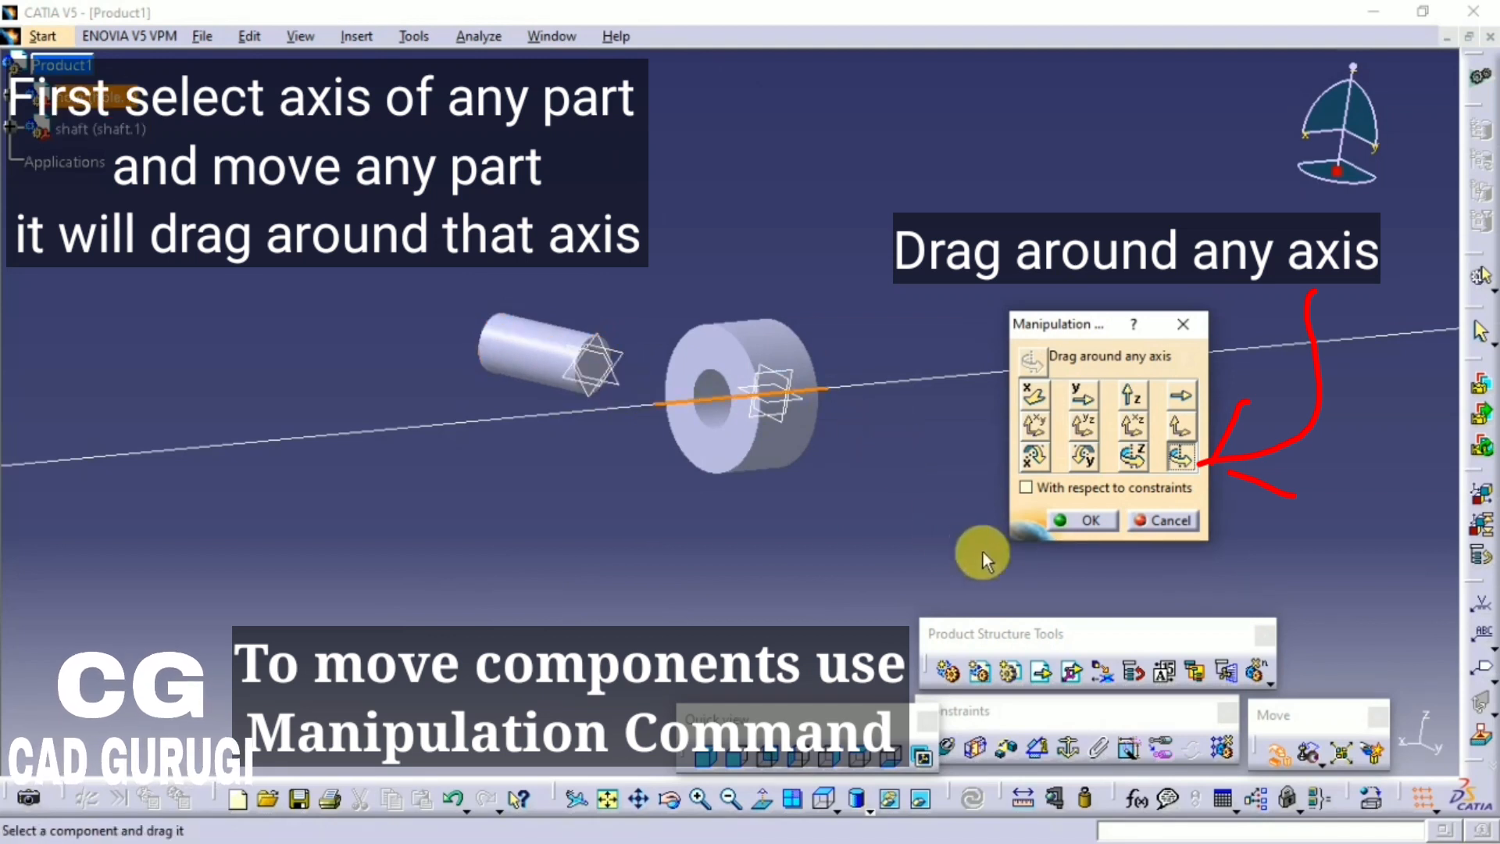
Step: Pick the shaft's own axis as the rotation axis and rotate the shaft around it
{"action": "left_click", "coordinate": [1178, 461]}
{"action": "left_click", "coordinate": [1179, 462]}
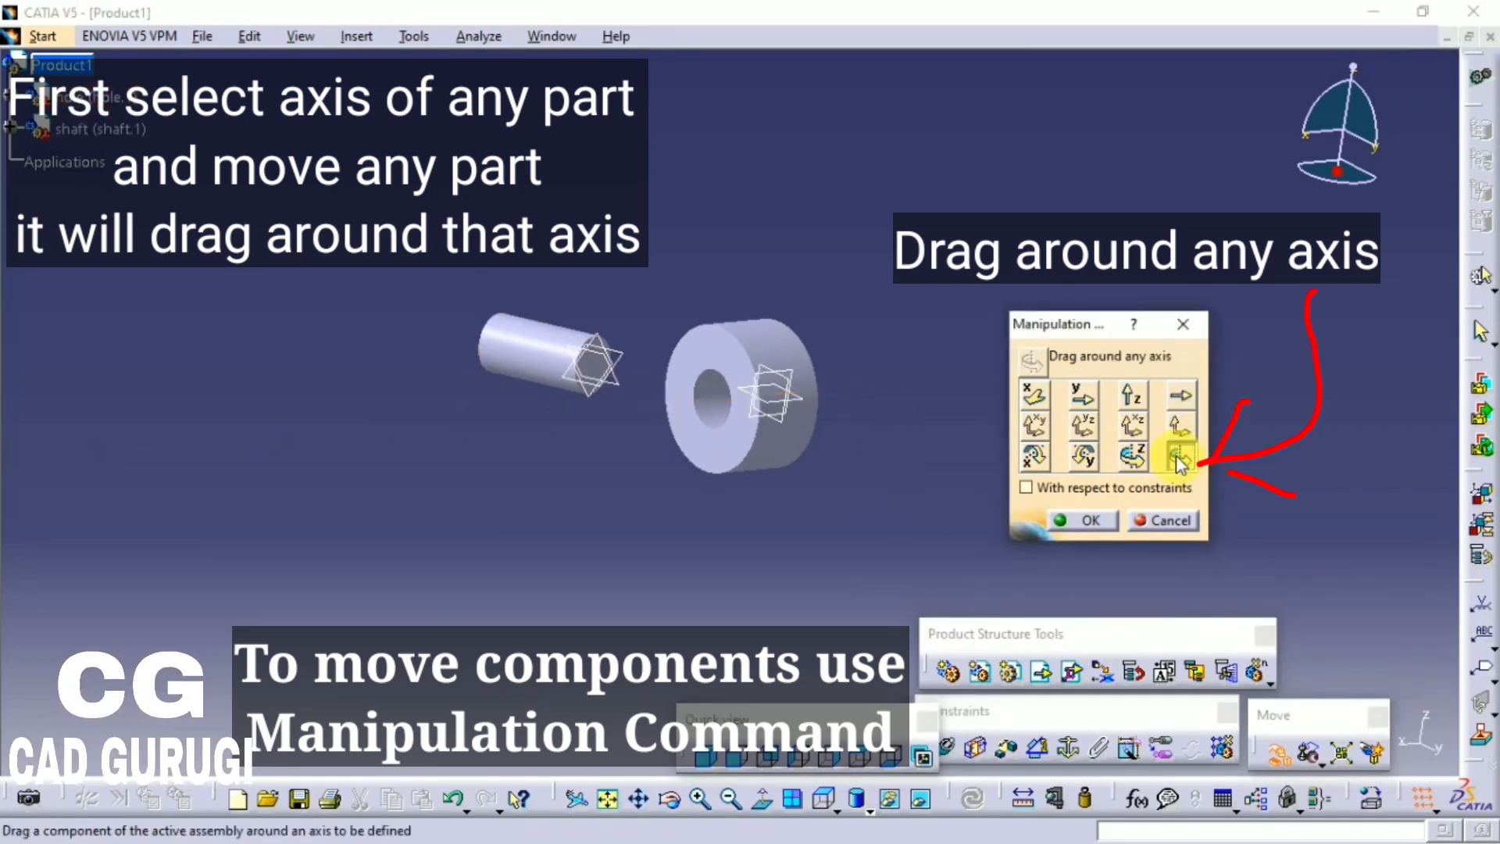
{"action": "left_click_drag", "start_coordinate": [545, 386], "coordinate": [558, 383]}
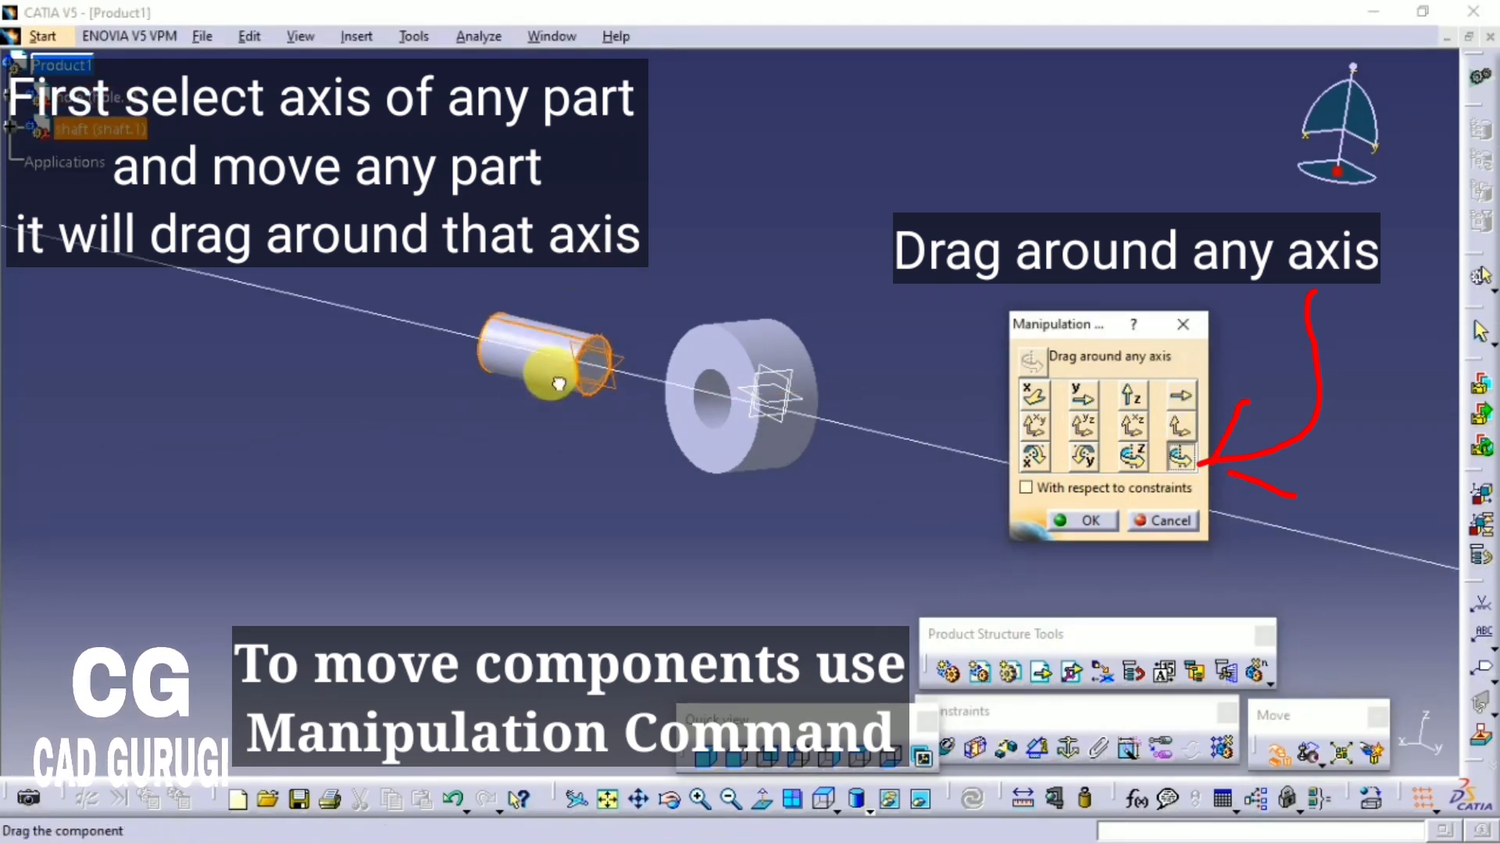
{"action": "left_click_drag", "start_coordinate": [582, 439], "coordinate": [630, 412]}
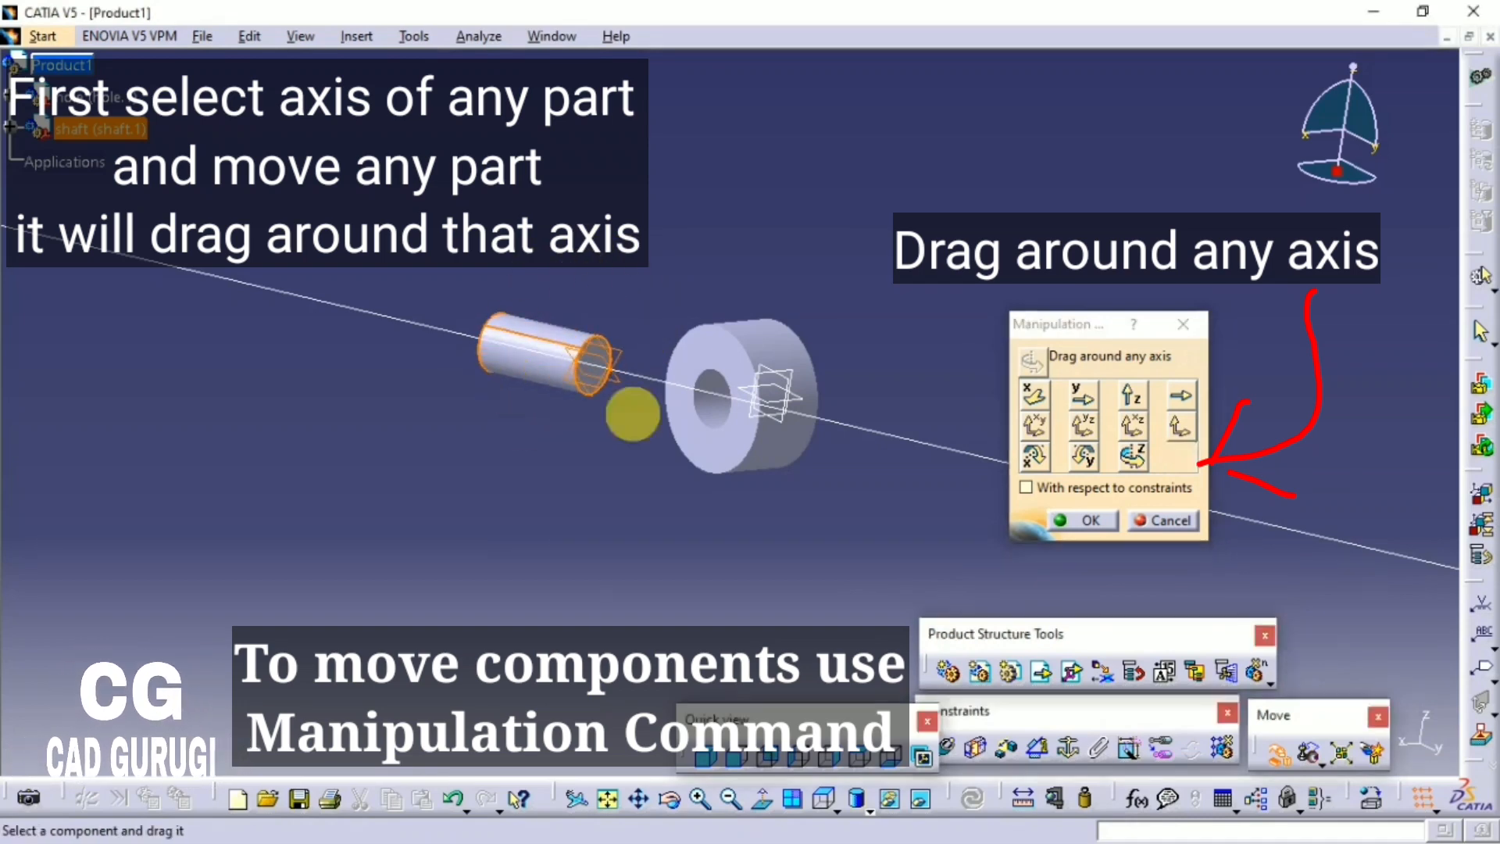
Step: Rotate the hole part around the shaft's axis and accept the manipulation
{"action": "left_click", "coordinate": [1180, 458]}
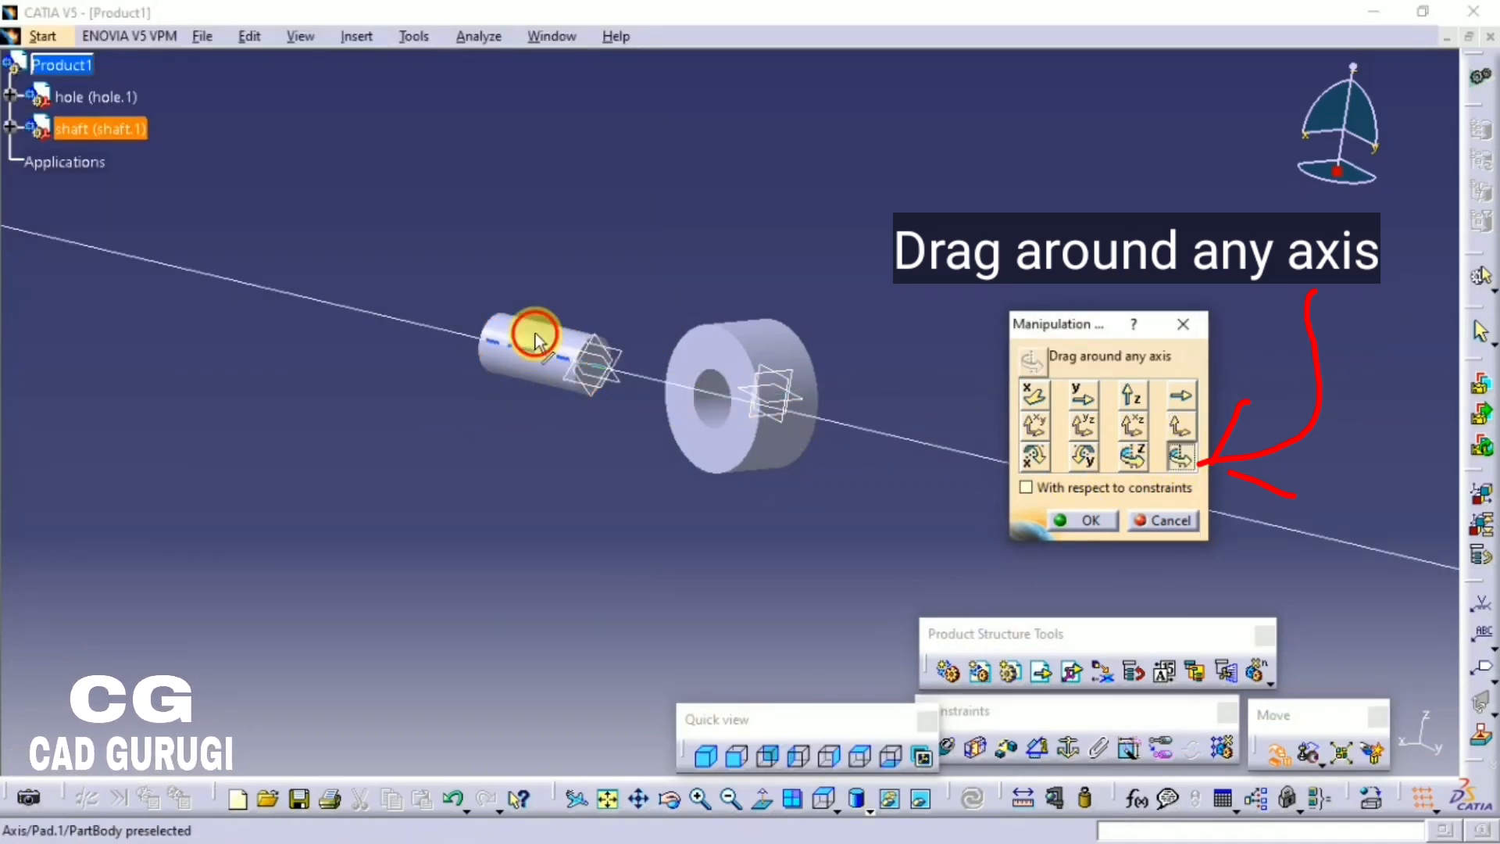
{"action": "left_click", "coordinate": [529, 335]}
{"action": "left_click_drag", "start_coordinate": [750, 469], "coordinate": [864, 508]}
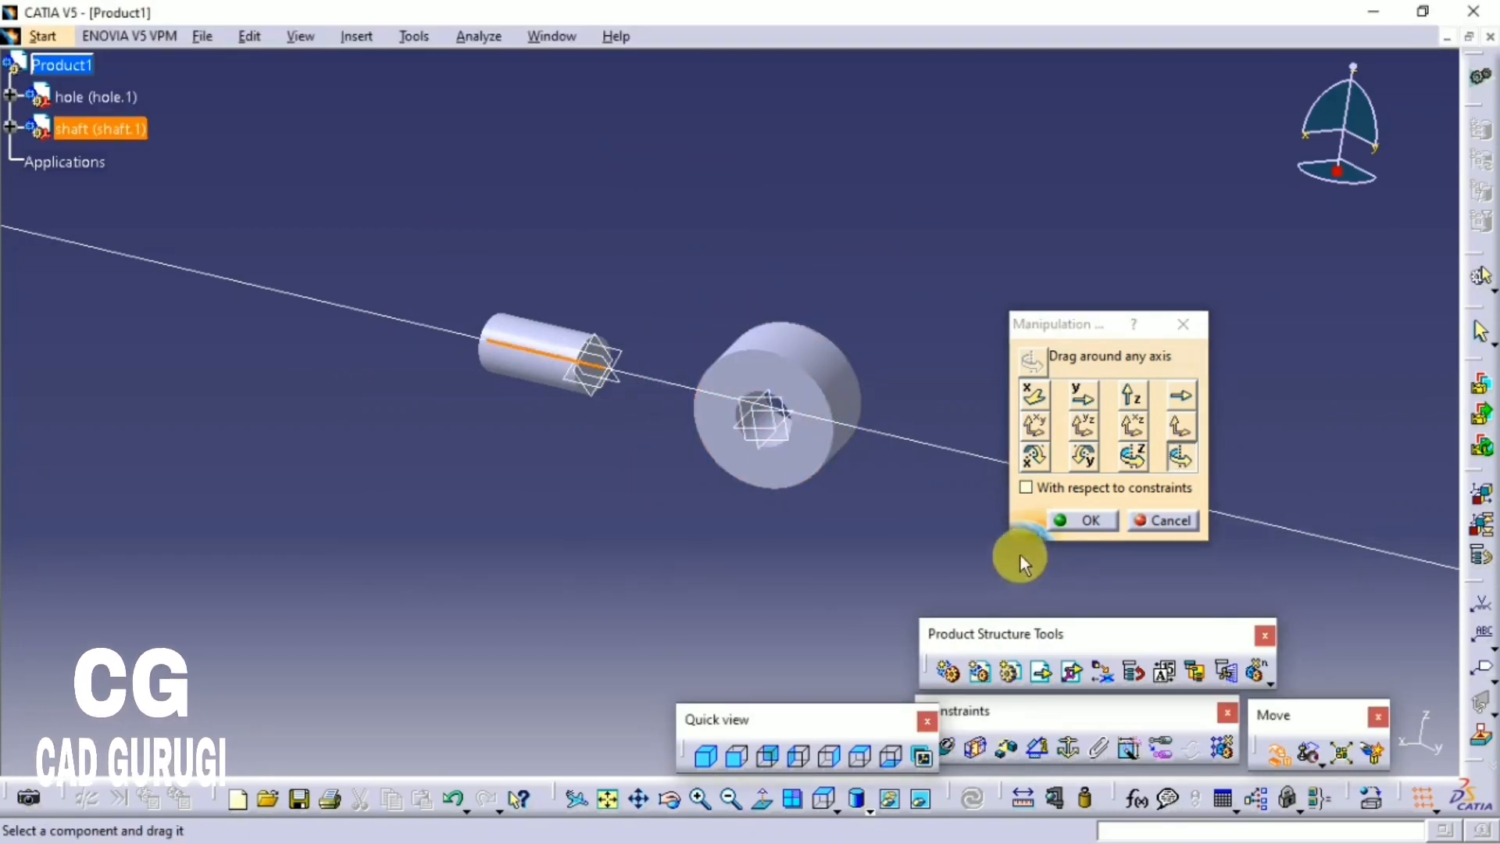
{"action": "left_click", "coordinate": [1093, 526]}
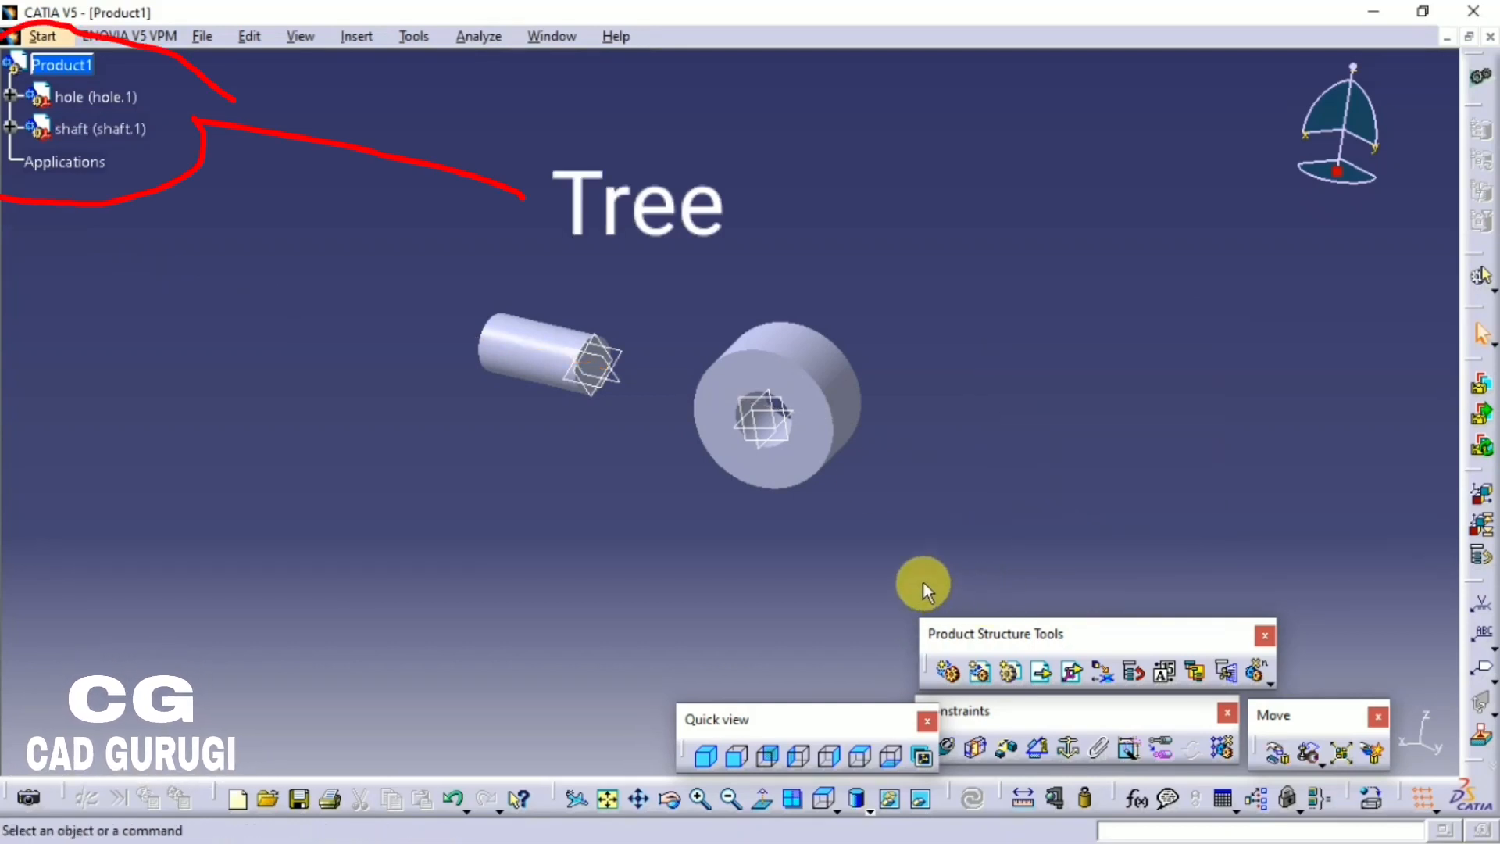
{"action": "left_click_drag", "start_coordinate": [791, 710], "coordinate": [767, 705]}
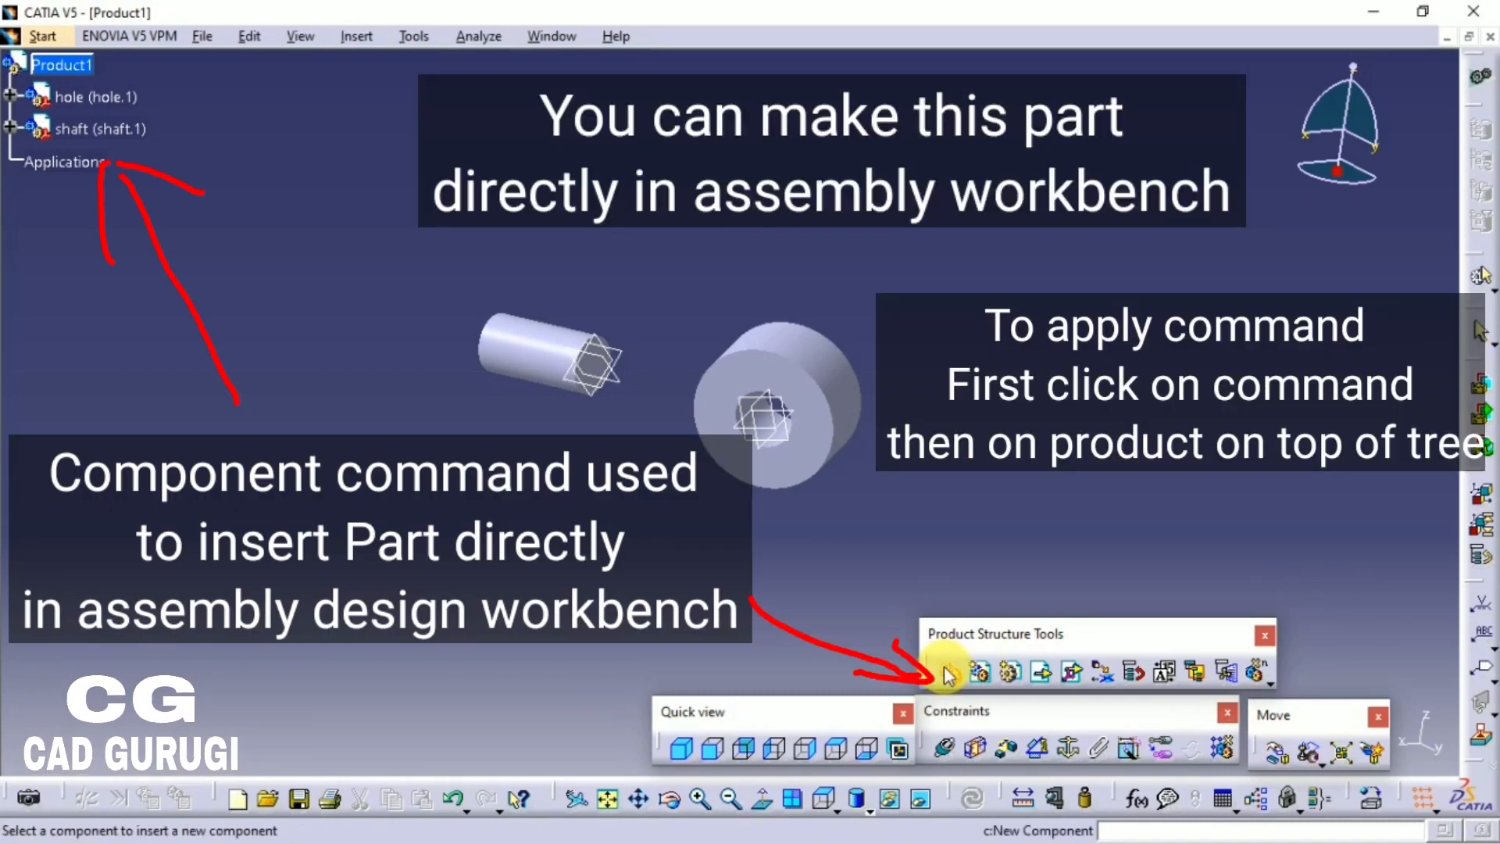
Step: Insert a new component under Product1 and undo the insertion
{"action": "left_click", "coordinate": [944, 666]}
{"action": "left_click", "coordinate": [62, 65]}
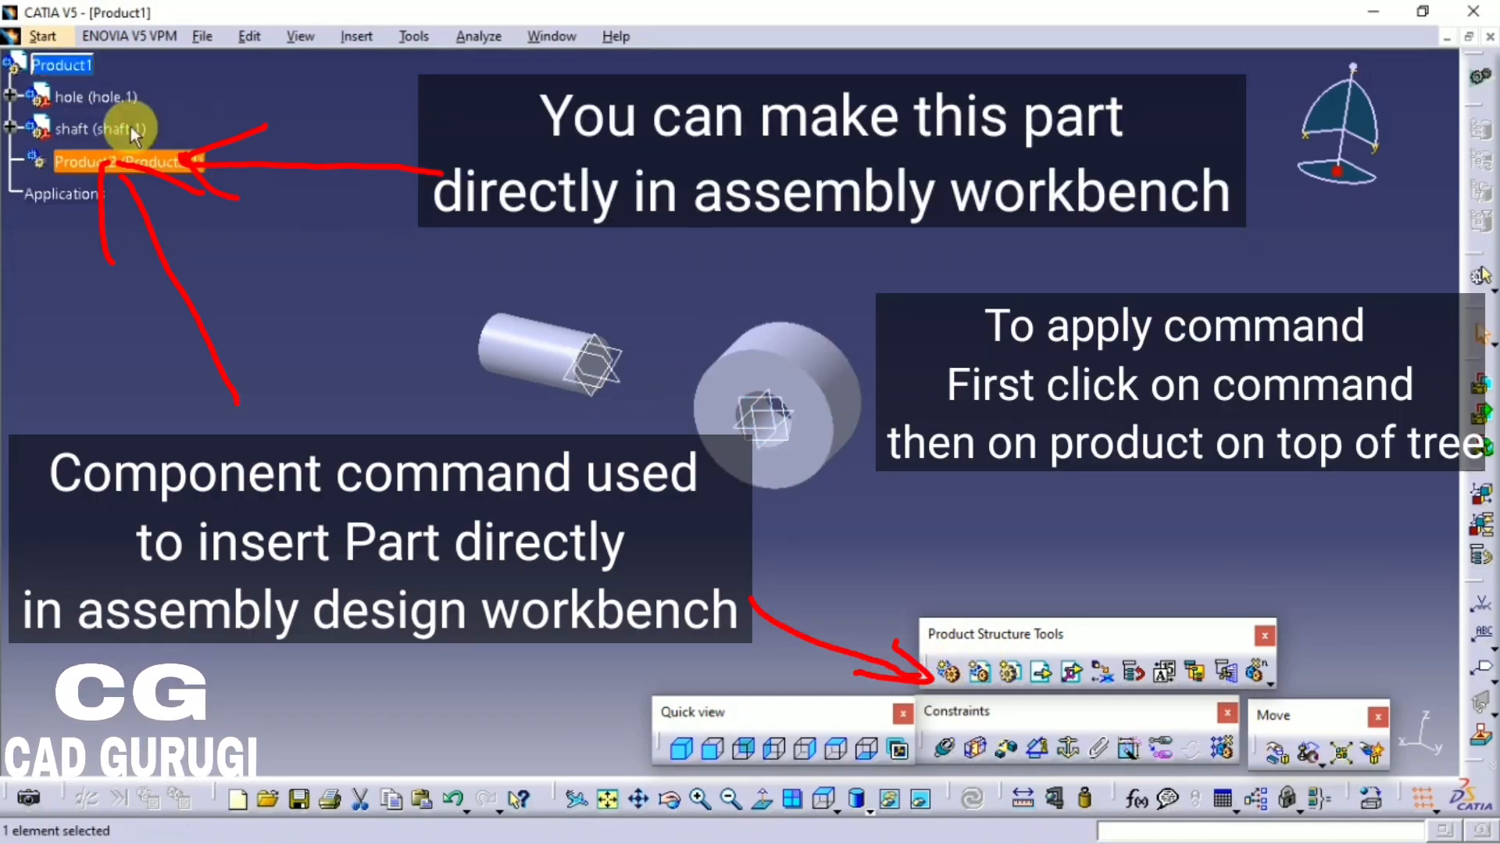
{"action": "key", "text": "ctrl+z"}
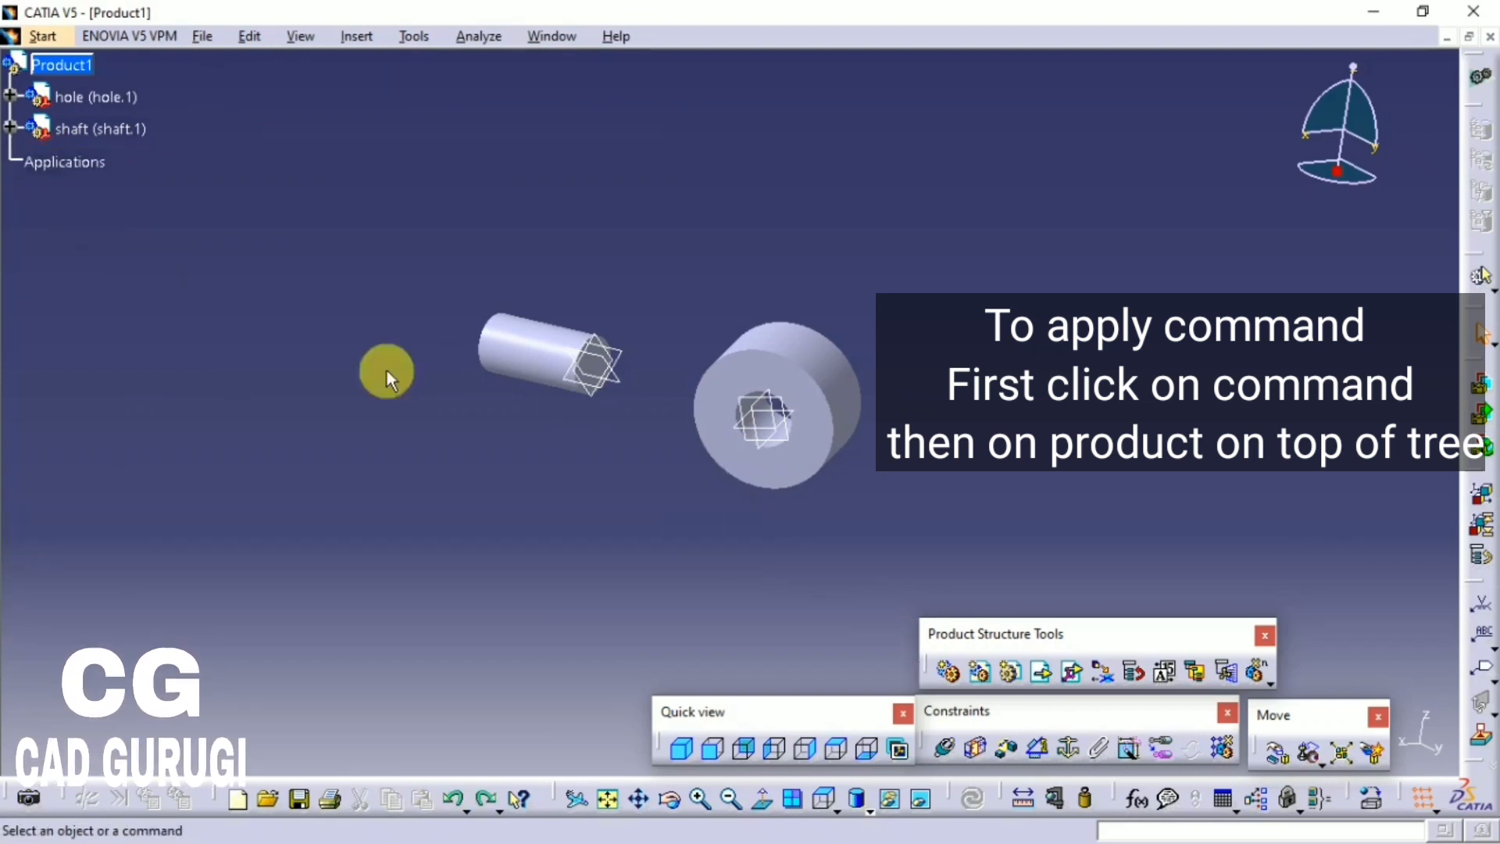
Step: Insert a new product under Product1 and undo the insertion
{"action": "left_click", "coordinate": [979, 674]}
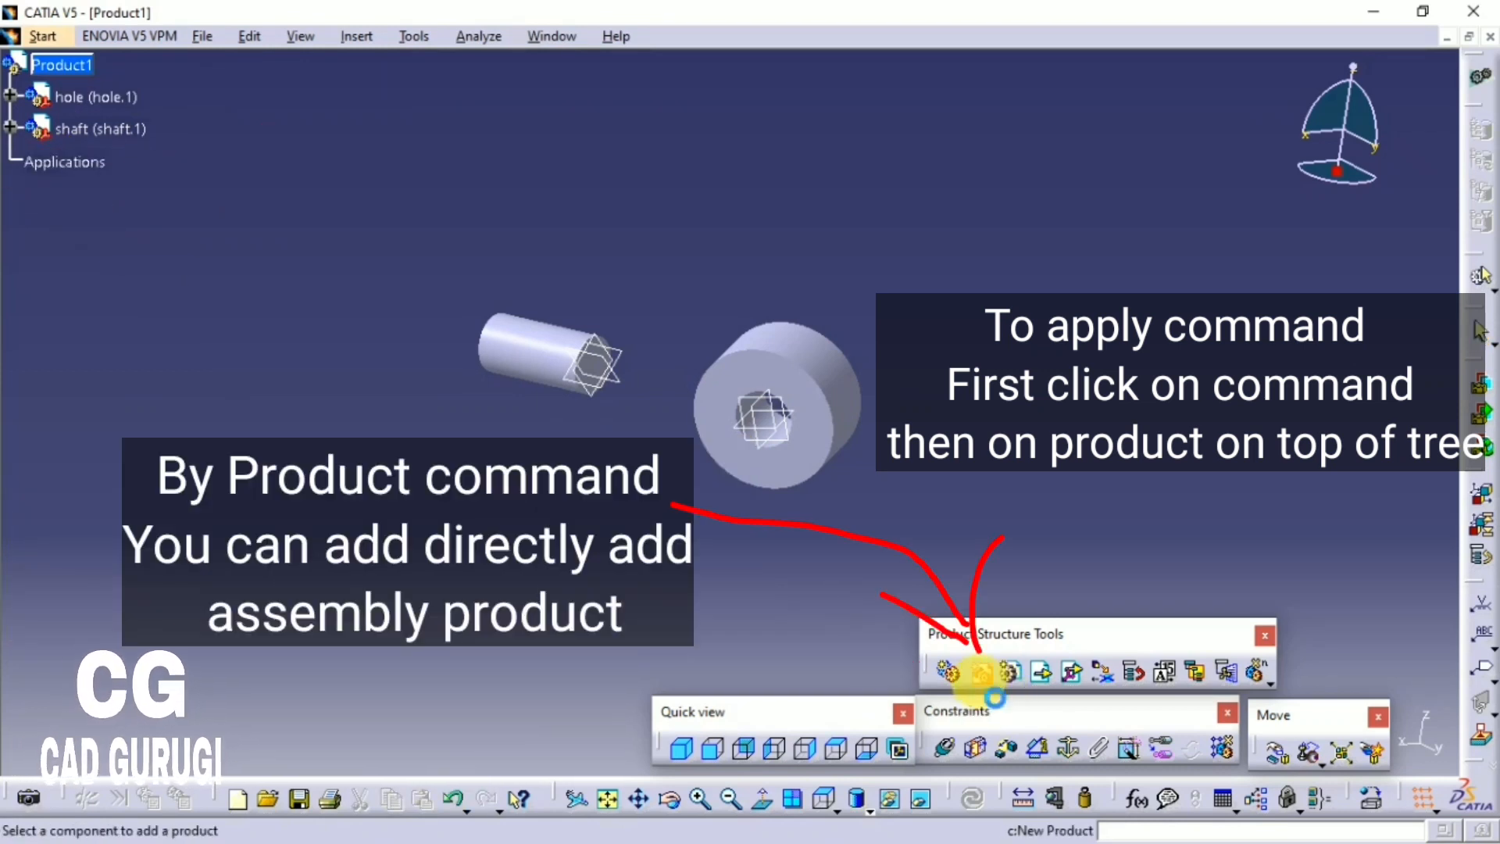
{"action": "left_click", "coordinate": [62, 66]}
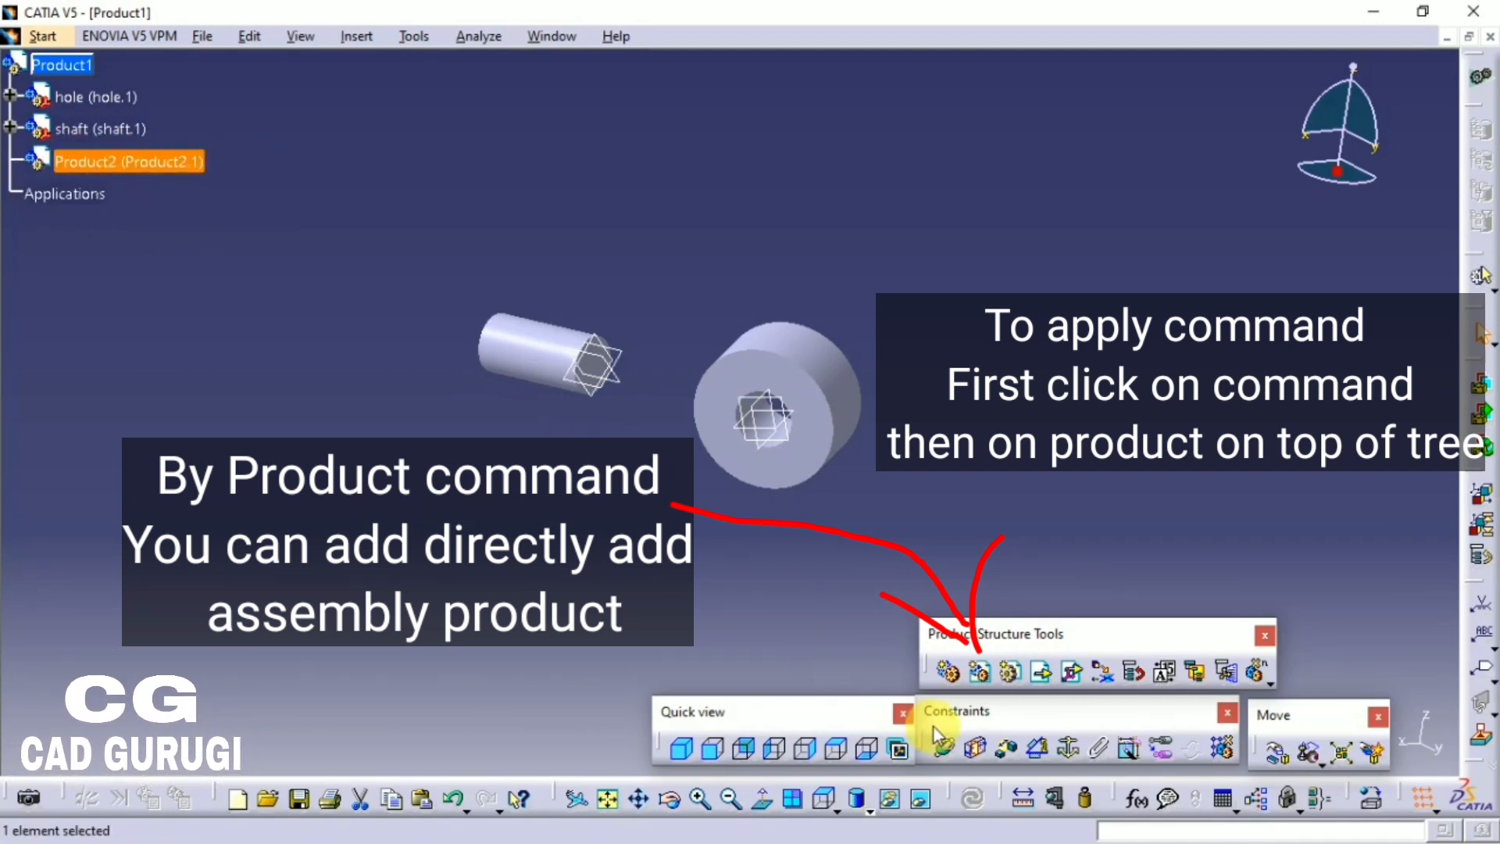
{"action": "key", "text": "ctrl+z"}
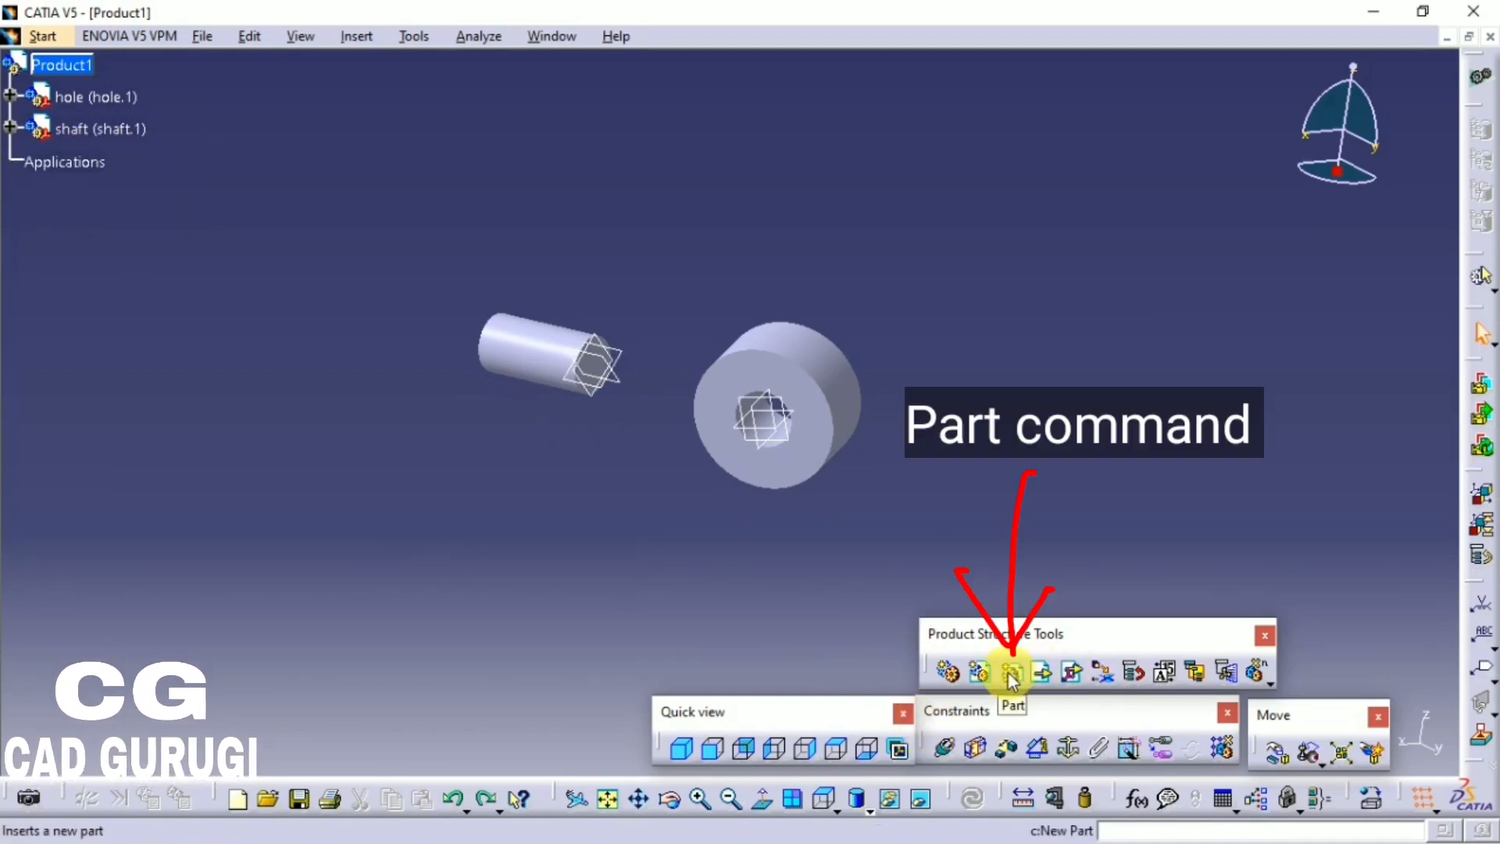
Step: Insert a new part under Product1 and undo the insertion
{"action": "left_click", "coordinate": [62, 64]}
{"action": "left_click", "coordinate": [912, 509]}
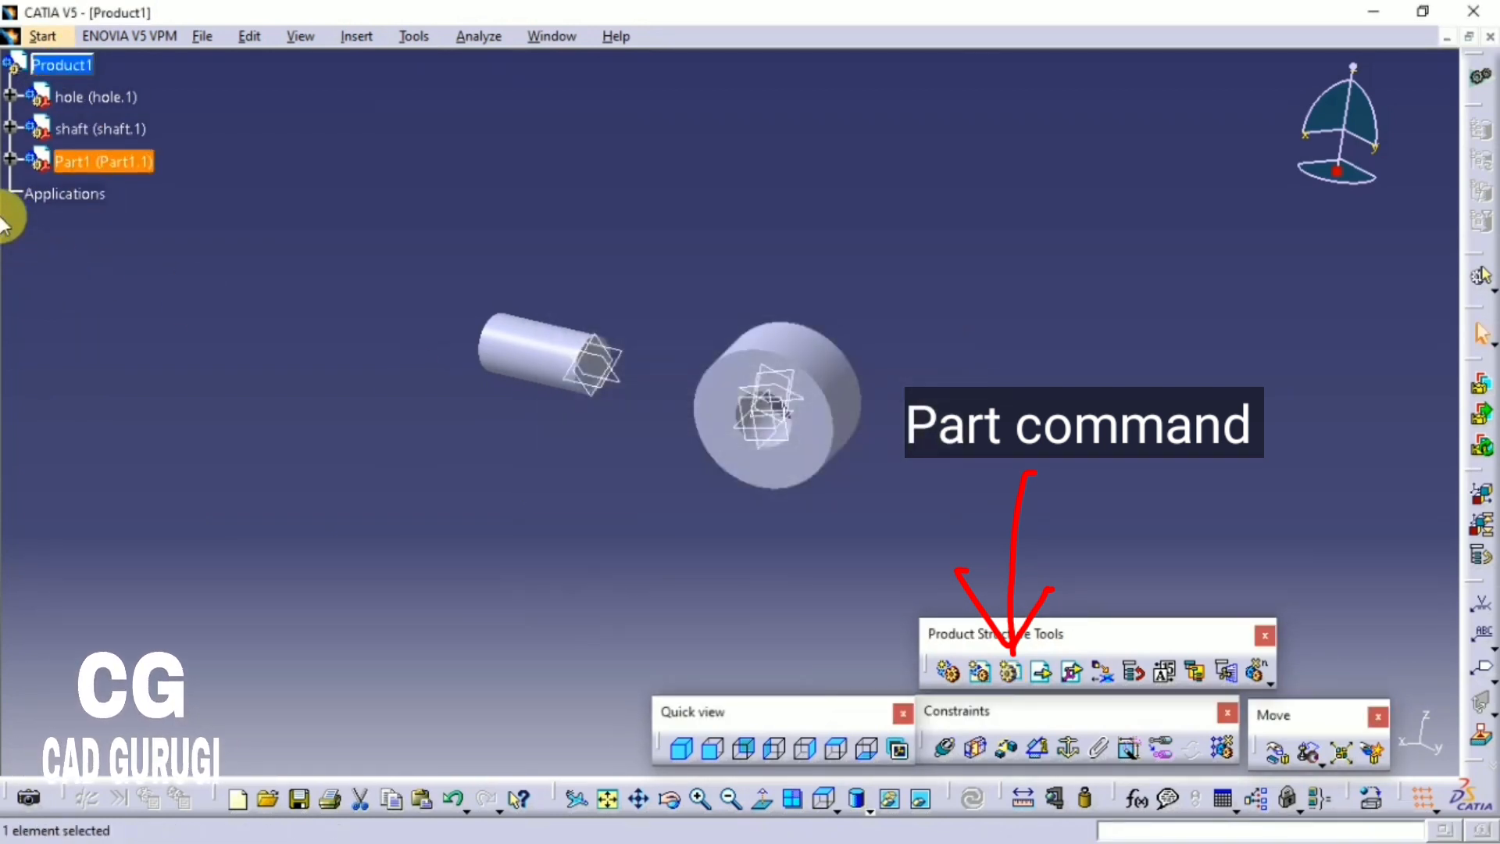
{"action": "key", "text": "ctrl+z"}
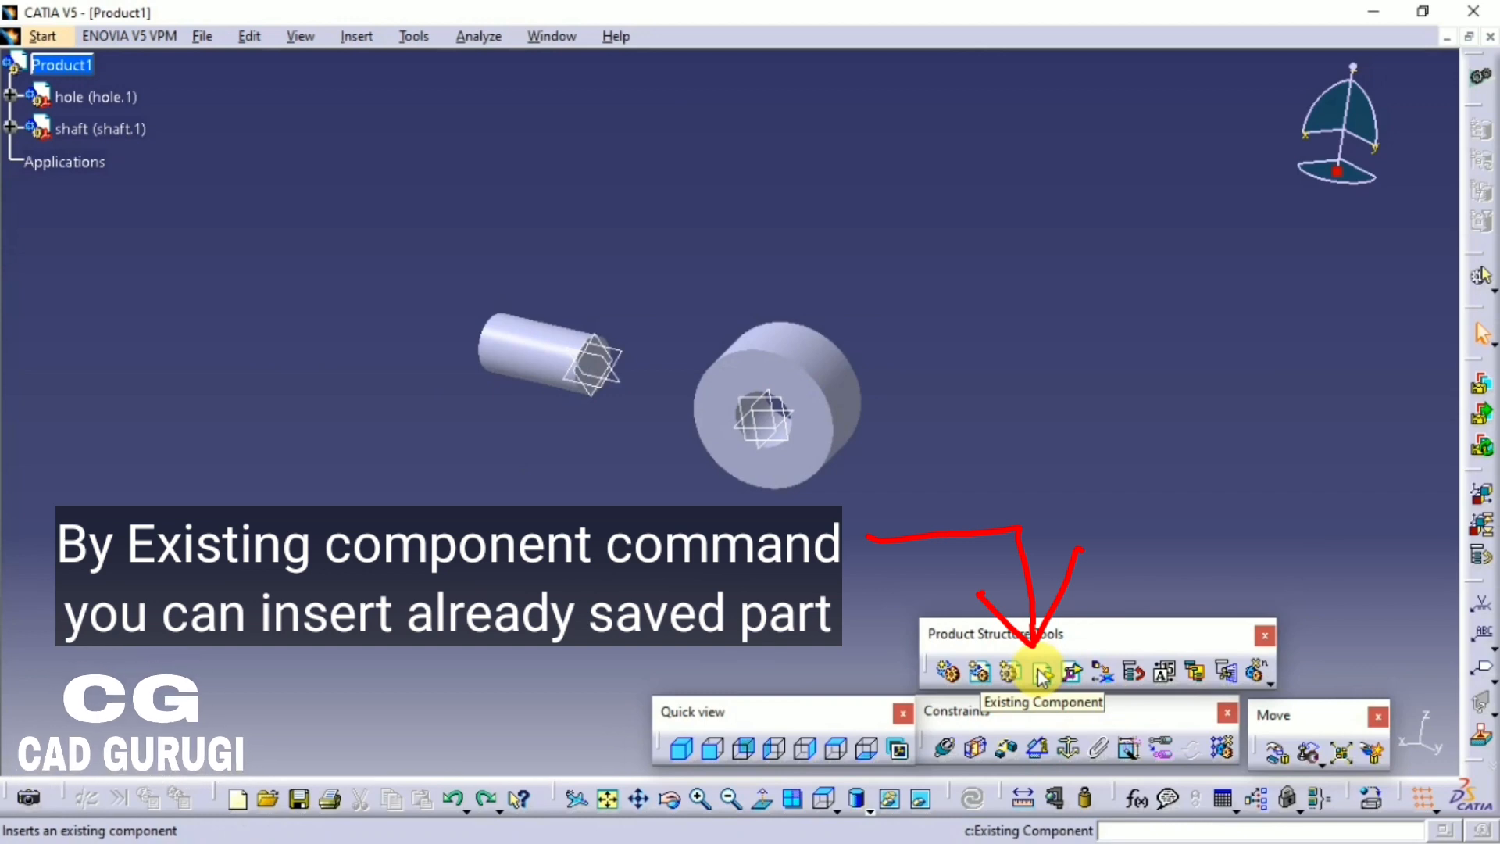
Step: Try the Existing Component command on Product1 and cancel the file selection without inserting a part
{"action": "left_click", "coordinate": [1041, 674]}
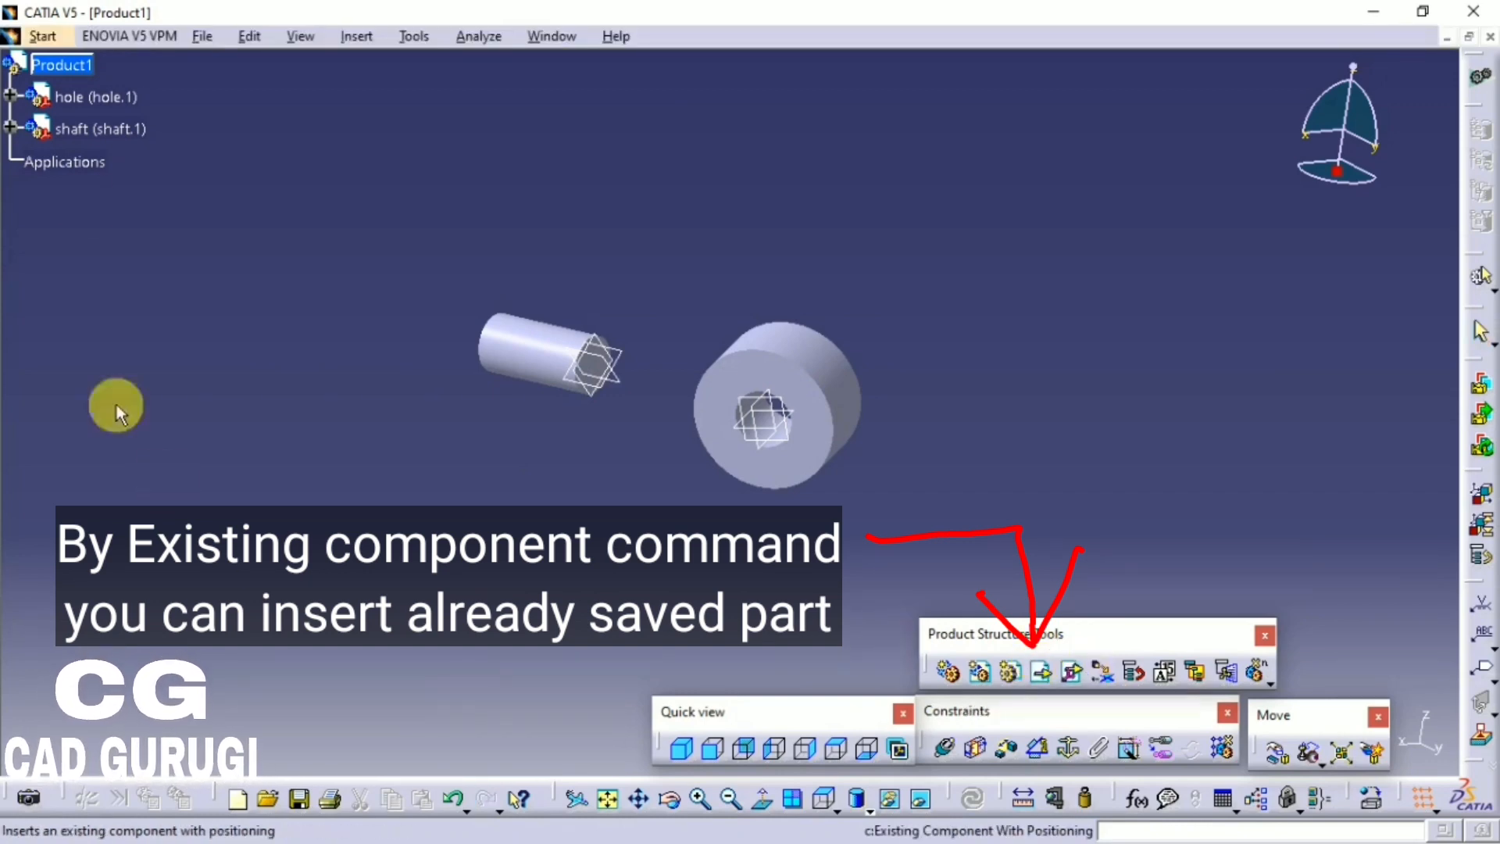
{"action": "left_click", "coordinate": [62, 65]}
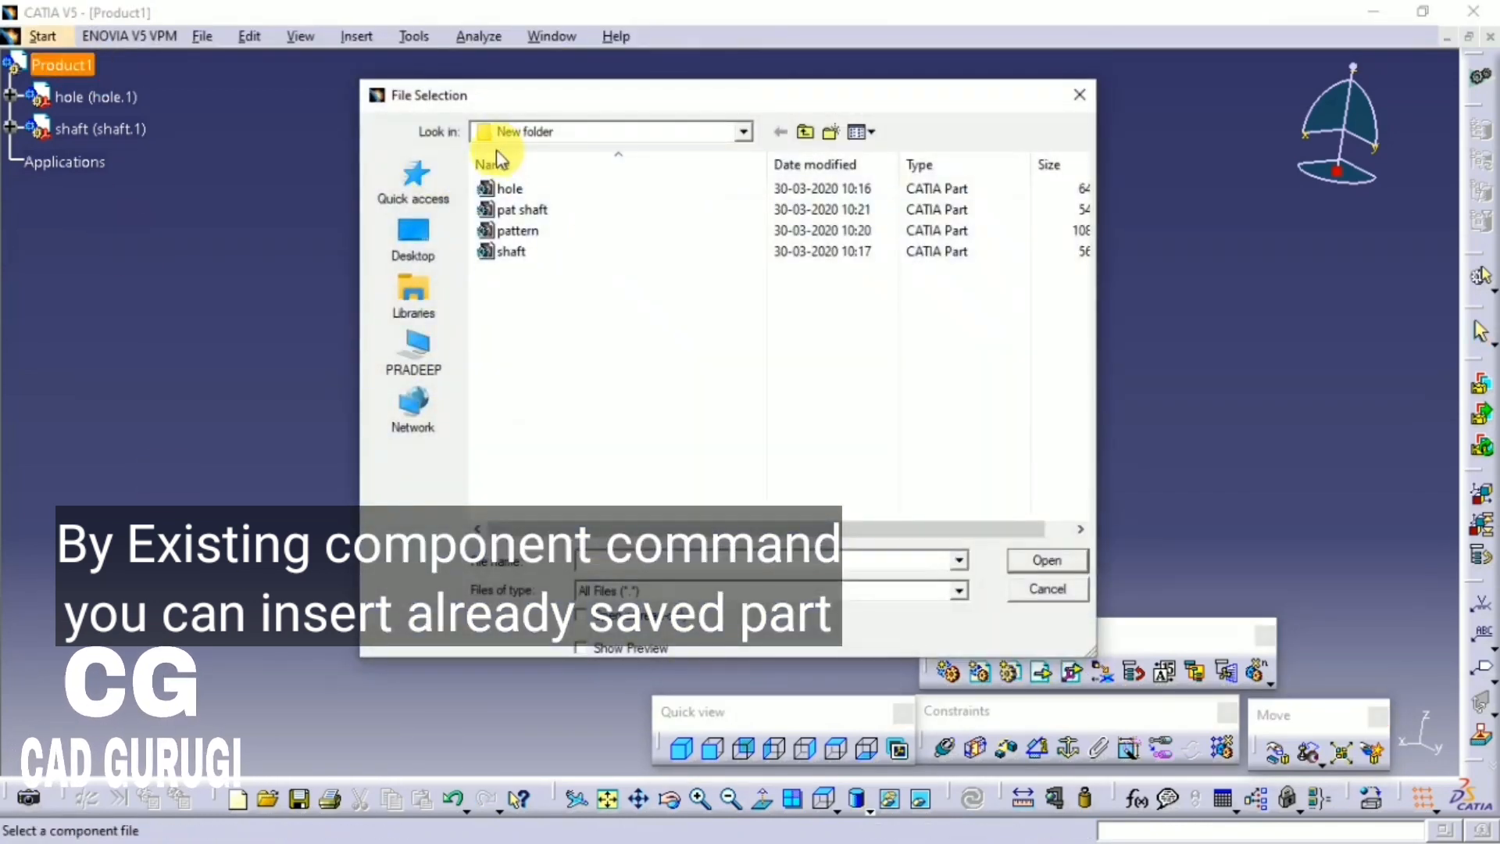
{"action": "left_click", "coordinate": [1080, 95]}
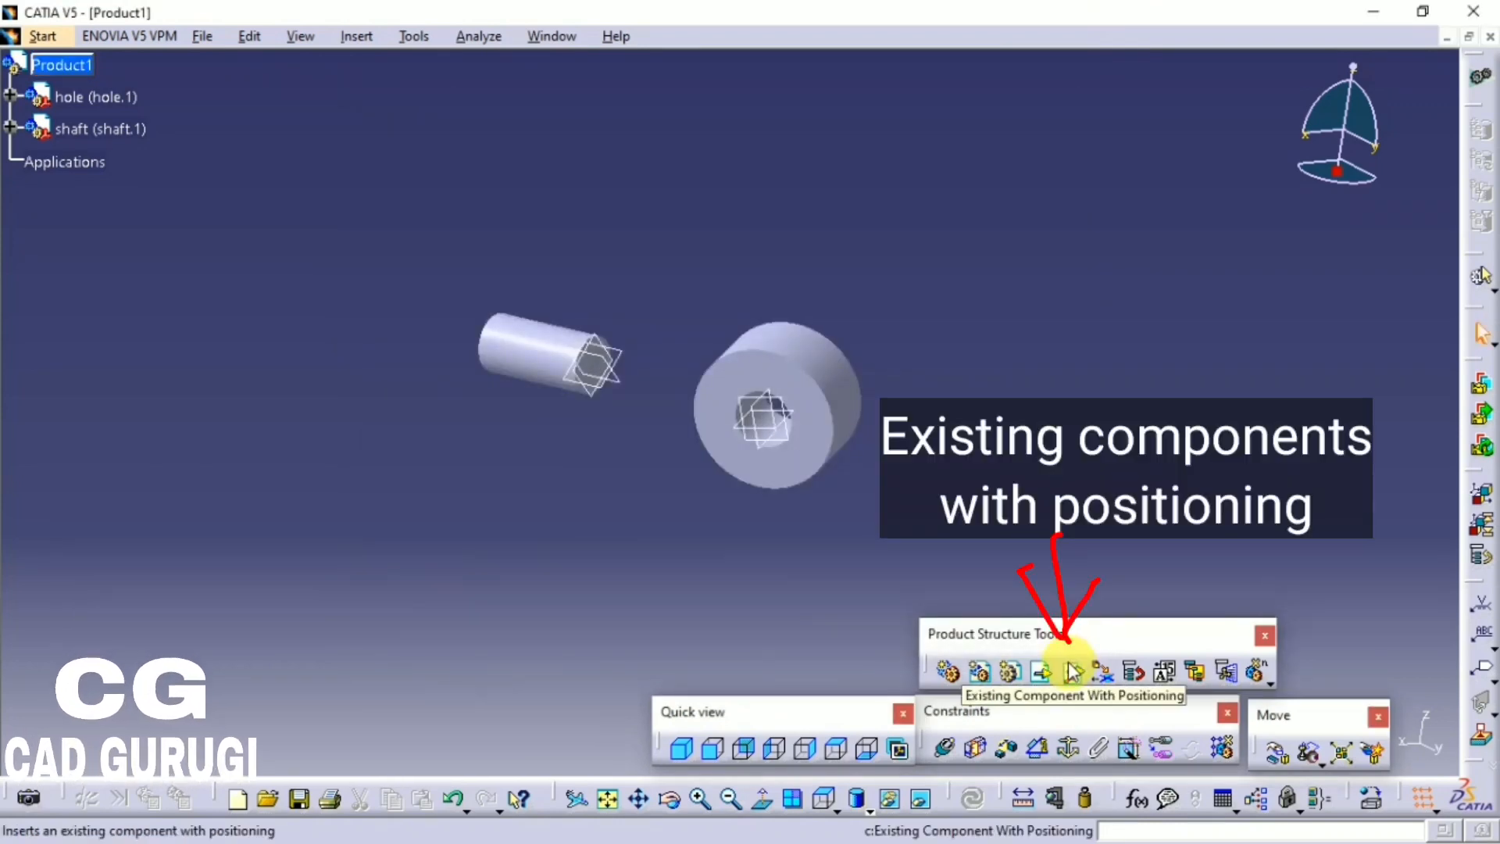
Step: Insert the saved file pattern under Product1 with Existing Component With Positioning
{"action": "left_click", "coordinate": [1073, 670]}
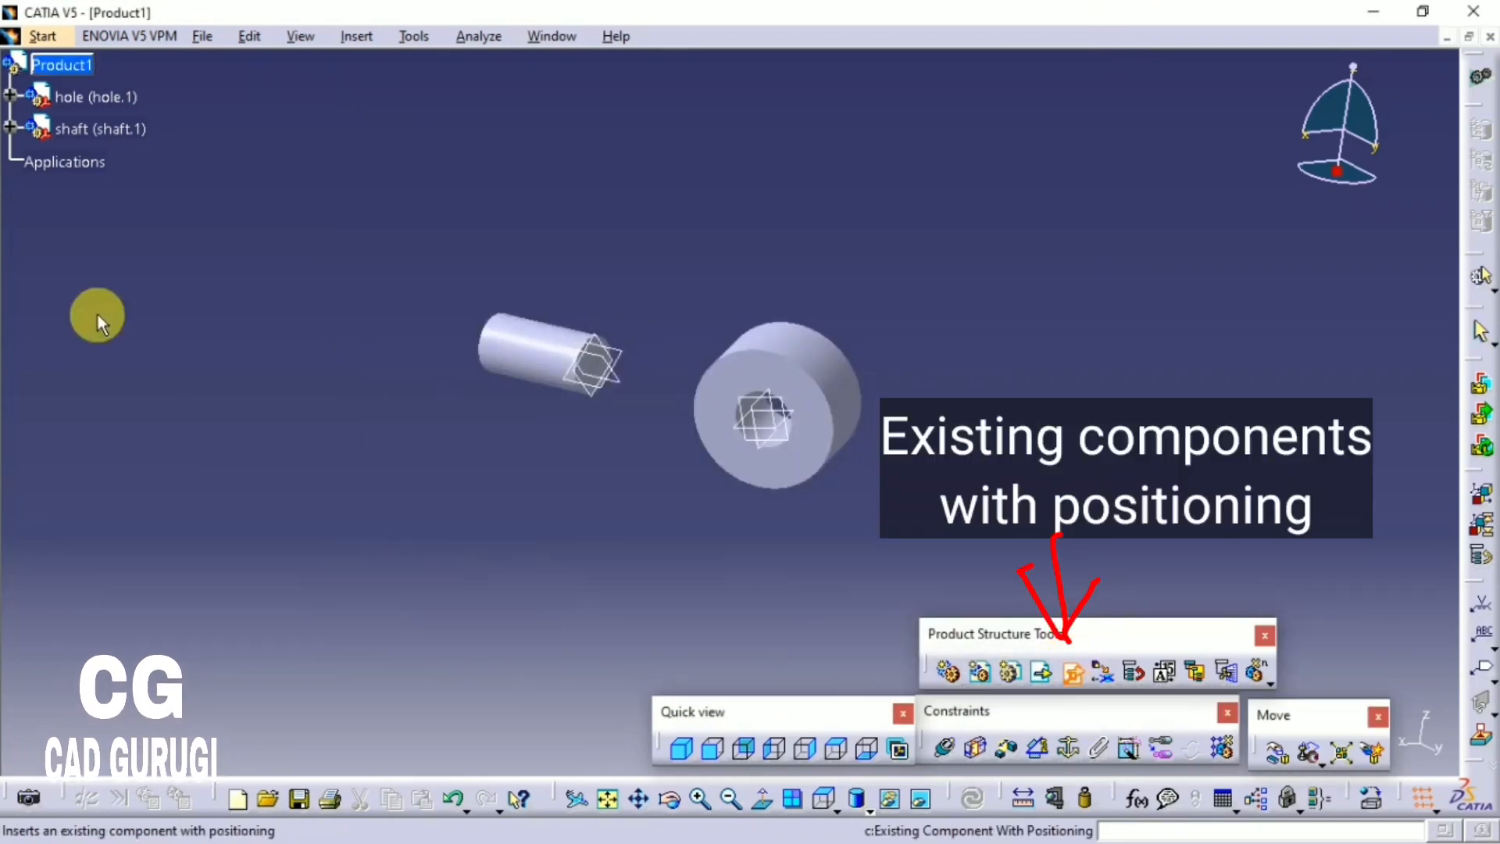
{"action": "left_click", "coordinate": [60, 65]}
{"action": "left_click", "coordinate": [562, 229]}
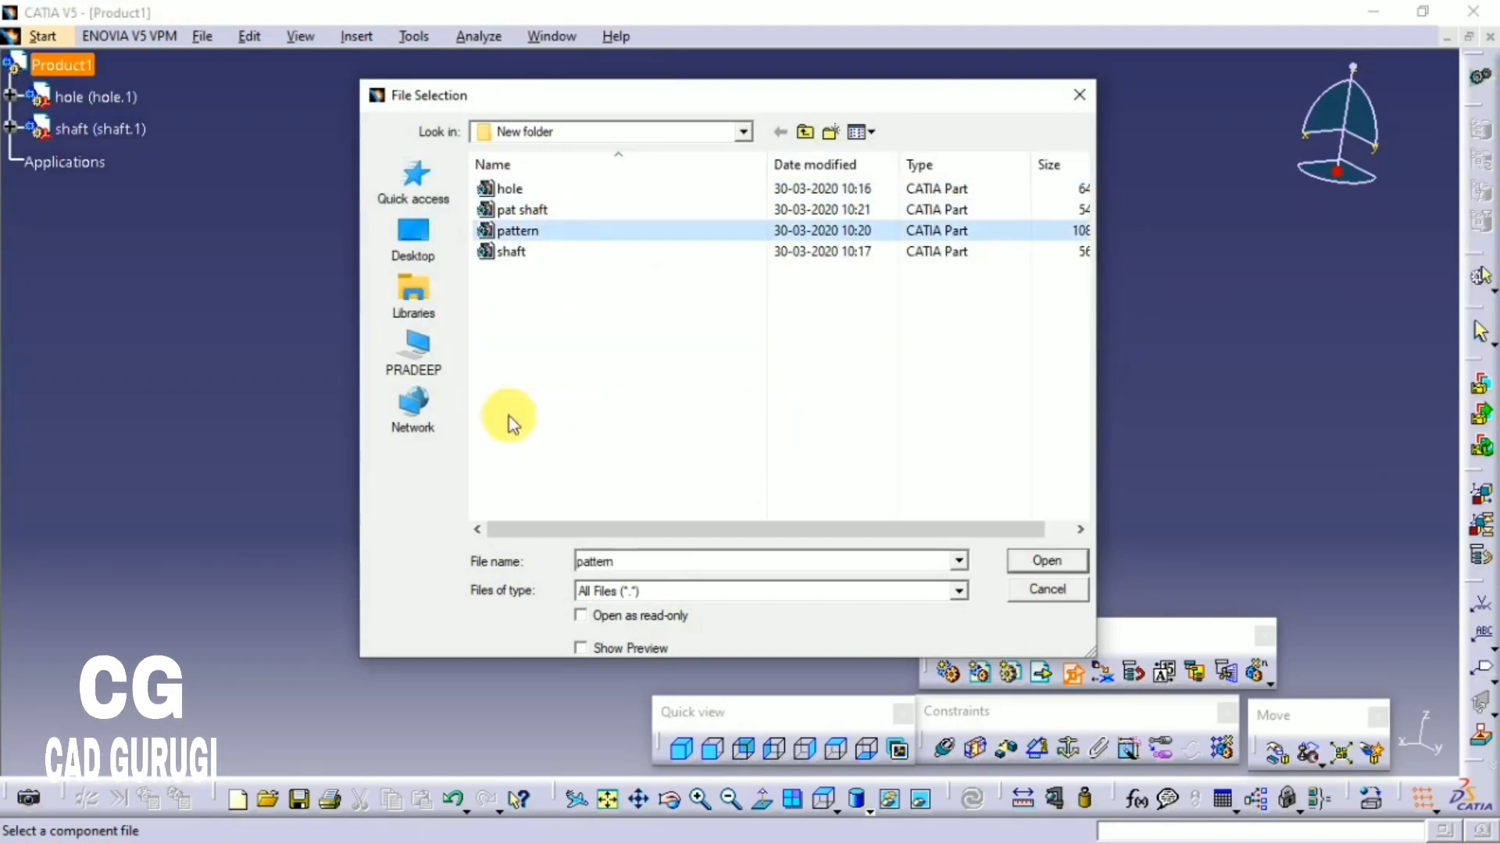
{"action": "left_click", "coordinate": [1013, 569]}
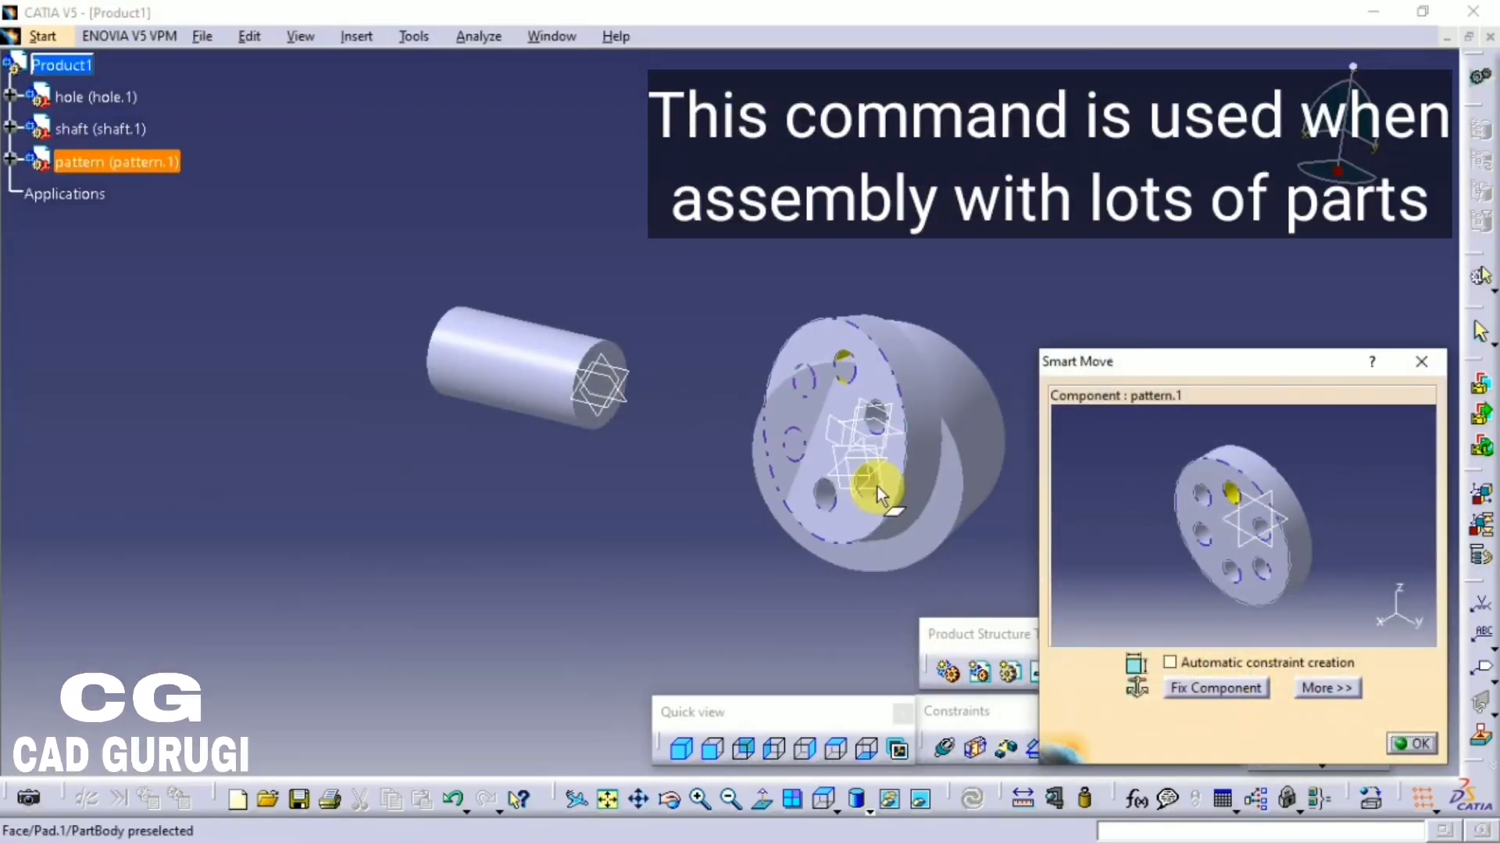
Step: Move the pattern part clear of the hole part, pick its flat face in Smart Move and close the positioning dialog
{"action": "left_click_drag", "start_coordinate": [857, 536], "coordinate": [457, 654]}
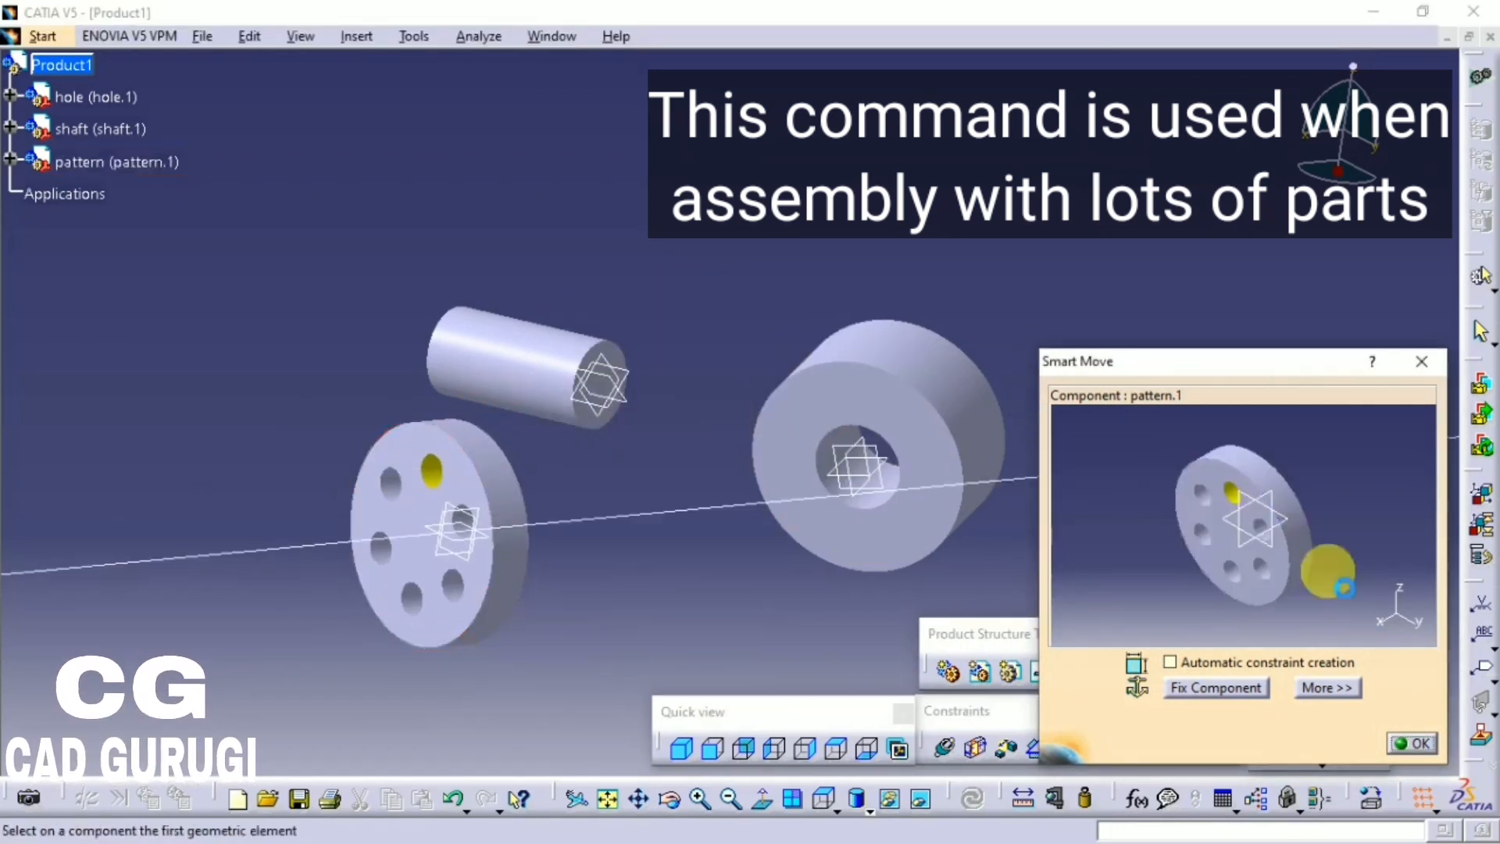
{"action": "middle_click_drag", "start_coordinate": [817, 559], "coordinate": [678, 595]}
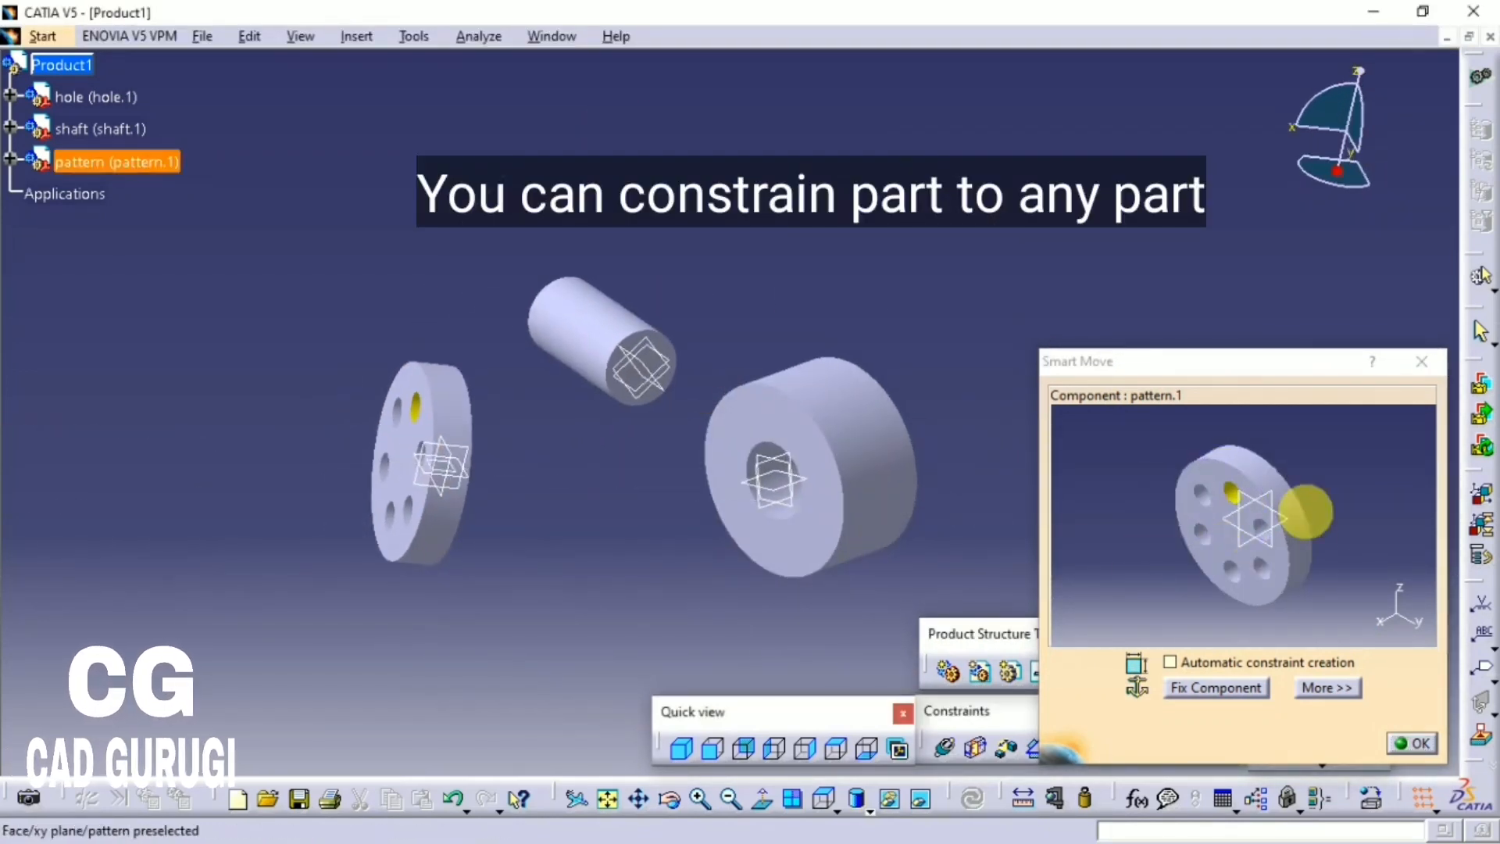
{"action": "left_click", "coordinate": [377, 483]}
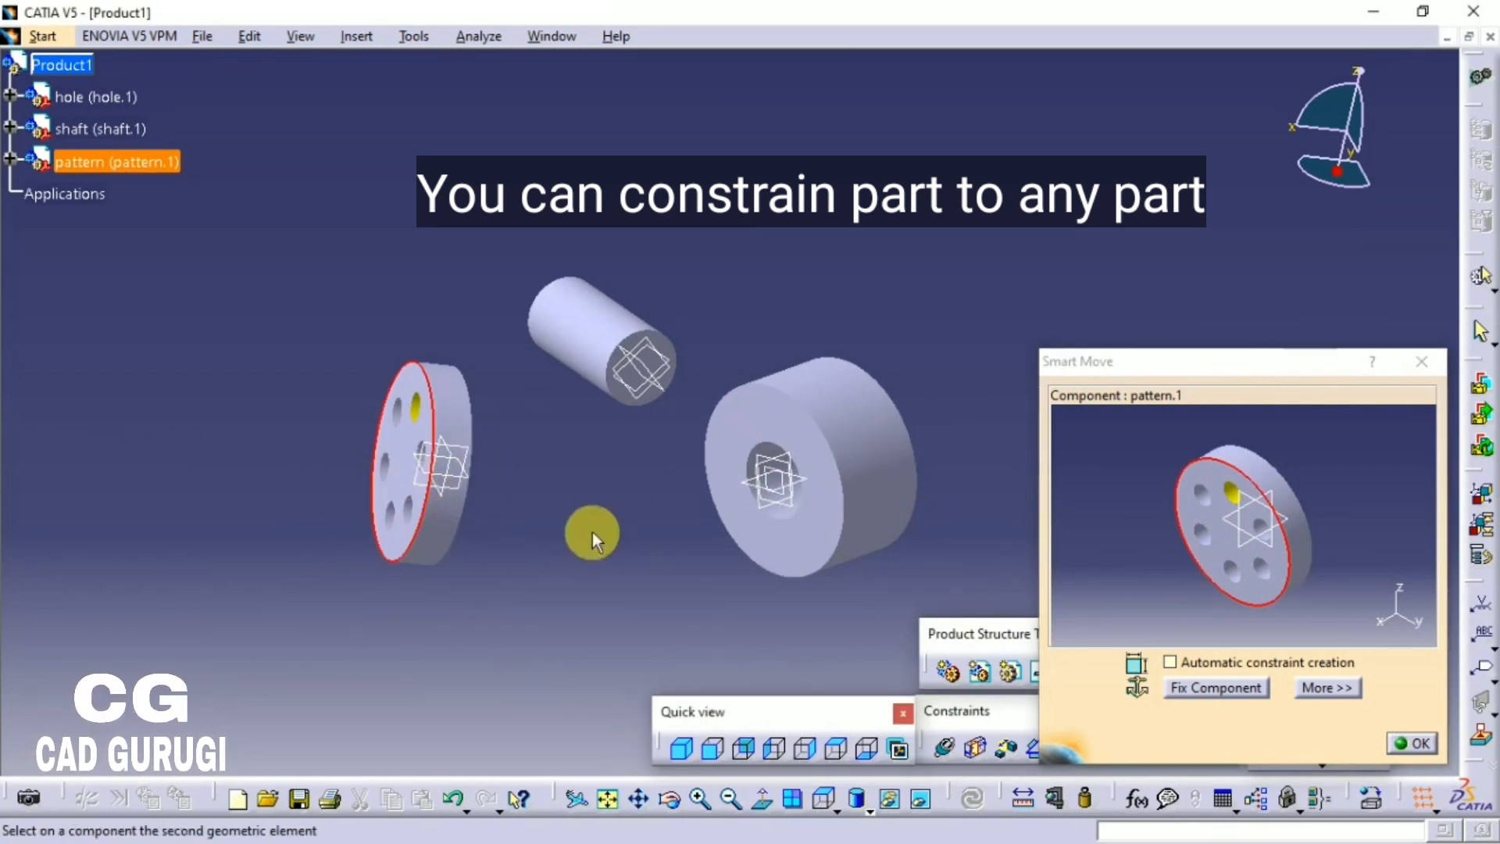
{"action": "left_click", "coordinate": [1423, 361]}
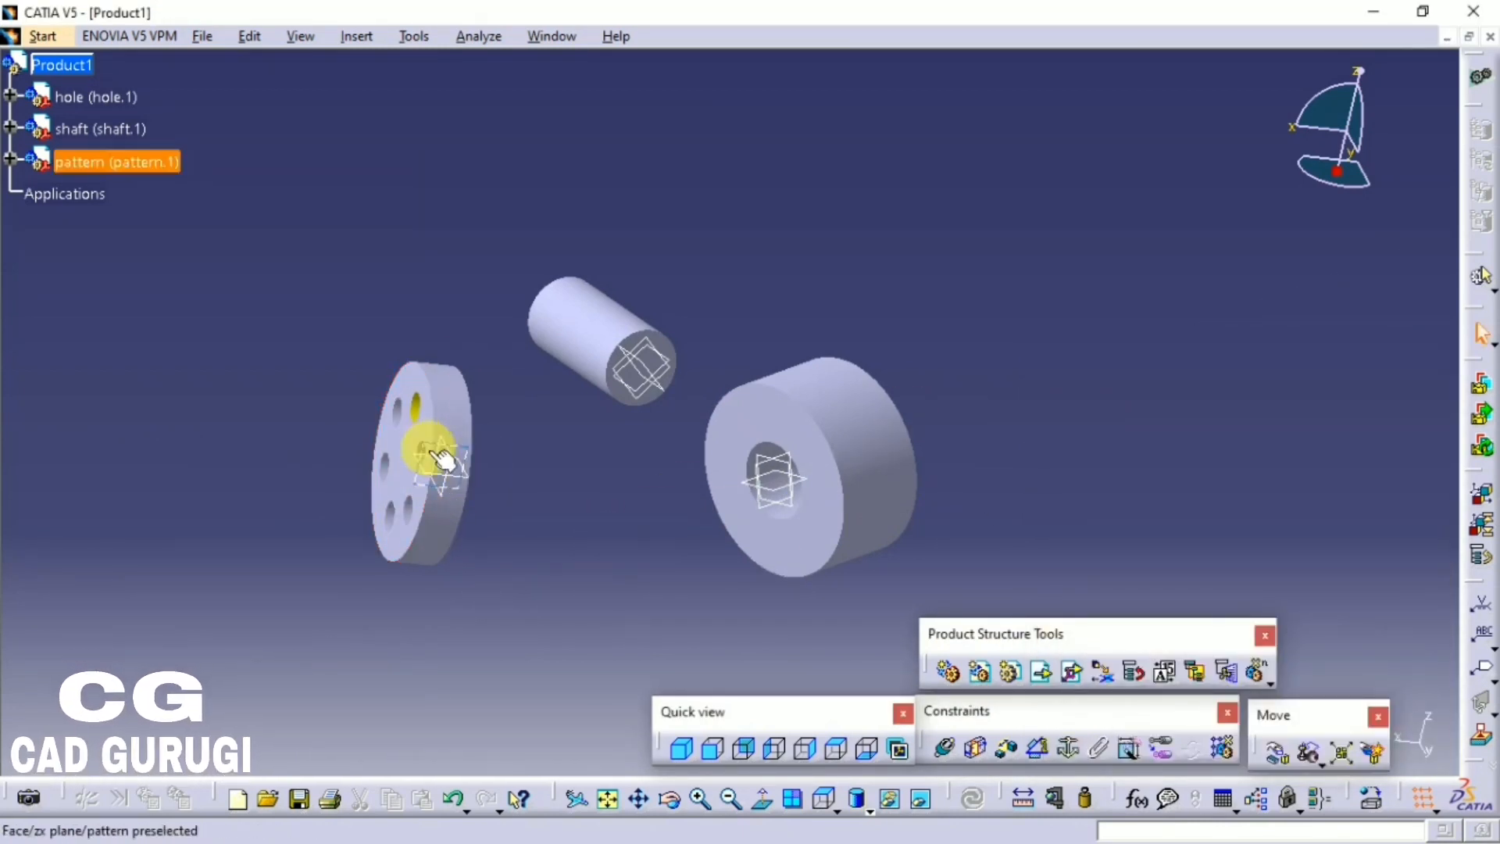
Step: Replace the pattern part with the saved shaft part using Replace Component and confirm the replacement
{"action": "middle_click_drag", "start_coordinate": [577, 514], "coordinate": [575, 521]}
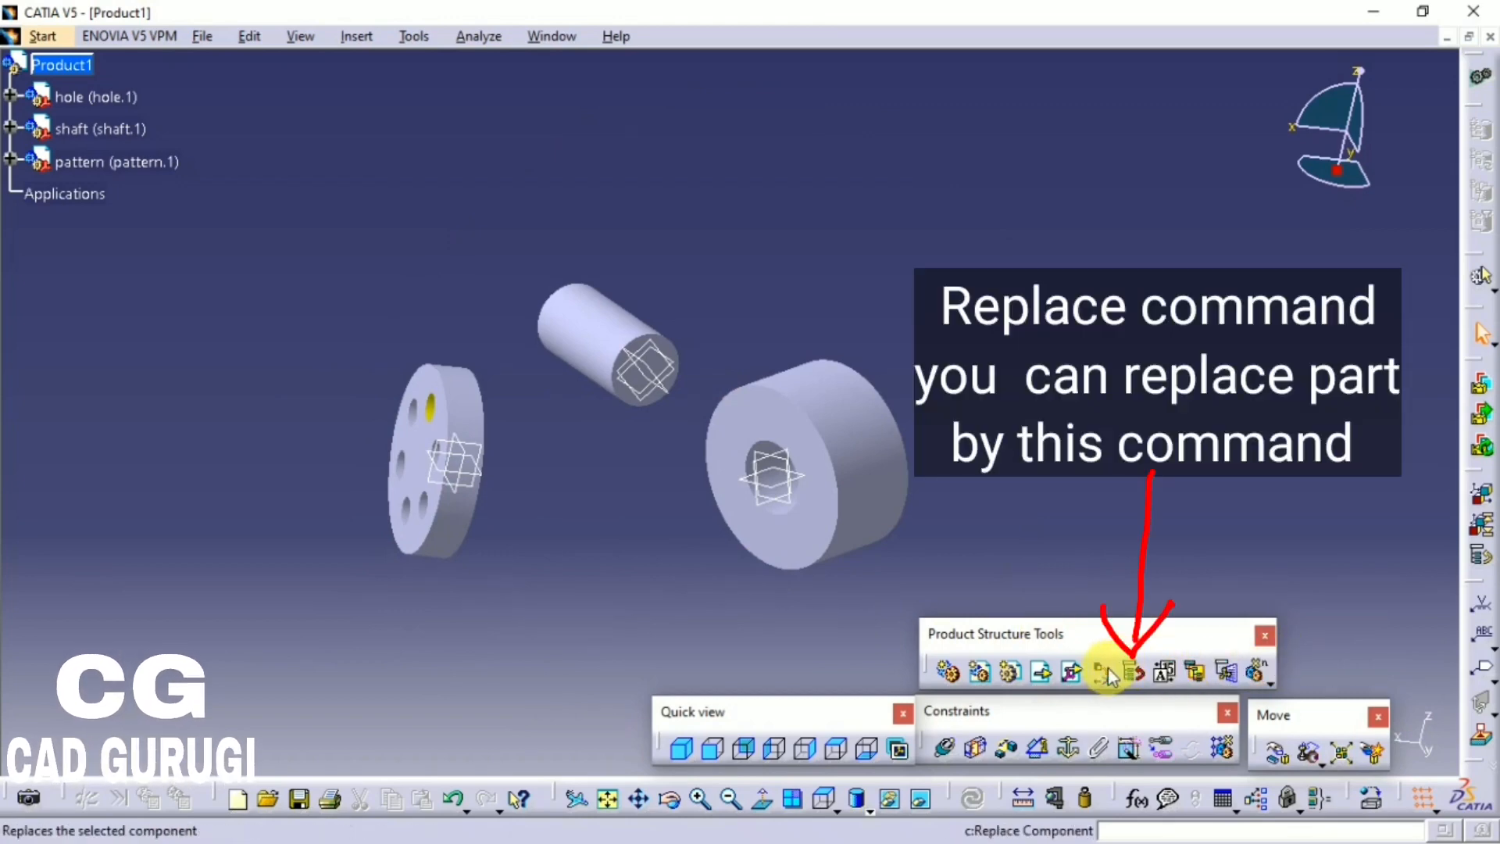
{"action": "left_click", "coordinate": [1108, 667]}
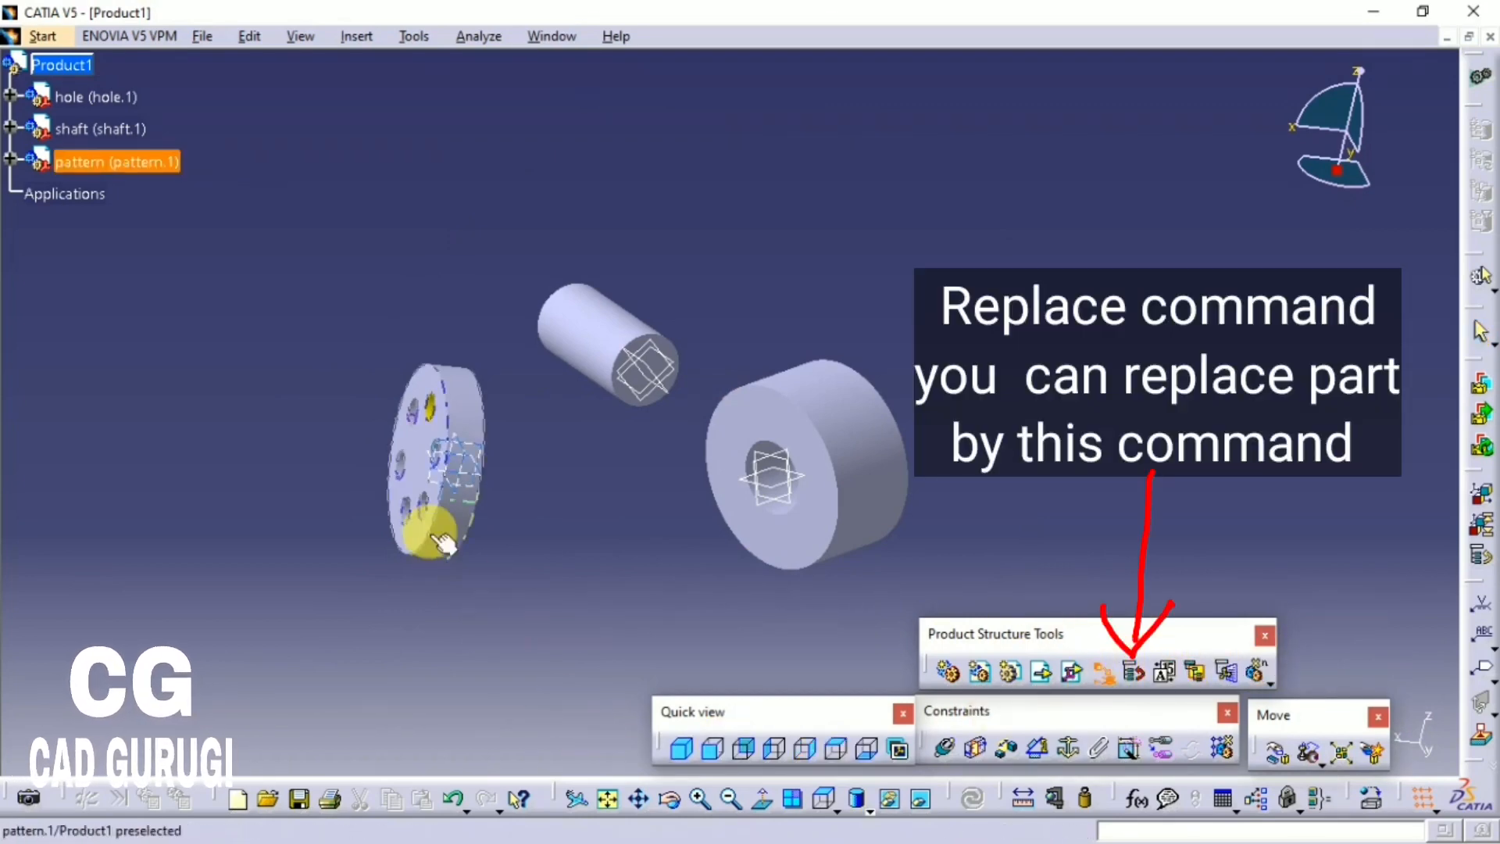
{"action": "left_click", "coordinate": [444, 542]}
{"action": "left_click", "coordinate": [161, 172]}
{"action": "left_click", "coordinate": [687, 479]}
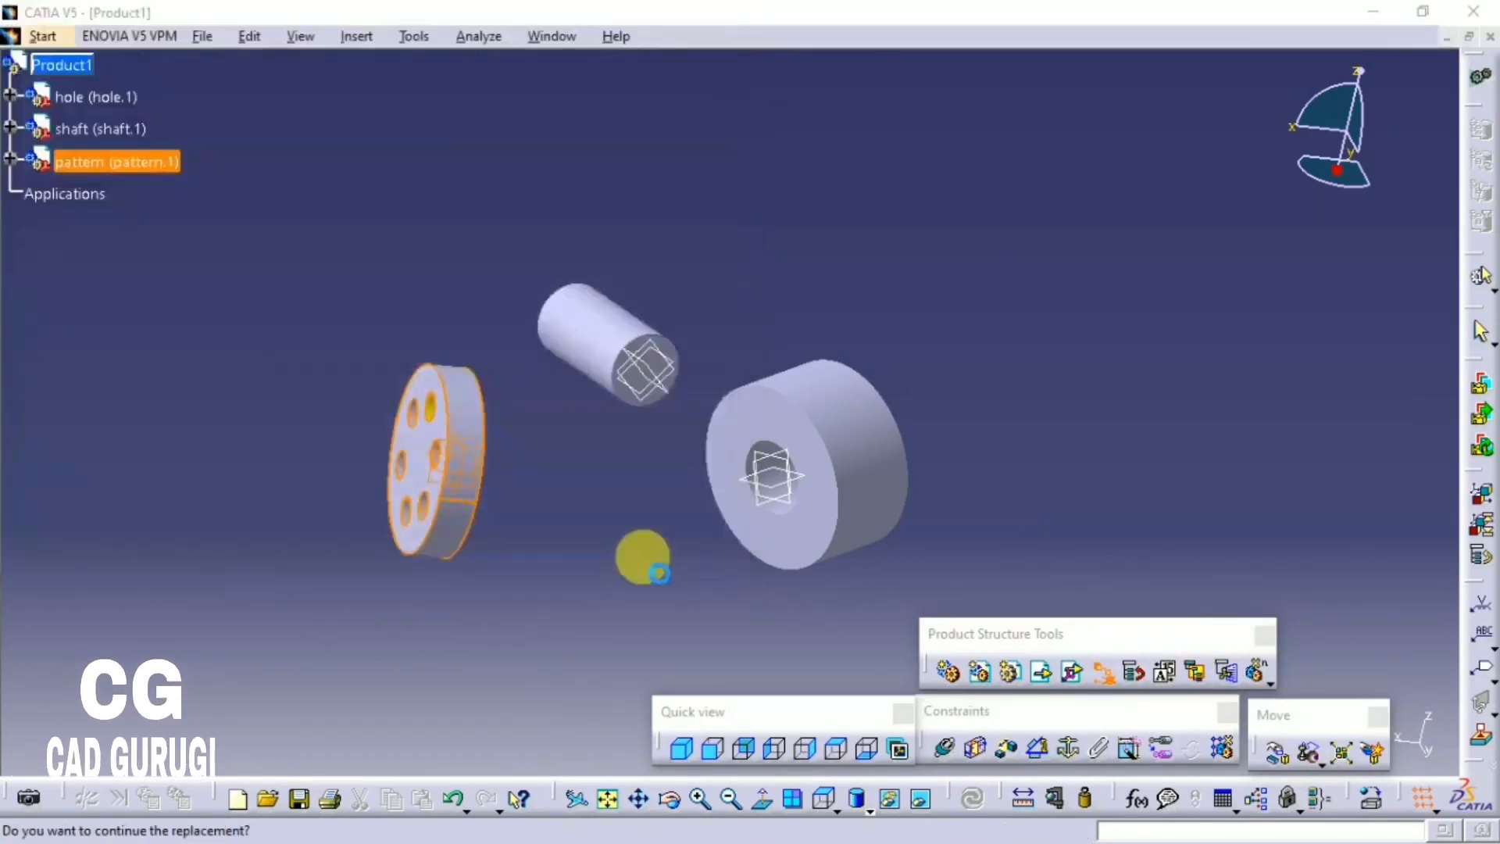
{"action": "left_click", "coordinate": [1315, 738]}
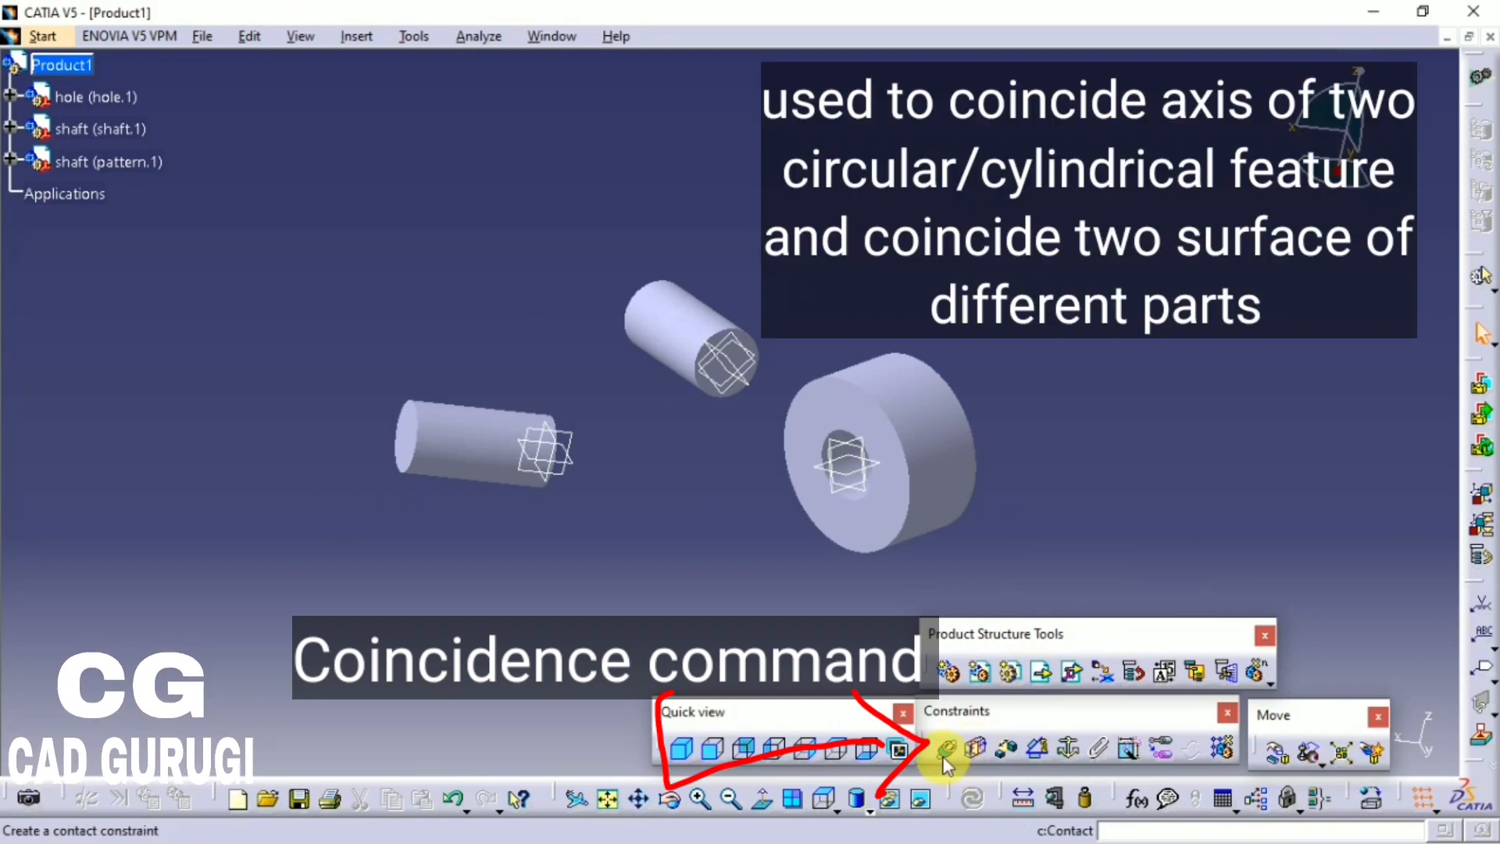
Step: Fix the hole part in place and test it in Manipulation with respect to constraints
{"action": "left_click", "coordinate": [946, 752]}
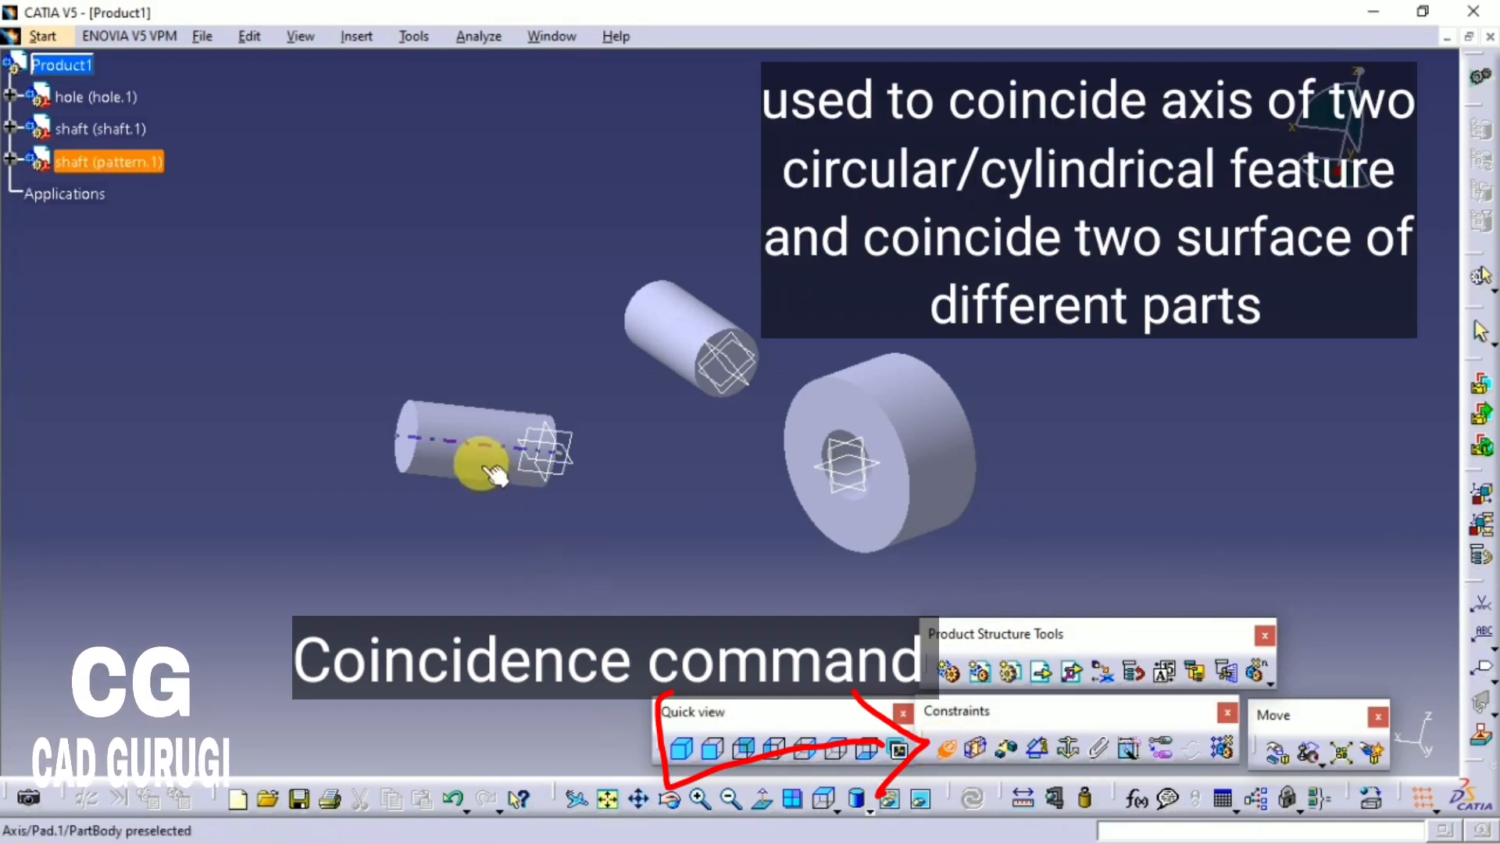
{"action": "left_click", "coordinate": [1071, 752]}
{"action": "left_click", "coordinate": [927, 435]}
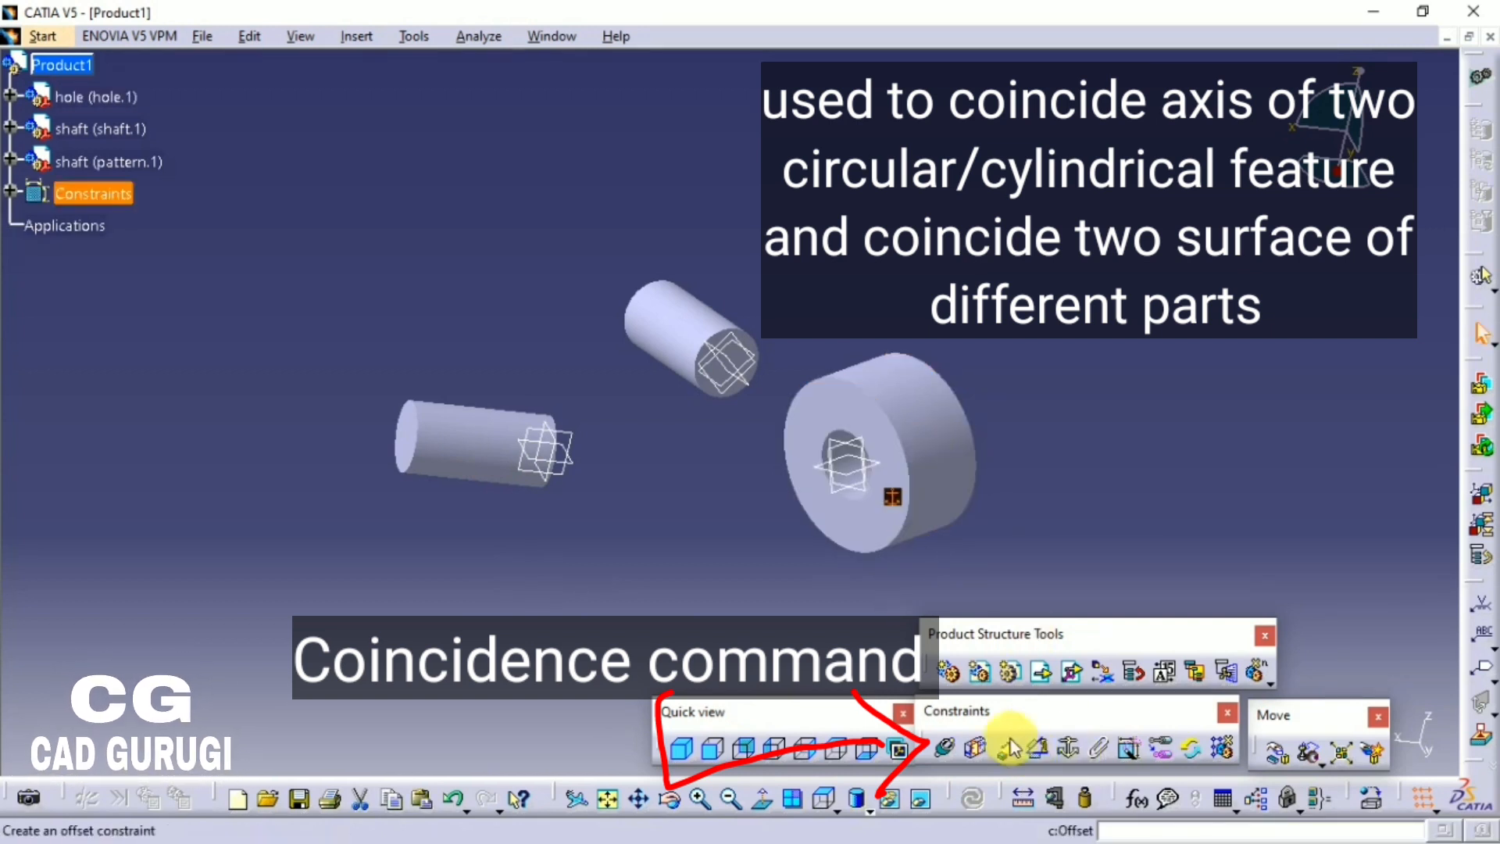
{"action": "left_click", "coordinate": [1285, 765]}
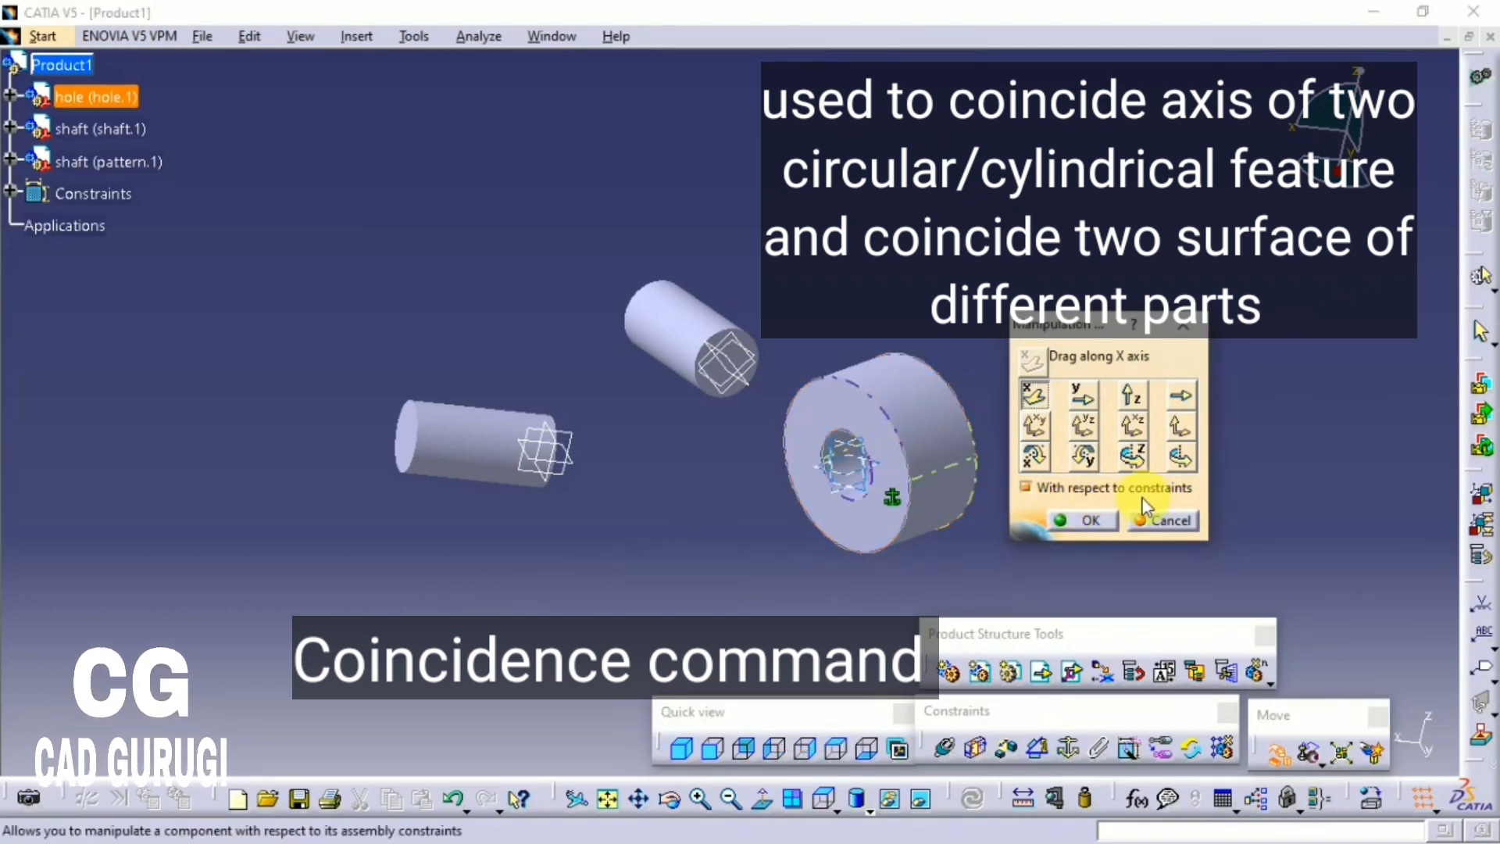
{"action": "left_click", "coordinate": [1083, 520]}
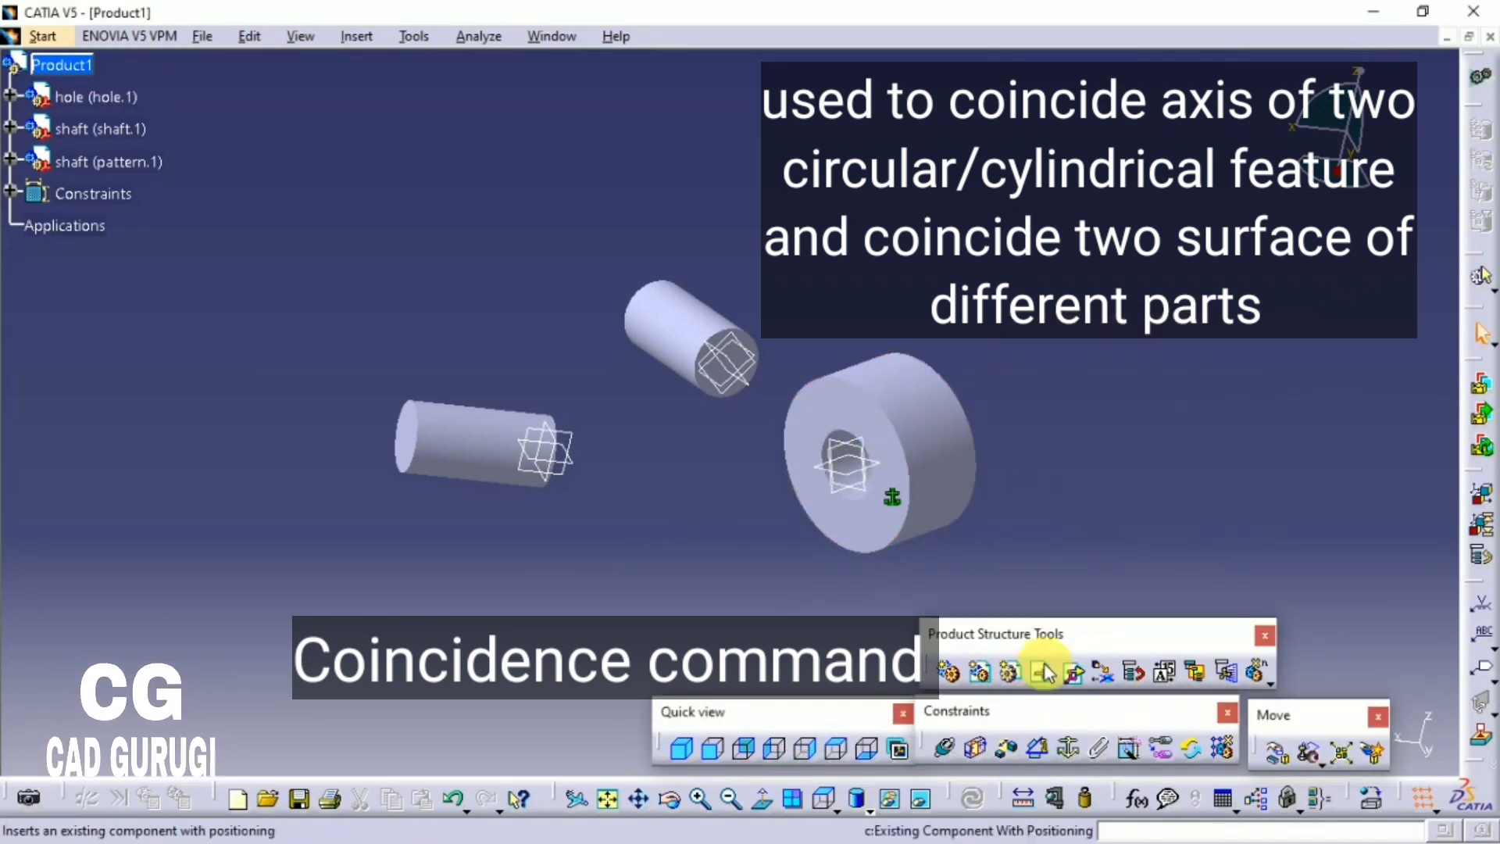
Step: Make the axis of the replacement shaft coincident with the hole part's axis and update the assembly
{"action": "left_click", "coordinate": [946, 750]}
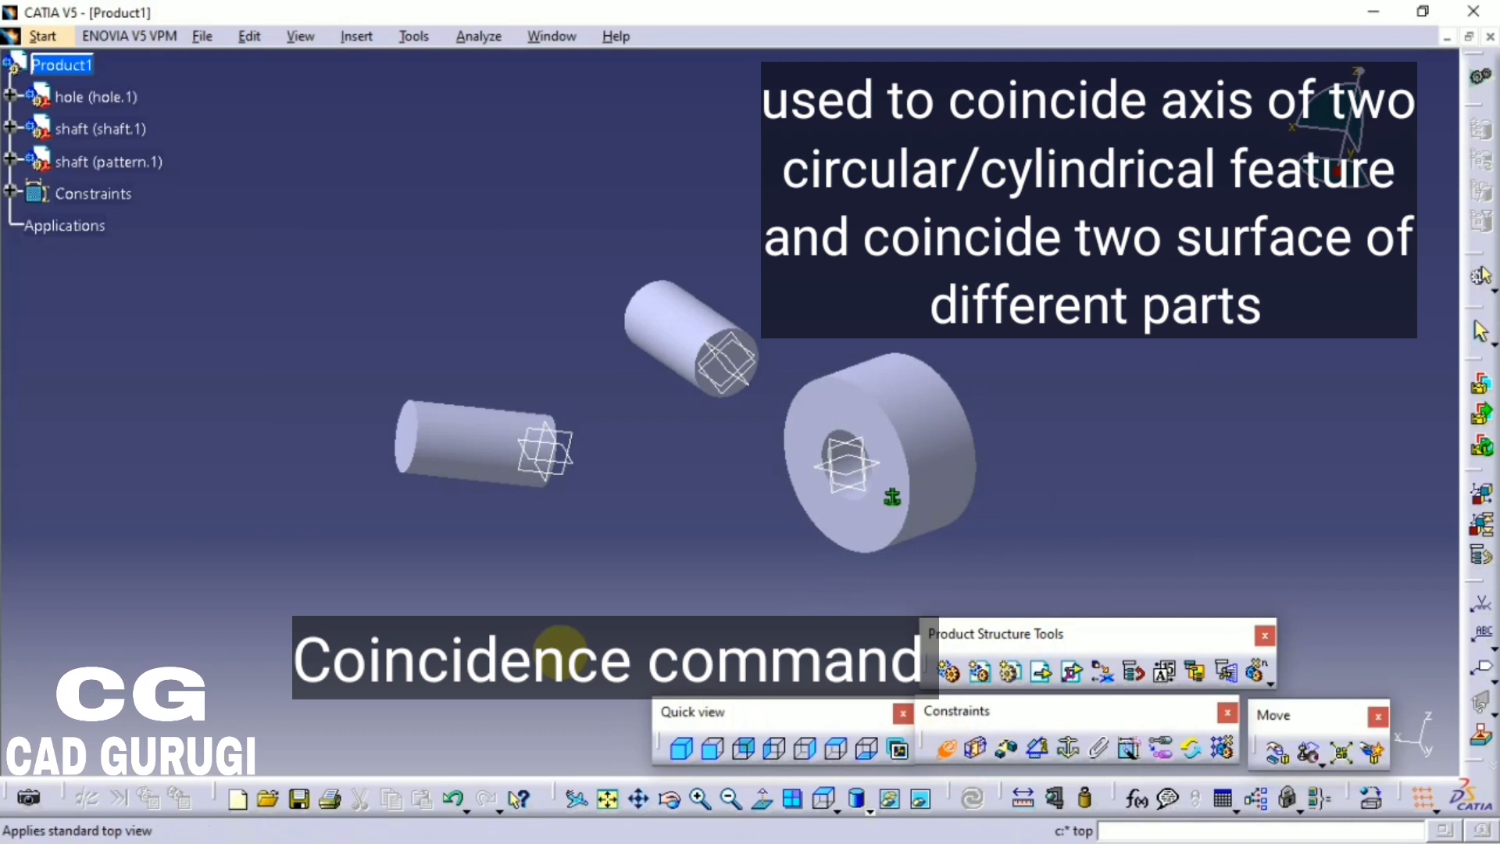
{"action": "left_click", "coordinate": [465, 471]}
{"action": "left_click", "coordinate": [941, 472]}
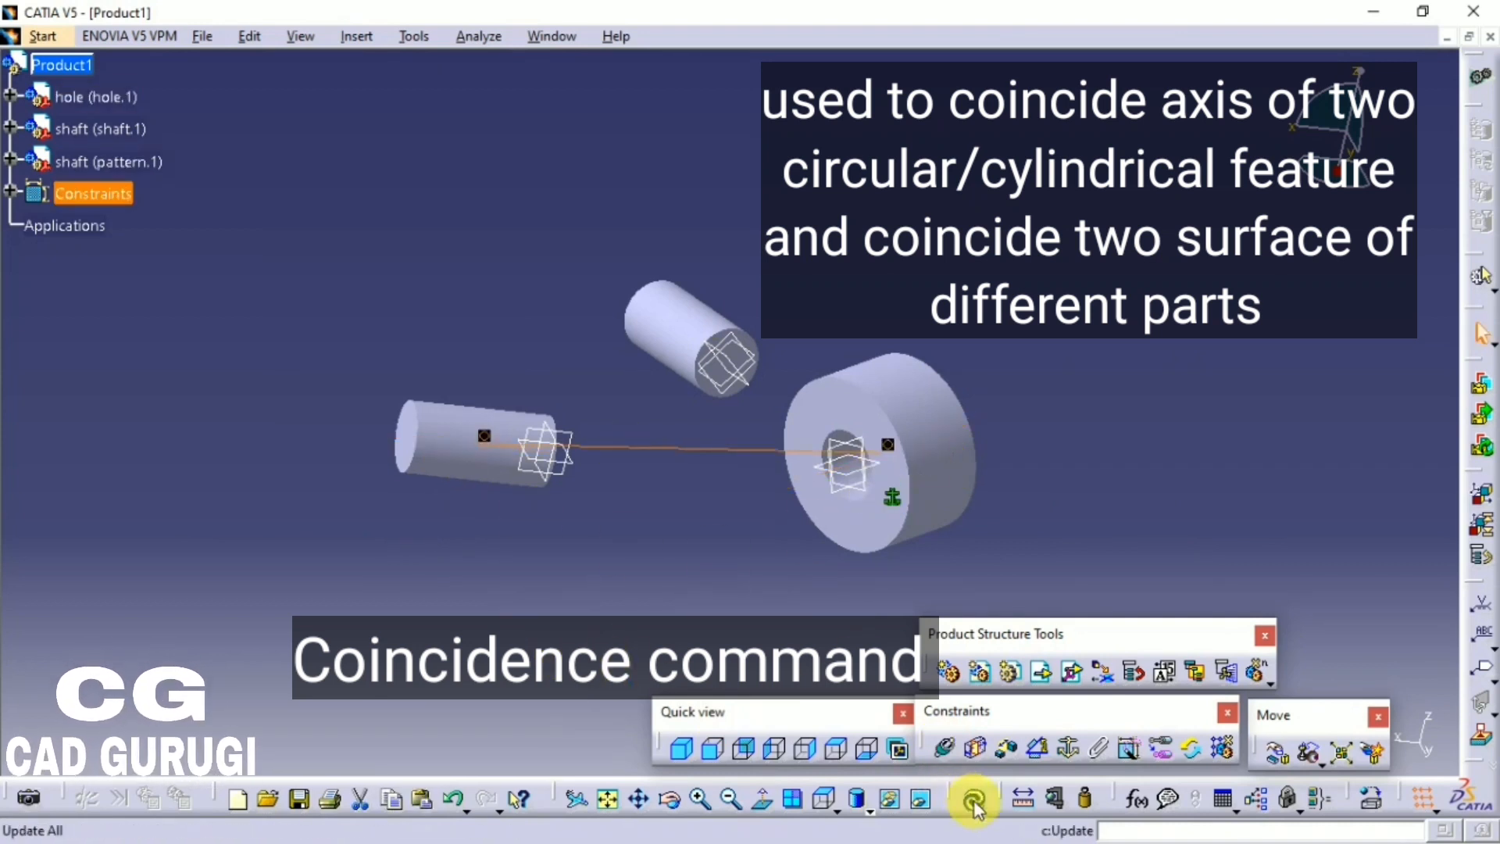
{"action": "left_click", "coordinate": [975, 800]}
Step: Try manipulating the coincident shaft along X, Y and Z and around X with respect to constraints, and accept the manipulation
{"action": "middle_click_drag", "start_coordinate": [567, 517], "coordinate": [1081, 499]}
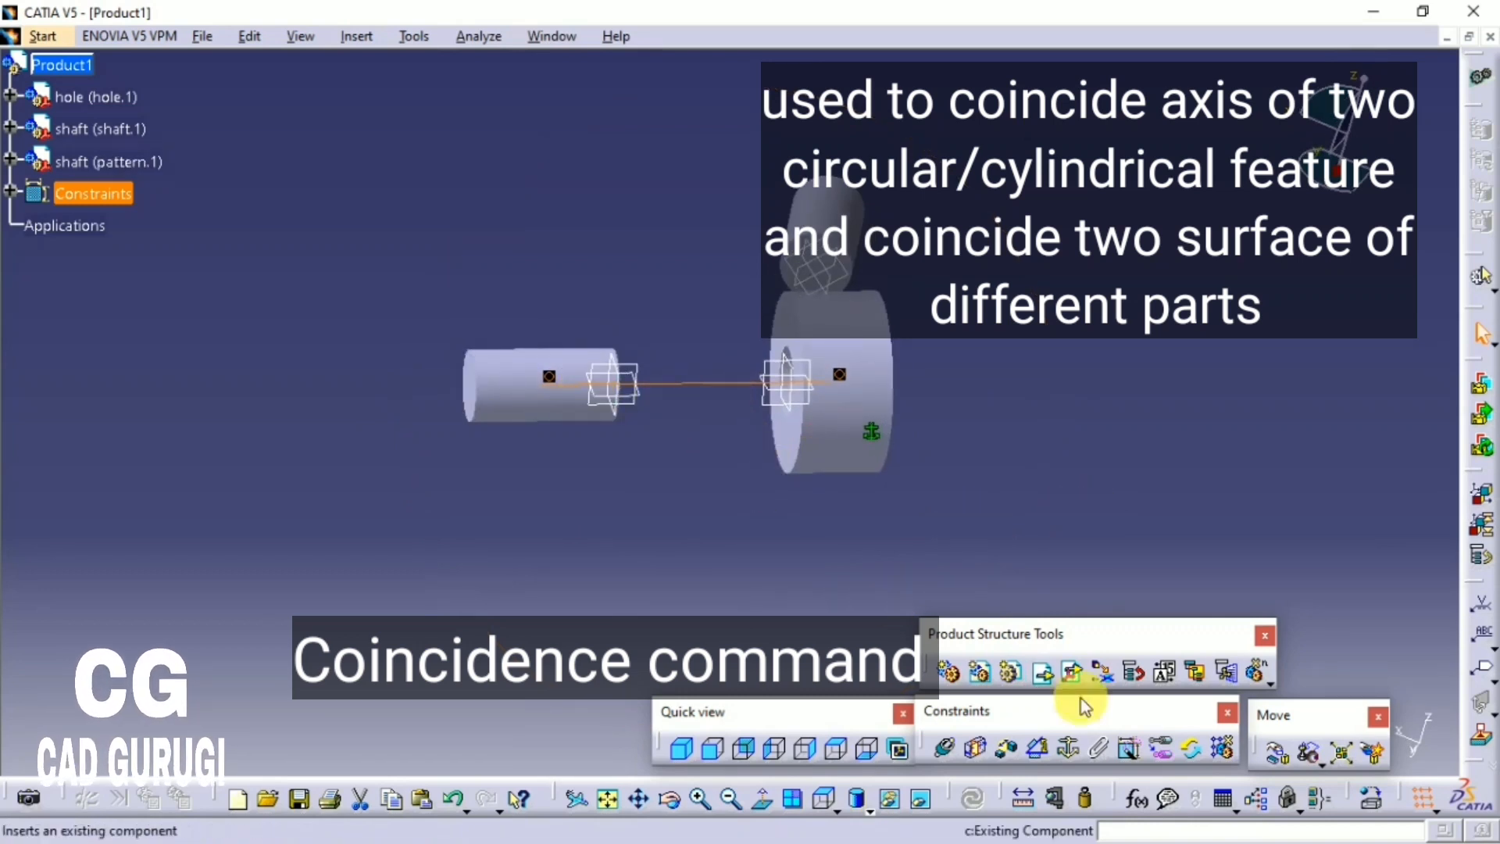
{"action": "left_click", "coordinate": [1277, 752]}
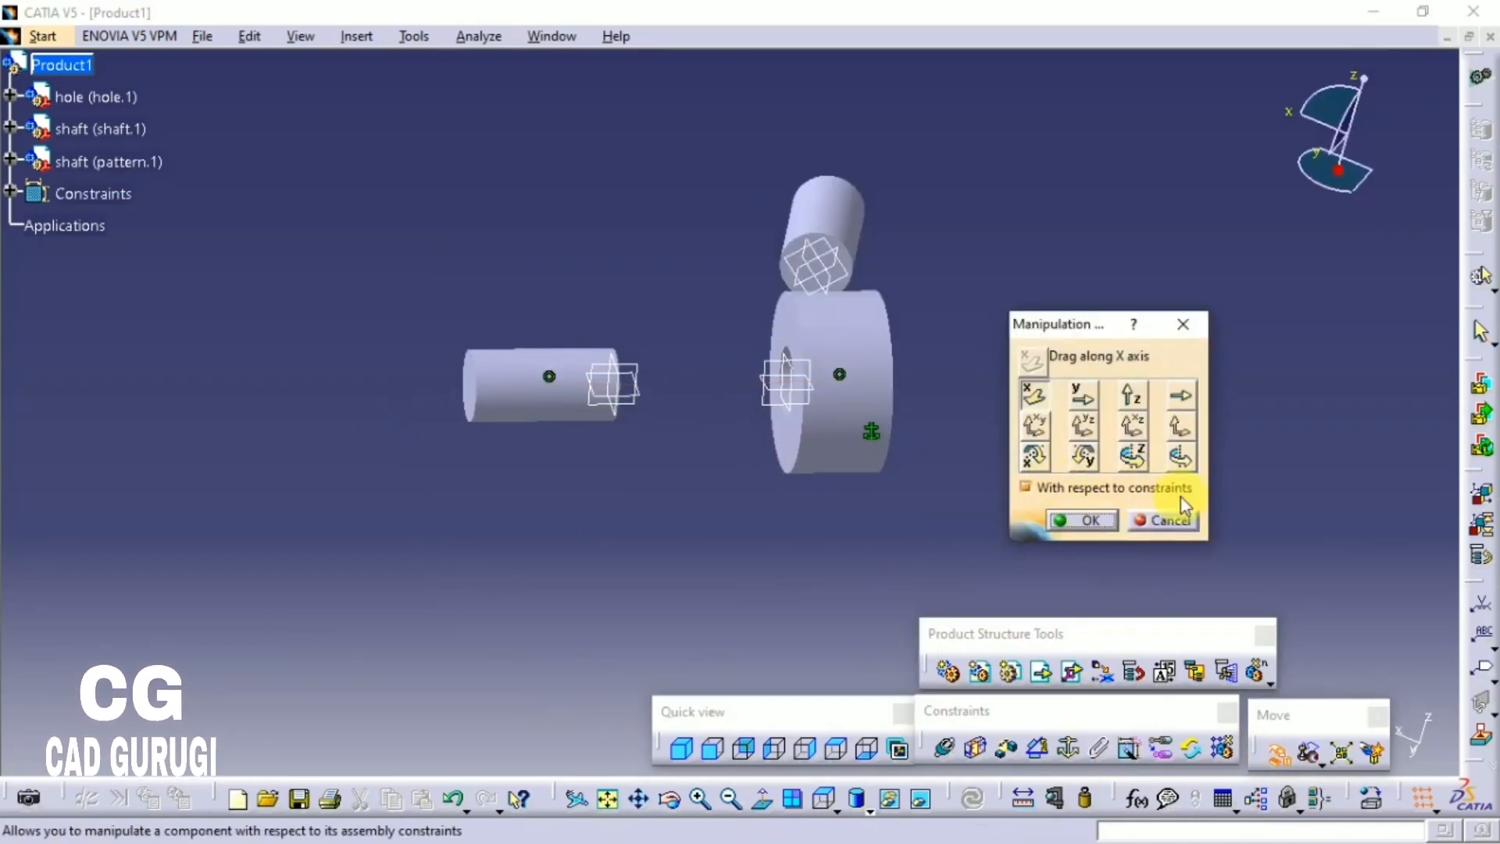
{"action": "left_click_drag", "start_coordinate": [512, 401], "coordinate": [558, 428]}
{"action": "left_click", "coordinate": [1082, 394]}
{"action": "left_click_drag", "start_coordinate": [596, 373], "coordinate": [640, 497]}
{"action": "left_click", "coordinate": [1070, 397]}
{"action": "left_click", "coordinate": [1130, 402]}
{"action": "left_click", "coordinate": [1034, 456]}
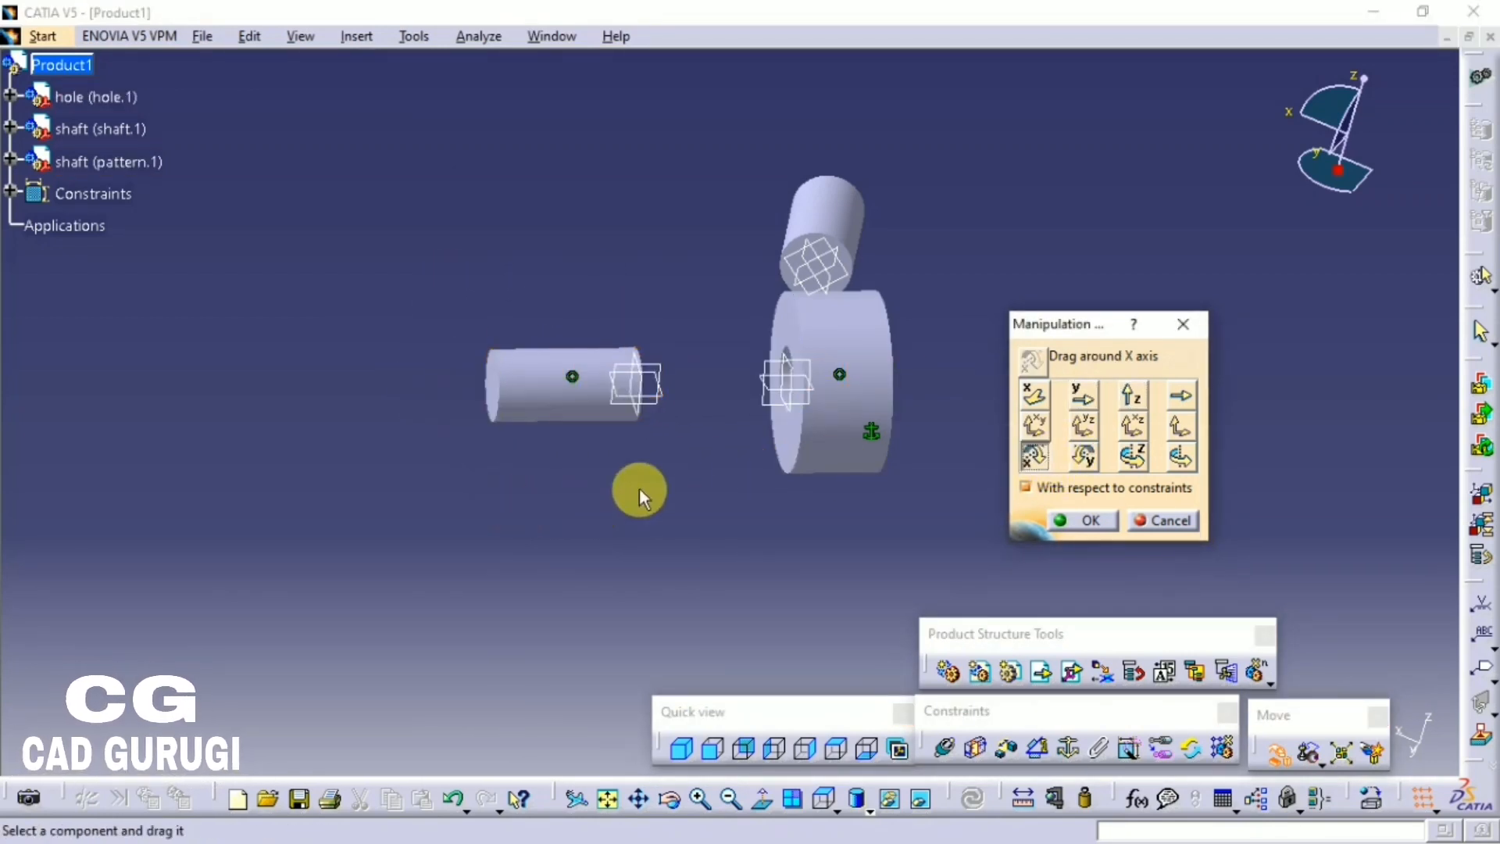
{"action": "left_click", "coordinate": [1051, 526]}
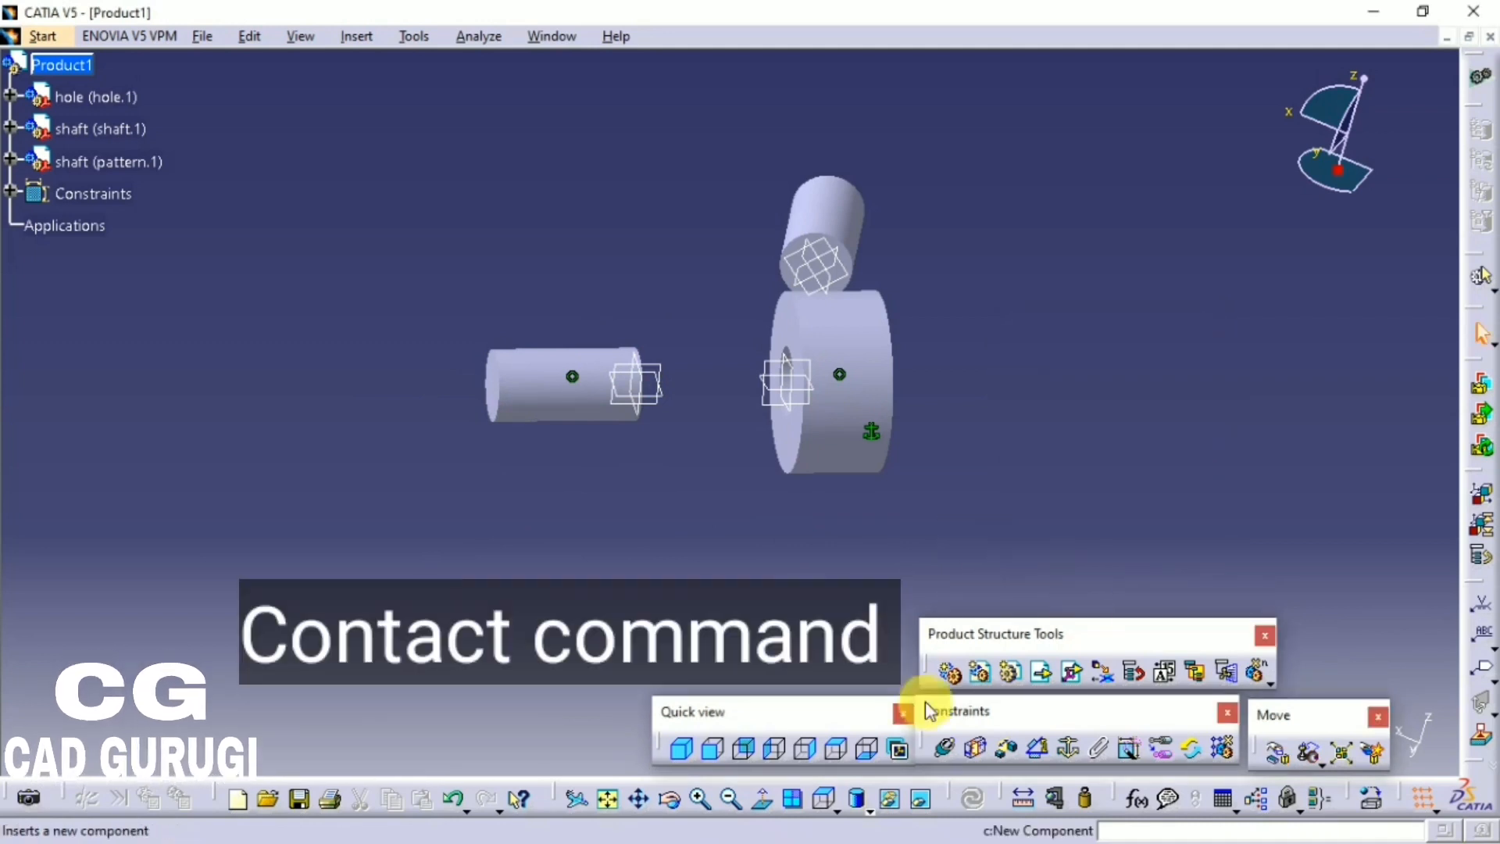
Step: Add a Contact constraint between the hole part's flat face and the coincident shaft's end face, and update the assembly
{"action": "left_click", "coordinate": [979, 747]}
{"action": "middle_click_drag", "start_coordinate": [1052, 409], "coordinate": [688, 331]}
{"action": "left_click", "coordinate": [673, 460]}
{"action": "middle_click_drag", "start_coordinate": [455, 448], "coordinate": [391, 438]}
{"action": "left_click", "coordinate": [351, 457]}
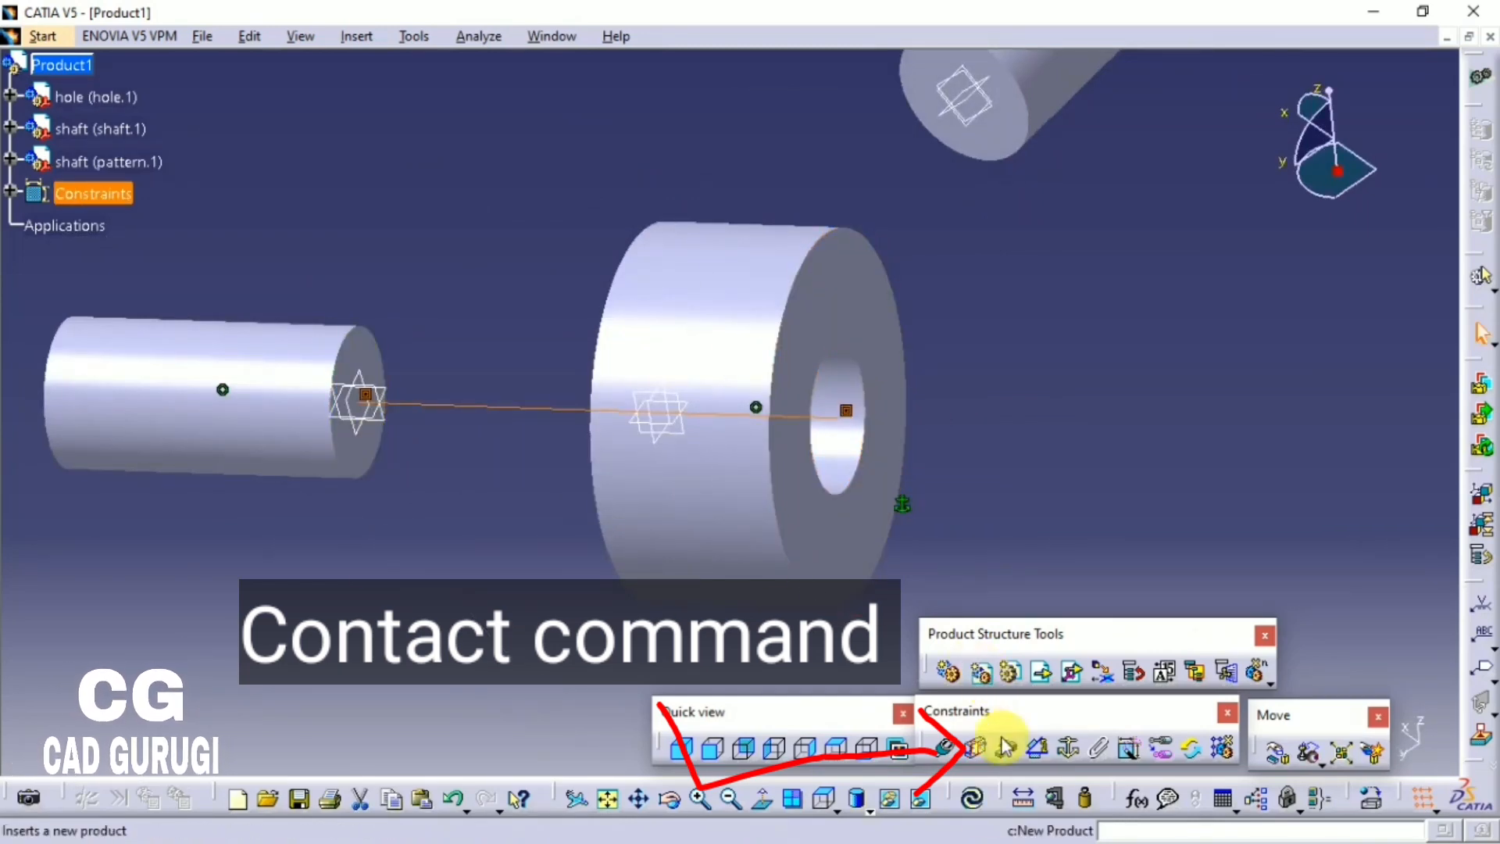
{"action": "left_click", "coordinate": [974, 804]}
Step: Examine the contacting parts from several sides and expand the Constraints branch of the product tree
{"action": "middle_click_drag", "start_coordinate": [837, 453], "coordinate": [967, 381]}
{"action": "middle_click_drag", "start_coordinate": [1102, 500], "coordinate": [851, 465]}
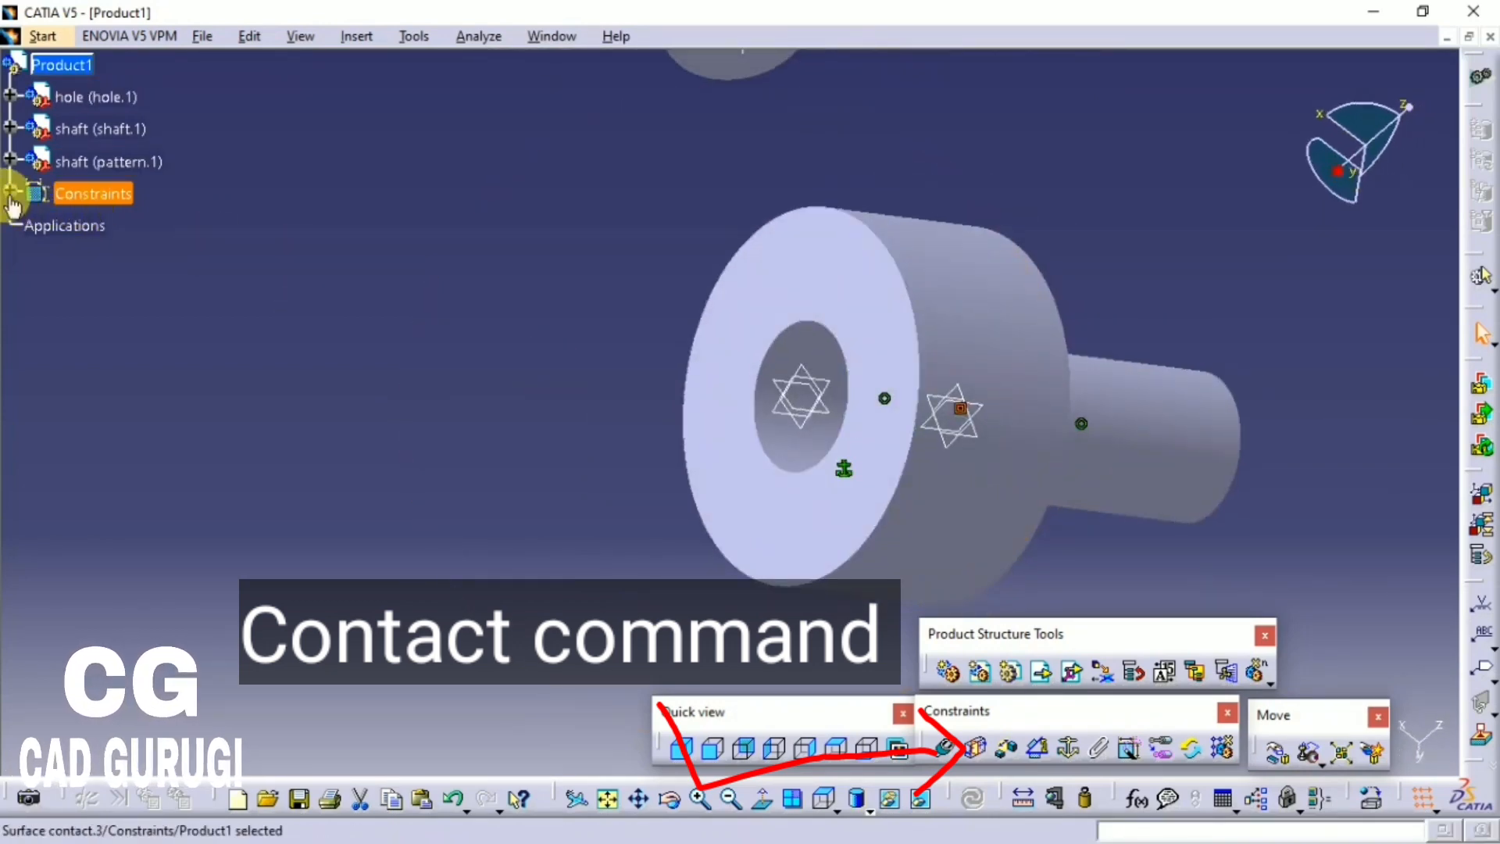
{"action": "left_click", "coordinate": [10, 193]}
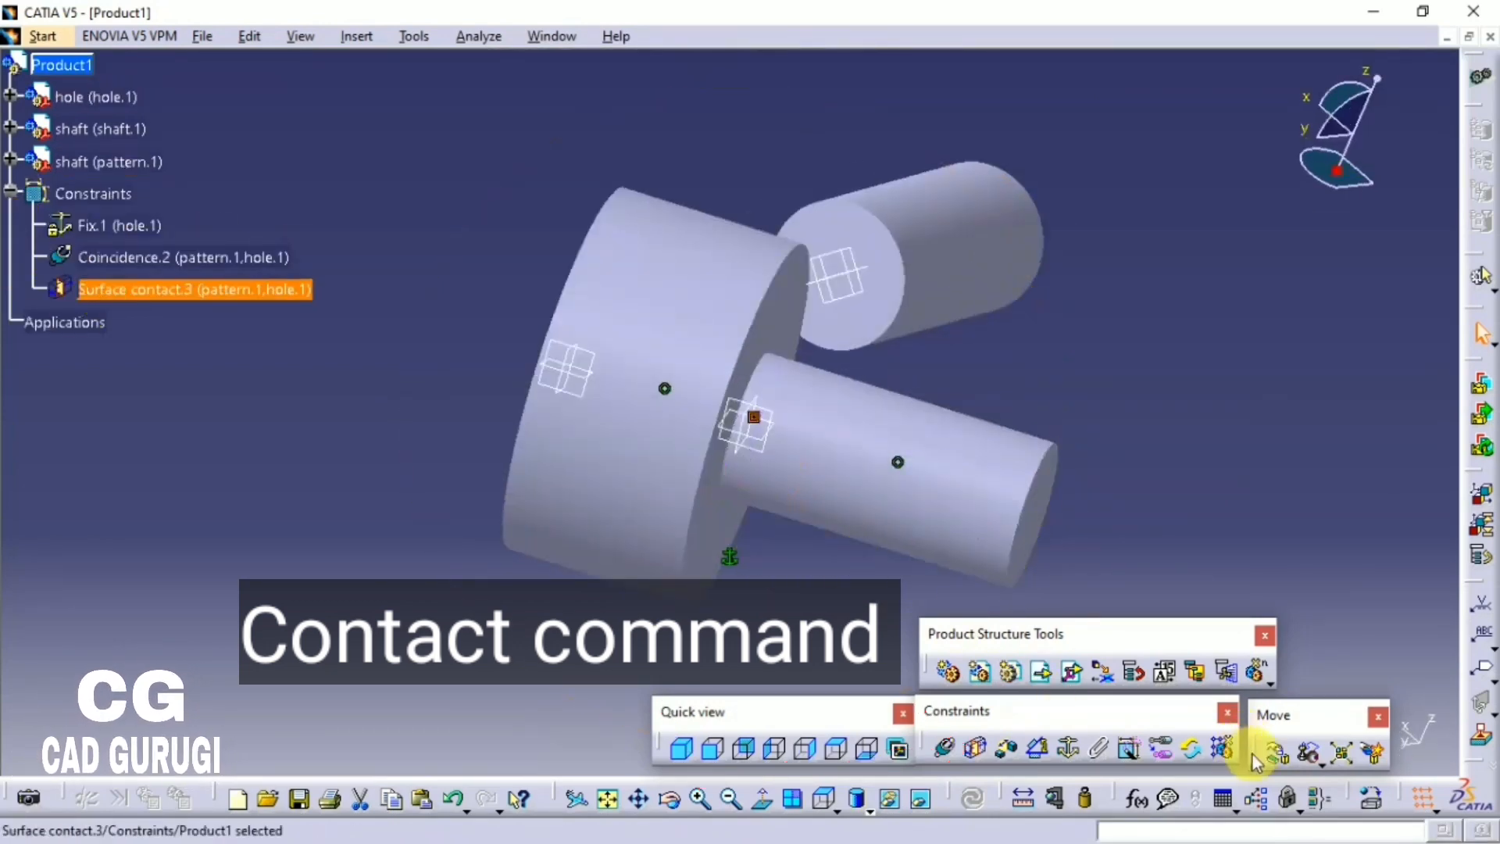
Step: Try rotating the contacting shaft around the X, Y and Z axes in Manipulation with respect to constraints
{"action": "left_click", "coordinate": [1278, 753]}
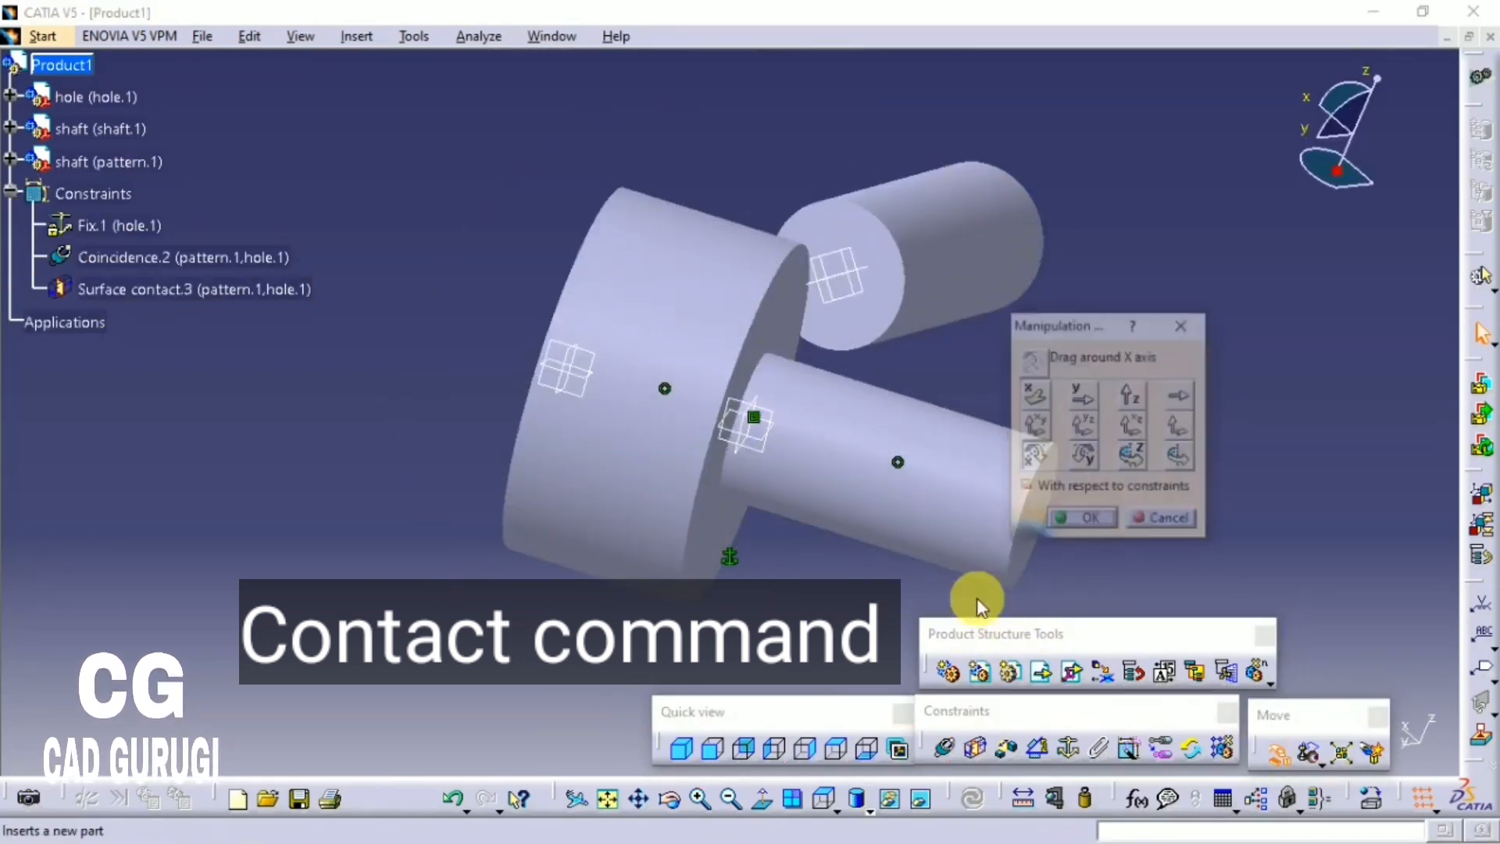
{"action": "left_click_drag", "start_coordinate": [922, 486], "coordinate": [792, 570]}
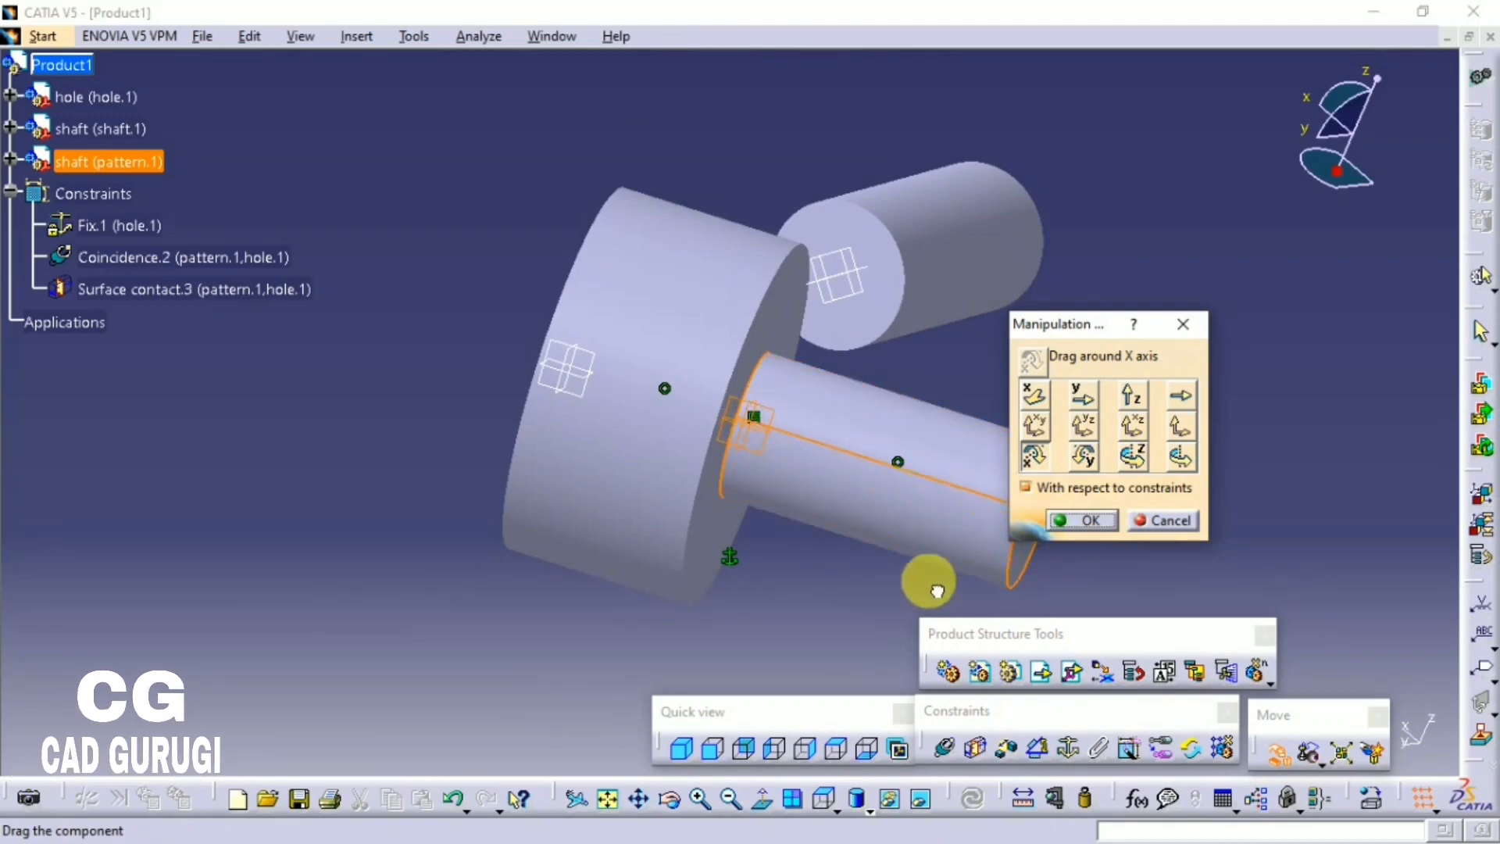
{"action": "left_click_drag", "start_coordinate": [938, 590], "coordinate": [904, 378]}
{"action": "left_click", "coordinate": [1084, 457]}
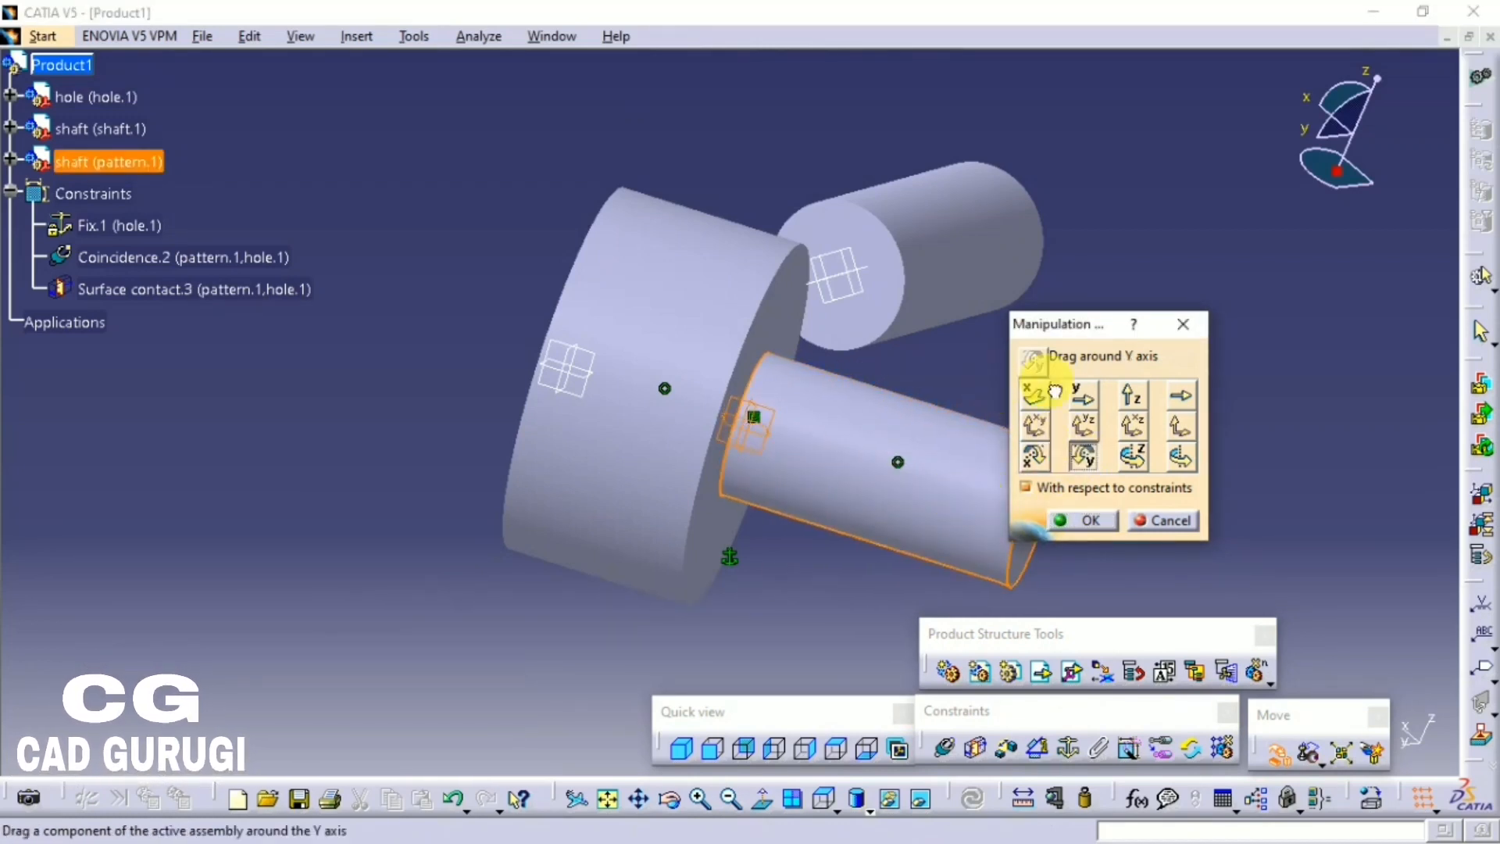
{"action": "left_click_drag", "start_coordinate": [925, 447], "coordinate": [954, 558]}
{"action": "left_click", "coordinate": [1133, 456]}
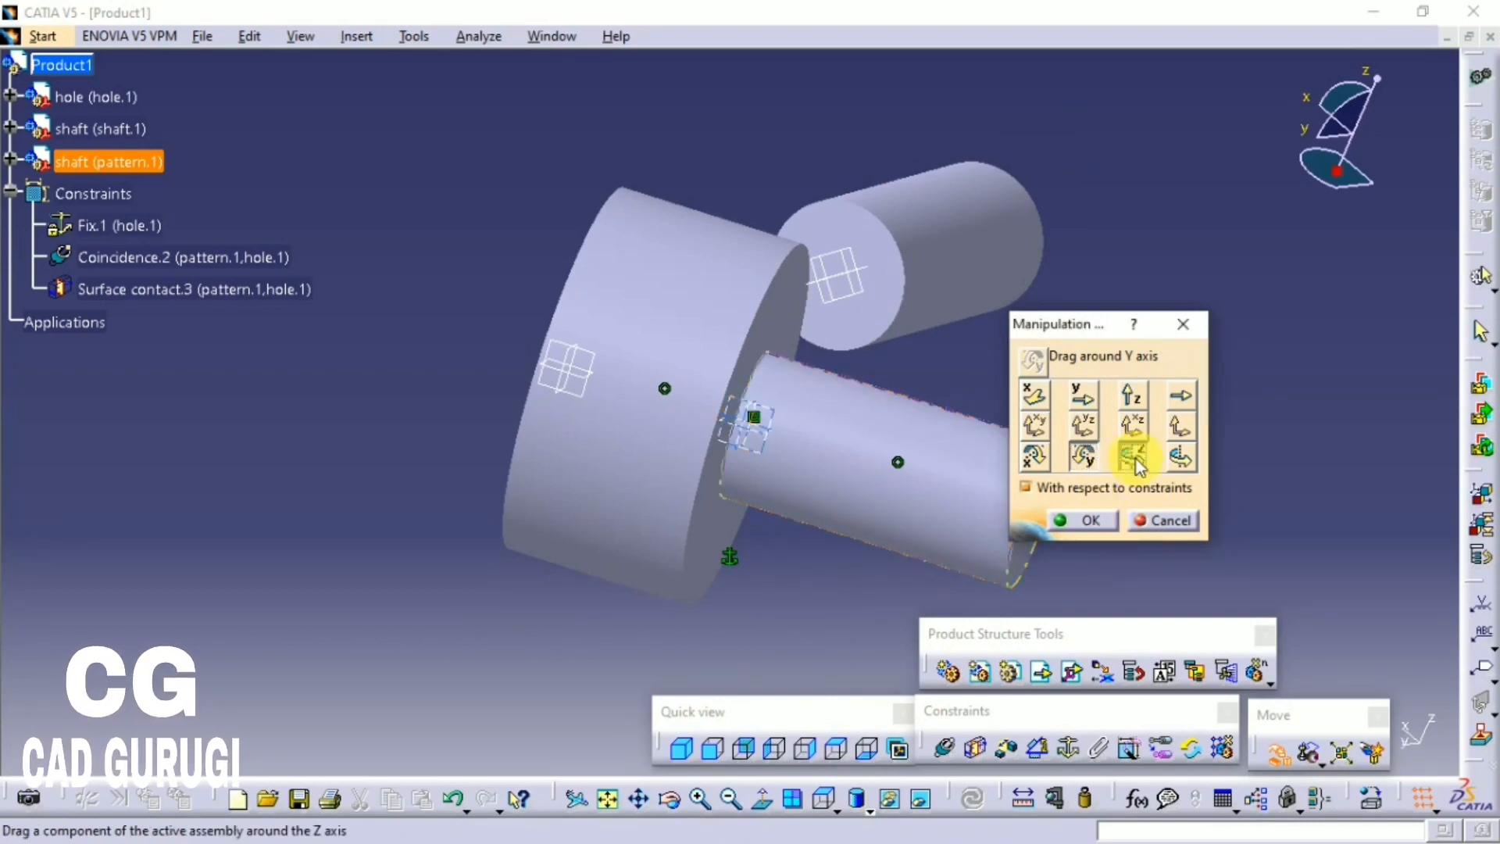
{"action": "left_click_drag", "start_coordinate": [810, 700], "coordinate": [884, 558]}
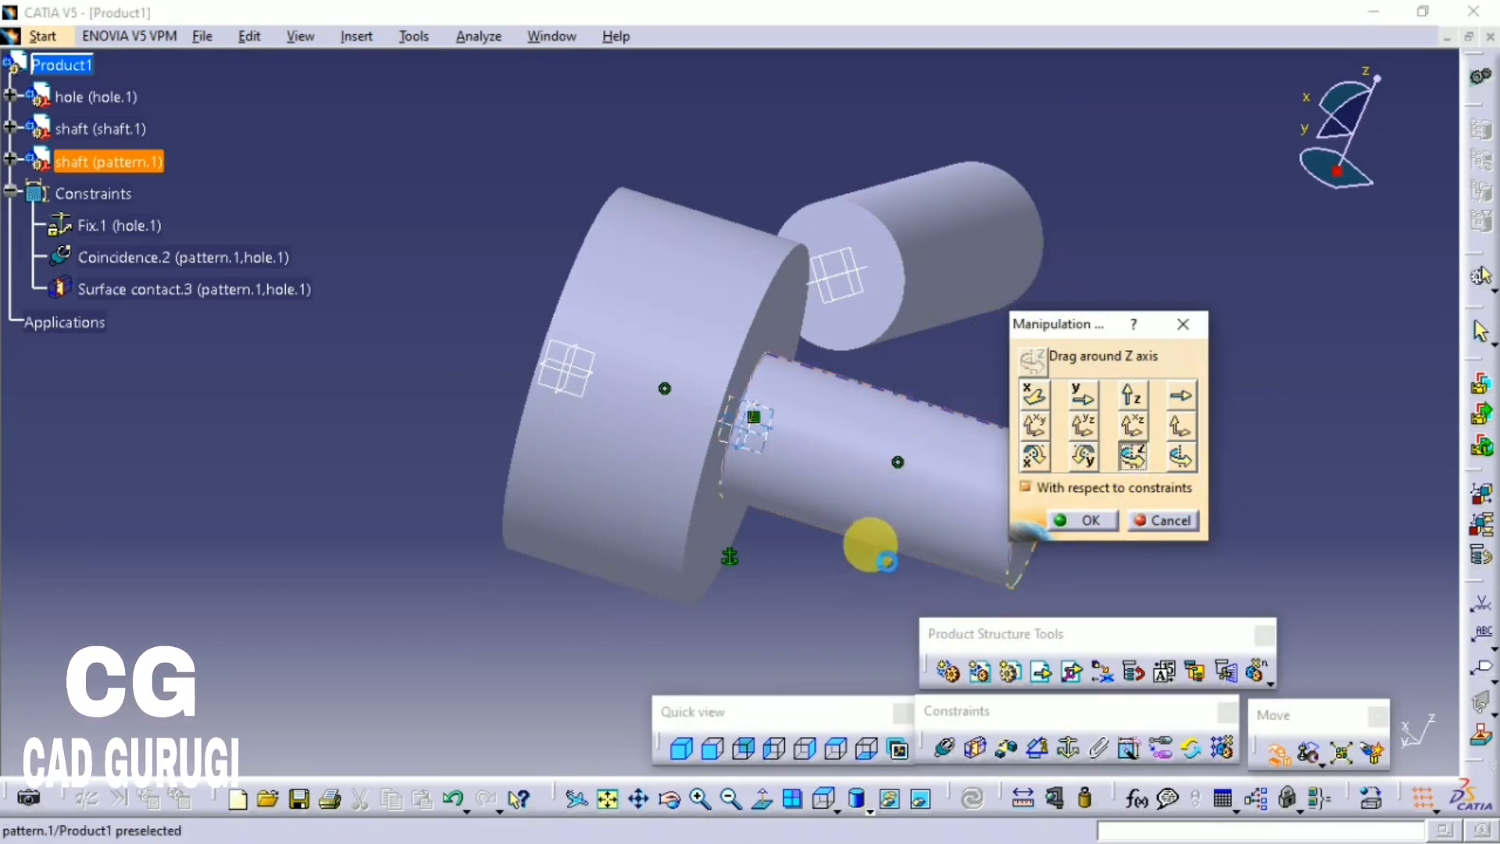
Step: Try moving the contacting shaft along the X, Y and Z axes with respect to constraints, and close the manipulation
{"action": "left_click", "coordinate": [1031, 398]}
{"action": "left_click_drag", "start_coordinate": [1004, 504], "coordinate": [930, 494]}
{"action": "left_click", "coordinate": [1082, 397]}
{"action": "left_click", "coordinate": [1043, 426]}
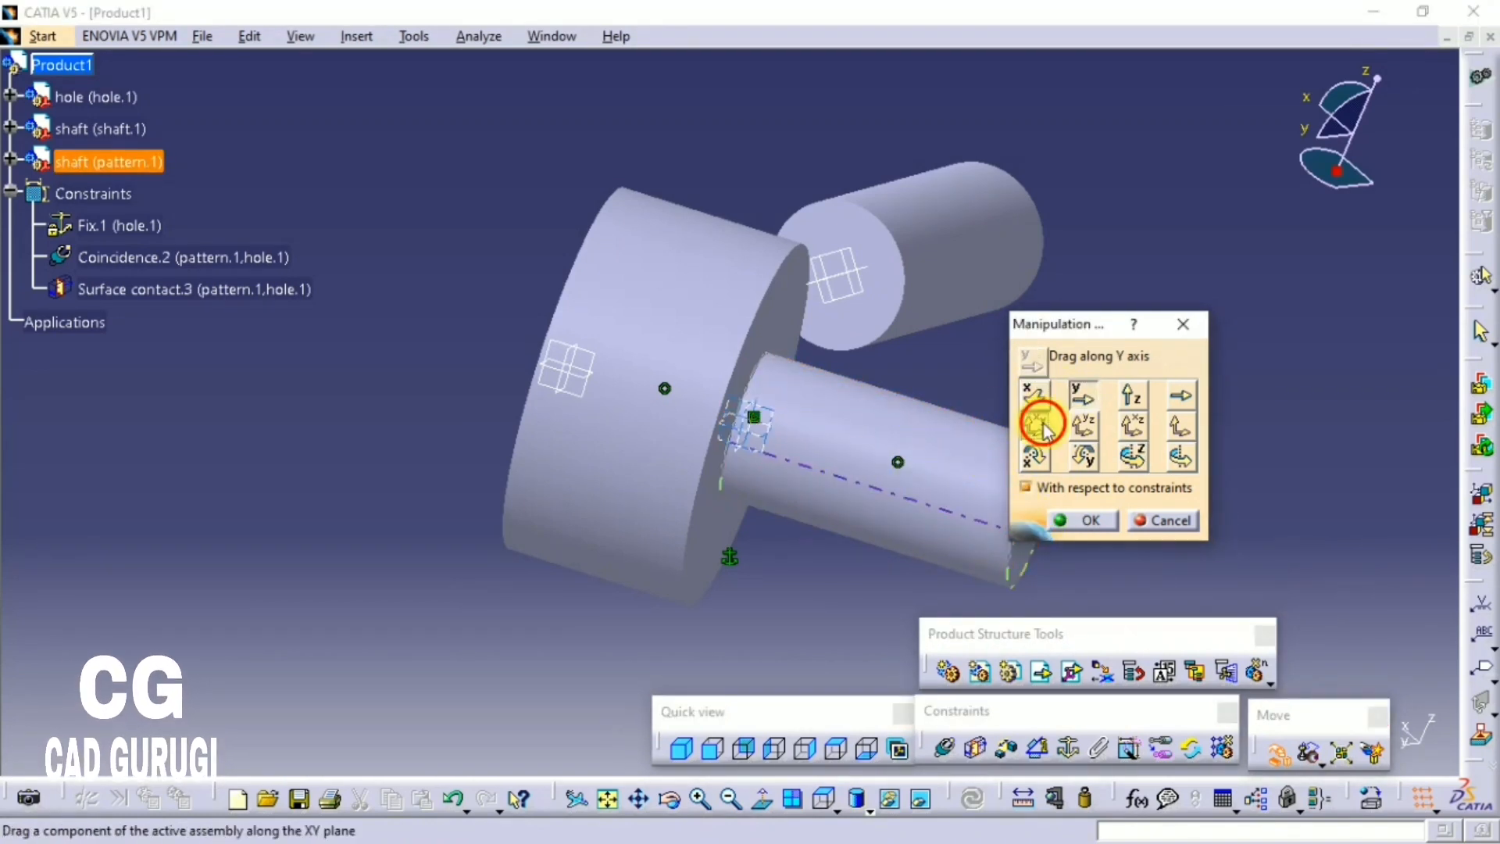
{"action": "left_click", "coordinate": [1136, 395]}
{"action": "middle_click_drag", "start_coordinate": [779, 440], "coordinate": [664, 477]}
{"action": "left_click", "coordinate": [1056, 526]}
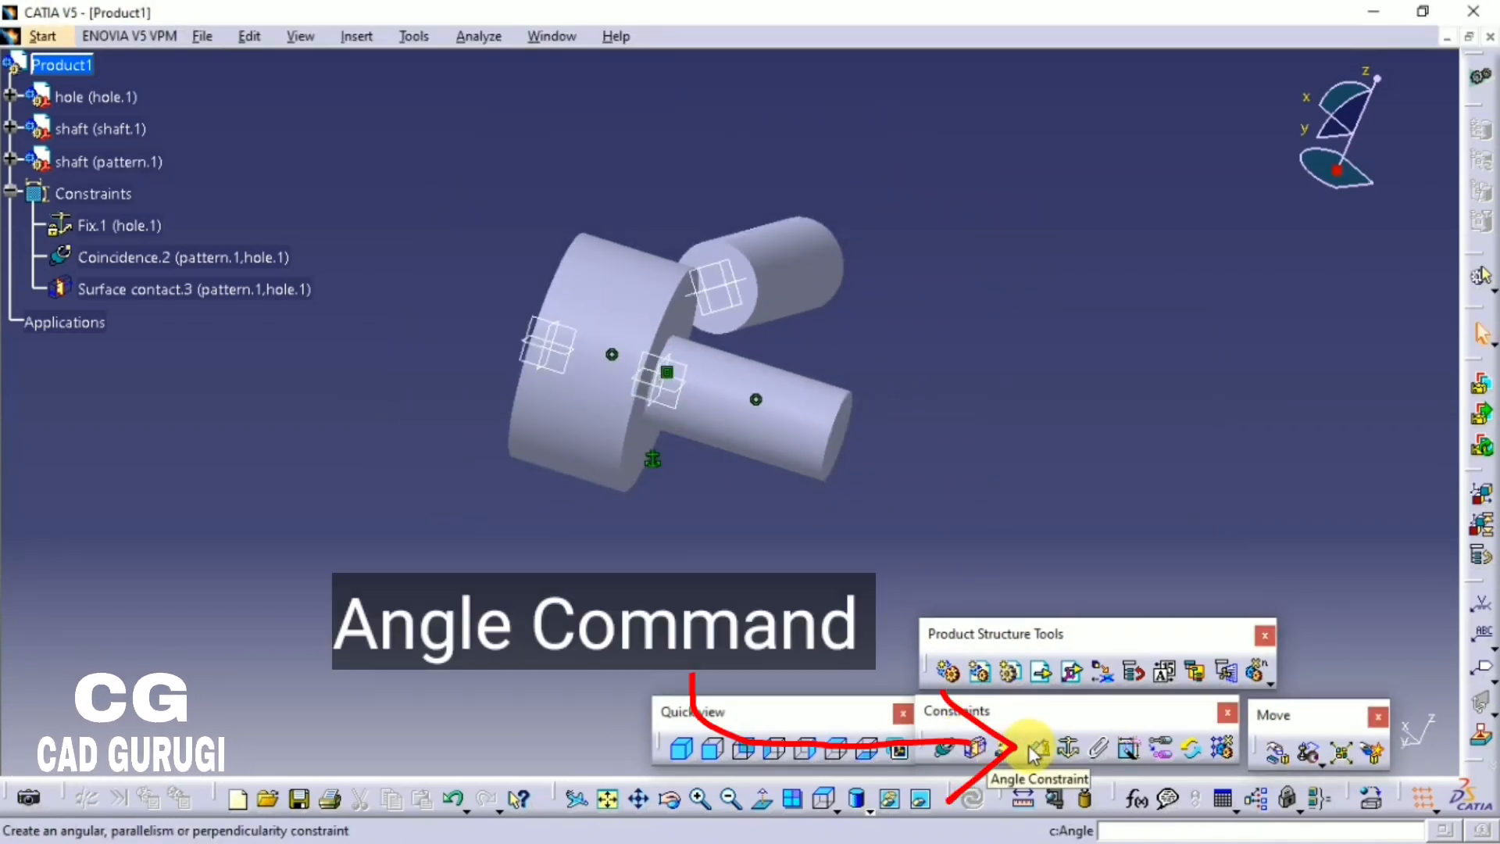
Step: Add a 0° Angle constraint between a reference plane of the contacting shaft (pattern.1) and a reference plane of the hole part
{"action": "middle_click_drag", "start_coordinate": [686, 494], "coordinate": [632, 383]}
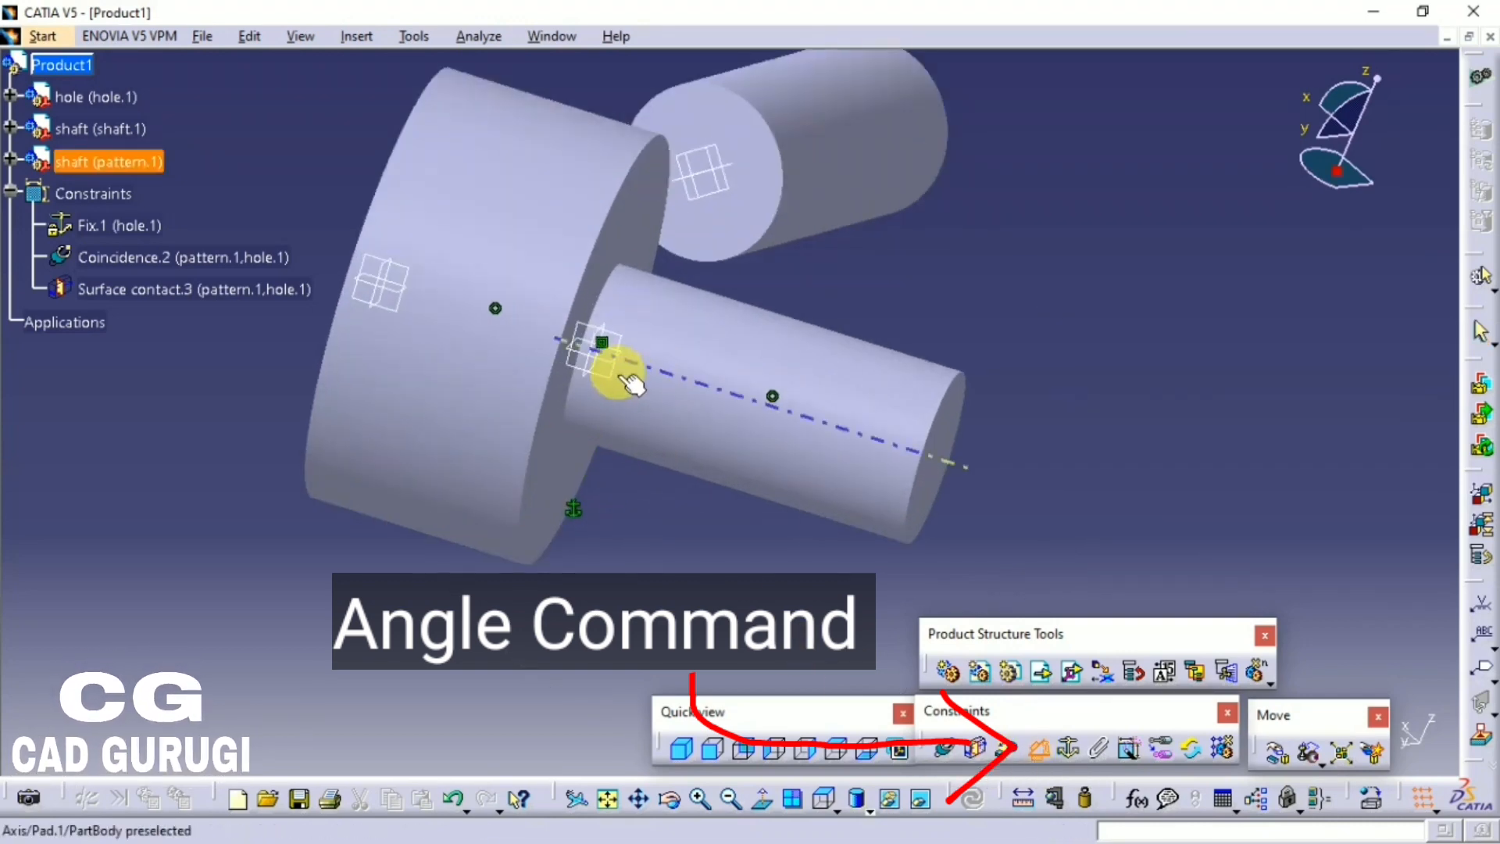
{"action": "left_click", "coordinate": [403, 303]}
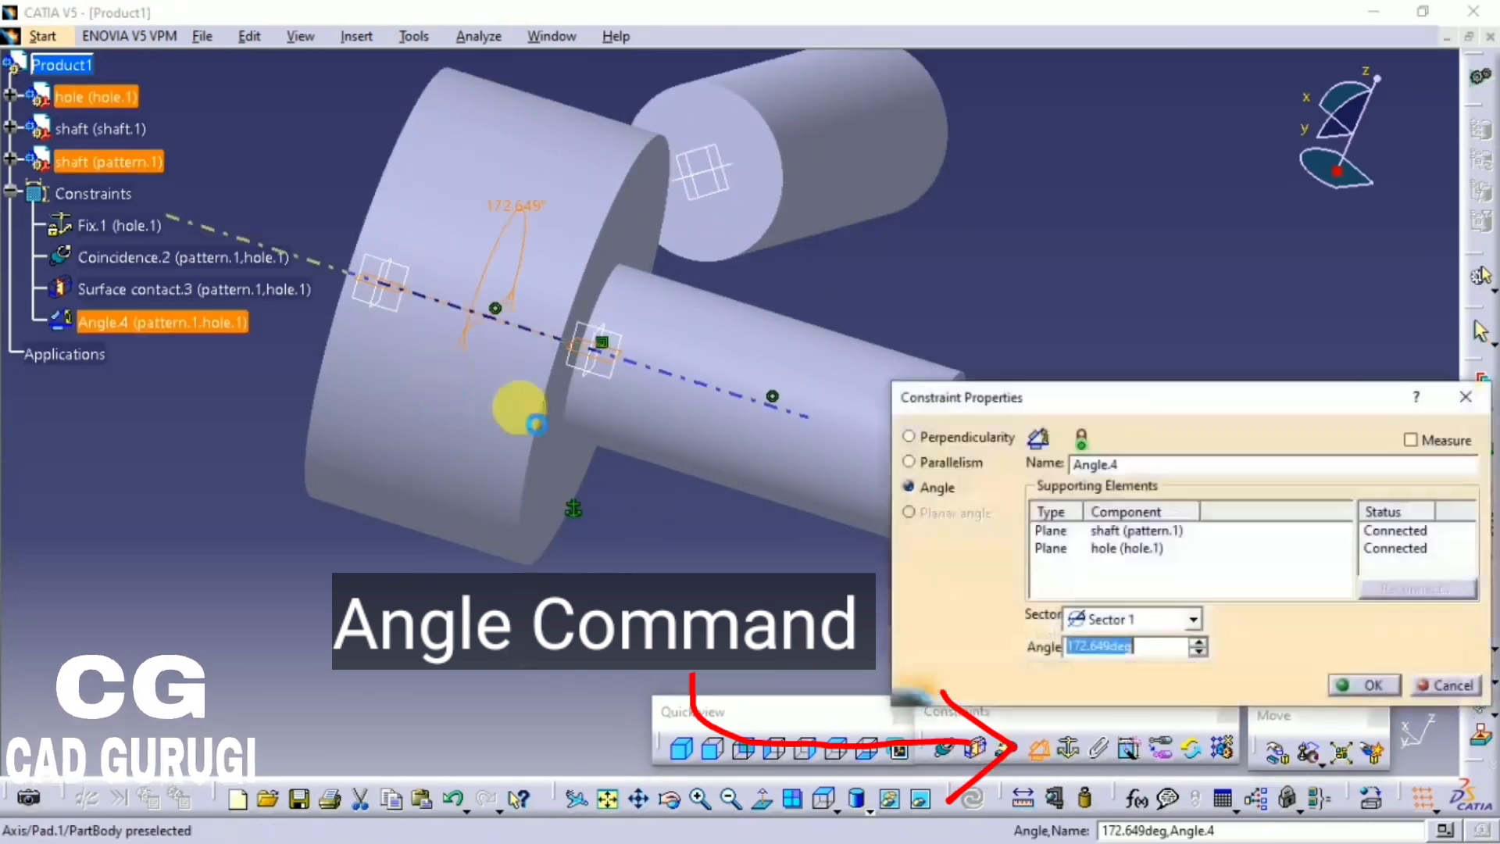
{"action": "left_click", "coordinate": [1373, 685]}
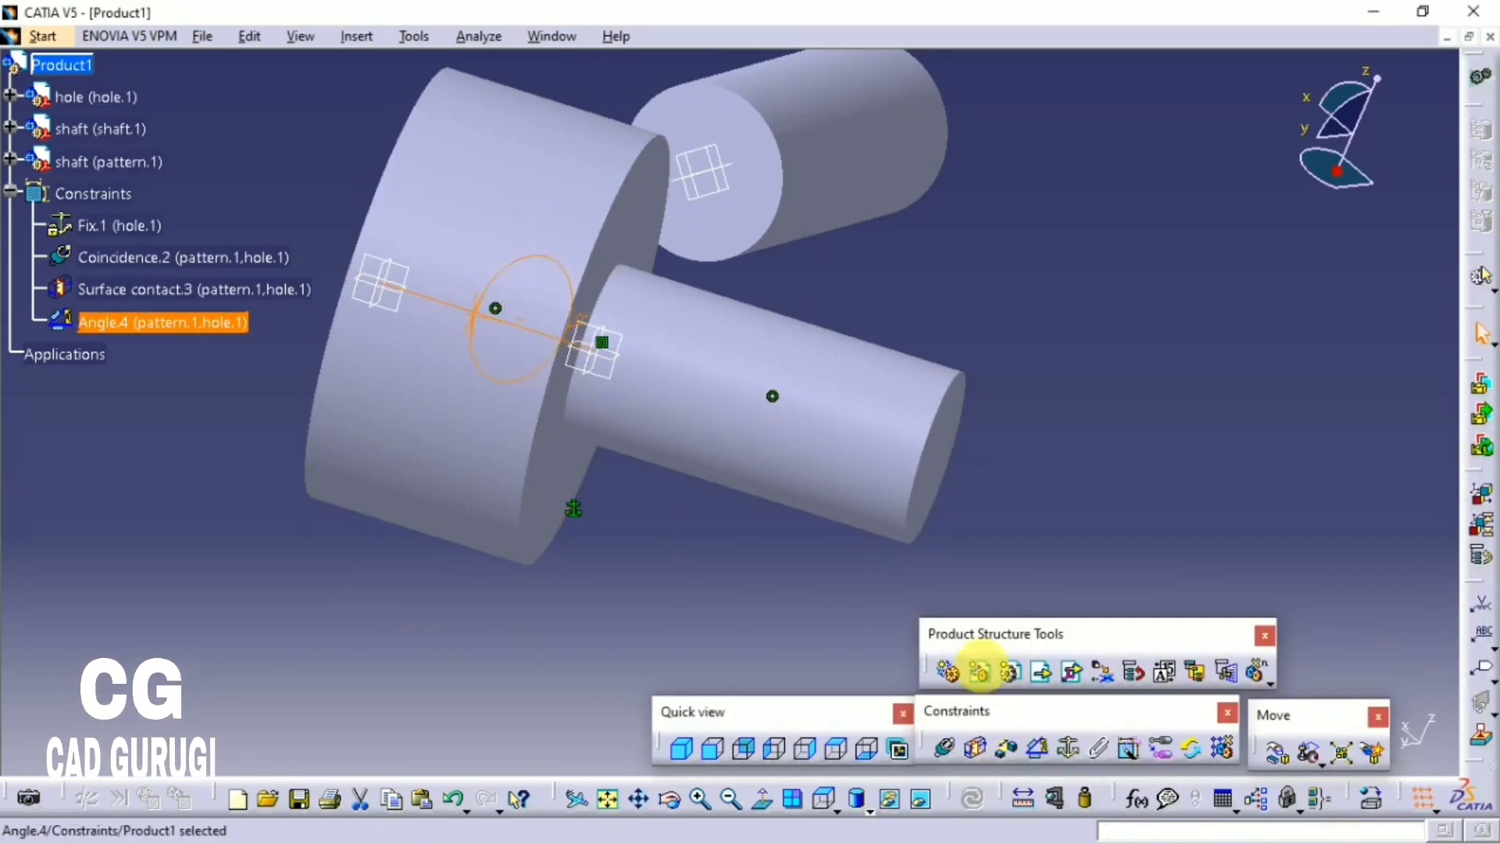
Step: Check the component degrees of freedom of the contacting shaft (pattern.1) and dismiss the analysis
{"action": "left_click", "coordinate": [1283, 772]}
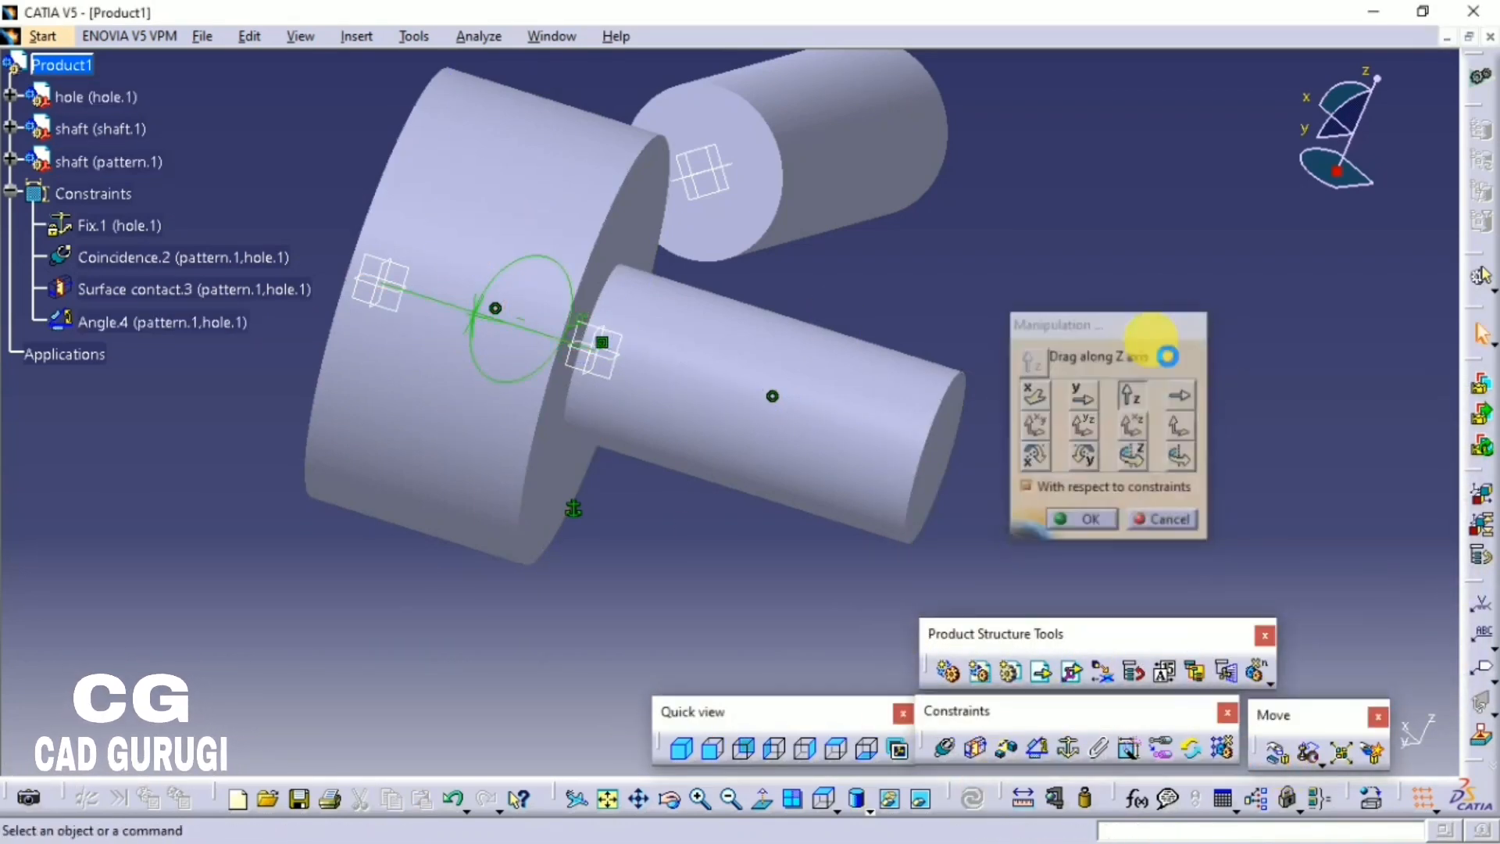
{"action": "left_click", "coordinate": [121, 163]}
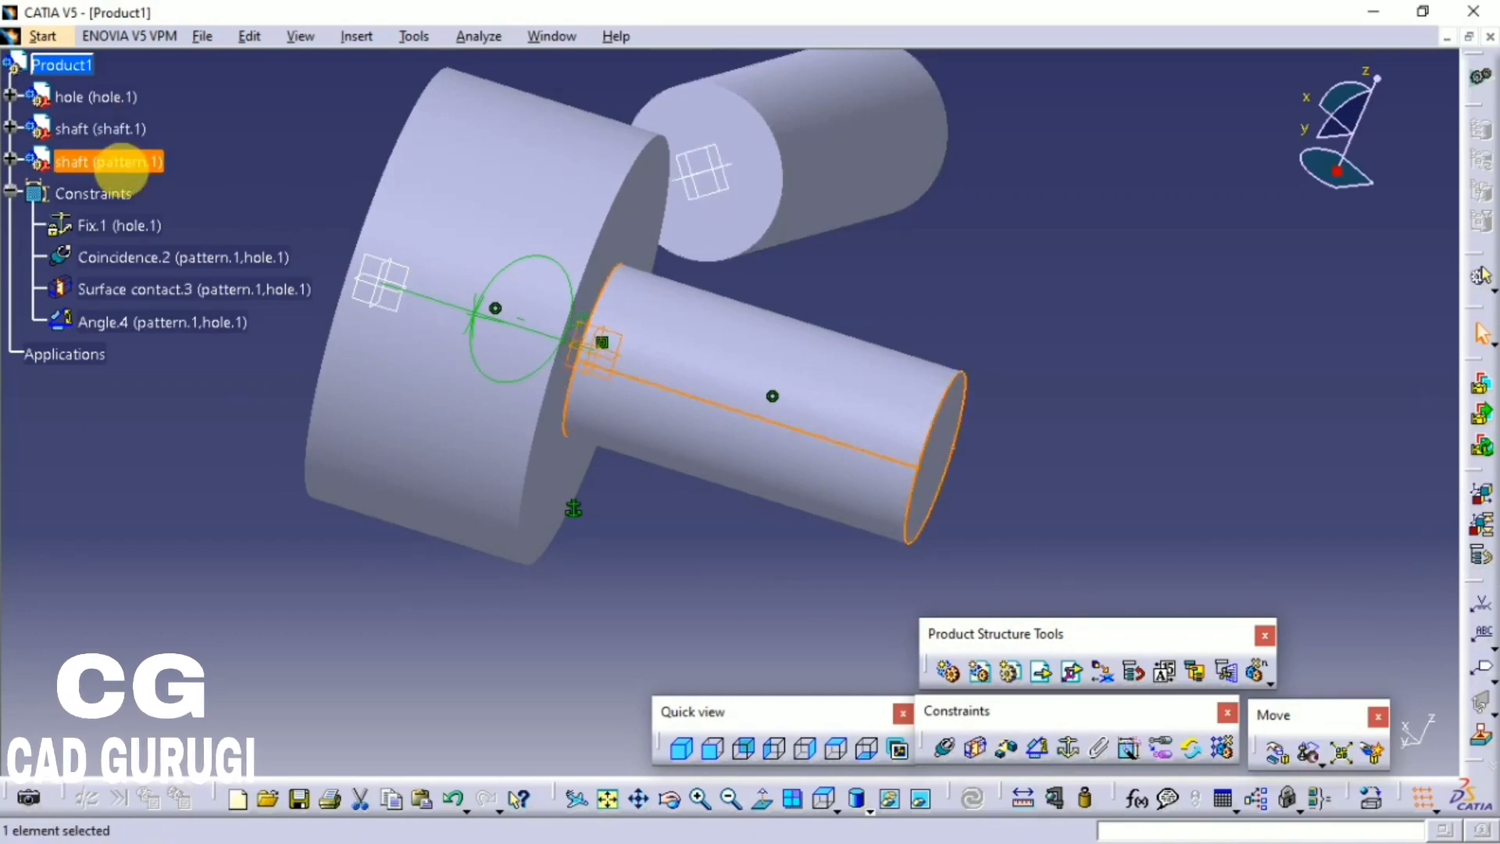
{"action": "right_click", "coordinate": [140, 173]}
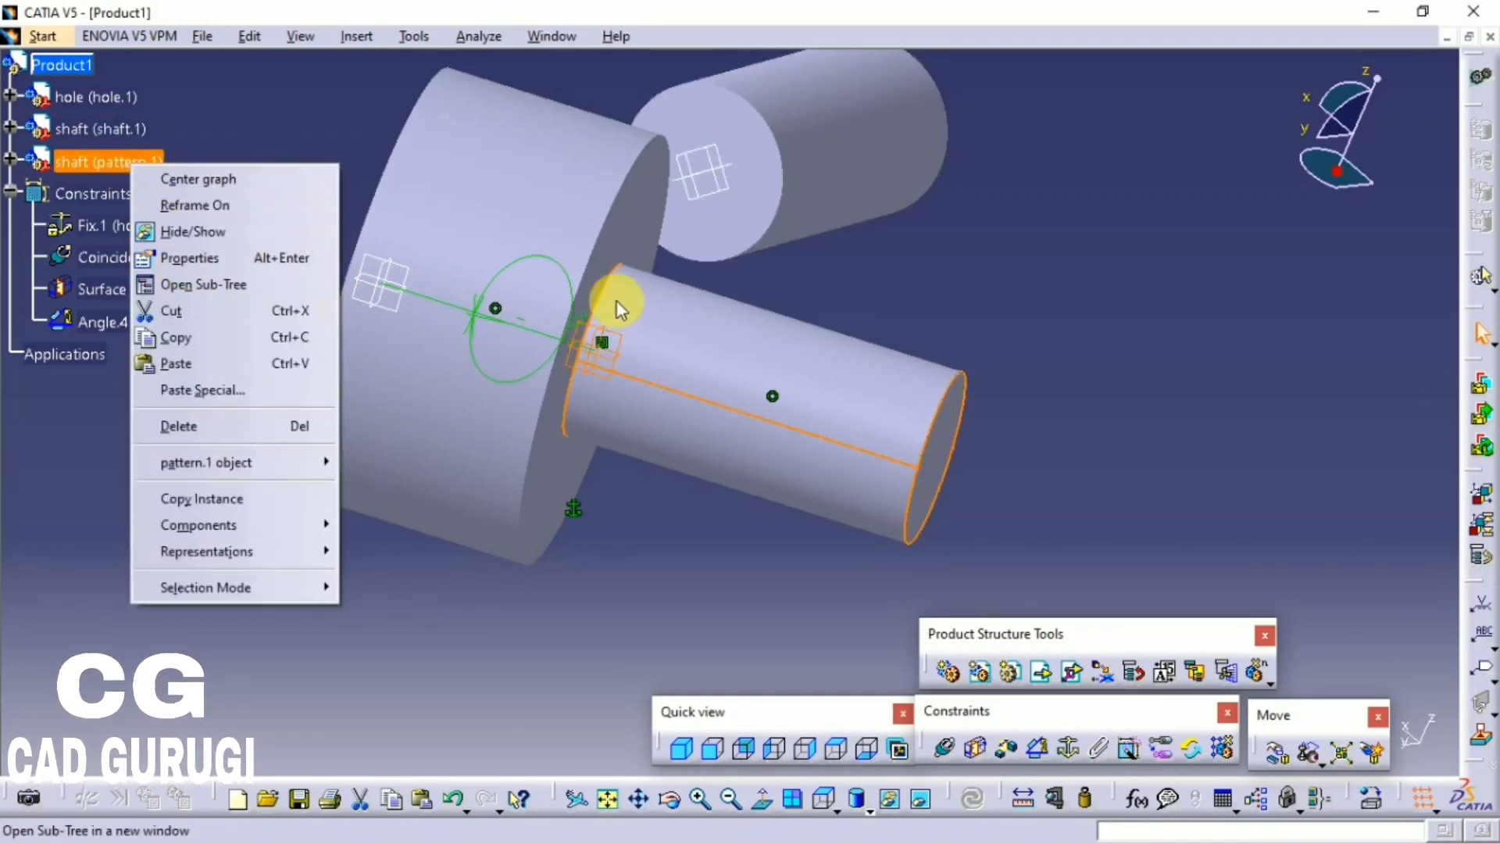
{"action": "middle_click_drag", "start_coordinate": [508, 244], "coordinate": [325, 375]}
{"action": "right_click", "coordinate": [105, 164]}
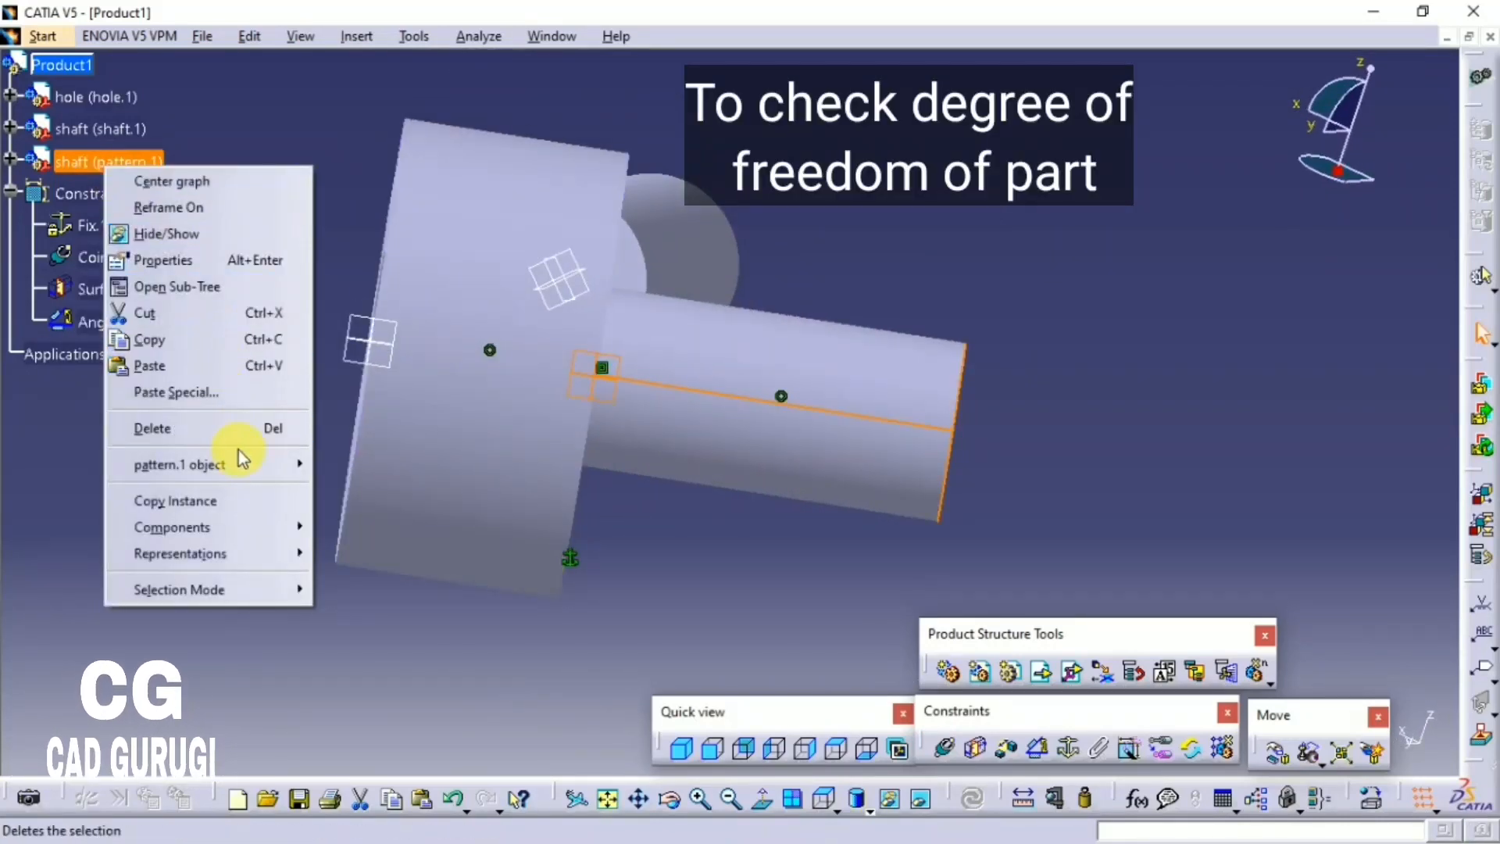
{"action": "mouse_move", "coordinate": [233, 452]}
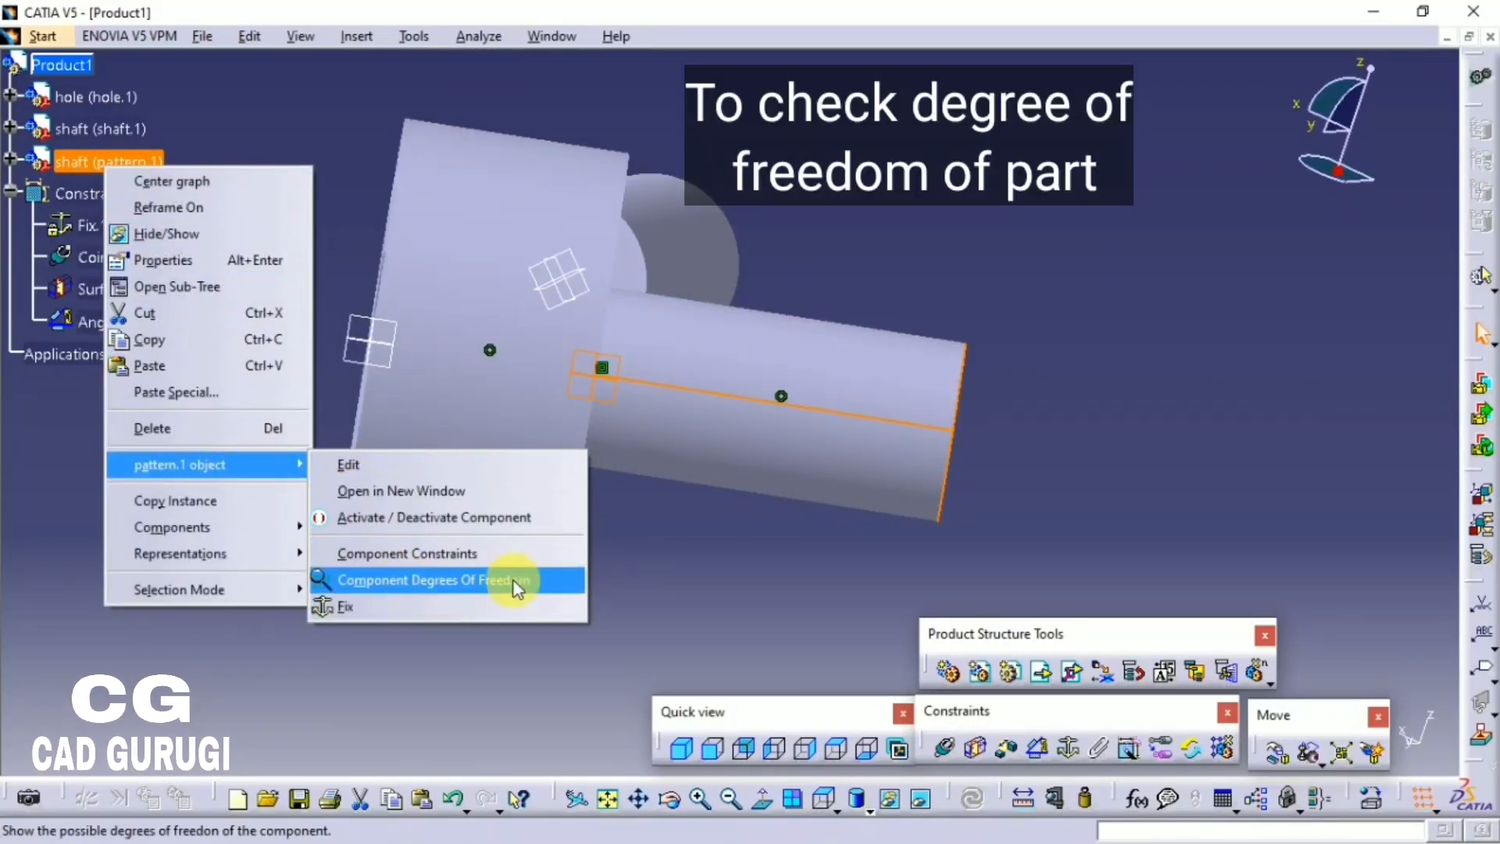
{"action": "left_click", "coordinate": [430, 581]}
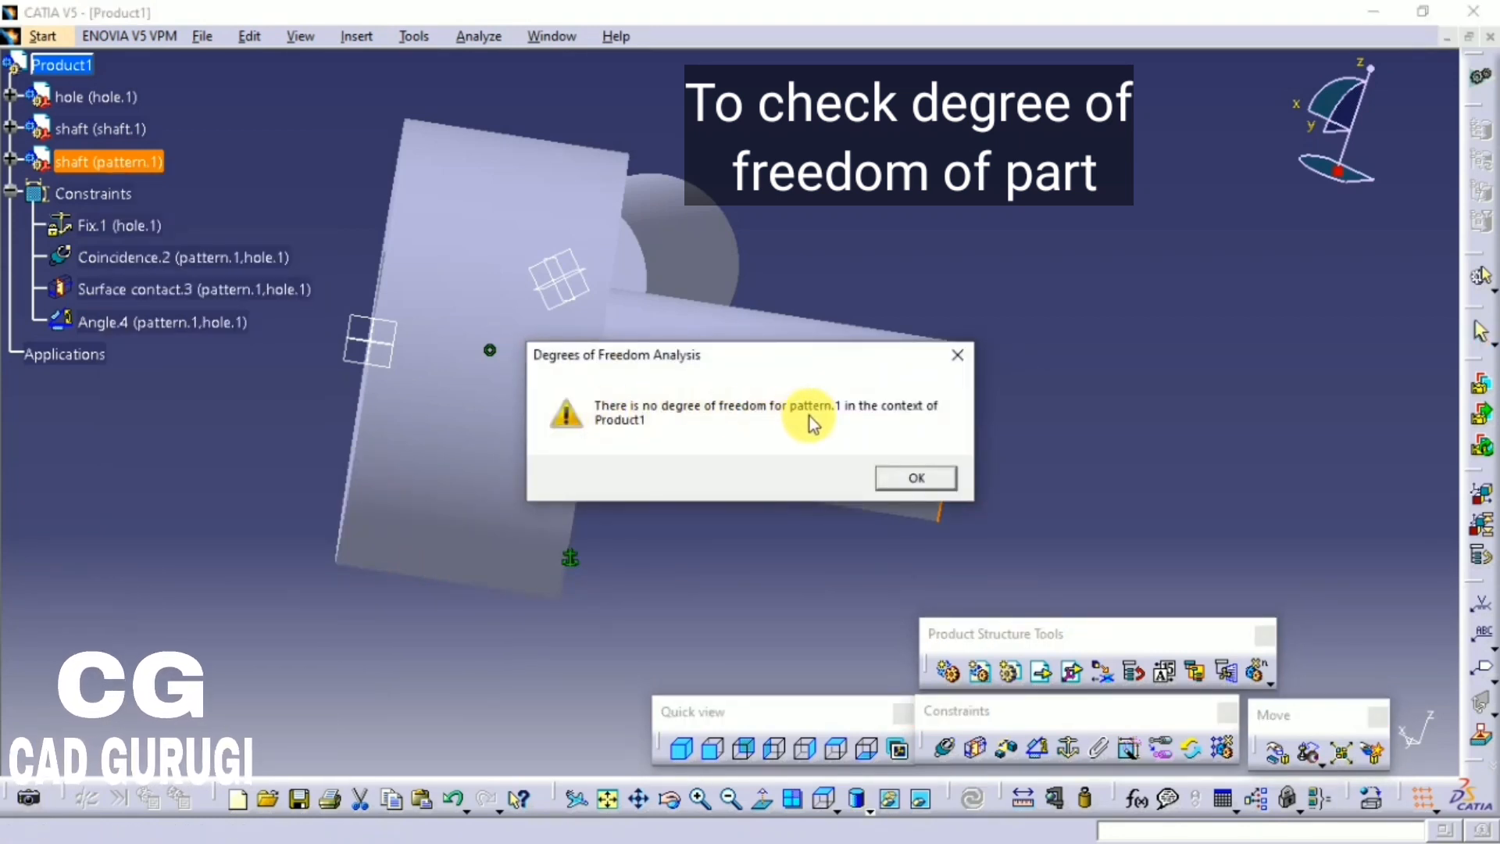
{"action": "left_click", "coordinate": [916, 477]}
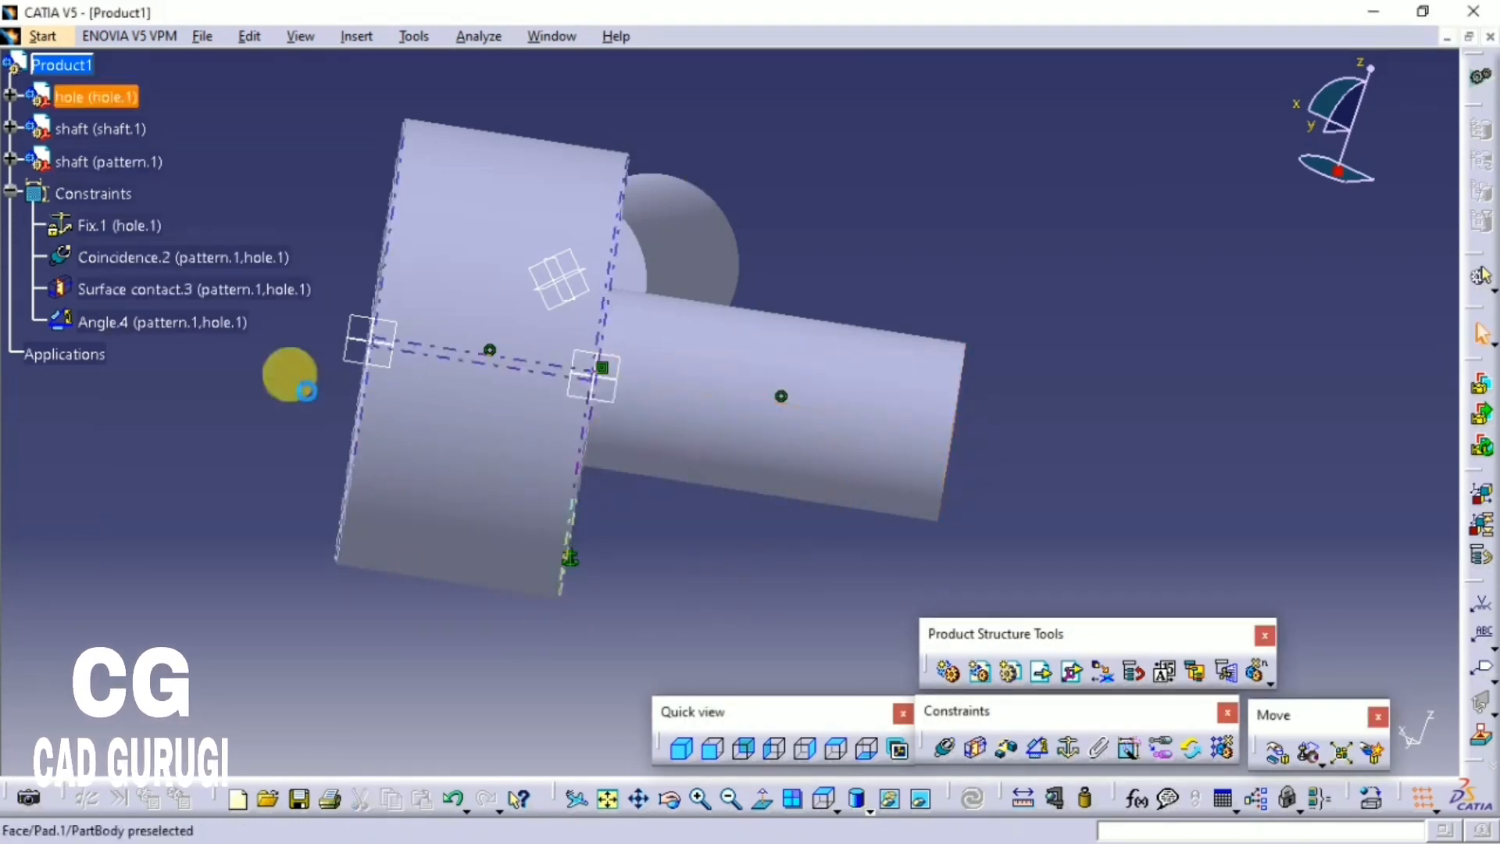
Step: Check the component degrees of freedom of the fixed hole part and dismiss the analysis
{"action": "middle_click_drag", "start_coordinate": [378, 263], "coordinate": [508, 375]}
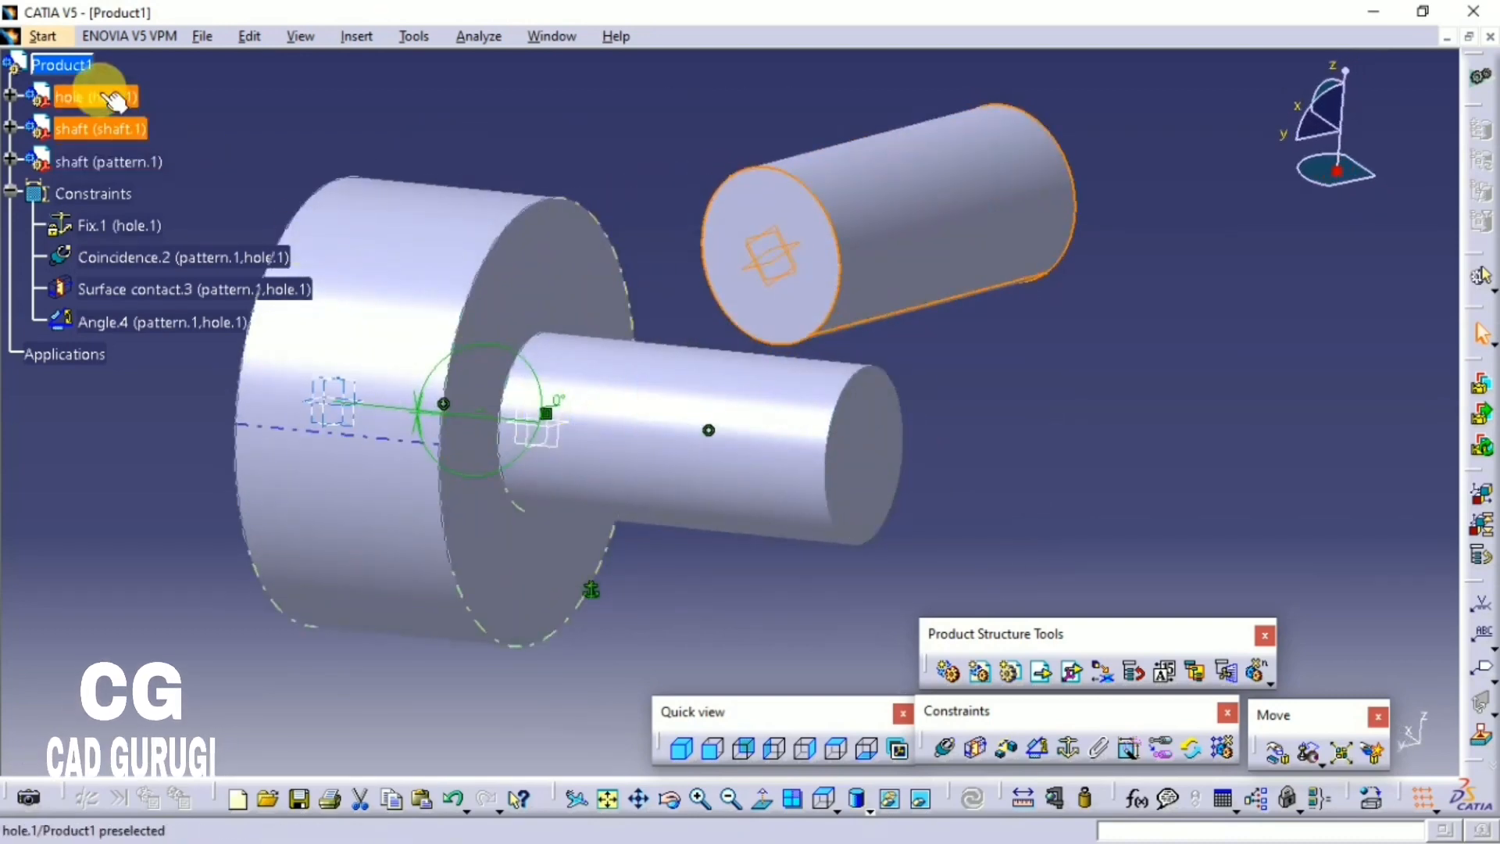
{"action": "right_click", "coordinate": [97, 96]}
{"action": "mouse_move", "coordinate": [222, 401]}
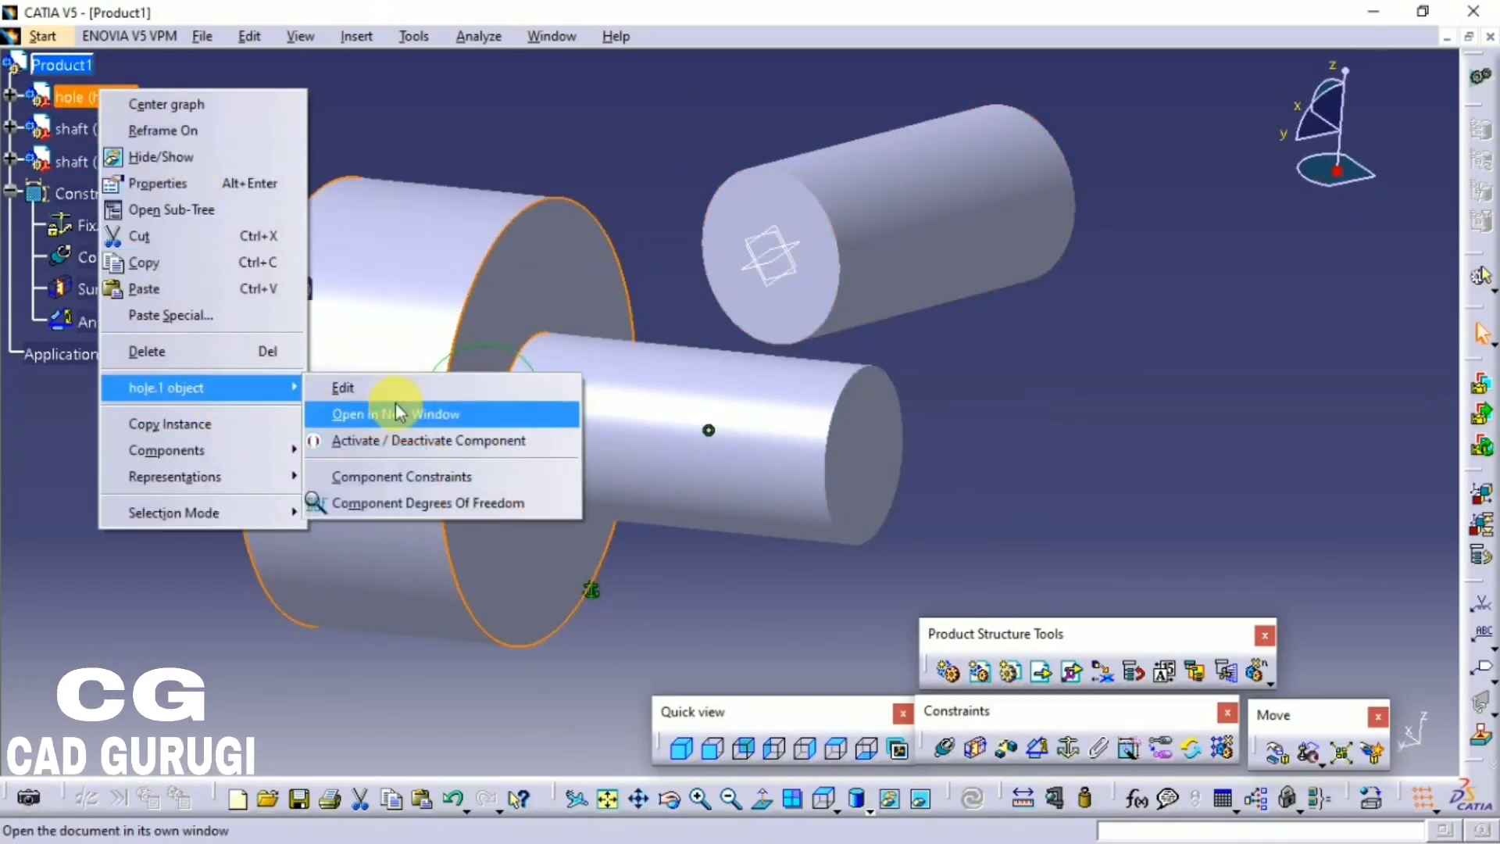
{"action": "left_click", "coordinate": [431, 504]}
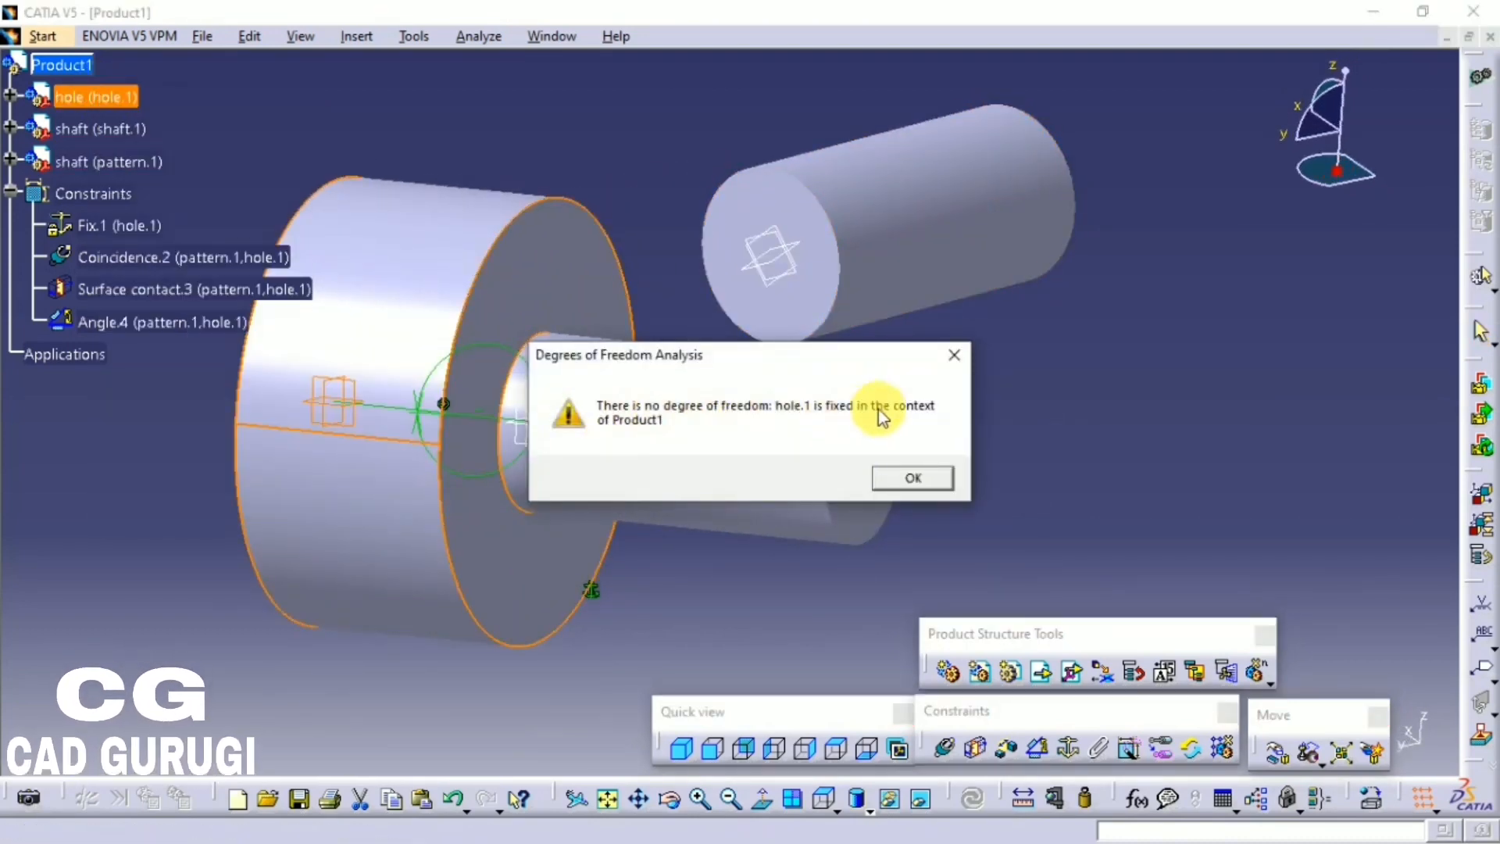
{"action": "left_click", "coordinate": [910, 478]}
Step: Check the component degrees of freedom of the unconstrained shaft (shaft.1) and dismiss the analysis
{"action": "right_click", "coordinate": [102, 129]}
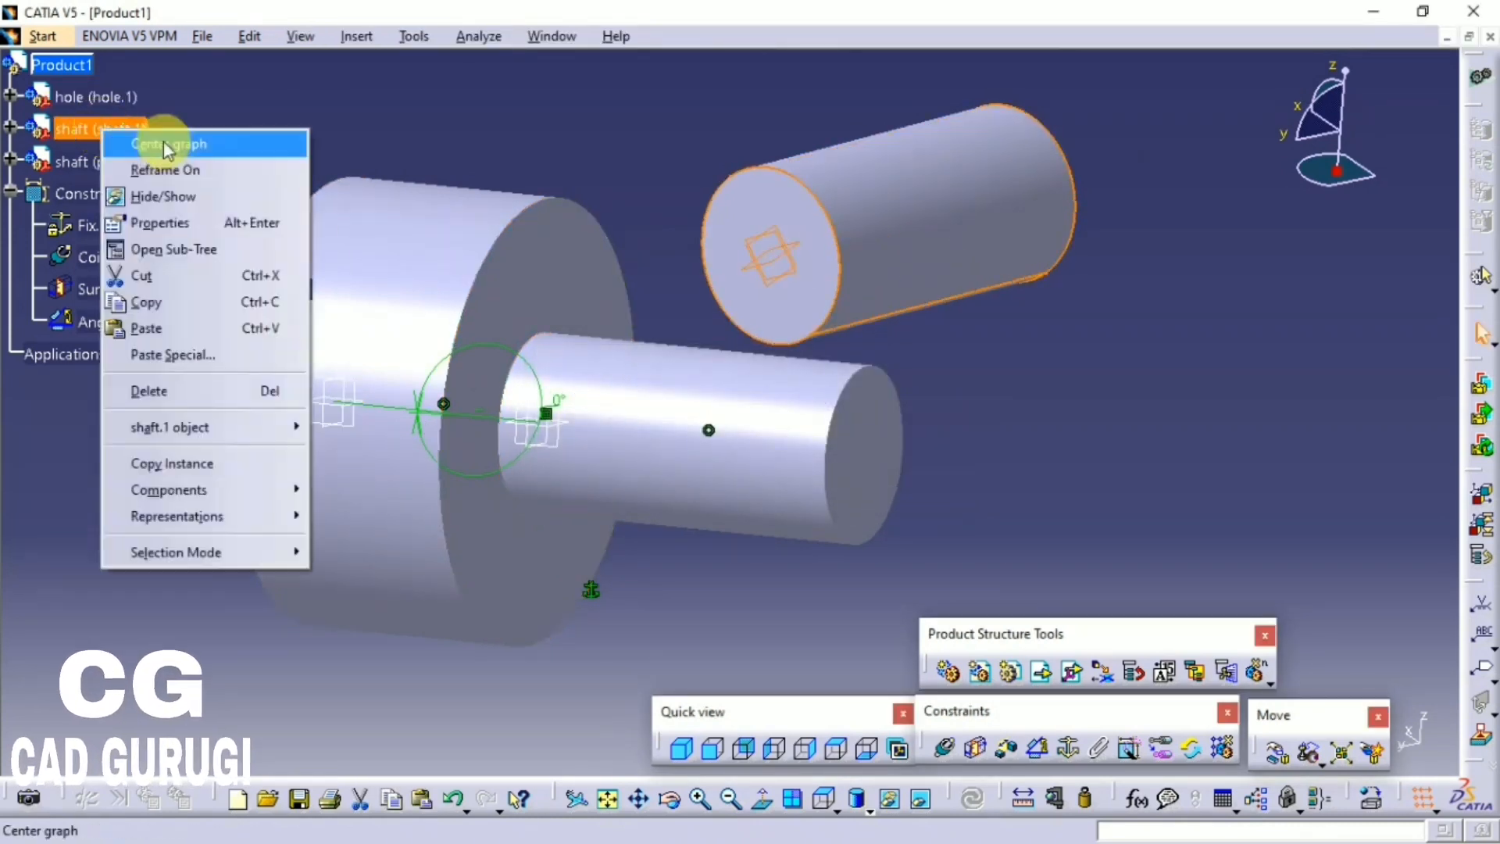
{"action": "mouse_move", "coordinate": [274, 427]}
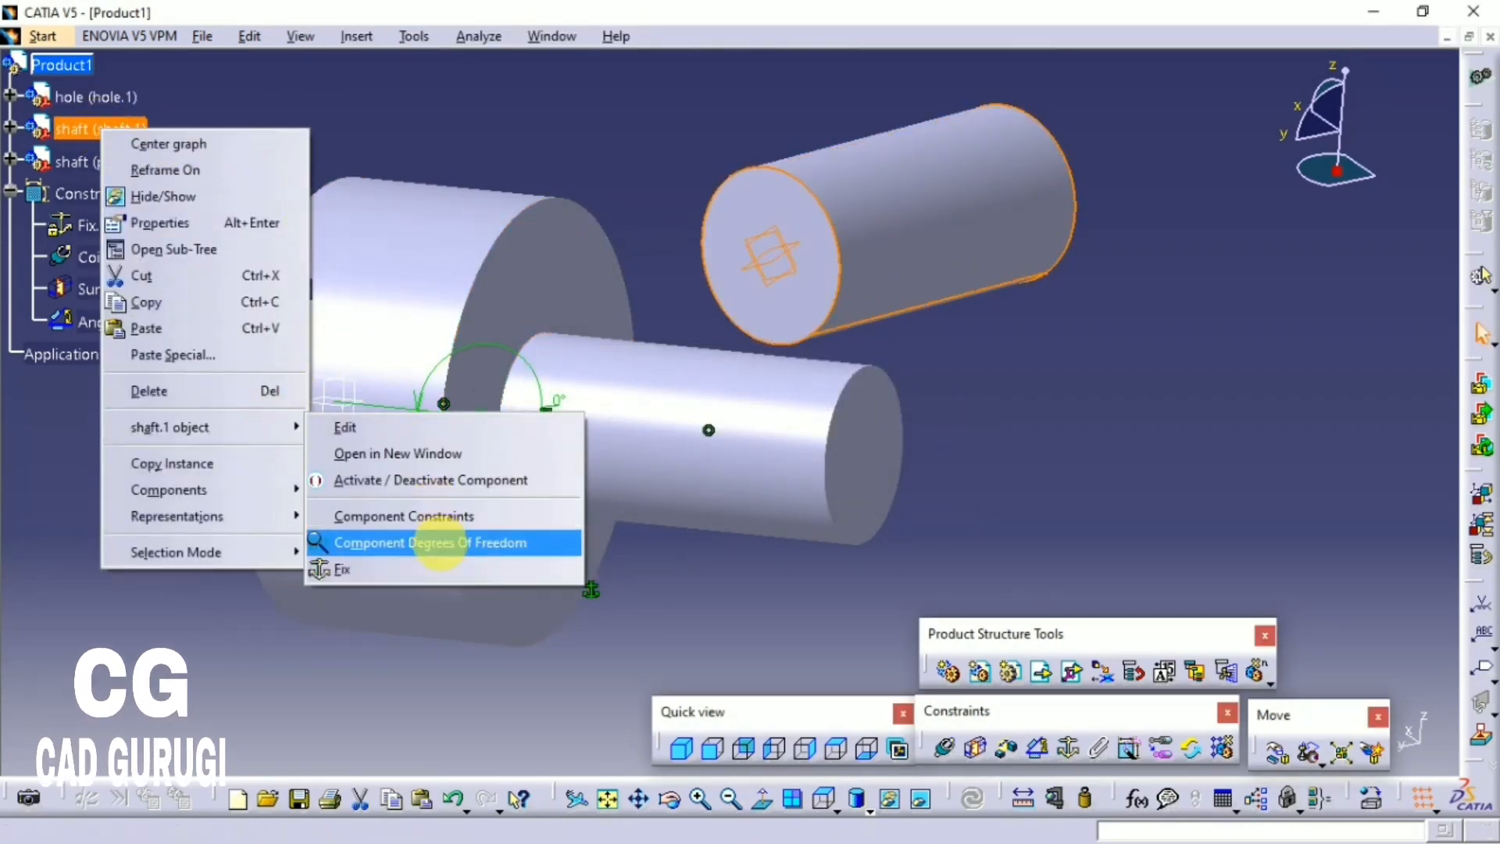
{"action": "left_click", "coordinate": [436, 542]}
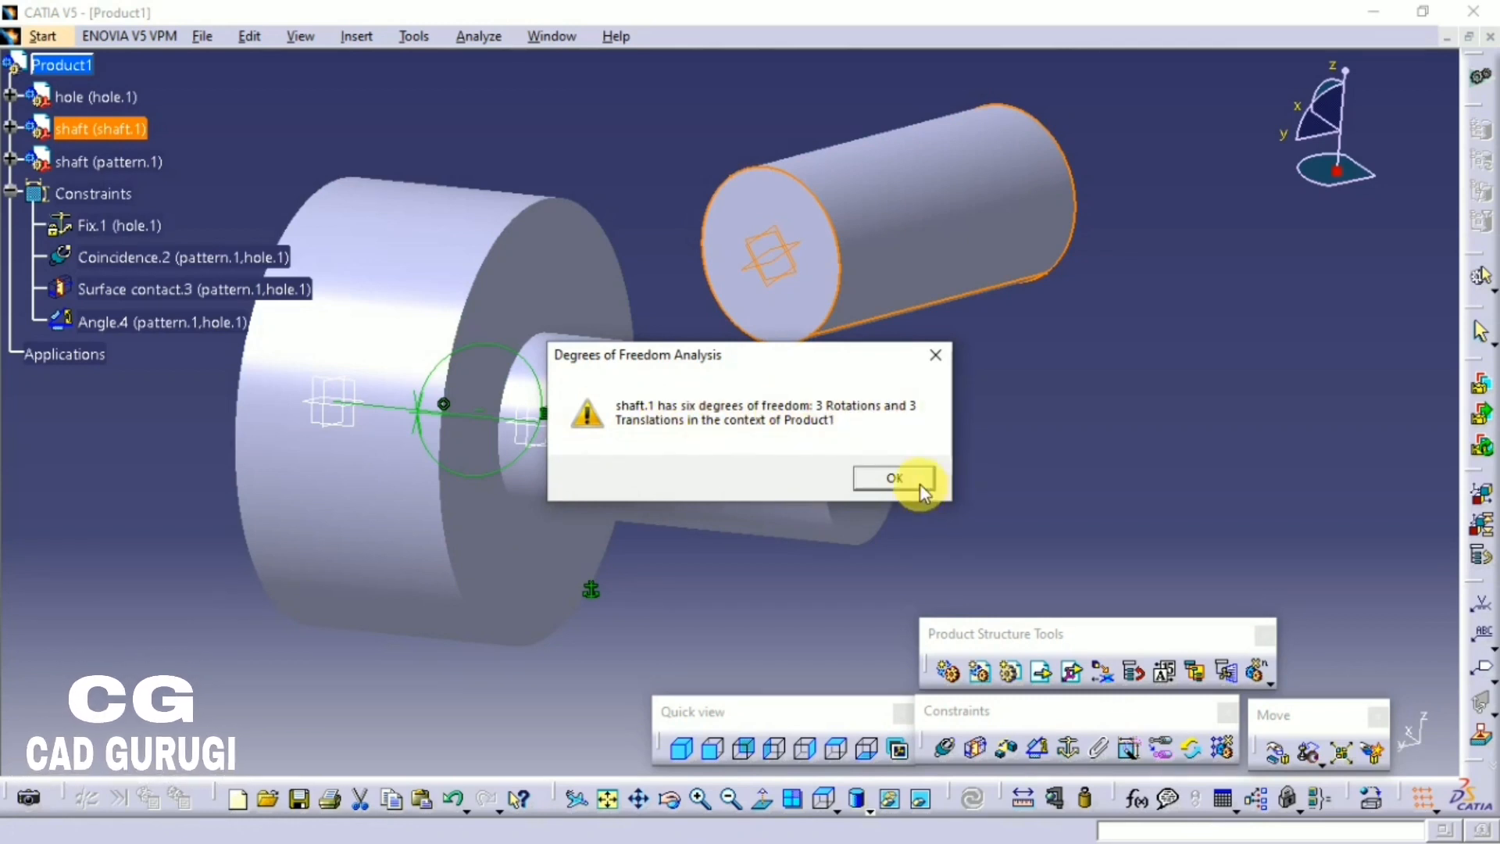
{"action": "left_click", "coordinate": [895, 478]}
Step: Add a Coincidence constraint between the axes of the free shaft (shaft.1) and the hole part, and update the assembly
{"action": "middle_click_drag", "start_coordinate": [804, 375], "coordinate": [961, 415]}
{"action": "left_click", "coordinate": [961, 415]}
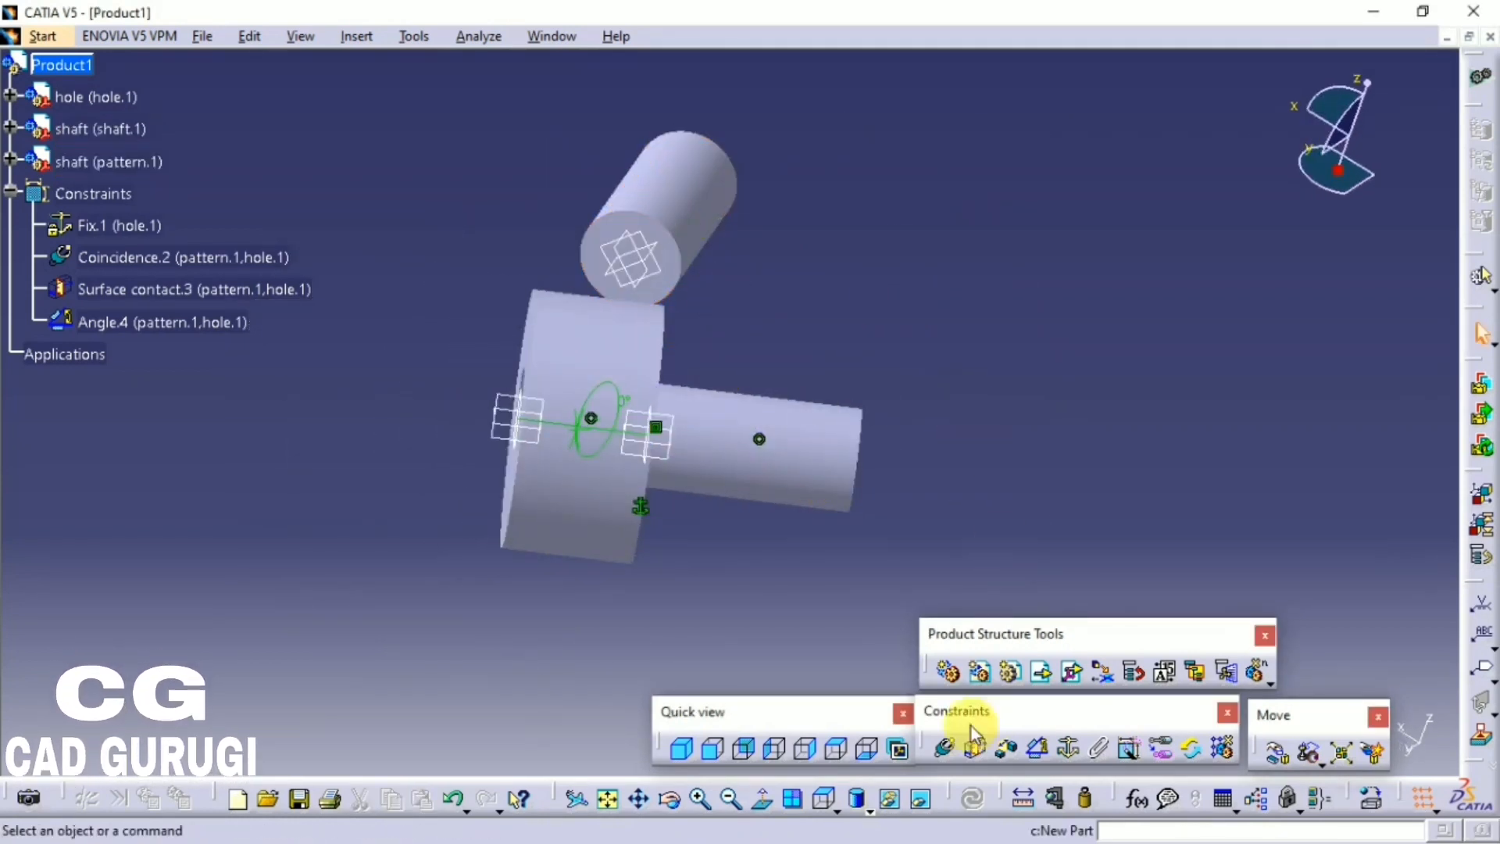
{"action": "left_click", "coordinate": [945, 746]}
{"action": "left_click", "coordinate": [672, 205]}
{"action": "left_click", "coordinate": [613, 485]}
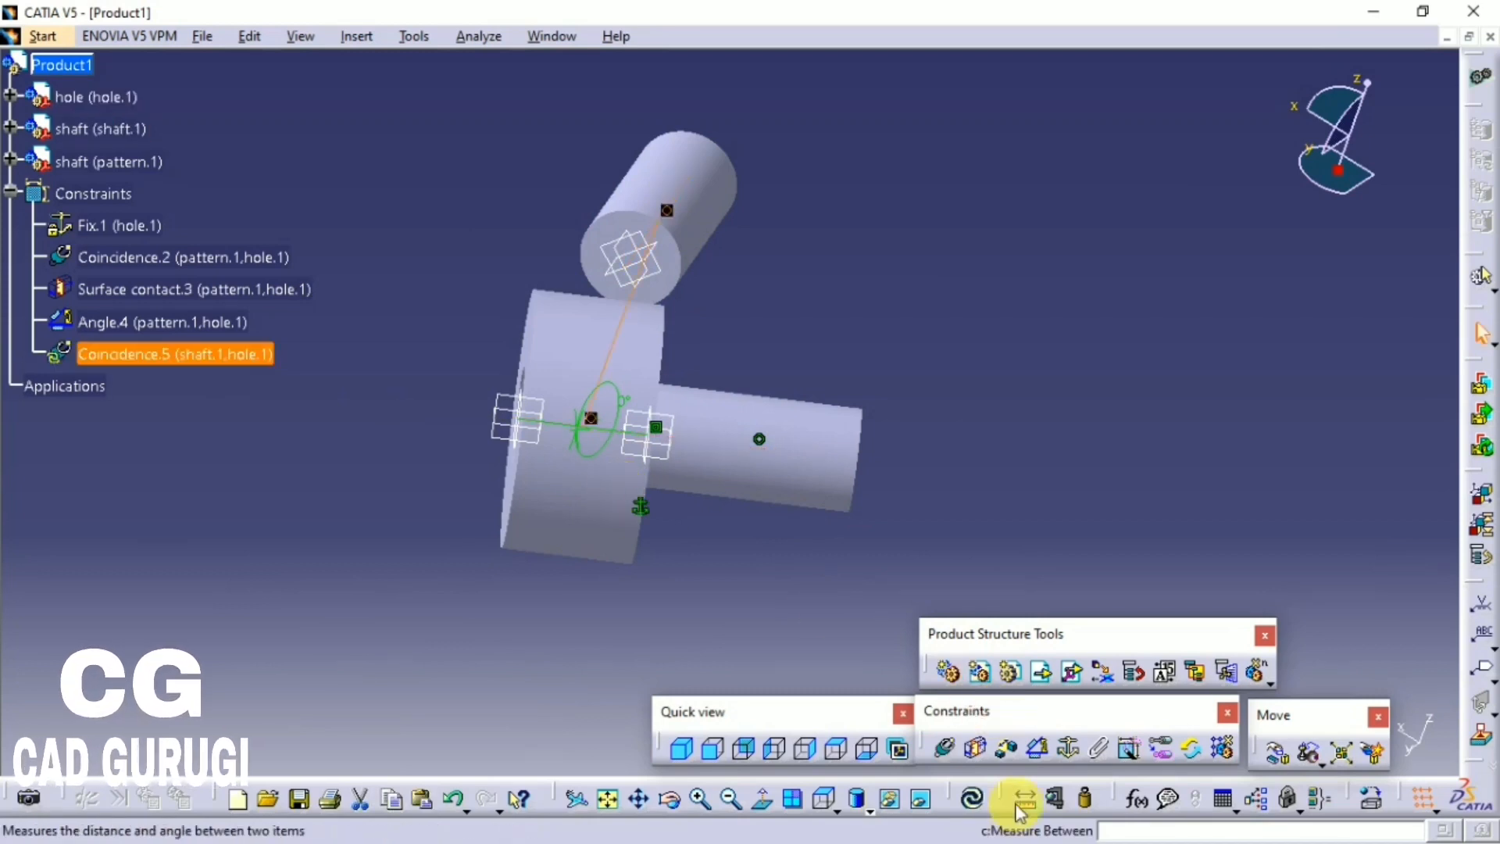
{"action": "left_click", "coordinate": [1089, 798]}
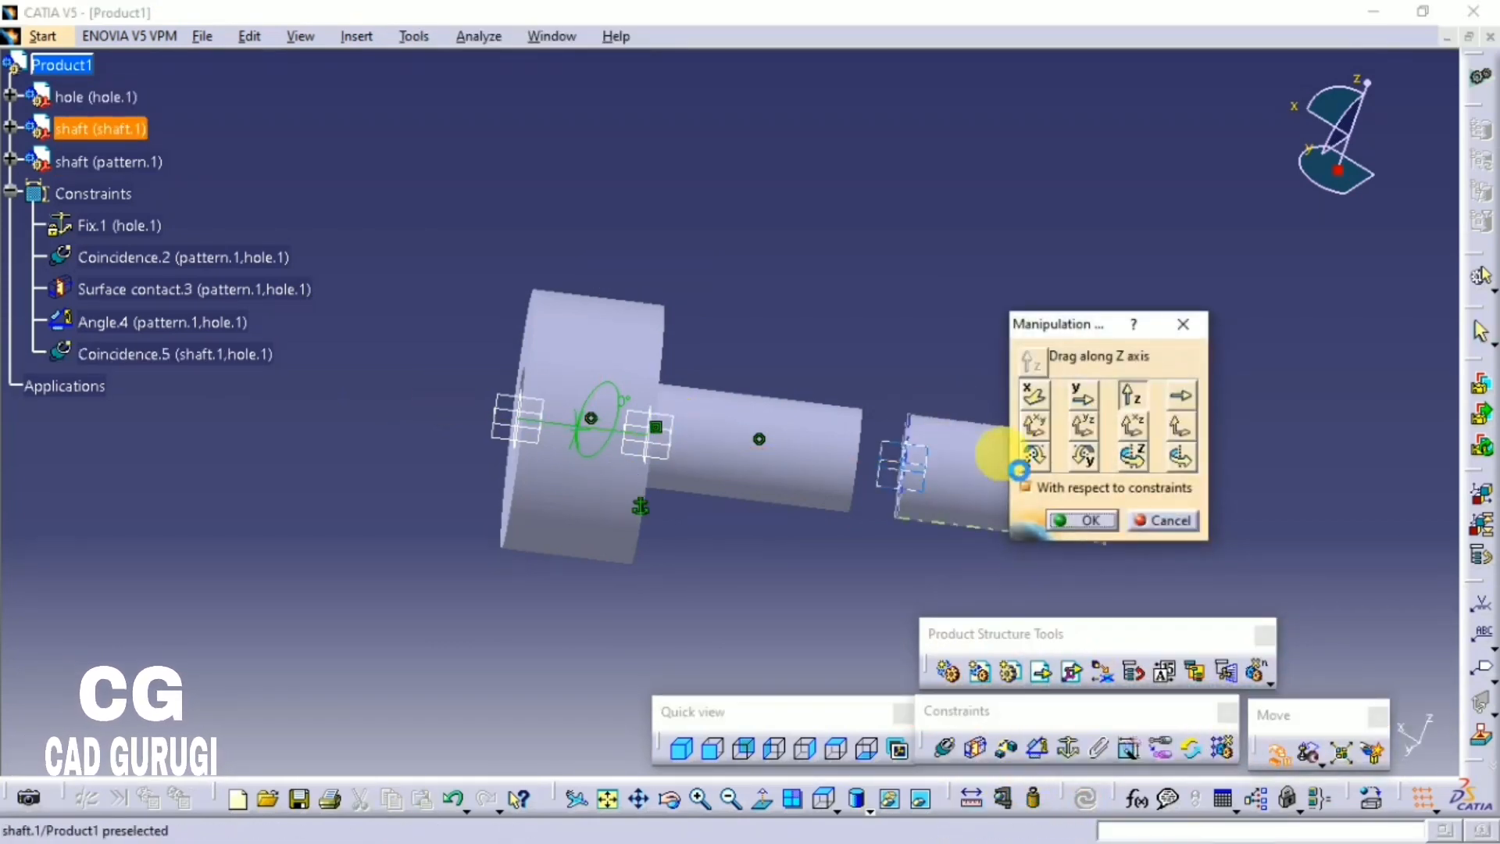
Step: Move shaft.1 along the X axis with respect to constraints to the opposite side of the hole part, and accept the manipulation
{"action": "left_click", "coordinate": [1196, 309]}
{"action": "left_click", "coordinate": [1033, 394]}
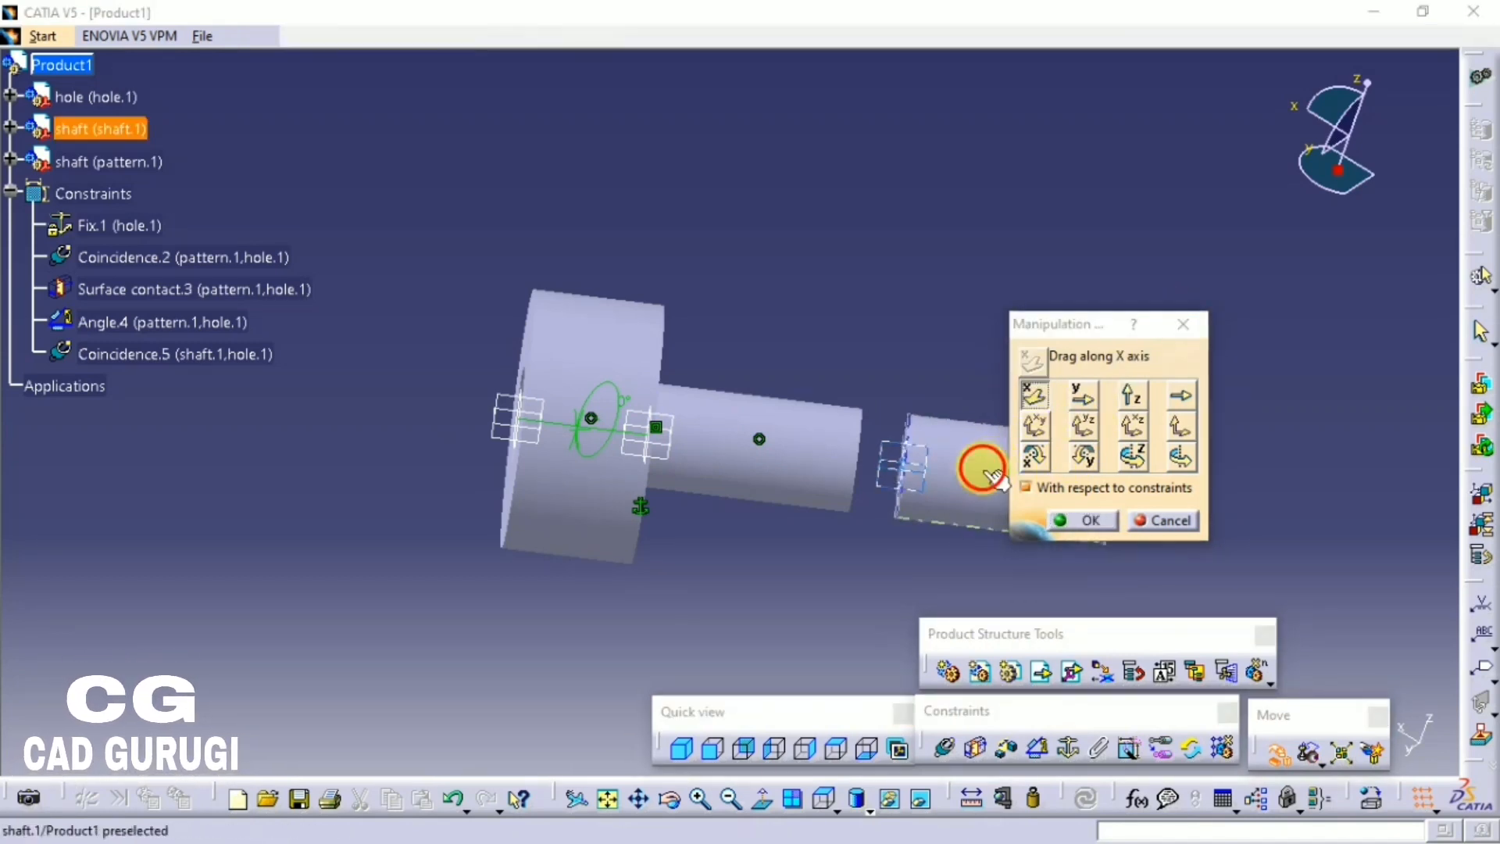
{"action": "left_click_drag", "start_coordinate": [977, 462], "coordinate": [269, 390]}
{"action": "left_click", "coordinate": [1086, 519]}
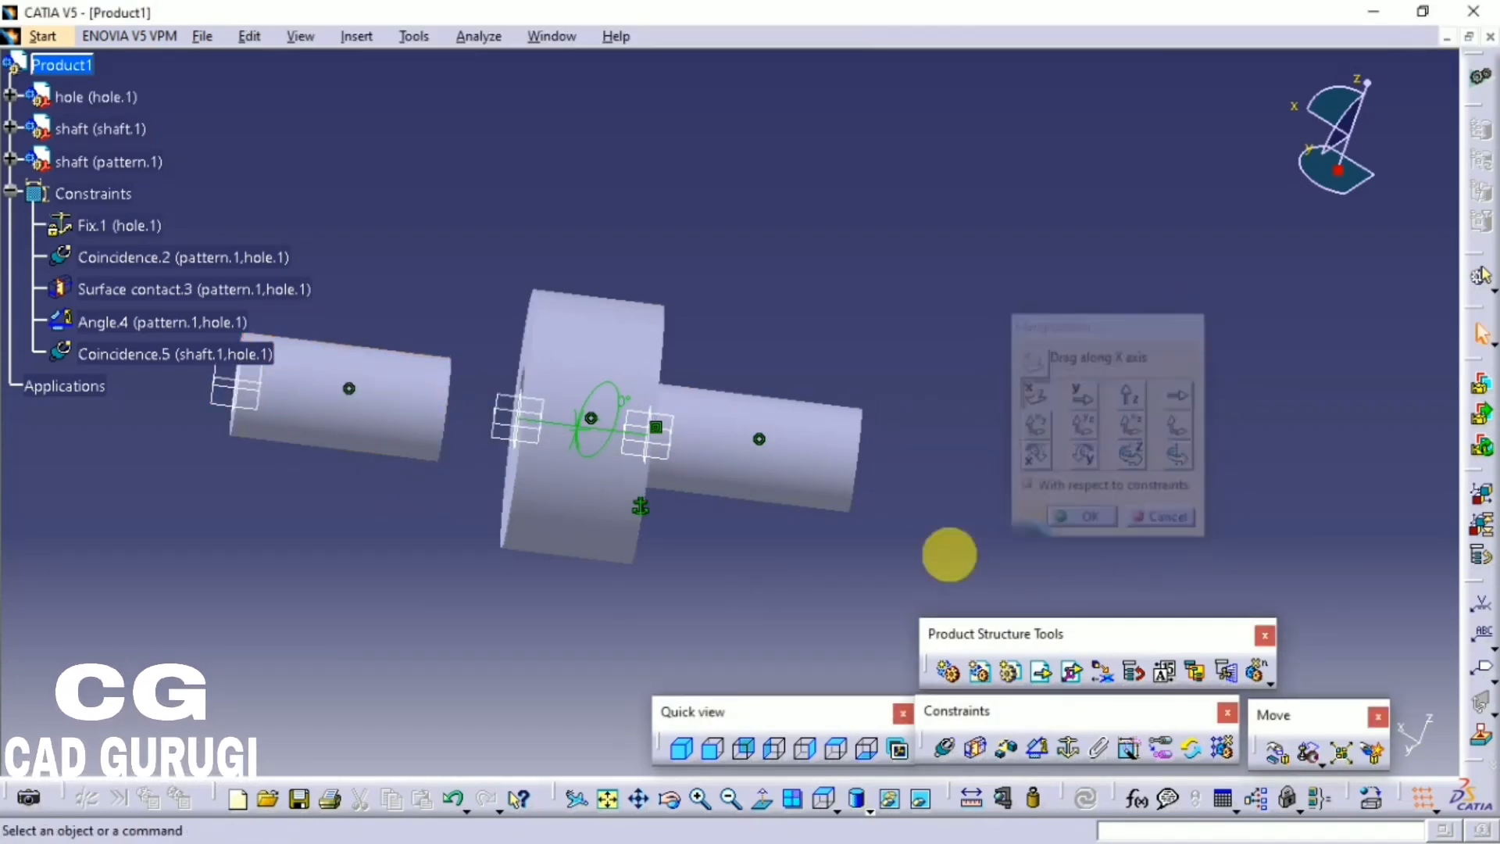
Step: Analyze the degrees of freedom of the coincident shaft (shaft.1), highlight its Rotation_1 entry, and close the analysis
{"action": "right_click", "coordinate": [122, 129]}
{"action": "mouse_move", "coordinate": [261, 435]}
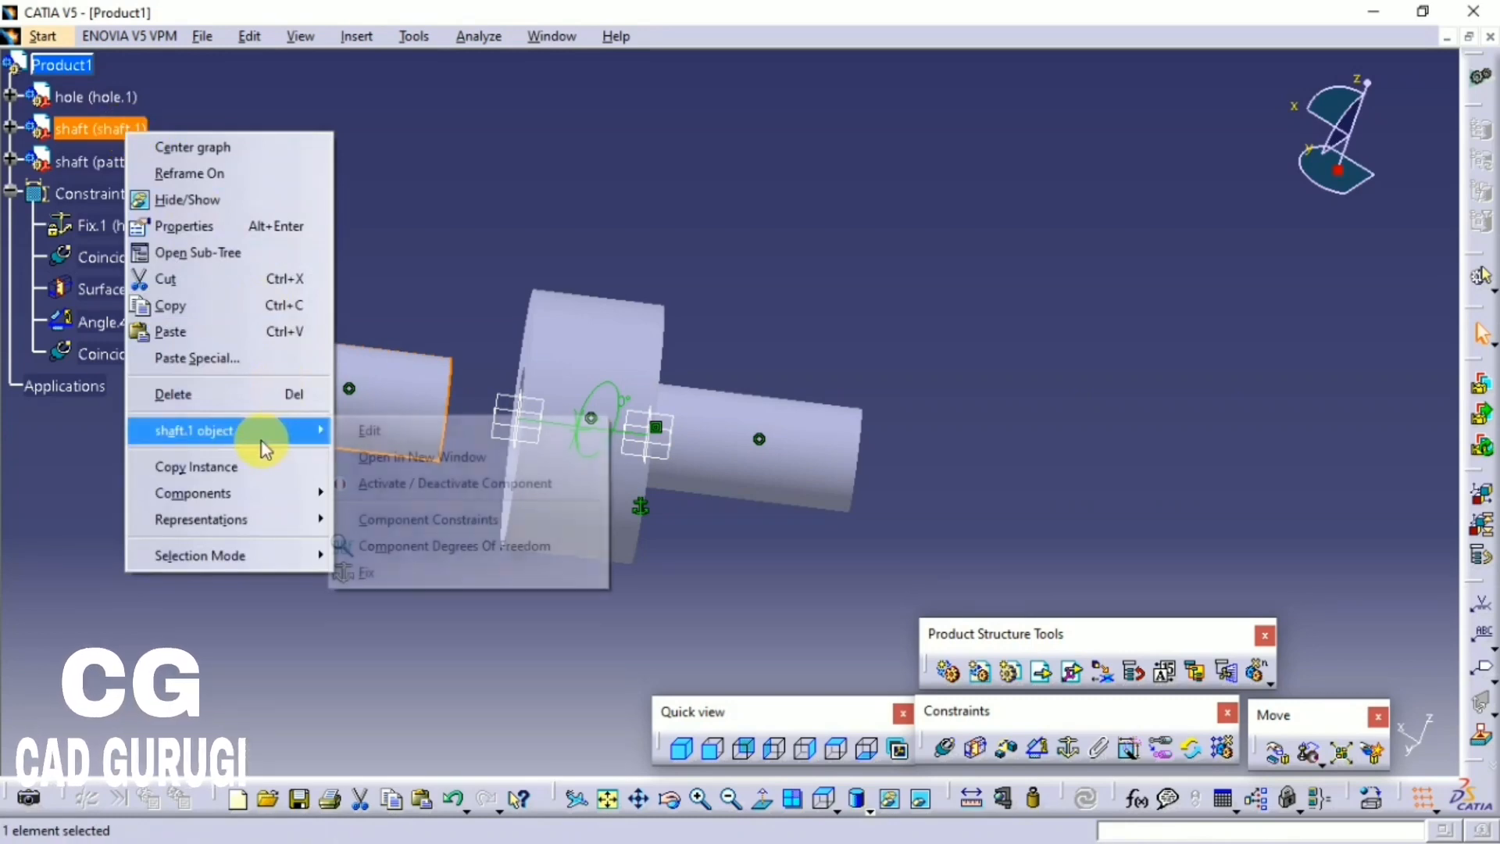
{"action": "left_click", "coordinate": [469, 552]}
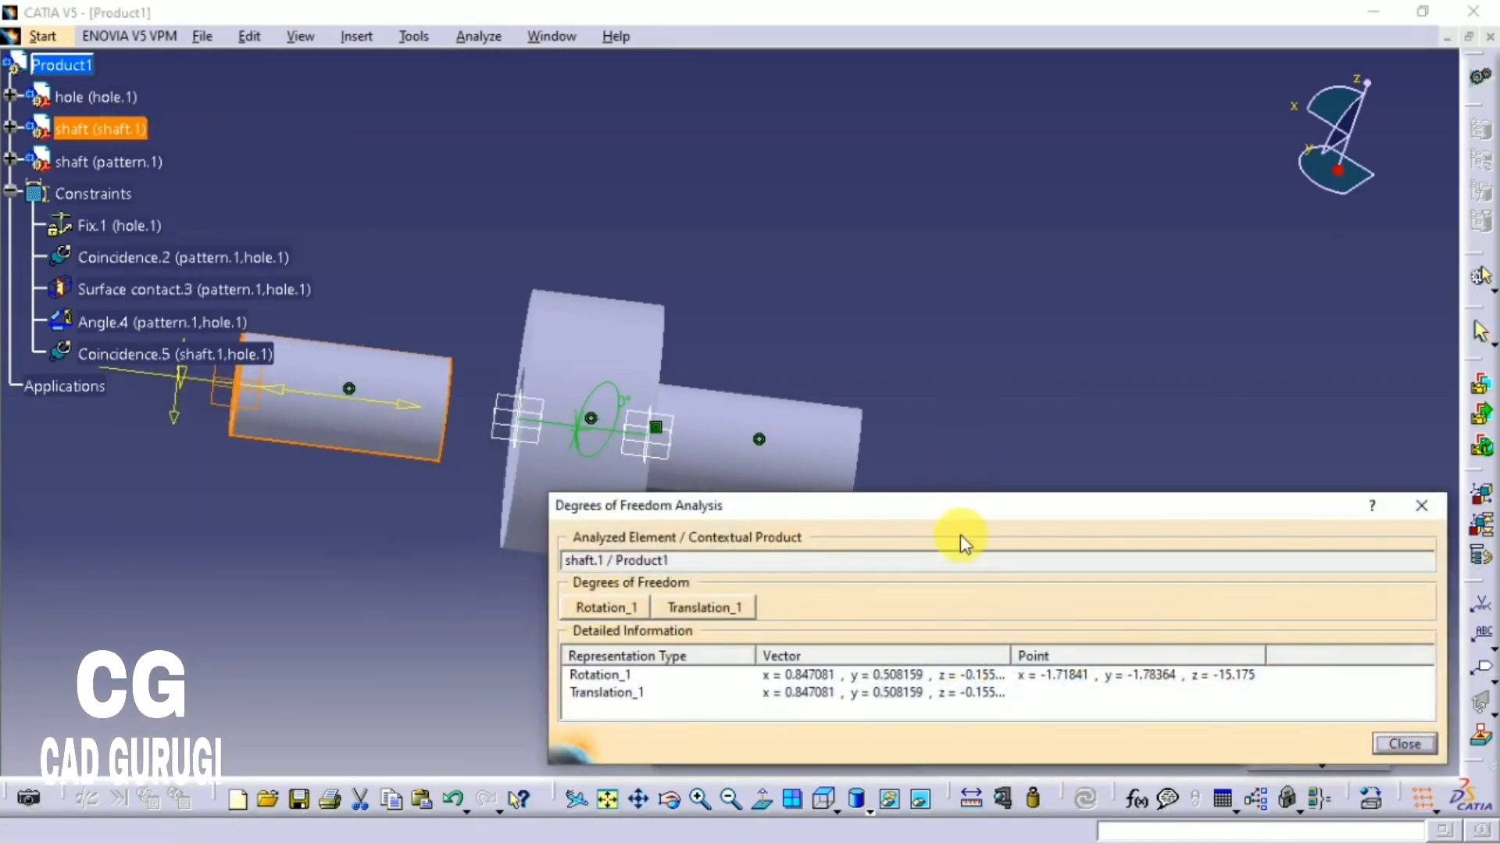
{"action": "left_click_drag", "start_coordinate": [952, 508], "coordinate": [906, 82]}
{"action": "left_click", "coordinate": [594, 235]}
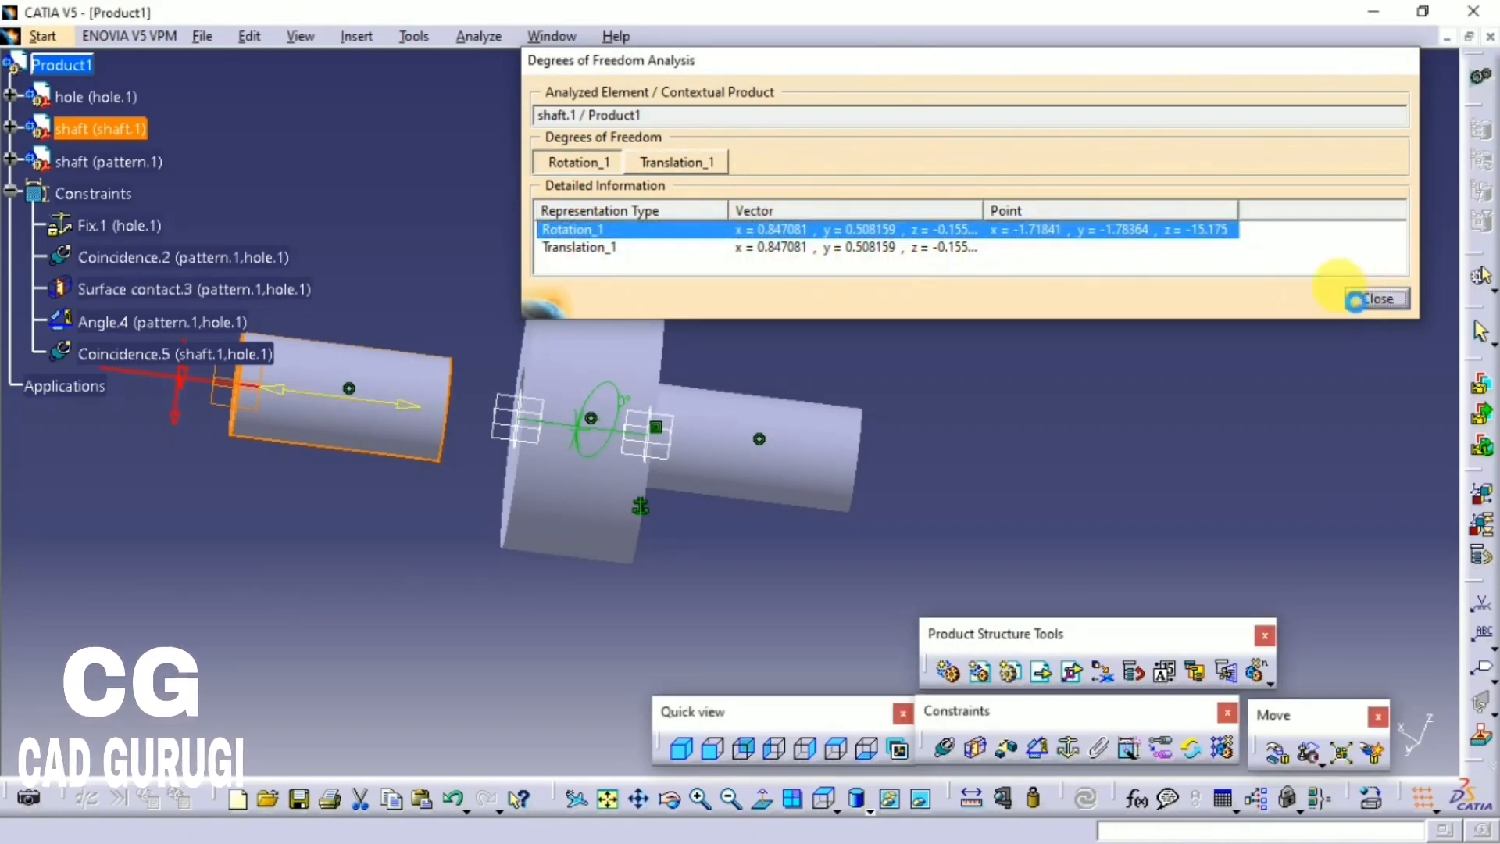
{"action": "left_click", "coordinate": [1378, 298]}
Step: Add a 0° Angle constraint between a reference plane of shaft.1 and a reference plane of the hole part, and update the assembly
{"action": "middle_click_drag", "start_coordinate": [401, 563], "coordinate": [578, 484]}
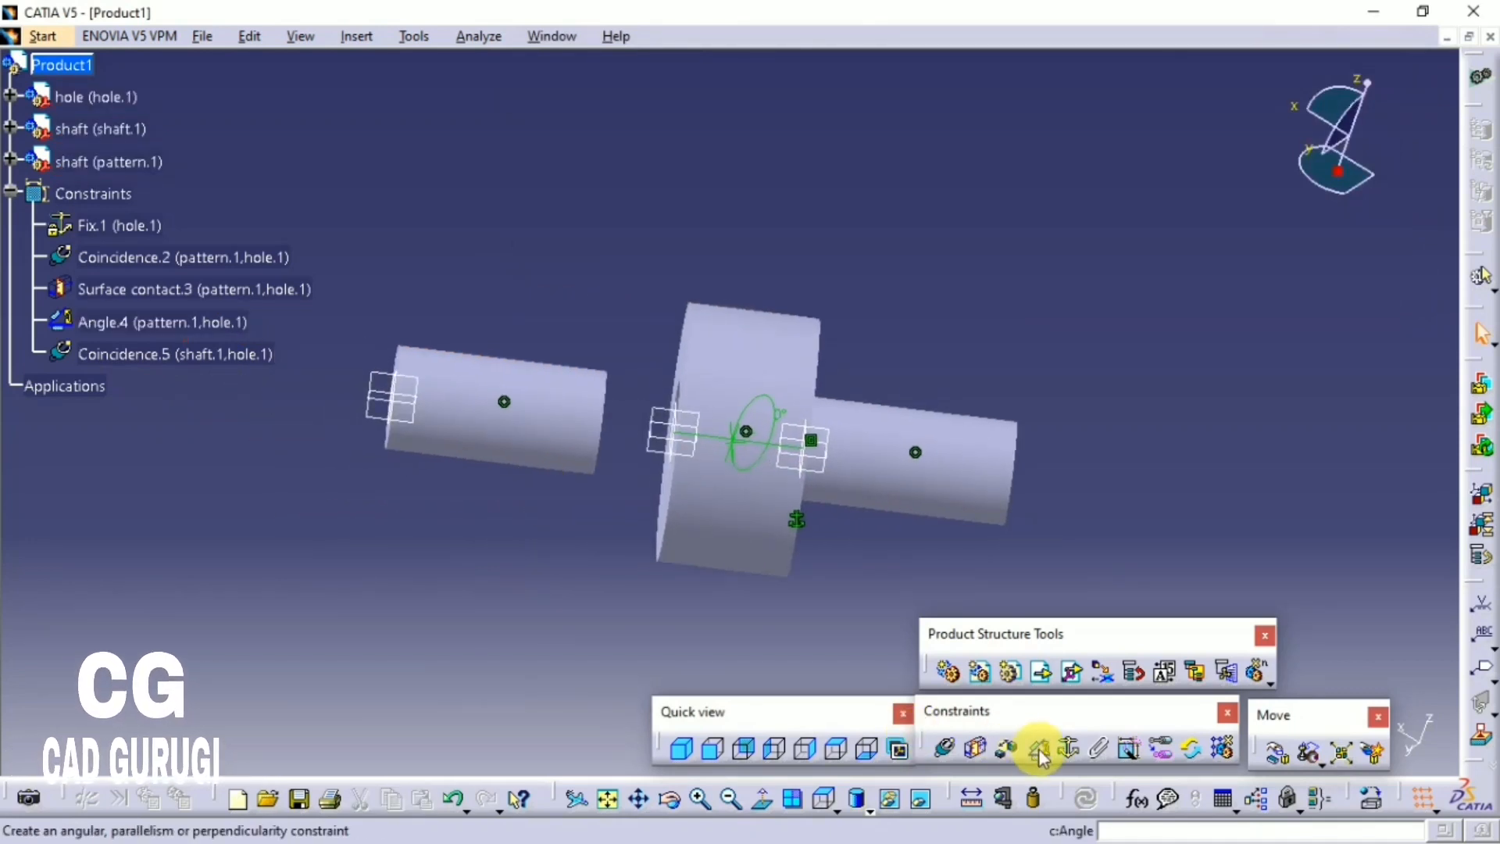
{"action": "left_click", "coordinate": [1040, 749]}
{"action": "left_click", "coordinate": [378, 415]}
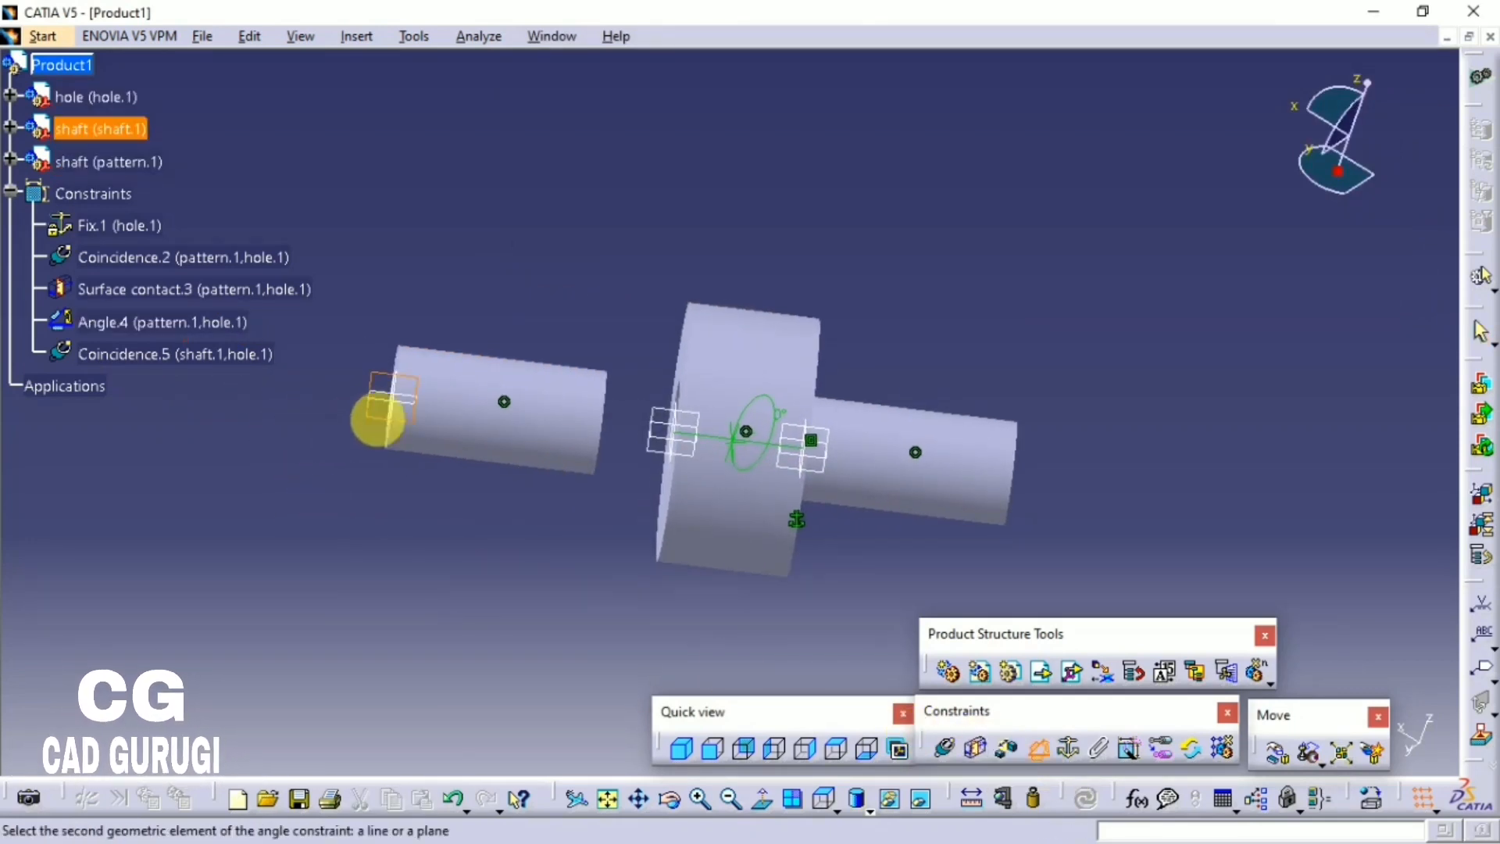
{"action": "left_click", "coordinate": [646, 451]}
{"action": "key", "text": "Return"}
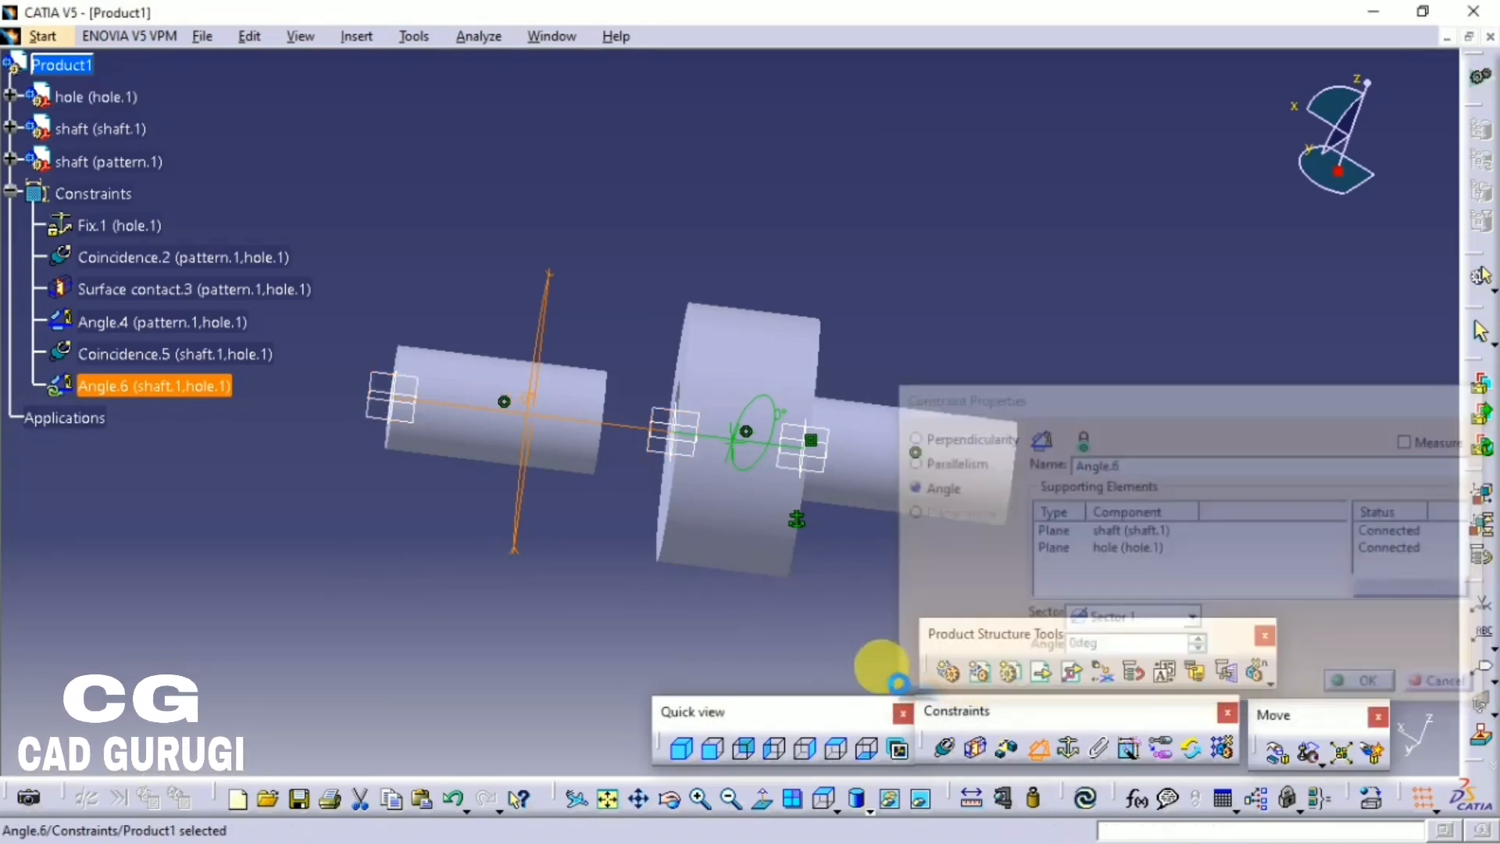
{"action": "left_click", "coordinate": [1085, 798]}
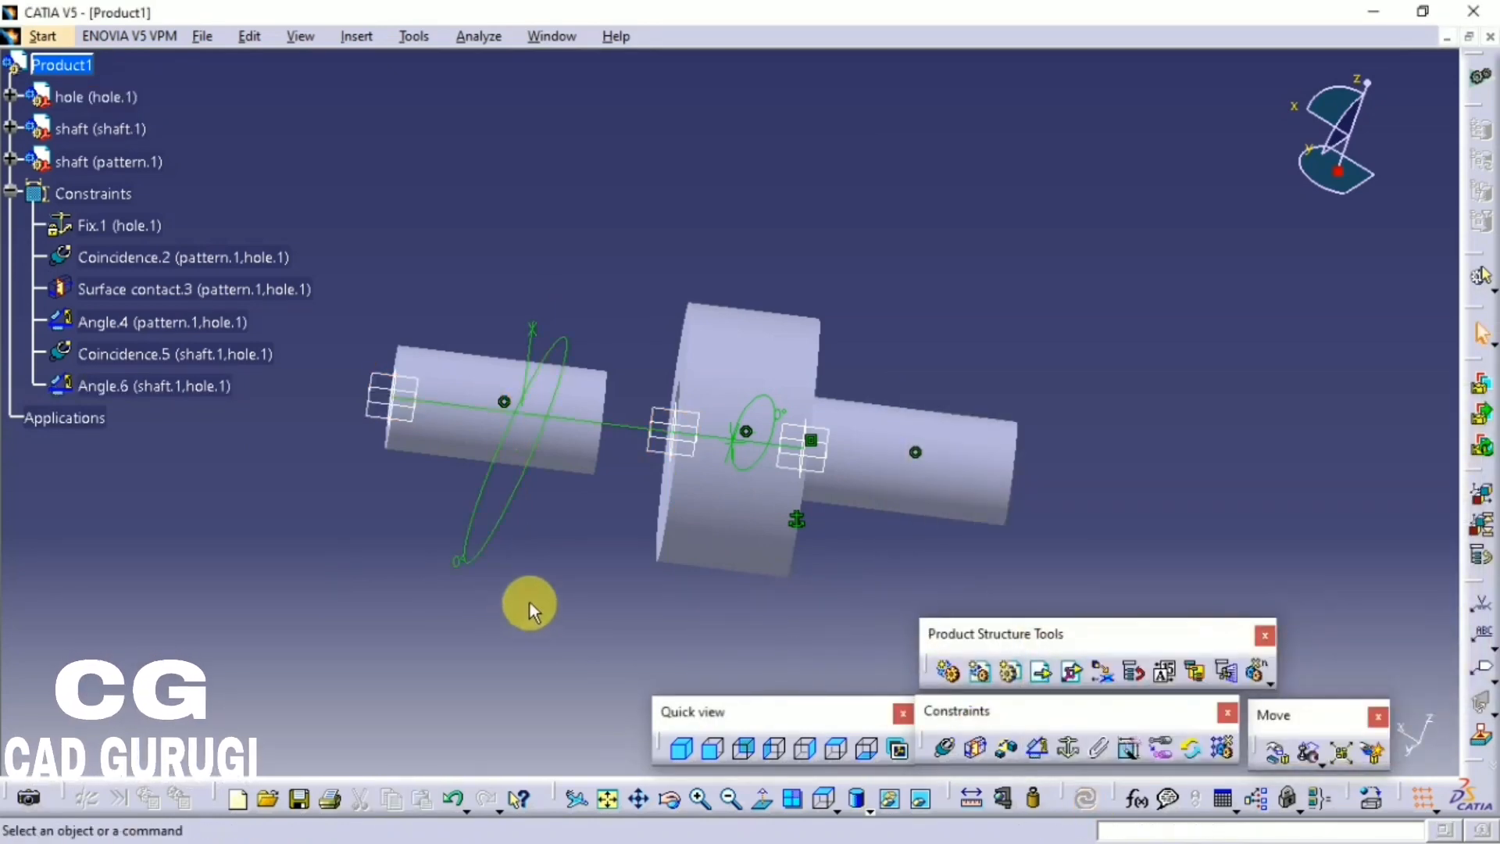
Step: Analyze the degrees of freedom of the angle-constrained shaft (shaft.1), highlight its Translation_1 entry, and close the analysis
{"action": "middle_click_drag", "start_coordinate": [528, 600], "coordinate": [550, 512]}
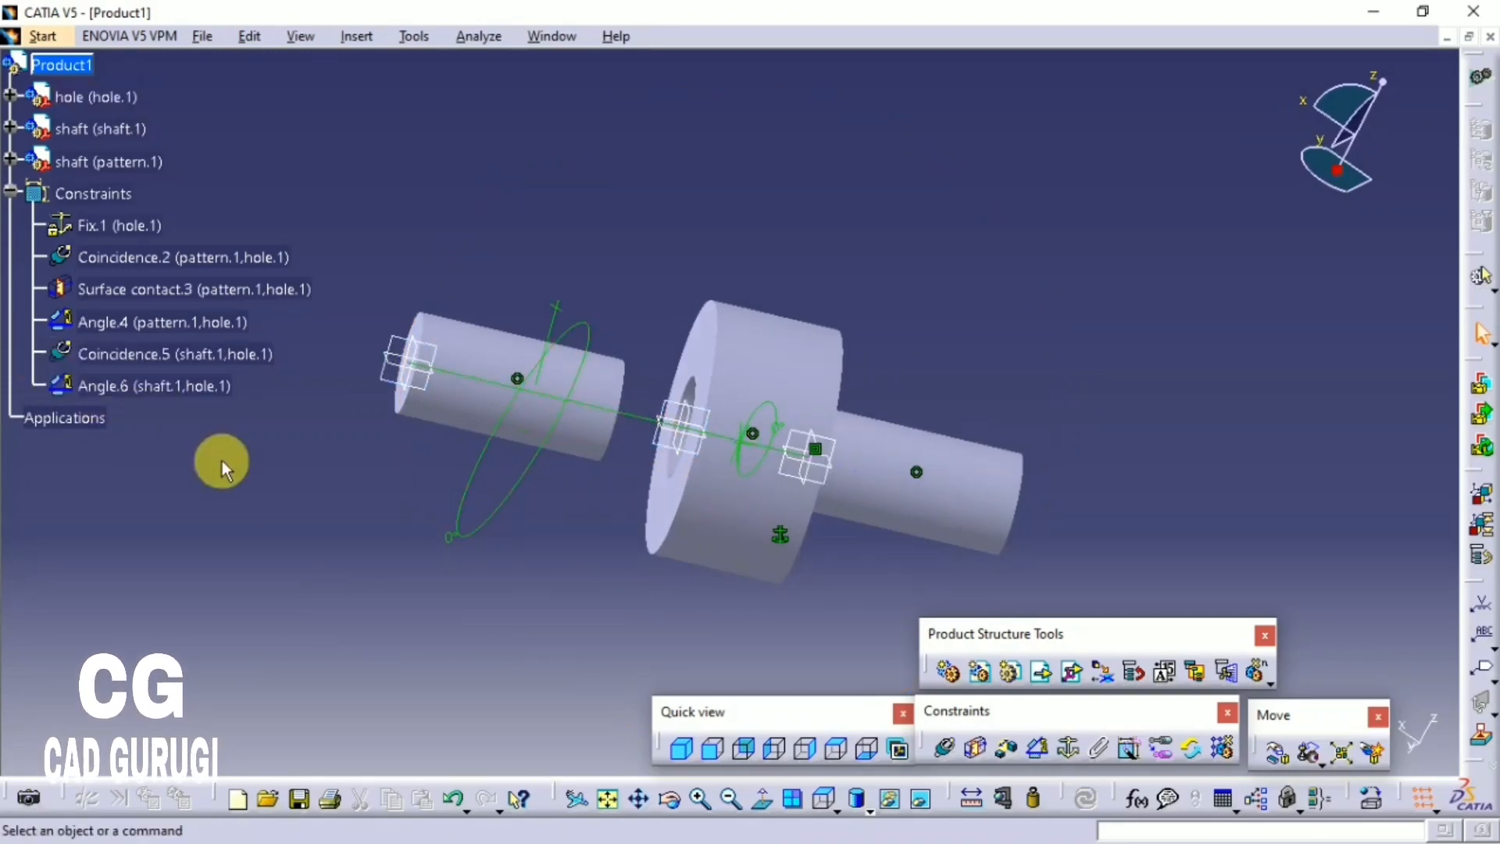
{"action": "right_click", "coordinate": [102, 128]}
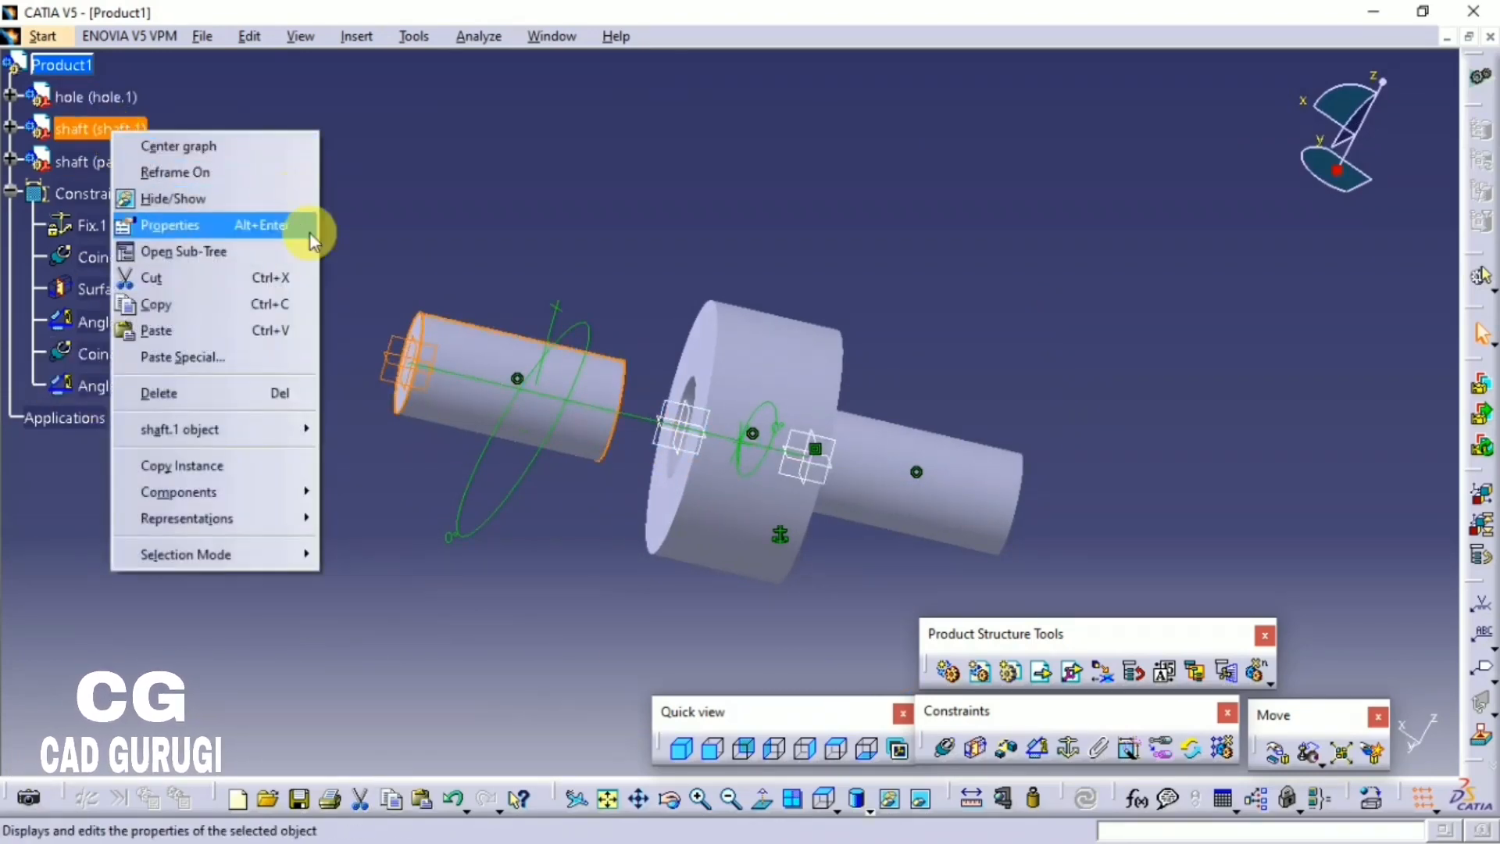
{"action": "mouse_move", "coordinate": [297, 429]}
{"action": "left_click", "coordinate": [469, 545]}
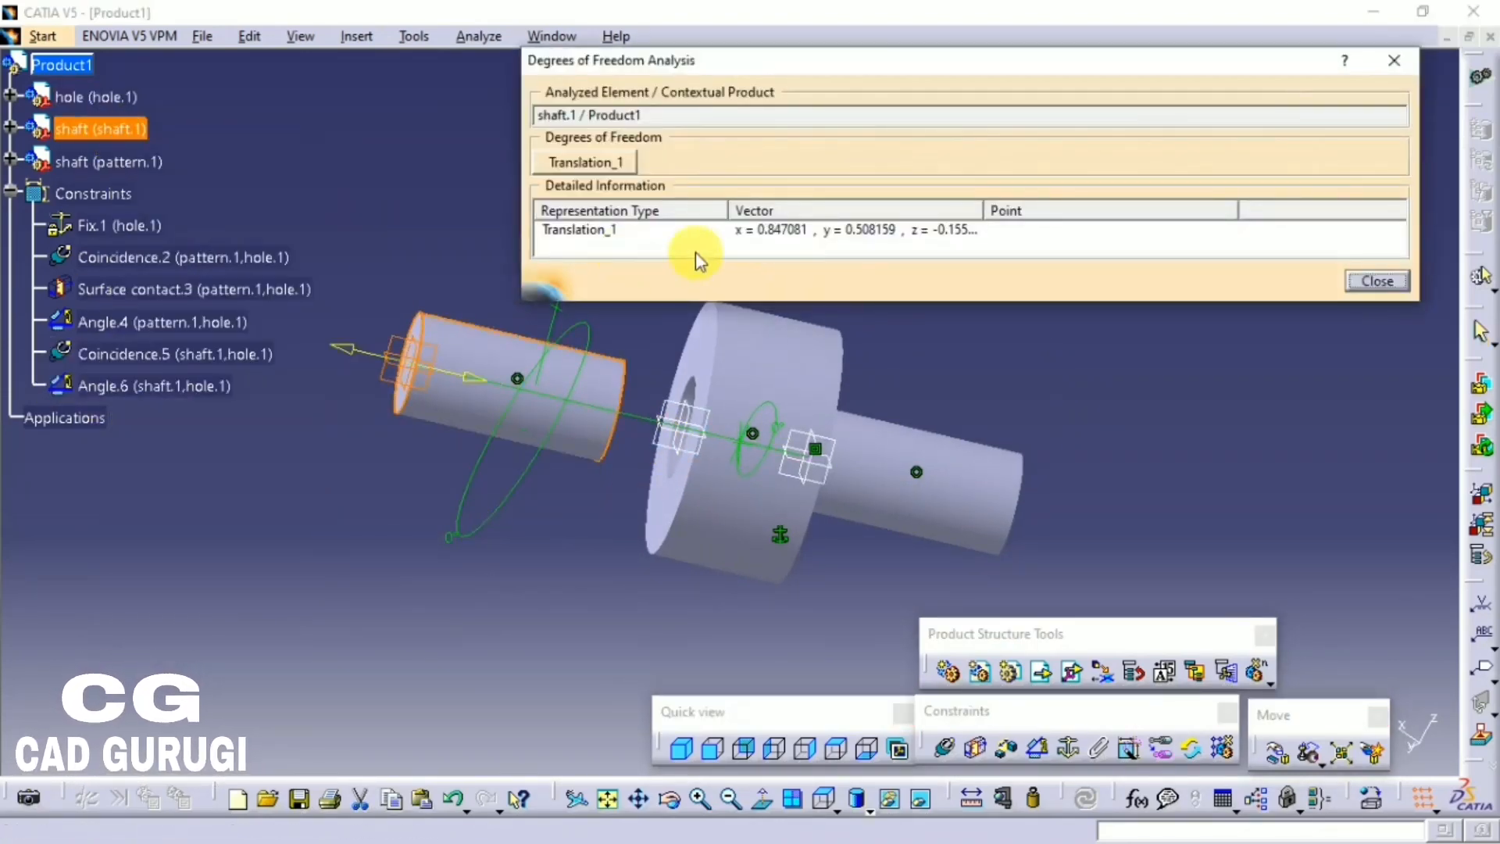
{"action": "left_click", "coordinate": [590, 231]}
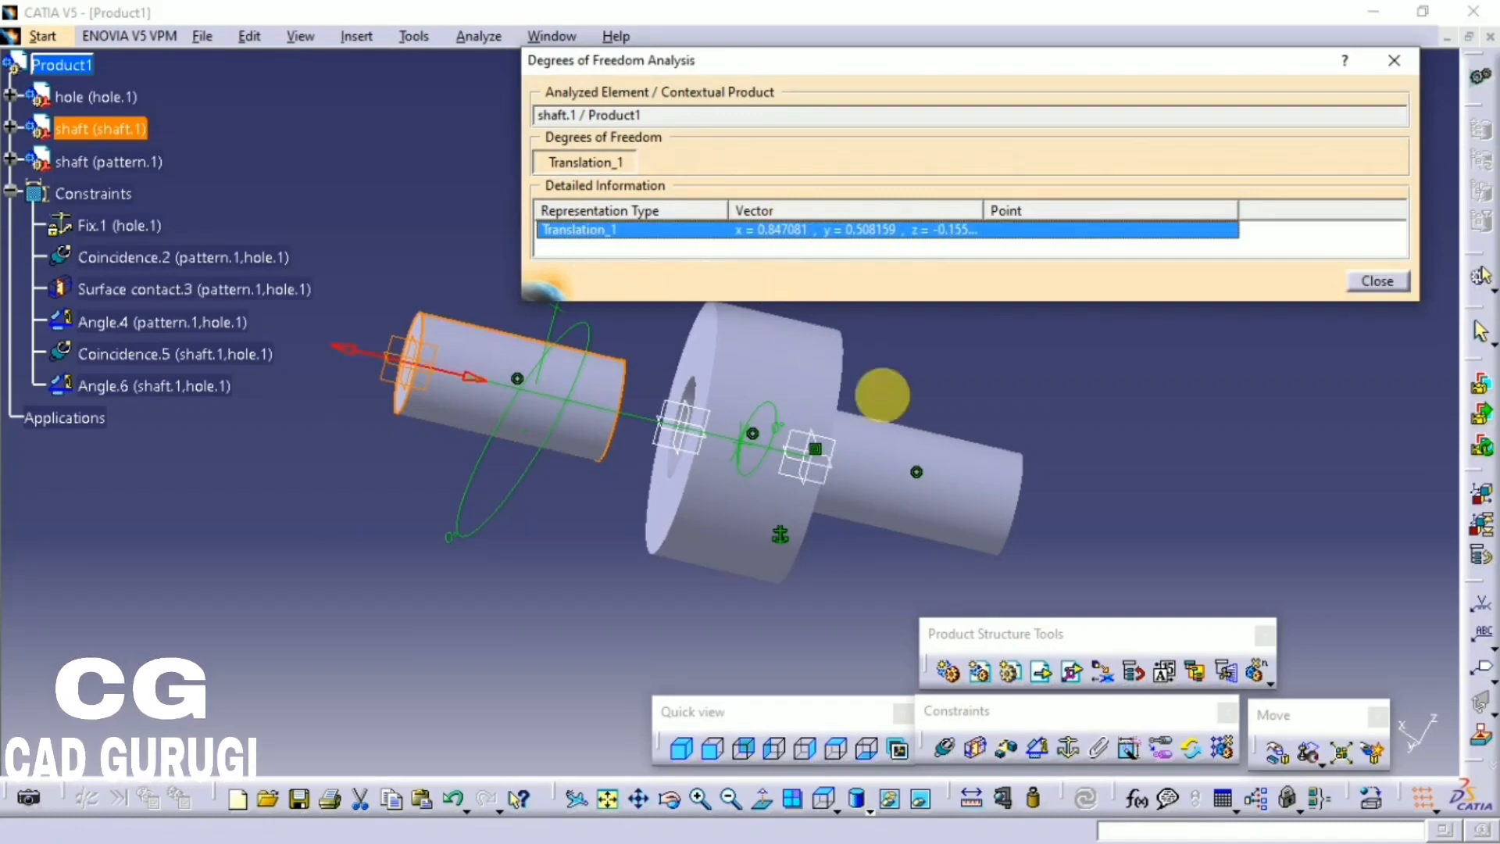
{"action": "left_click", "coordinate": [1372, 283]}
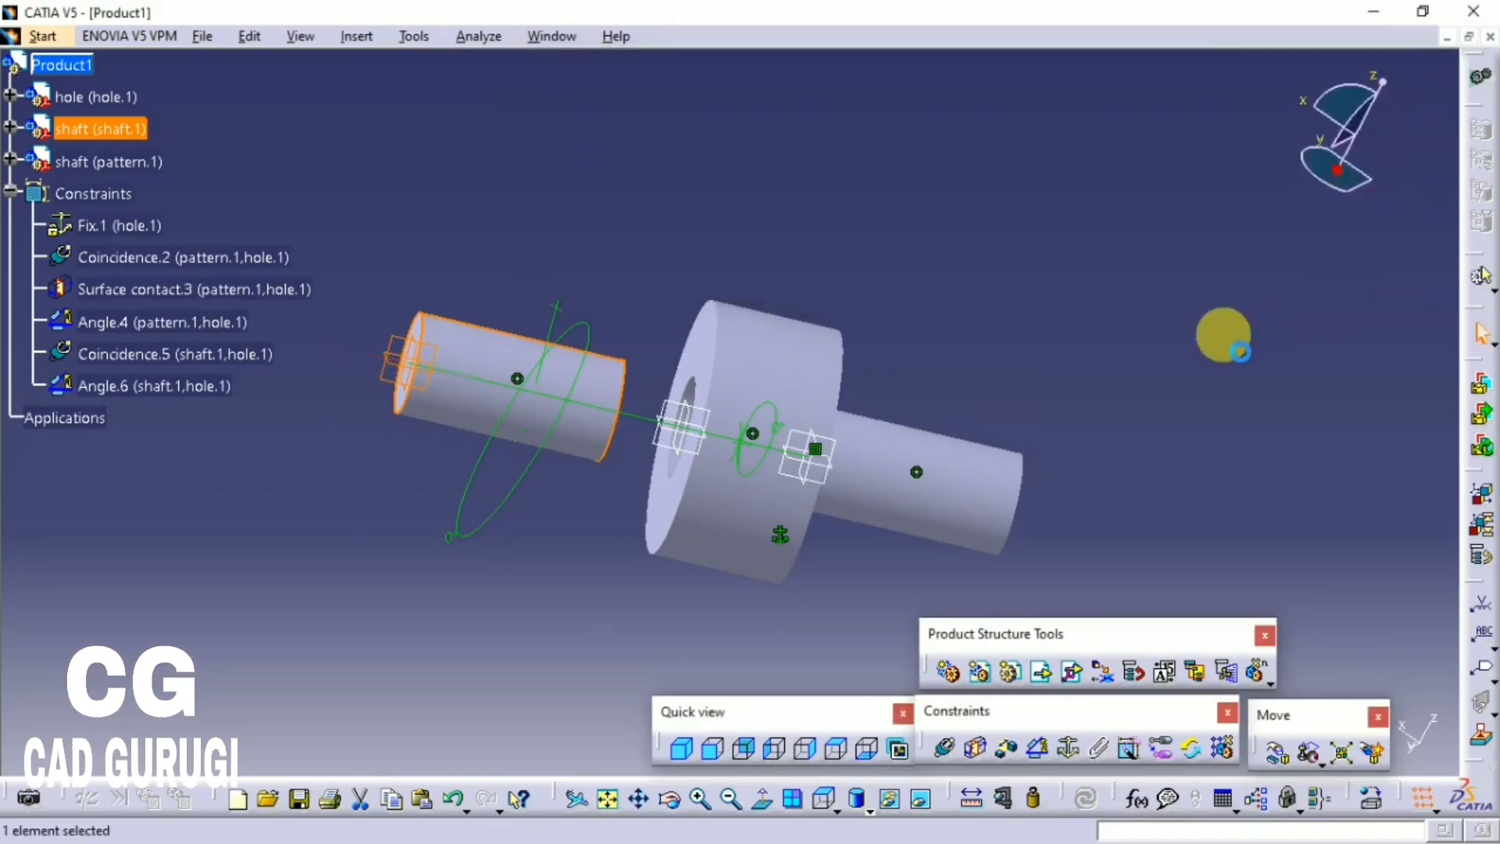
Step: Add an Offset constraint with opposite orientation between the hole part's face and shaft.1's facing end face, and update the assembly
{"action": "left_click", "coordinate": [1004, 758]}
{"action": "middle_click_drag", "start_coordinate": [1212, 283], "coordinate": [1100, 328]}
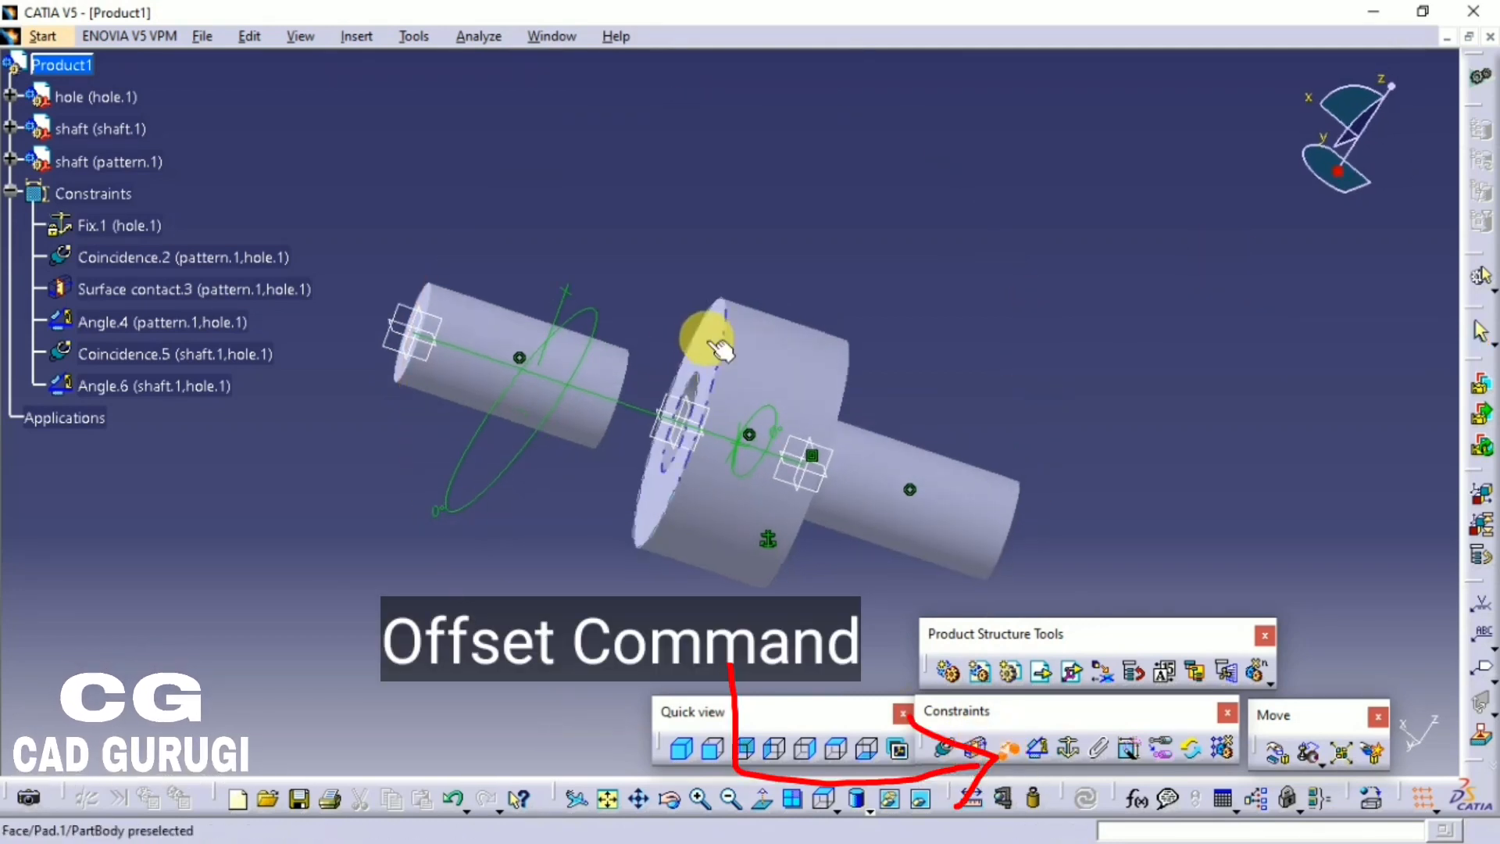
{"action": "left_click", "coordinate": [713, 346]}
{"action": "middle_click_drag", "start_coordinate": [797, 354], "coordinate": [303, 598]}
{"action": "left_click", "coordinate": [267, 619]}
{"action": "middle_click_drag", "start_coordinate": [419, 436], "coordinate": [598, 722]}
{"action": "double_click", "coordinate": [1048, 647]}
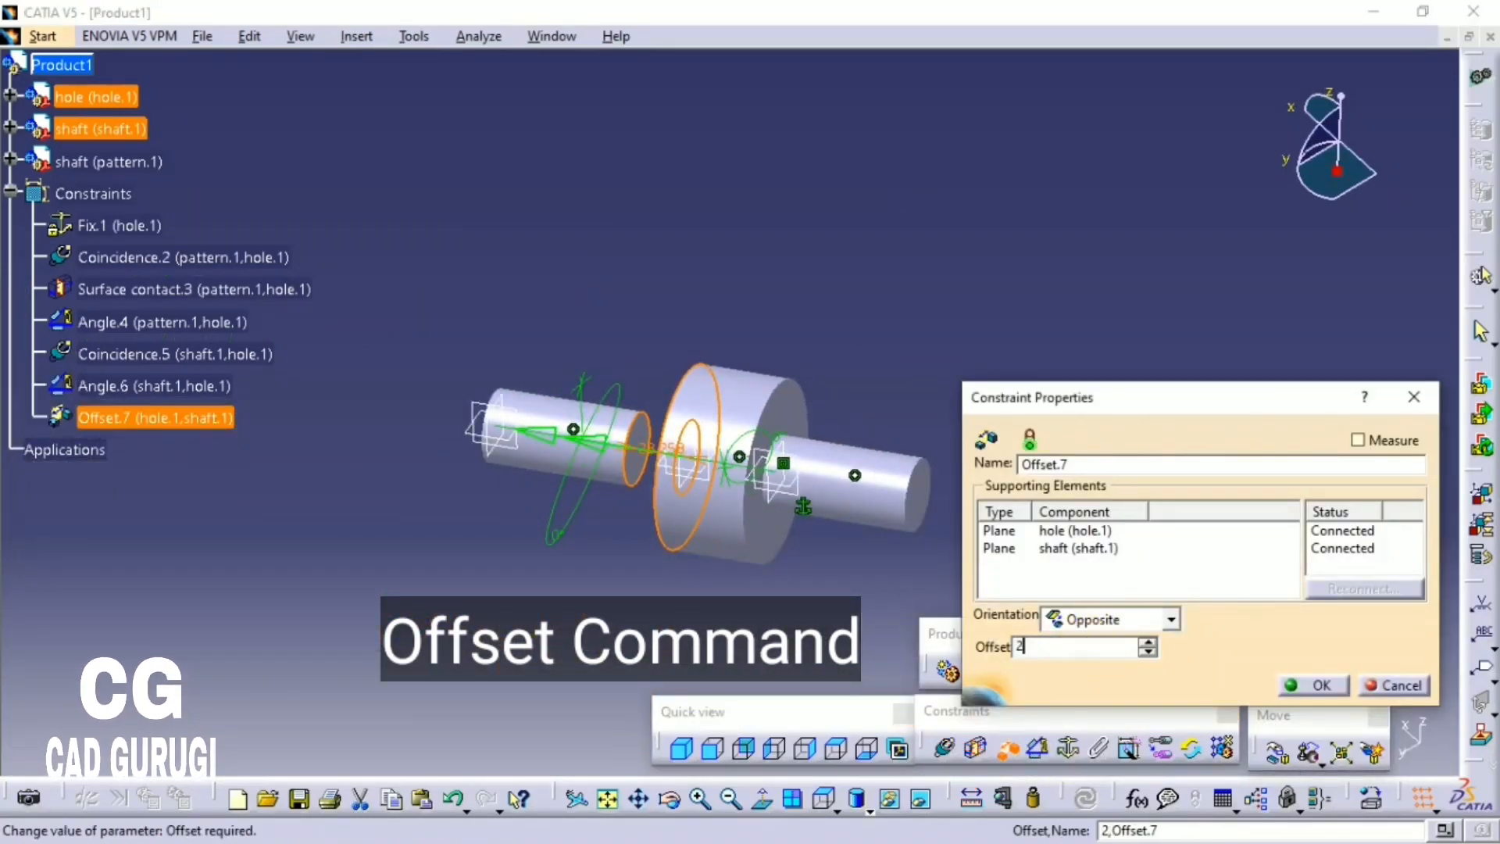
{"action": "left_click", "coordinate": [1301, 685]}
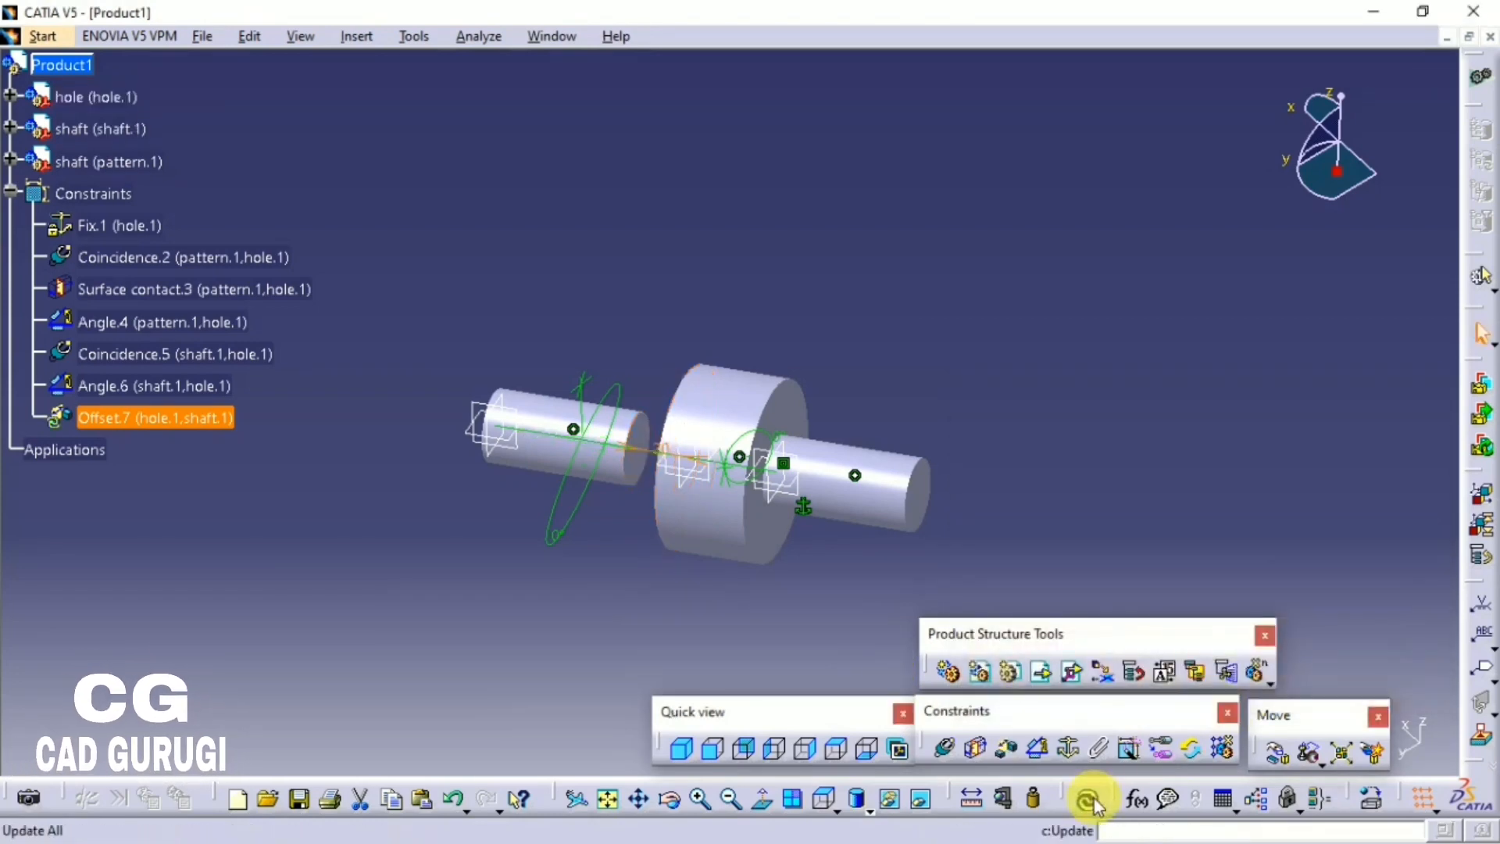
{"action": "left_click", "coordinate": [1091, 804]}
{"action": "middle_click_drag", "start_coordinate": [386, 587], "coordinate": [477, 511]}
Step: Analyze the degrees of freedom of the offset-constrained shaft (shaft.1) and close the analysis
{"action": "right_click", "coordinate": [97, 128]}
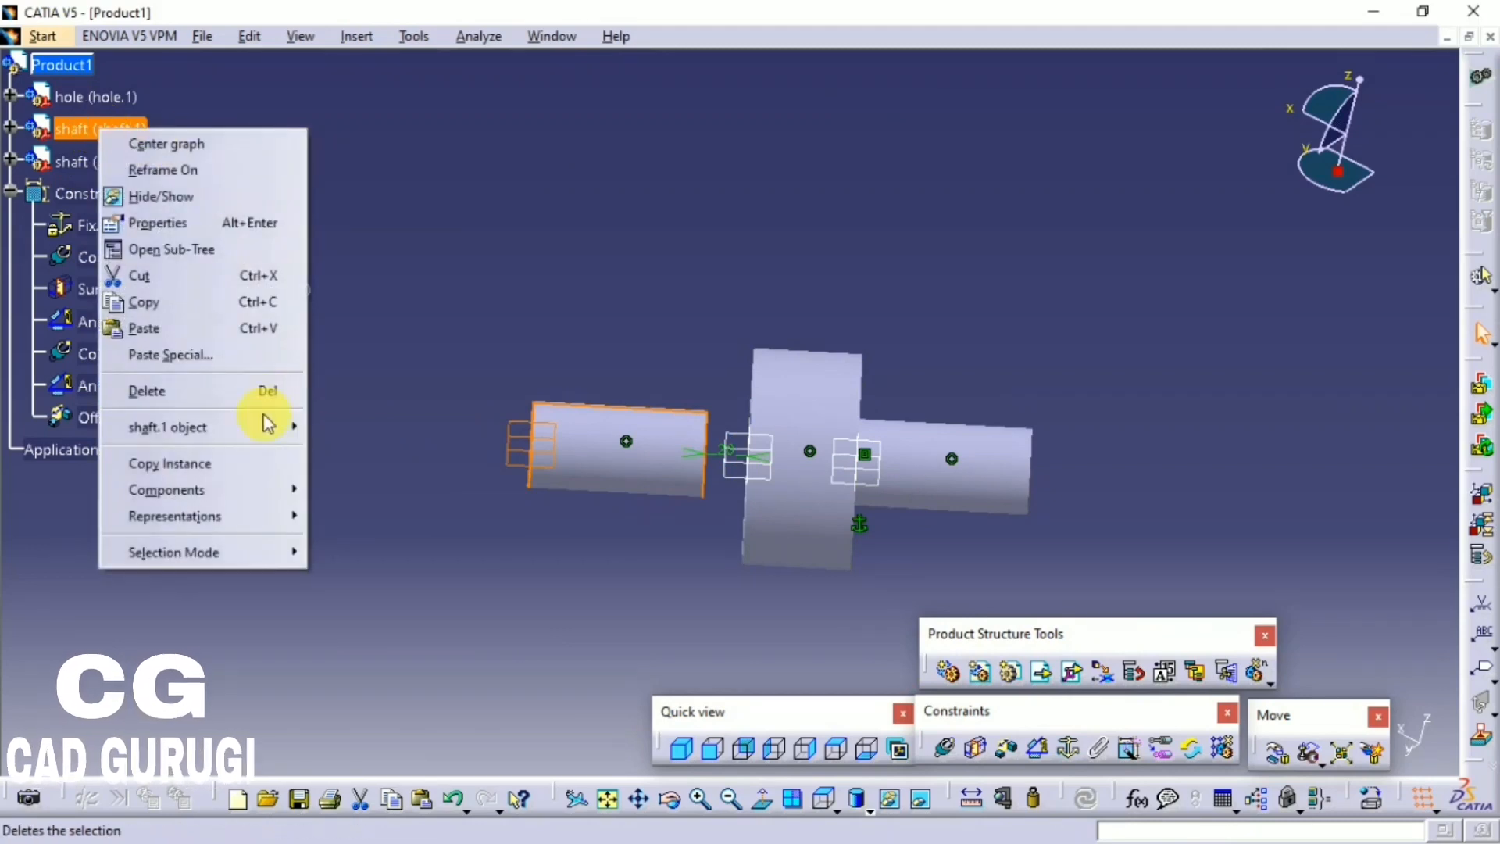
{"action": "mouse_move", "coordinate": [234, 427]}
{"action": "left_click", "coordinate": [470, 546]}
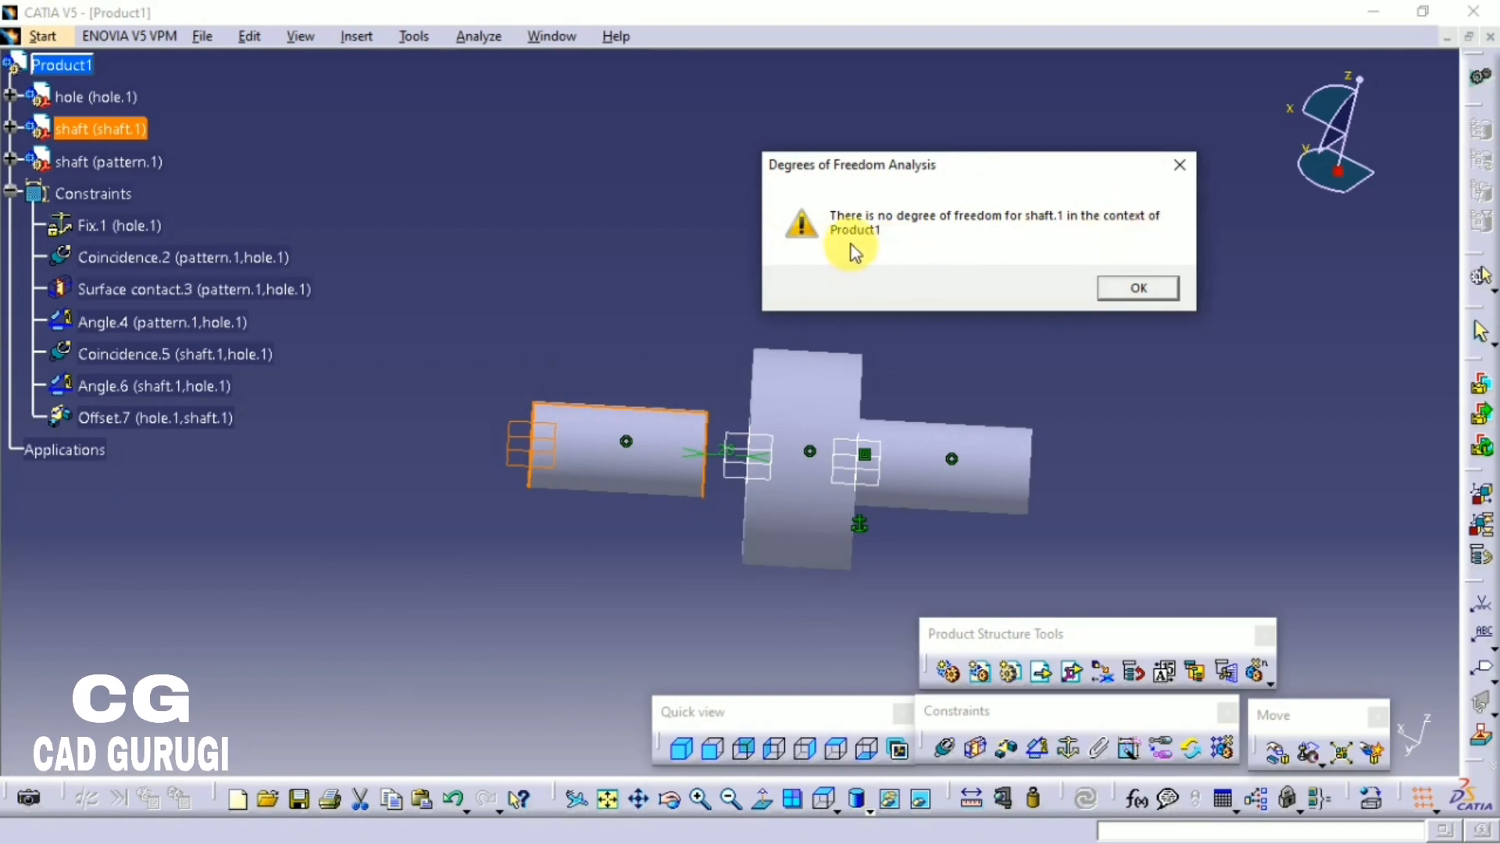
{"action": "left_click", "coordinate": [1119, 291]}
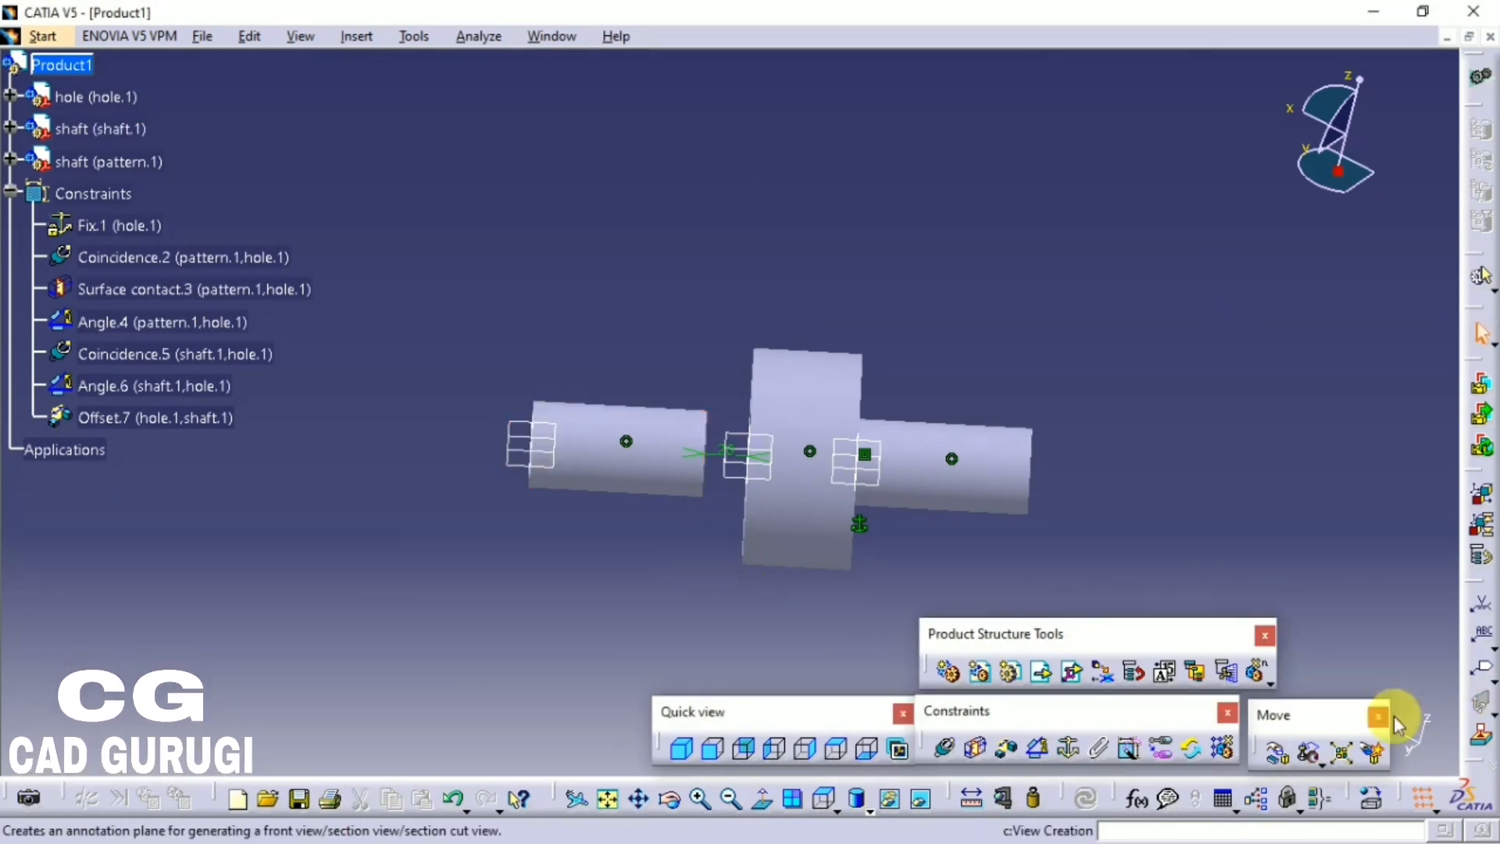
Step: Try to move shaft.1 along the X and Z axes and rotate it around X, Y and Z with respect to constraints, and accept the manipulation
{"action": "left_click", "coordinate": [1311, 754]}
{"action": "left_click", "coordinate": [1278, 754]}
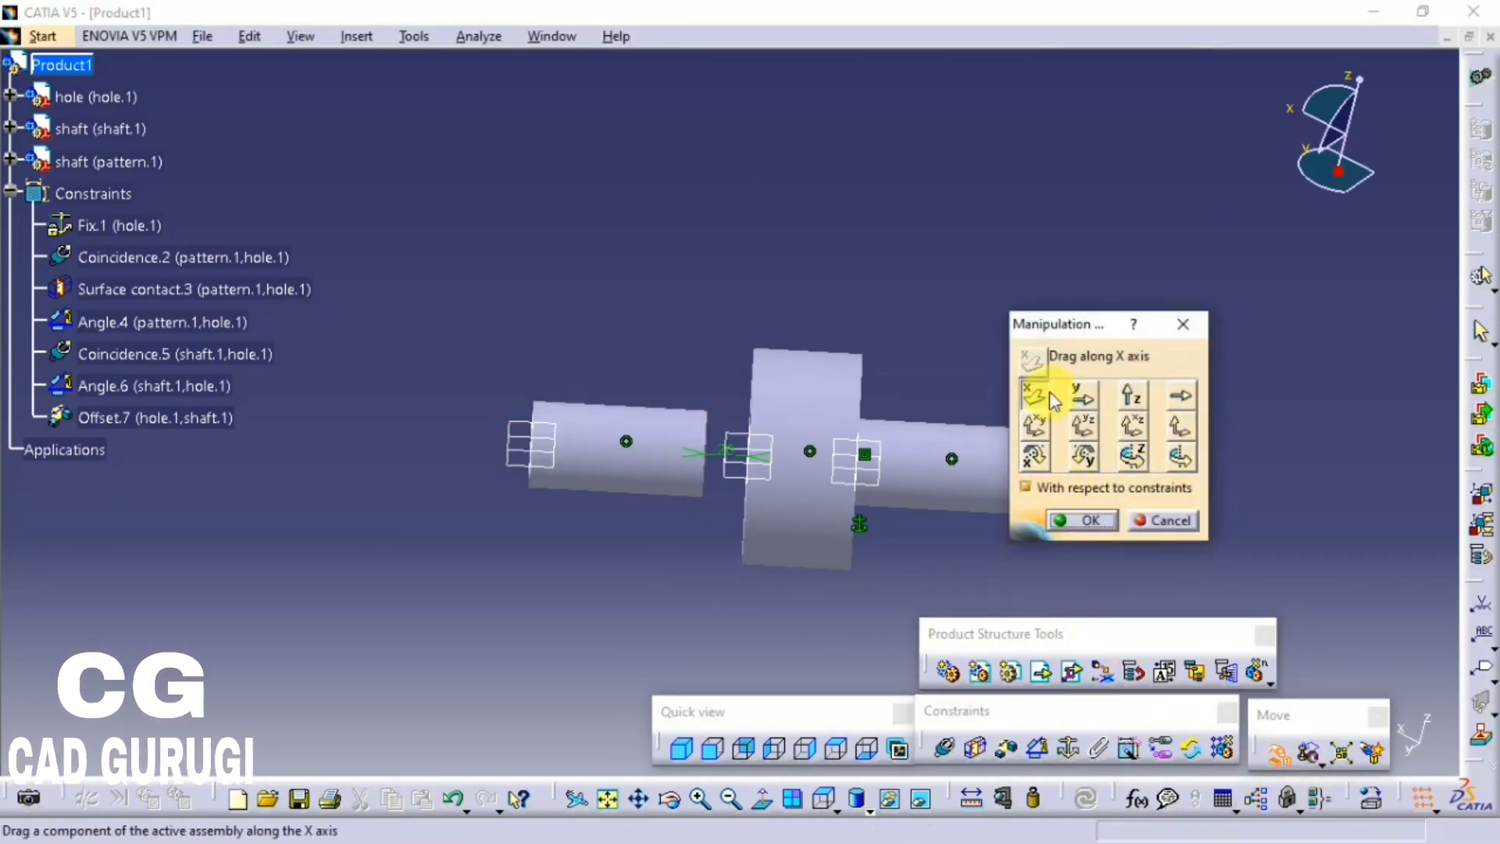
{"action": "left_click_drag", "start_coordinate": [677, 451], "coordinate": [671, 487]}
{"action": "left_click", "coordinate": [1135, 396]}
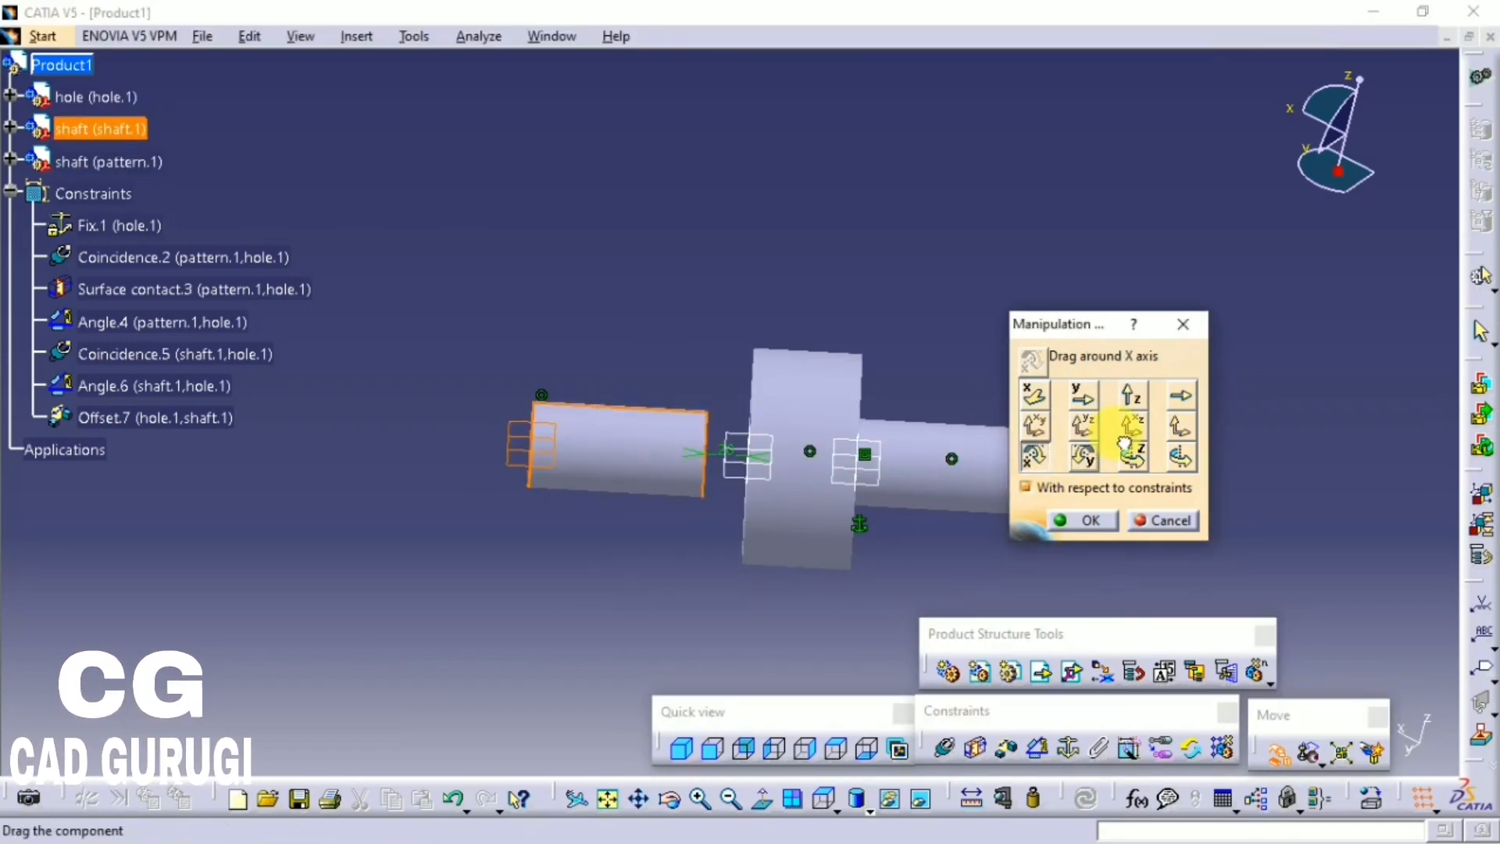
{"action": "left_click", "coordinate": [1083, 456]}
{"action": "left_click", "coordinate": [681, 486]}
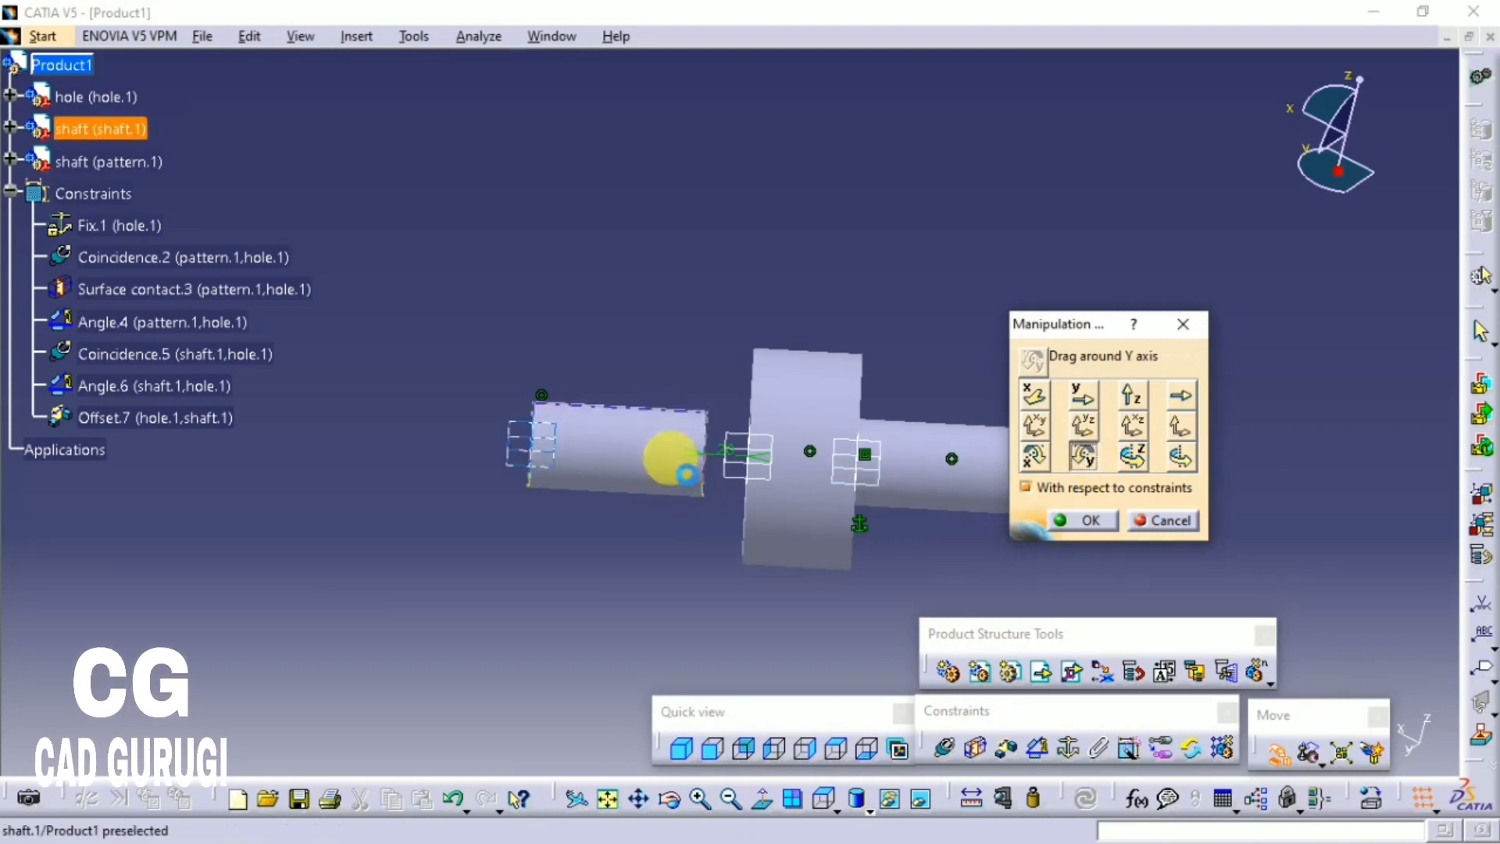
{"action": "left_click", "coordinate": [1142, 465]}
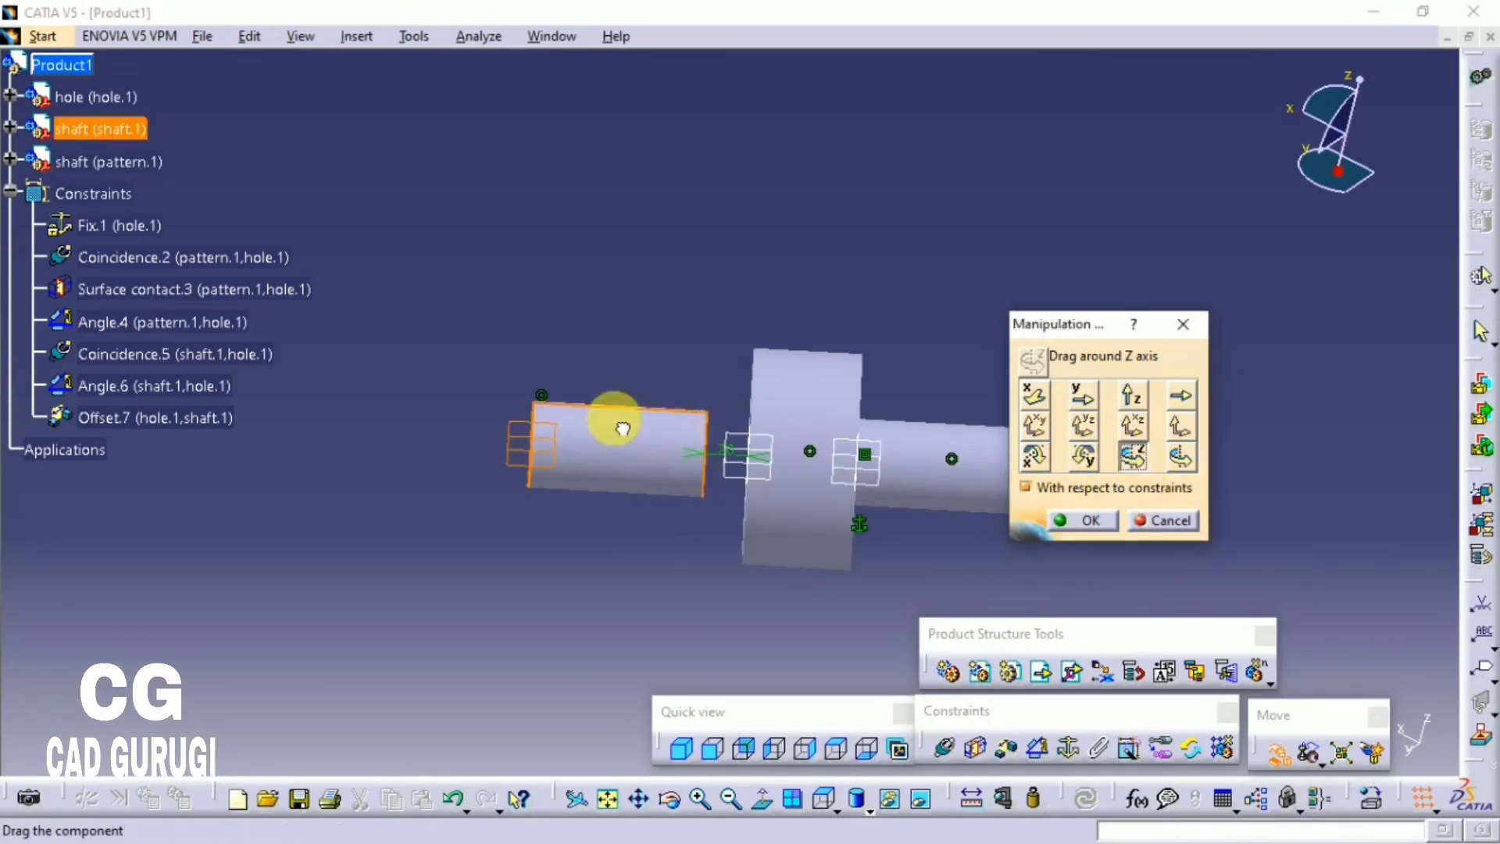
{"action": "left_click", "coordinate": [1091, 521]}
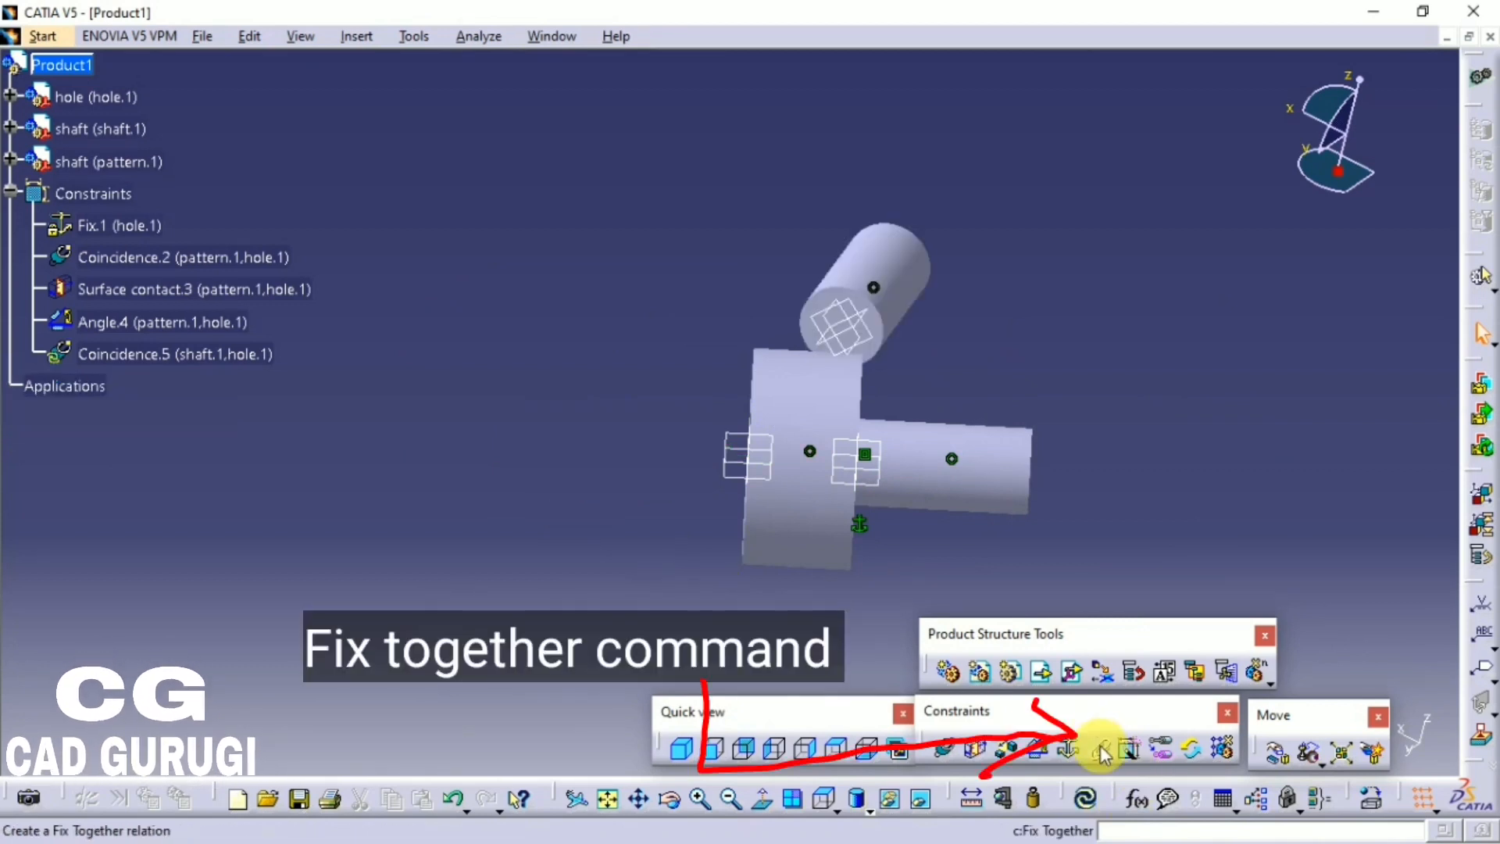
Step: Fix the hole part (hole.1) and shaft.1 together with a Fix Together relation, and update the assembly
{"action": "left_click", "coordinate": [1101, 748]}
{"action": "middle_click_drag", "start_coordinate": [914, 513], "coordinate": [577, 648]}
{"action": "left_click", "coordinate": [588, 433]}
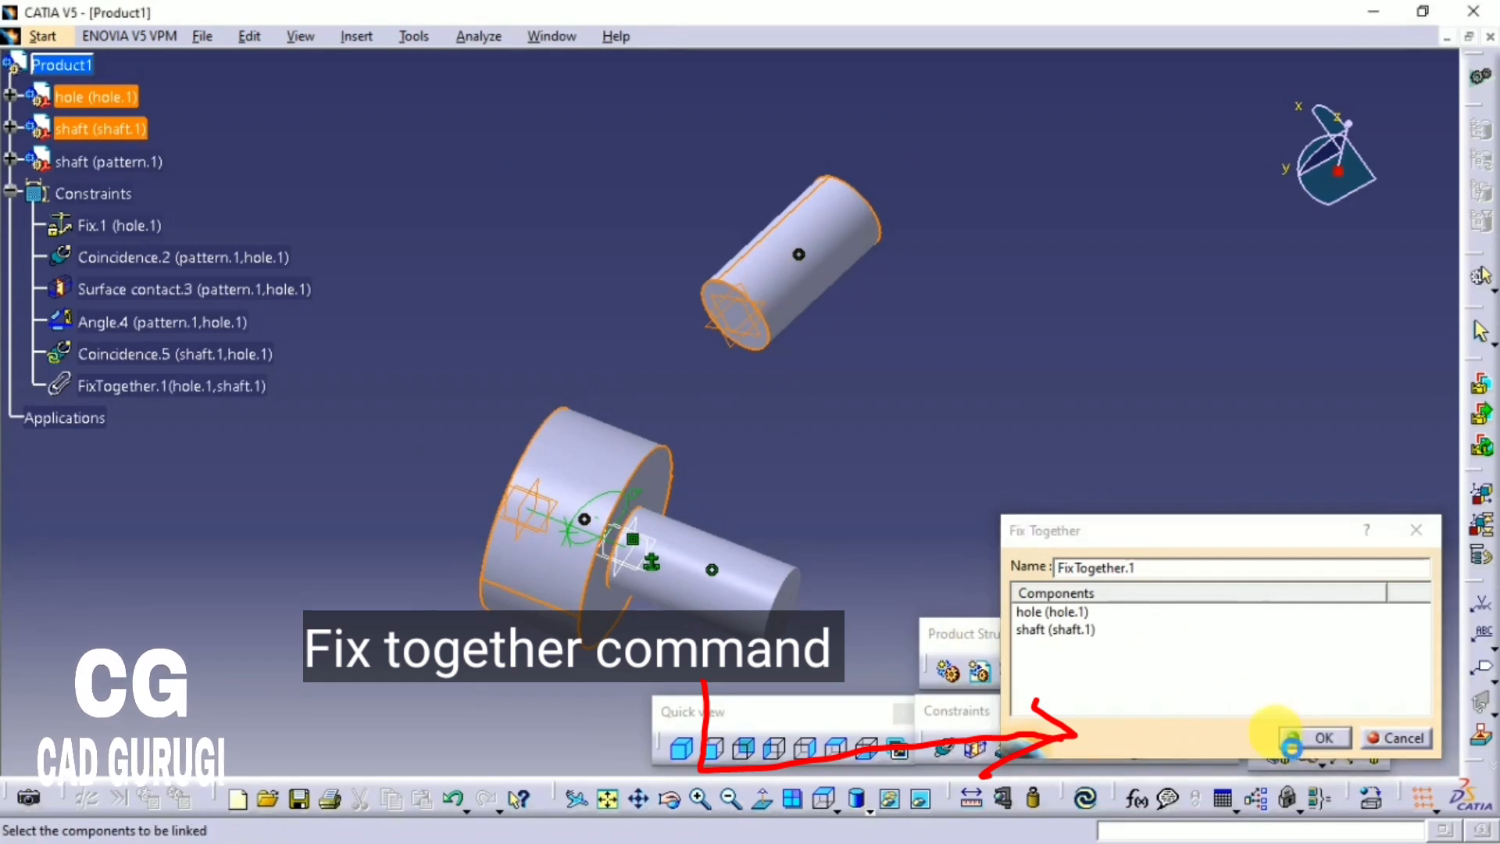
{"action": "left_click", "coordinate": [1314, 737]}
{"action": "left_click", "coordinate": [1085, 797]}
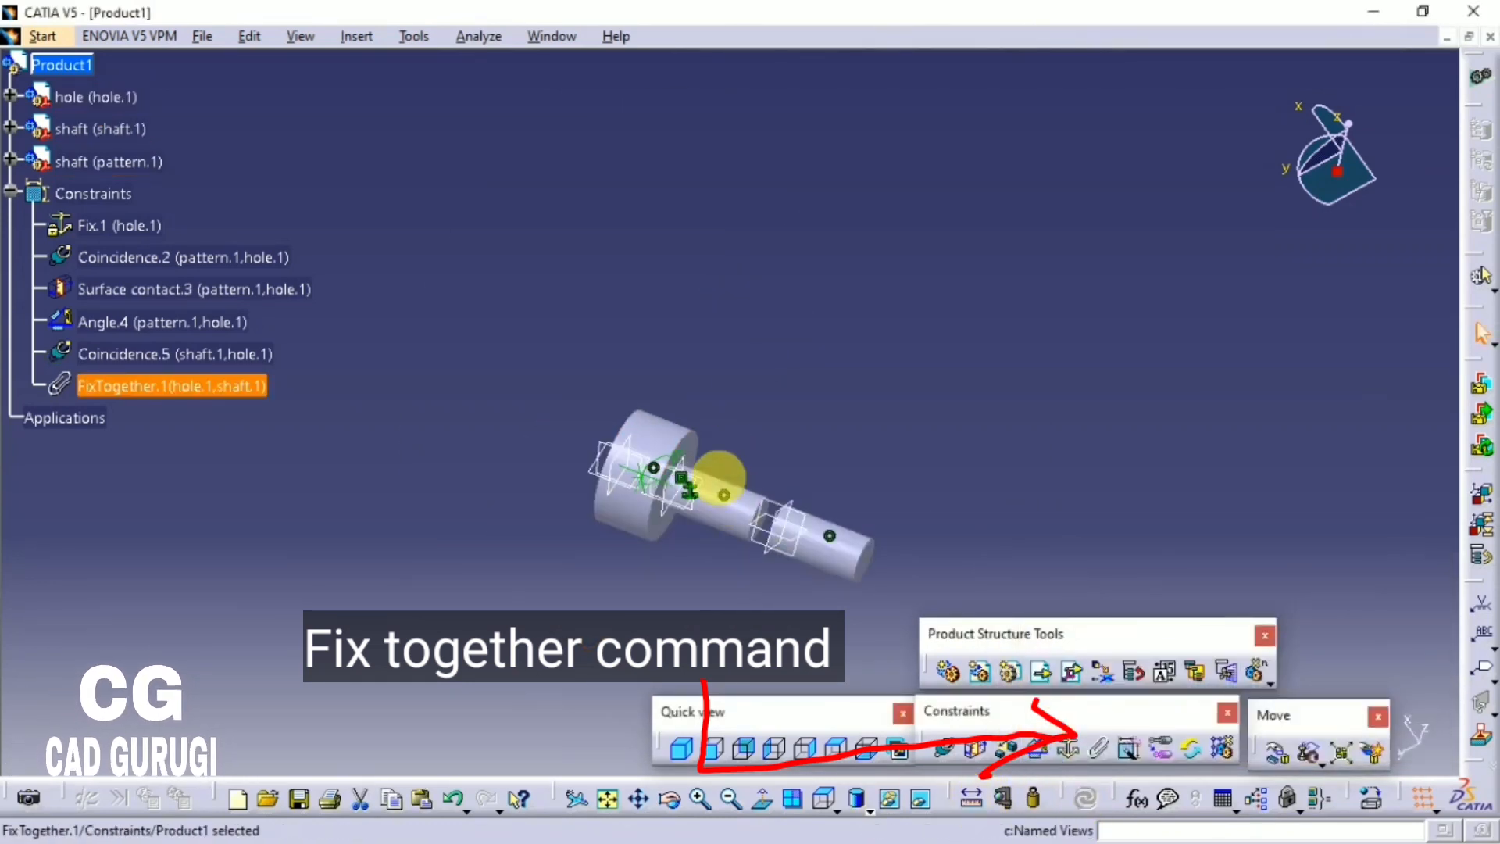
{"action": "mouse_move", "coordinate": [714, 485]}
{"action": "middle_mouse_down"}
{"action": "mouse_move", "coordinate": [837, 375]}
{"action": "mouse_move", "coordinate": [714, 308]}
{"action": "middle_mouse_up"}
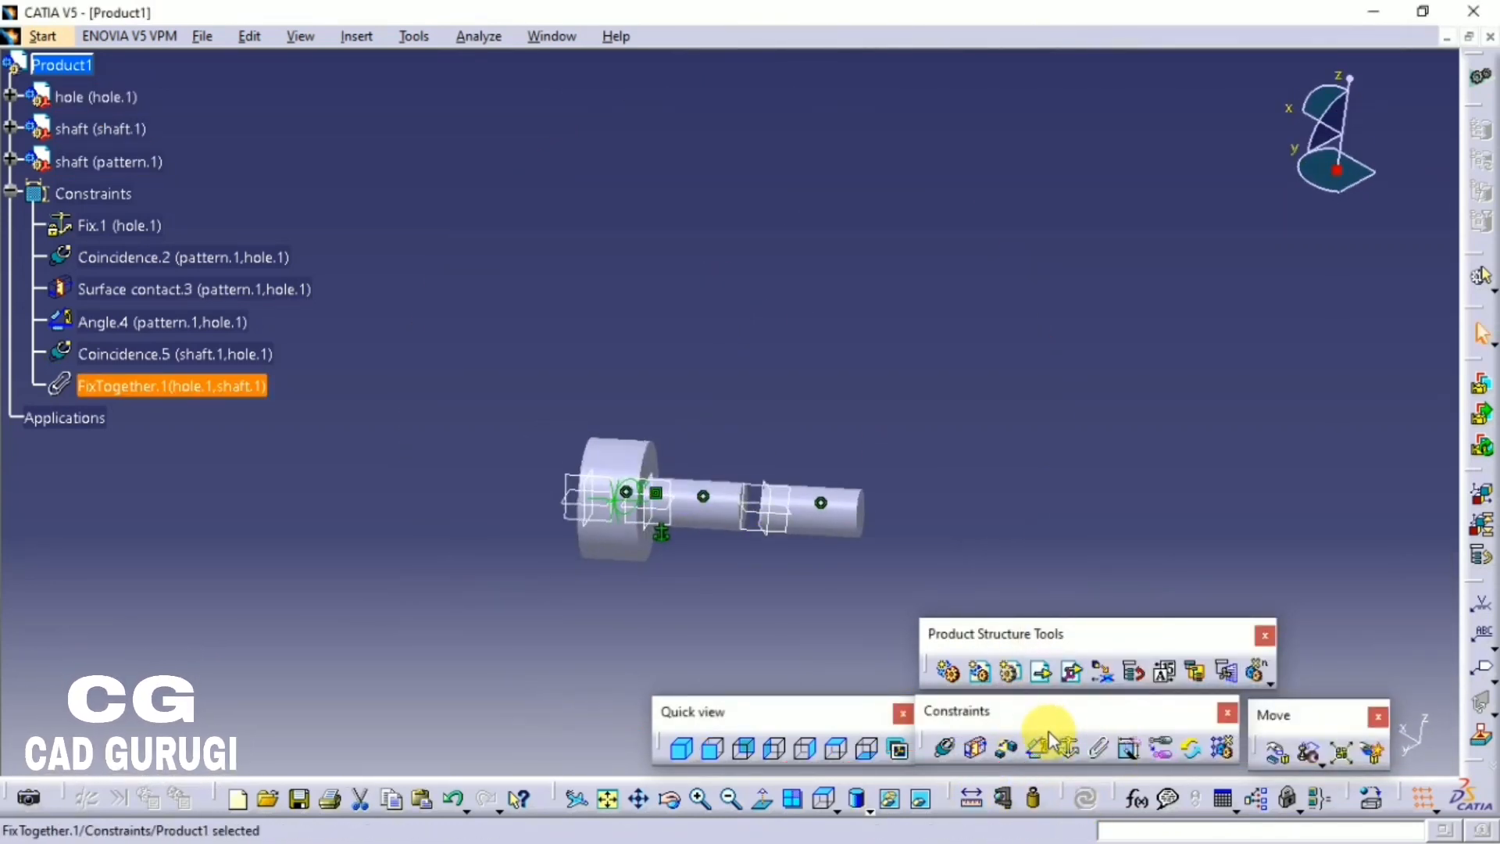
Step: Analyze the degrees of freedom of shaft.1 under the Fix Together relation and close the analysis
{"action": "left_click", "coordinate": [117, 128]}
{"action": "right_click", "coordinate": [122, 128]}
{"action": "mouse_move", "coordinate": [235, 433]}
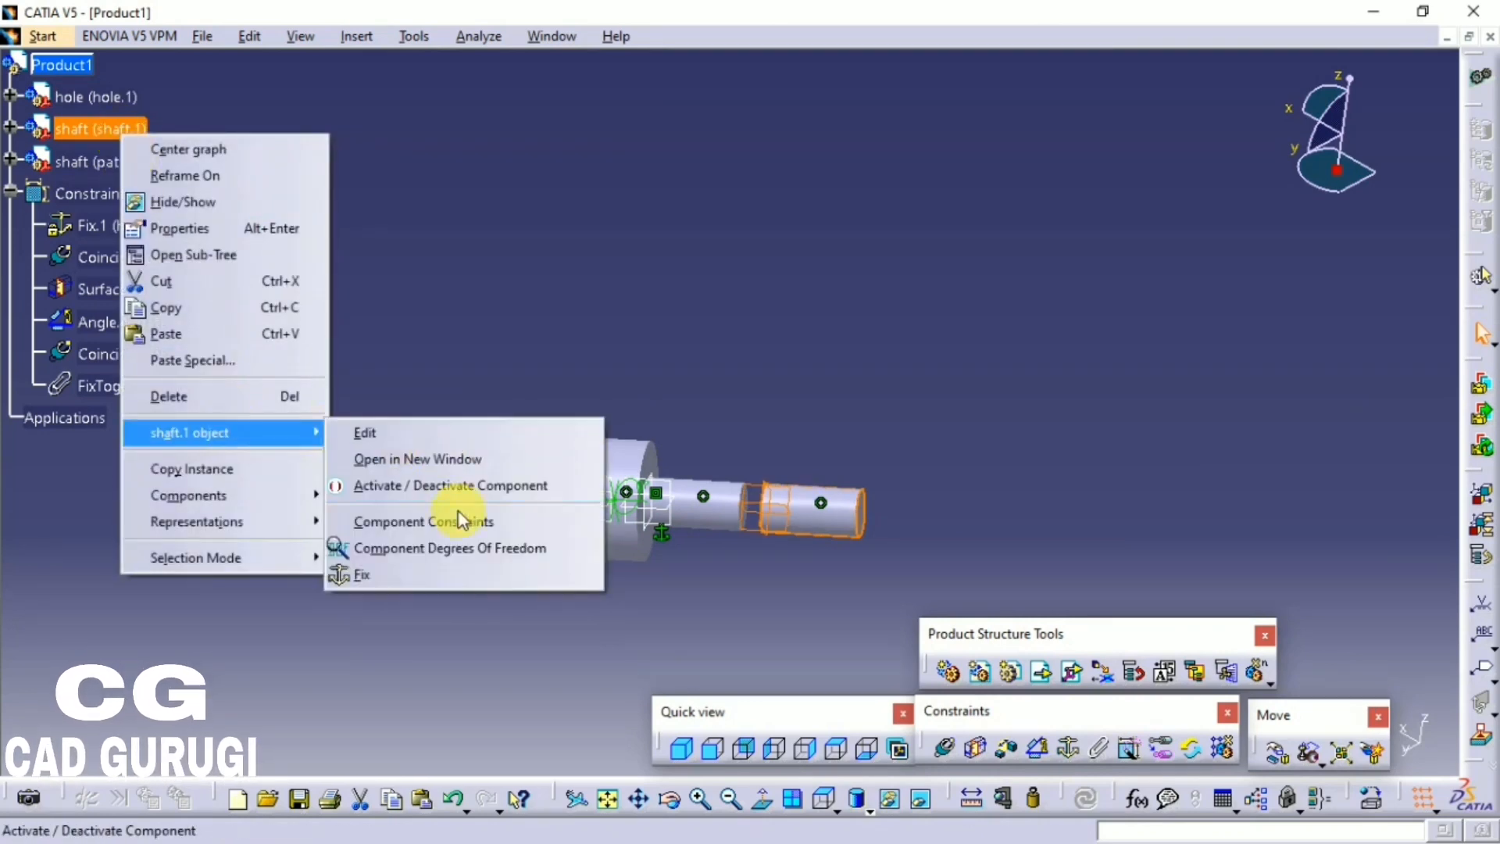
{"action": "left_click", "coordinate": [473, 547]}
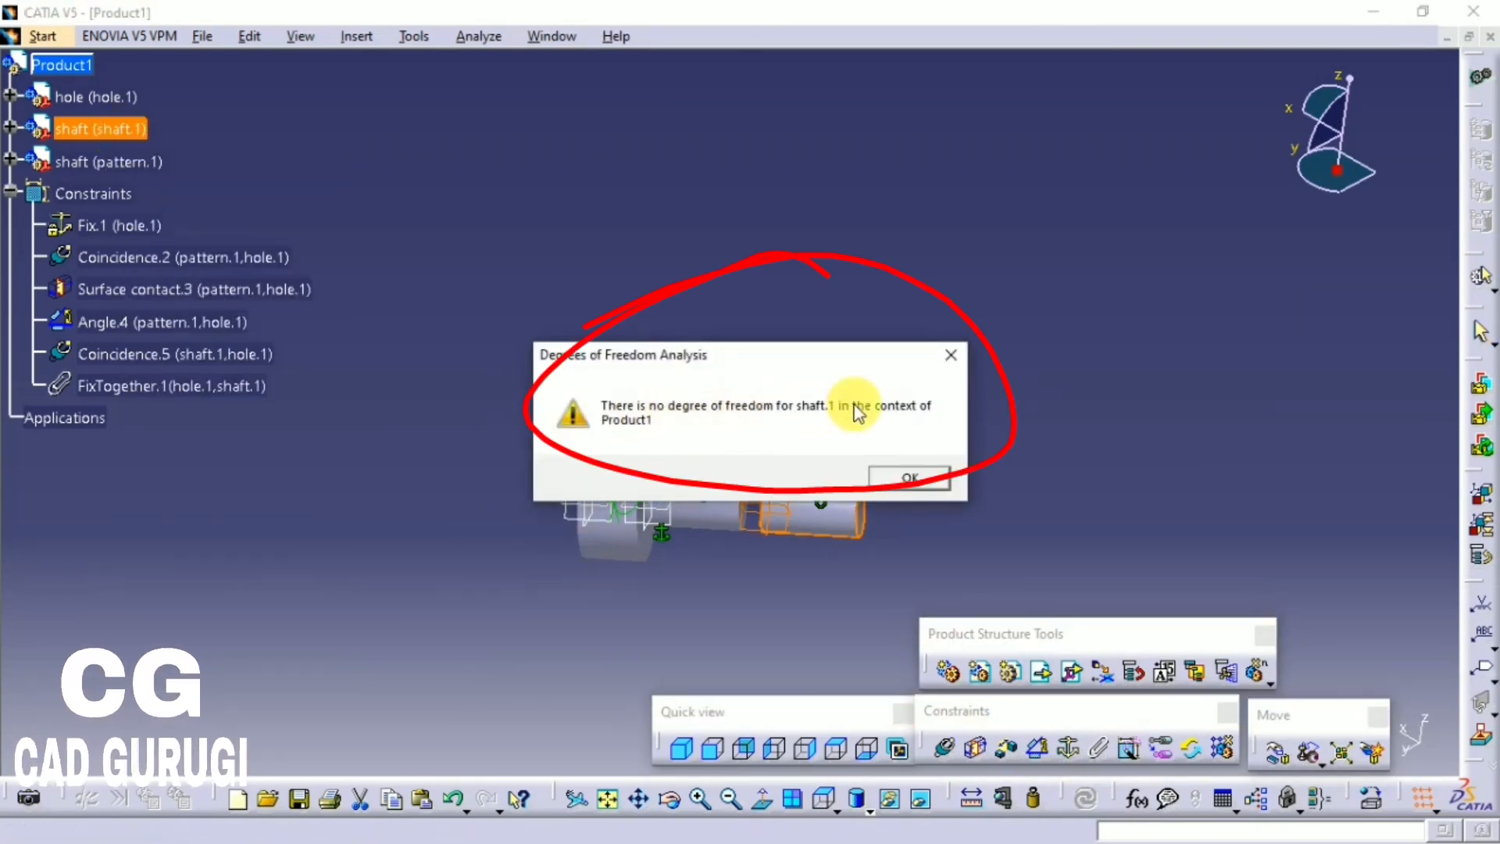
{"action": "left_click", "coordinate": [909, 476]}
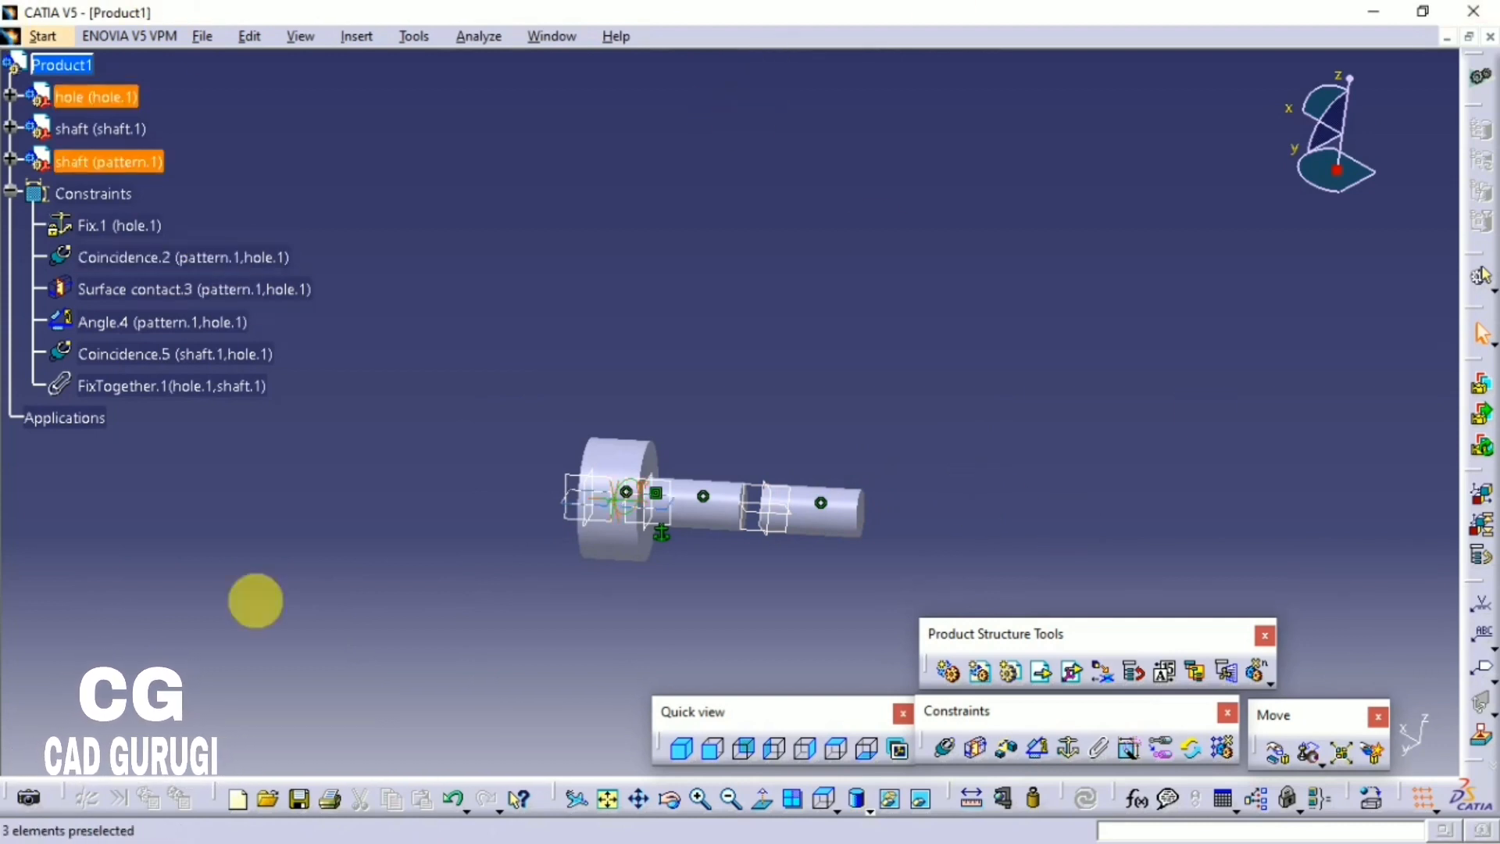
Step: Apply a Quick Constraint between the hole part's flat face and shaft.1's end face to make a surface contact, and update the assembly
{"action": "left_click", "coordinate": [1129, 754]}
{"action": "middle_click_drag", "start_coordinate": [603, 479], "coordinate": [473, 325]}
{"action": "left_click", "coordinate": [472, 325]}
{"action": "middle_click_drag", "start_coordinate": [723, 403], "coordinate": [1028, 480]}
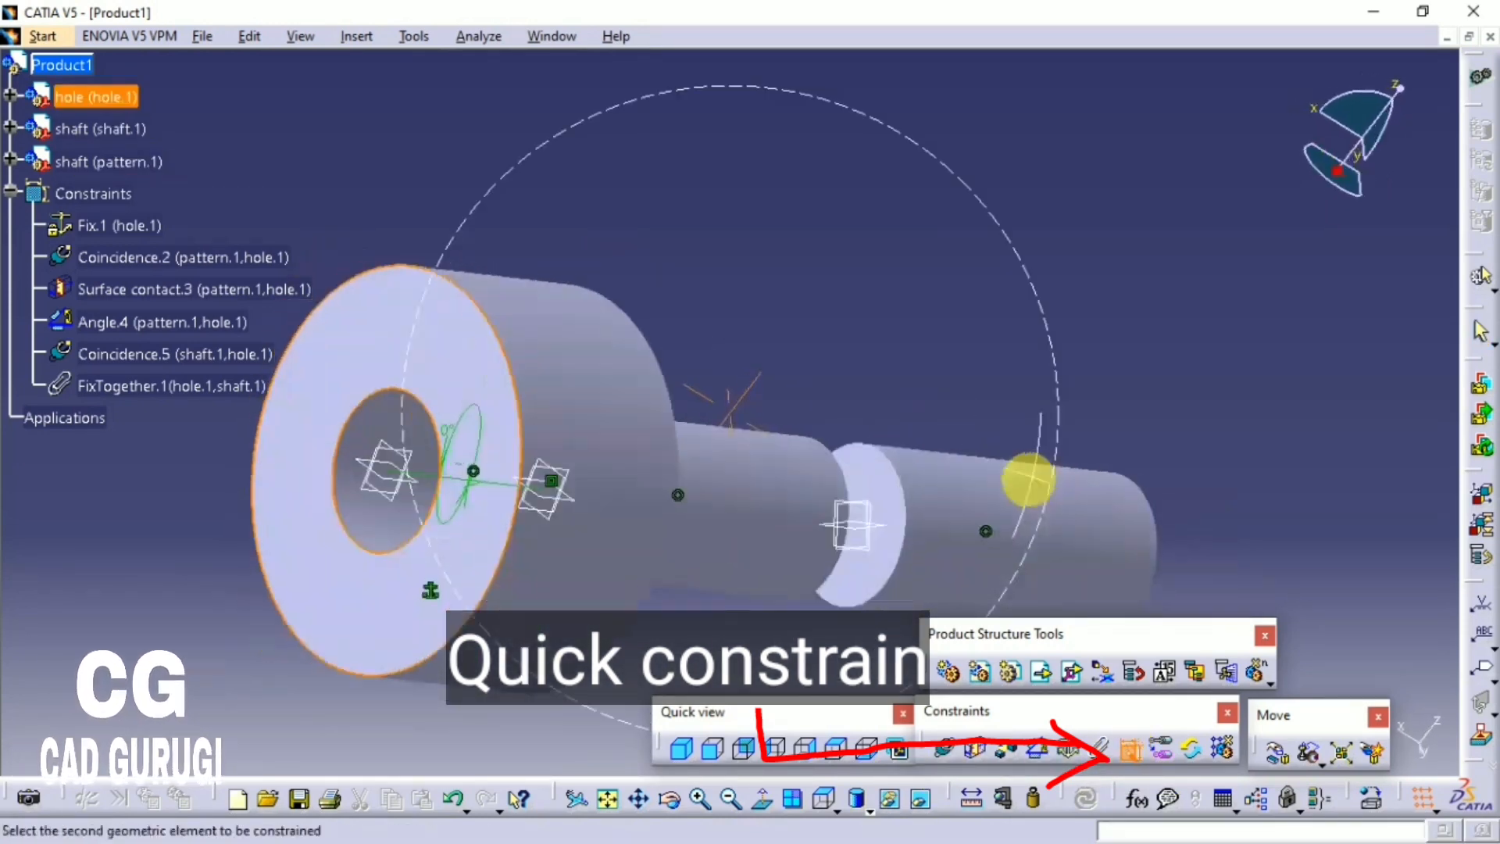
{"action": "left_click", "coordinate": [898, 532]}
{"action": "left_click", "coordinate": [1086, 797]}
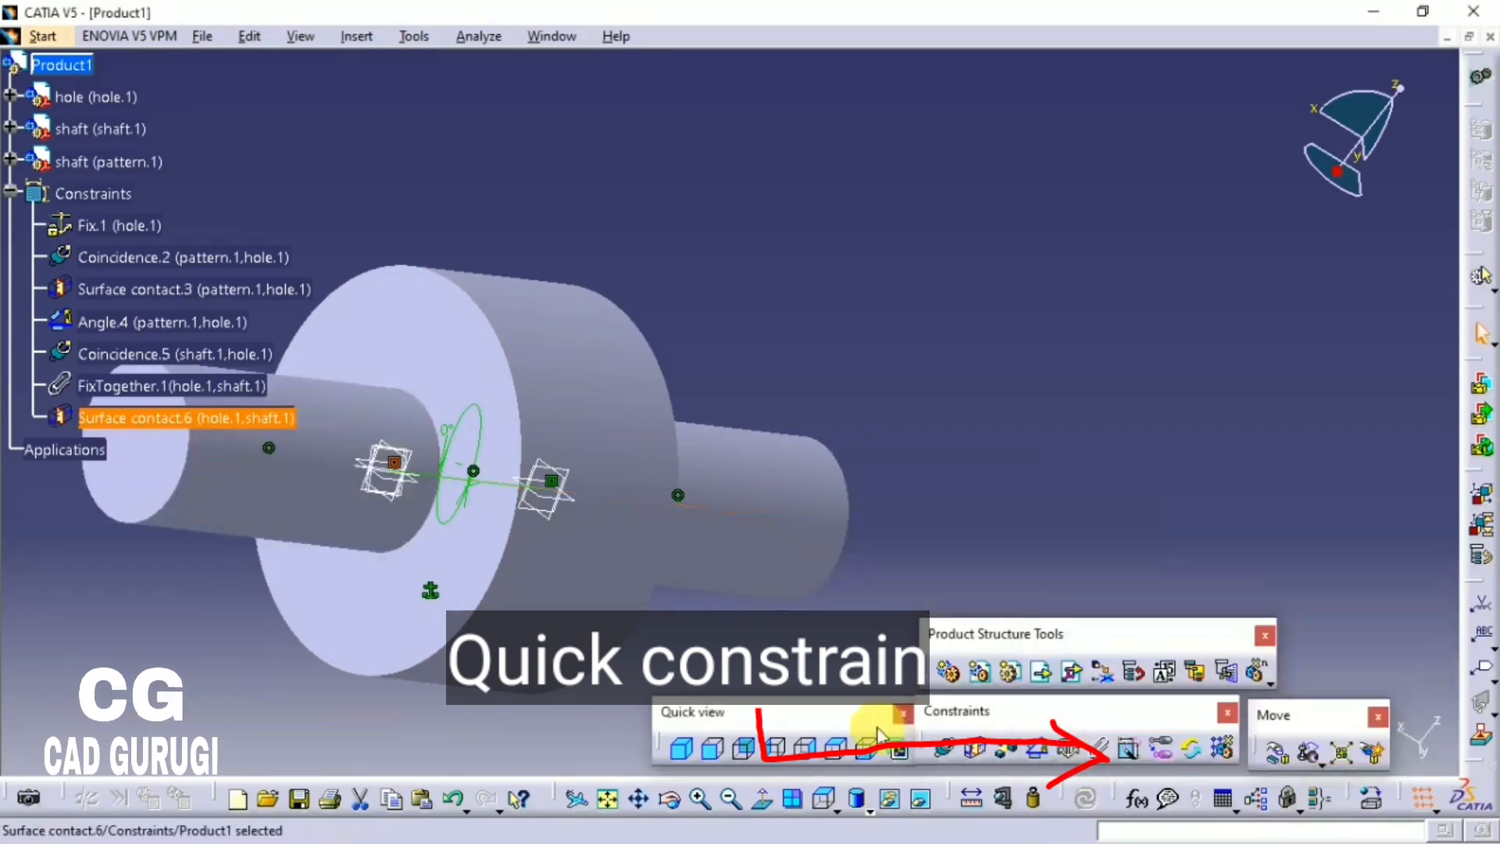
{"action": "middle_click_drag", "start_coordinate": [844, 547], "coordinate": [630, 593]}
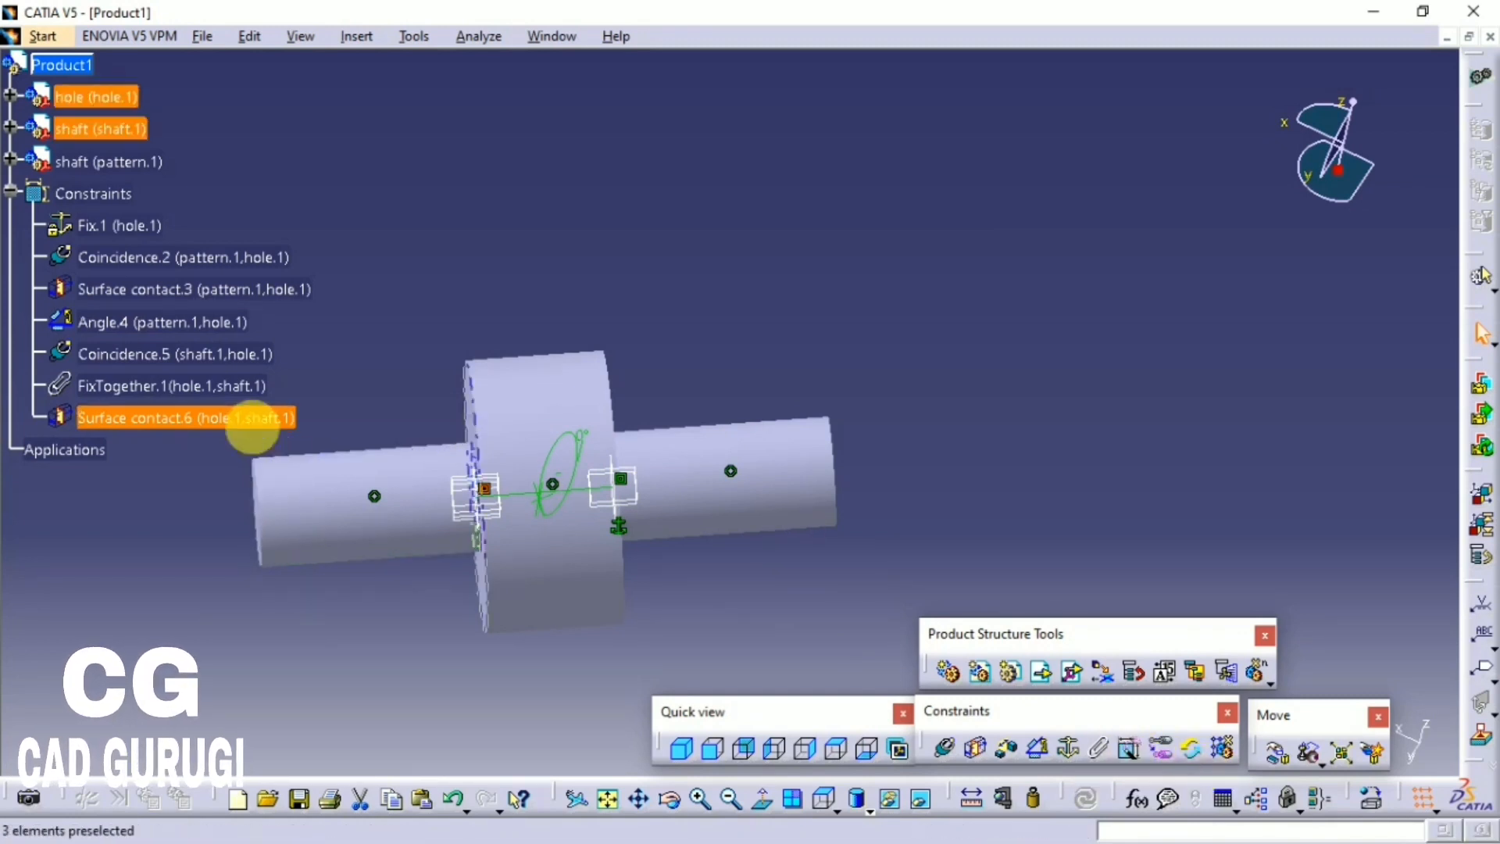
Step: Delete the Coincidence.5 constraint between shaft.1 and the hole part
{"action": "right_click", "coordinate": [196, 359]}
{"action": "left_click", "coordinate": [367, 623]}
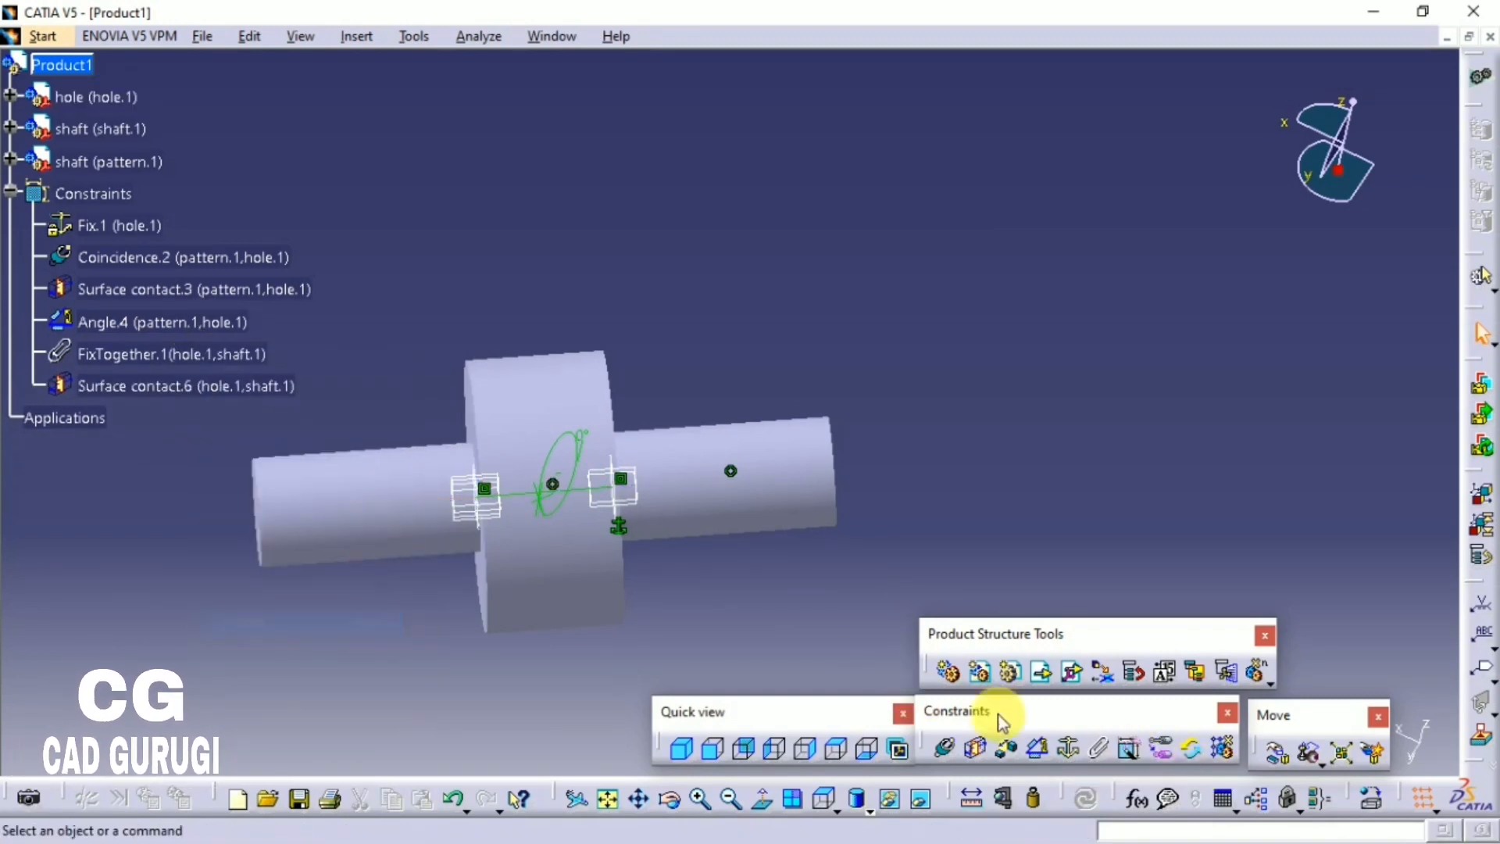
{"action": "left_click", "coordinate": [1280, 755]}
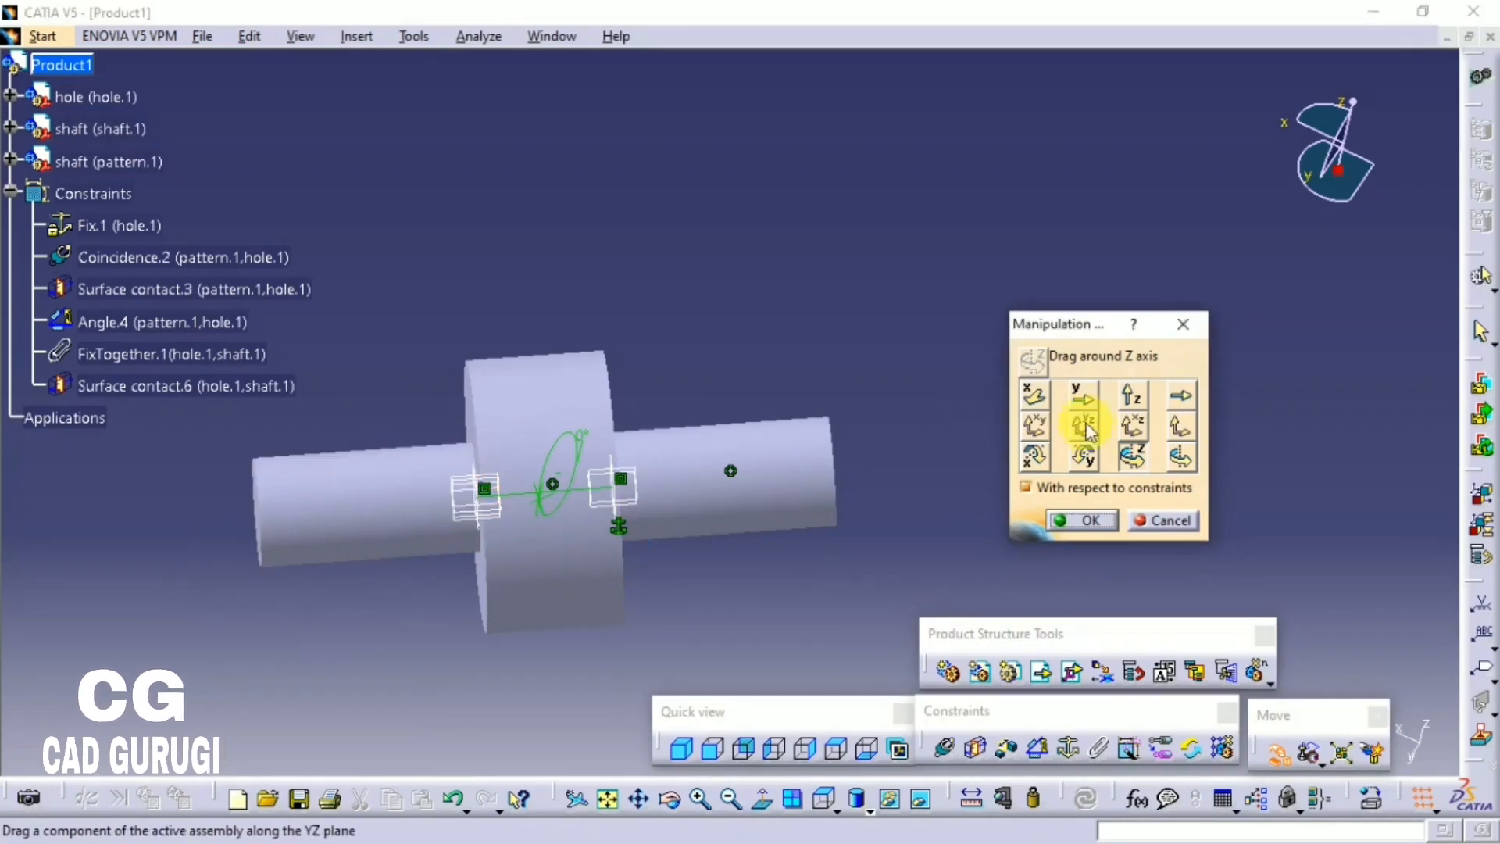
{"action": "left_click", "coordinate": [1132, 395]}
{"action": "right_click", "coordinate": [180, 358]}
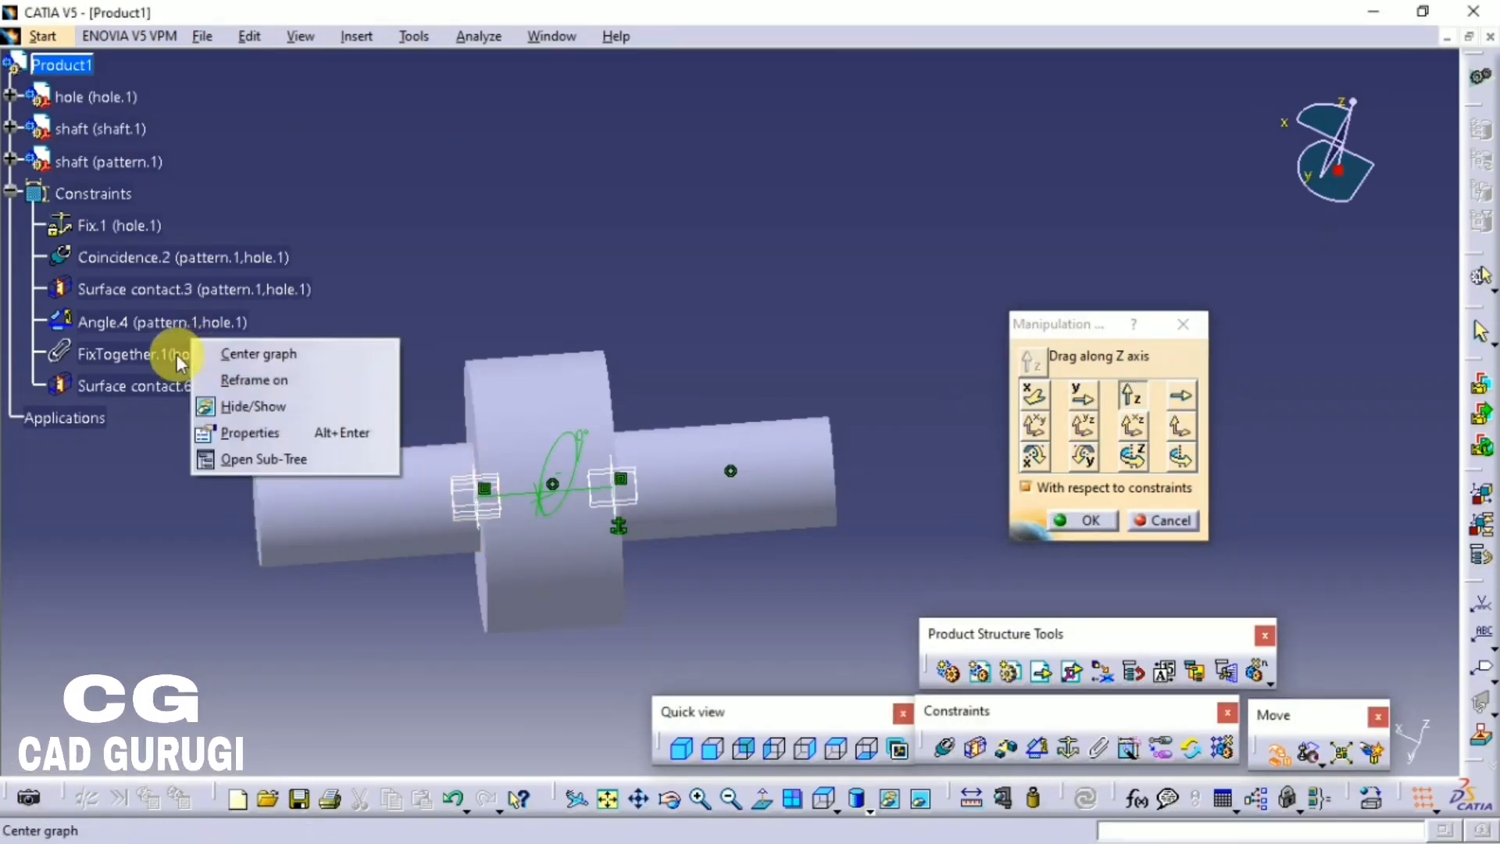
{"action": "left_click", "coordinate": [1177, 324]}
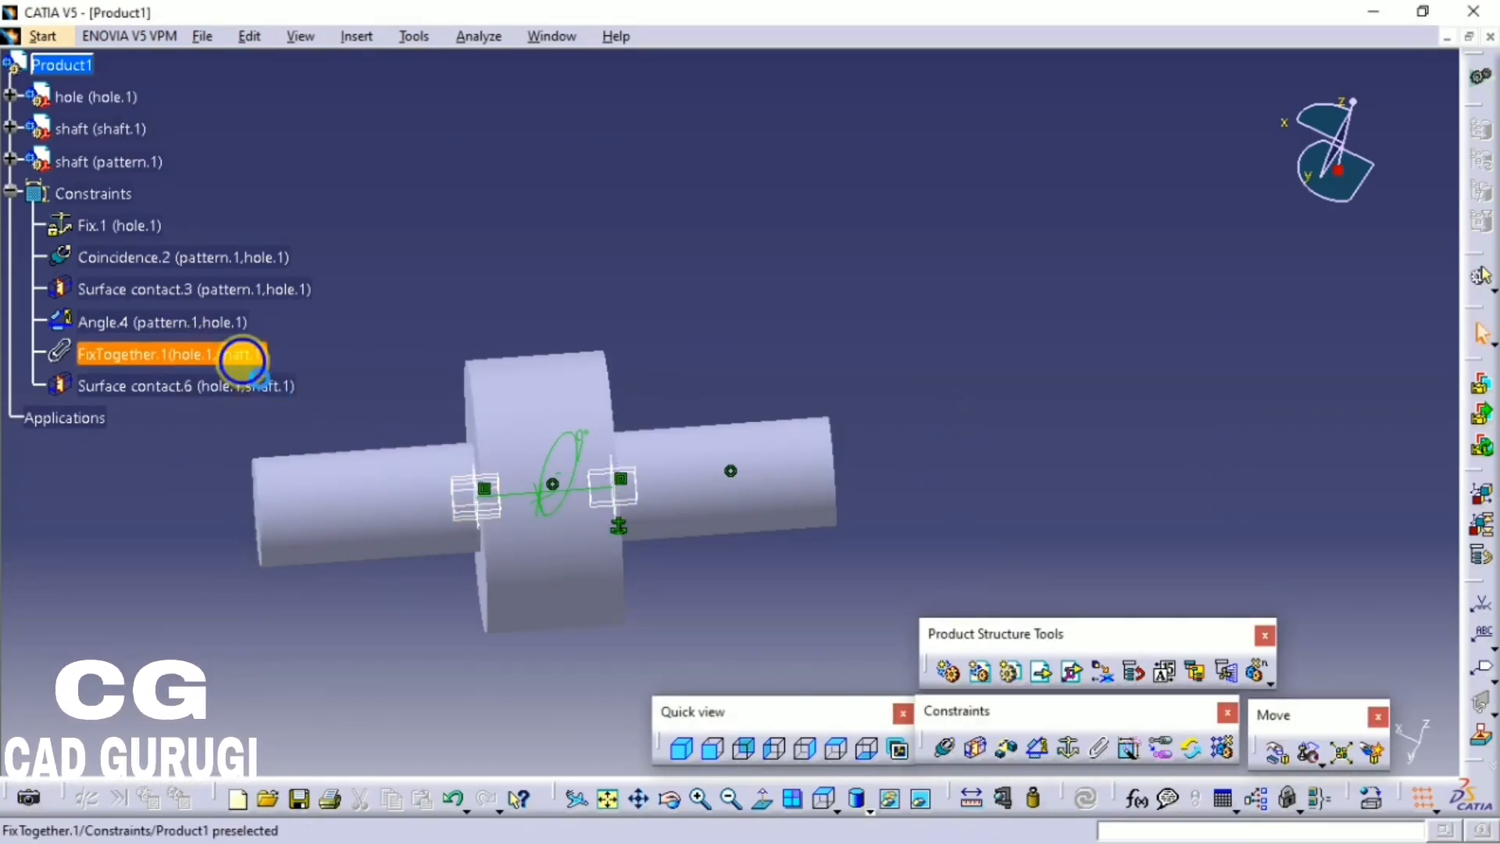
Step: Delete the FixTogether.1 relation between the hole part and shaft.1
{"action": "right_click", "coordinate": [242, 358]}
{"action": "left_click", "coordinate": [352, 621]}
Step: Move shaft.1 up along the Z axis, clear of the hole part, with respect to constraints, and accept the manipulation
{"action": "left_click", "coordinate": [401, 489]}
{"action": "left_click", "coordinate": [1281, 753]}
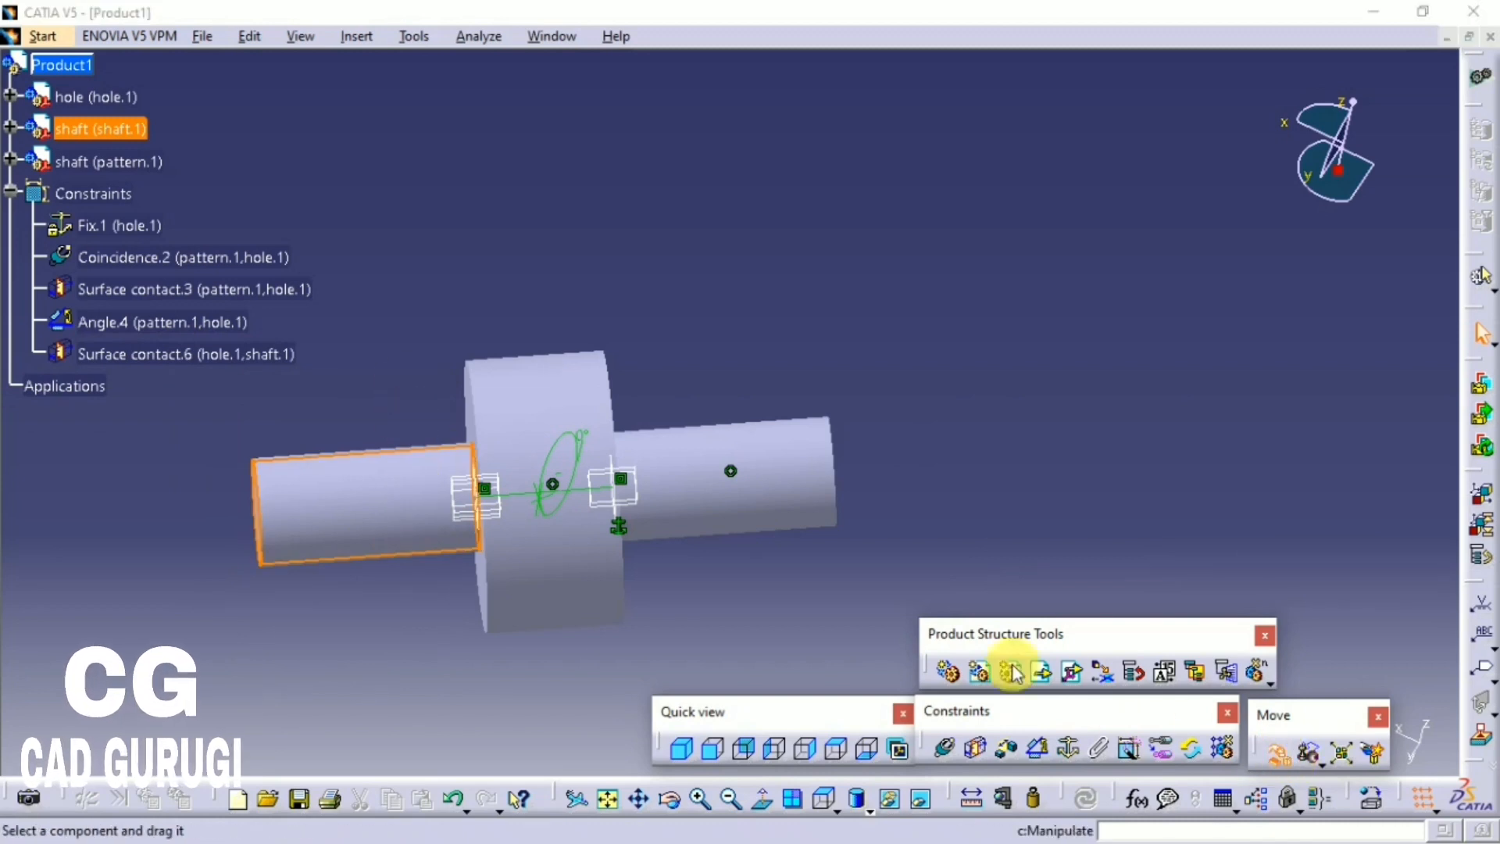
{"action": "left_click_drag", "start_coordinate": [383, 508], "coordinate": [517, 435]}
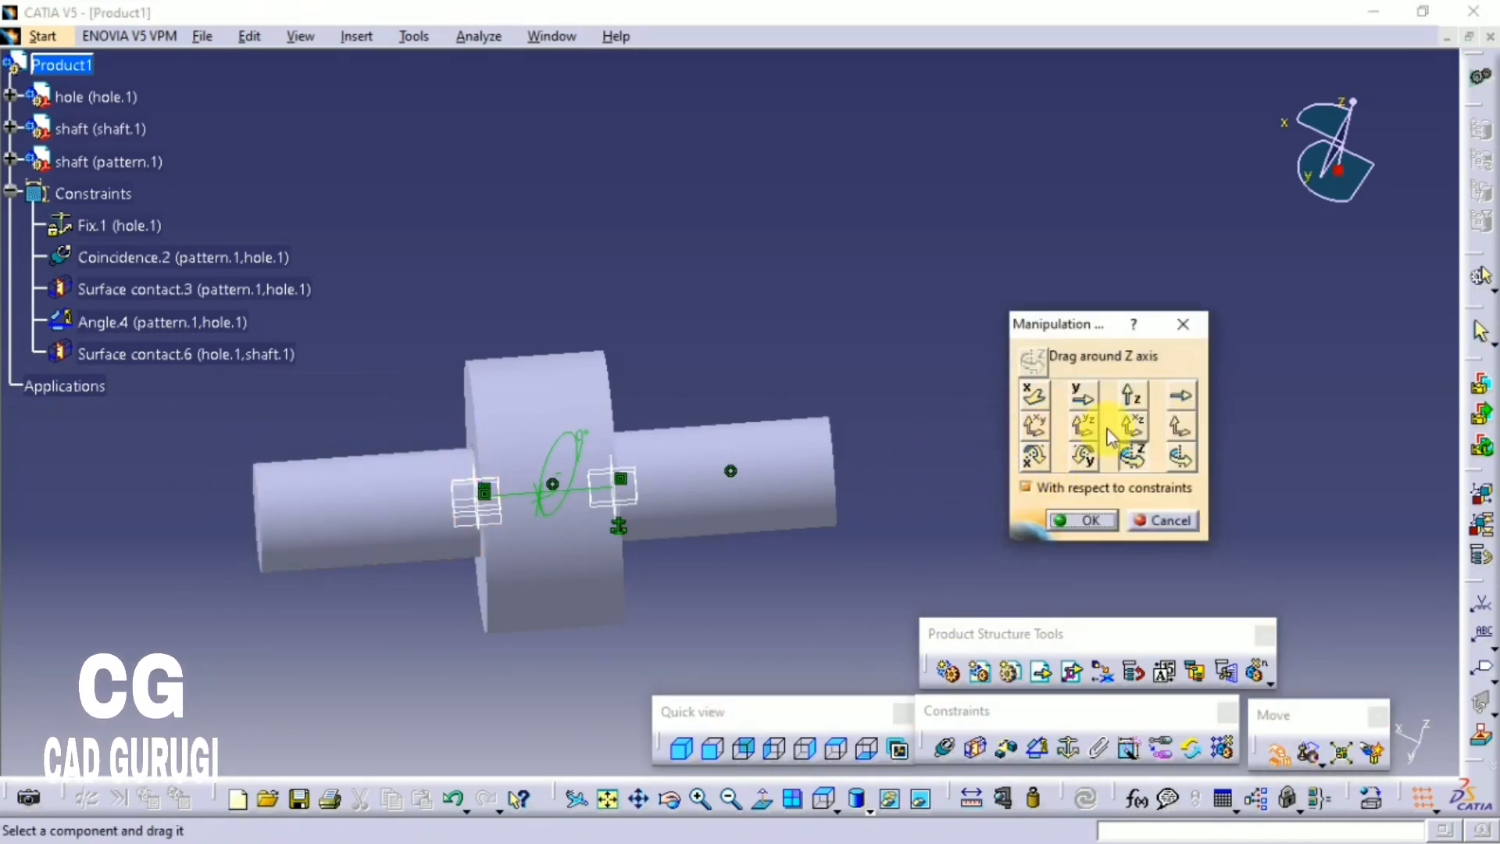
{"action": "left_click", "coordinate": [1130, 394]}
{"action": "left_click_drag", "start_coordinate": [401, 504], "coordinate": [572, 155]}
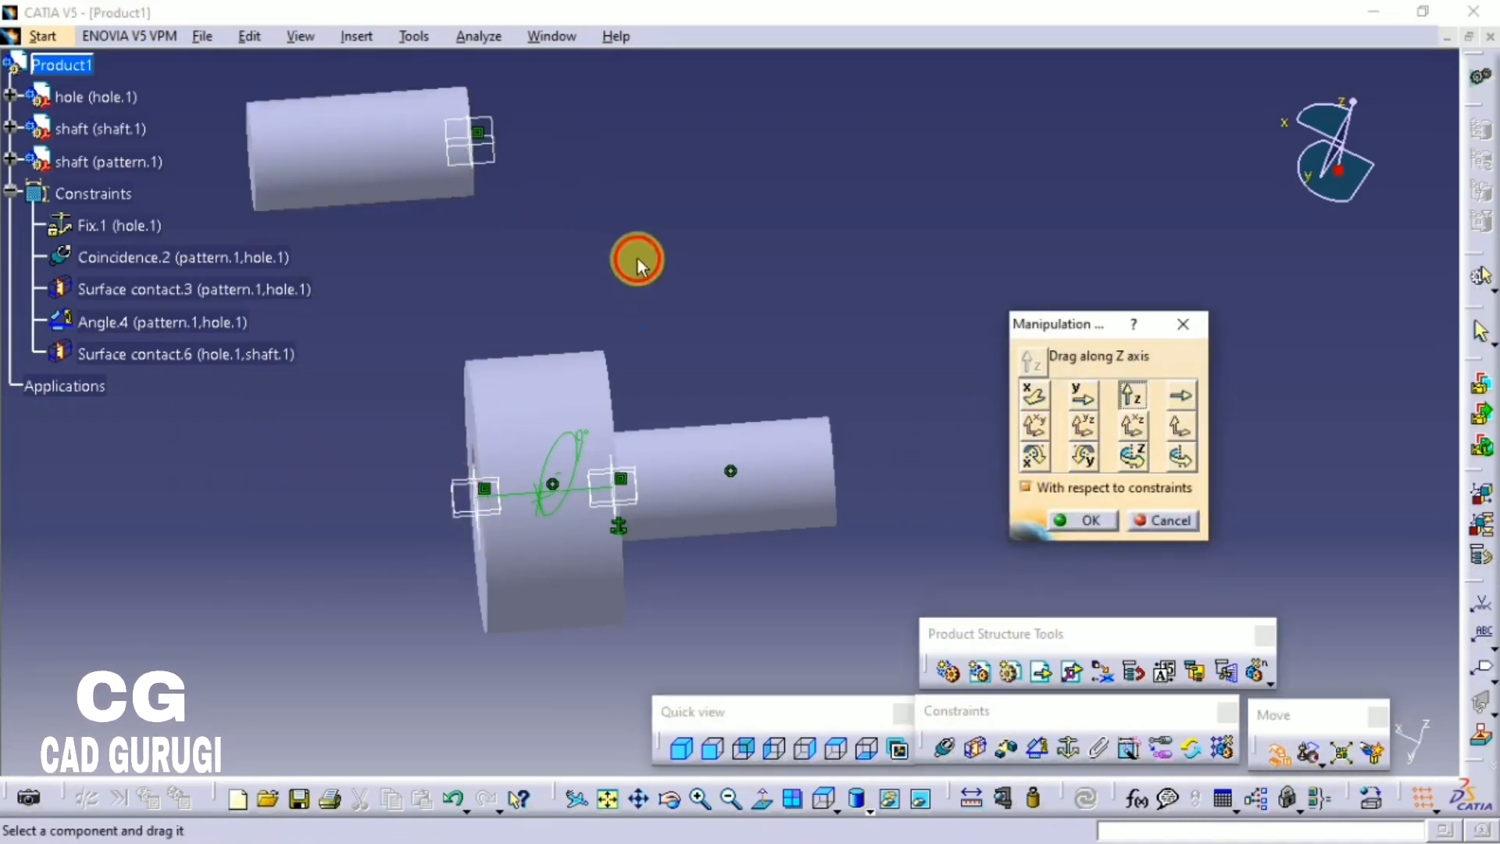
{"action": "left_click", "coordinate": [1094, 520]}
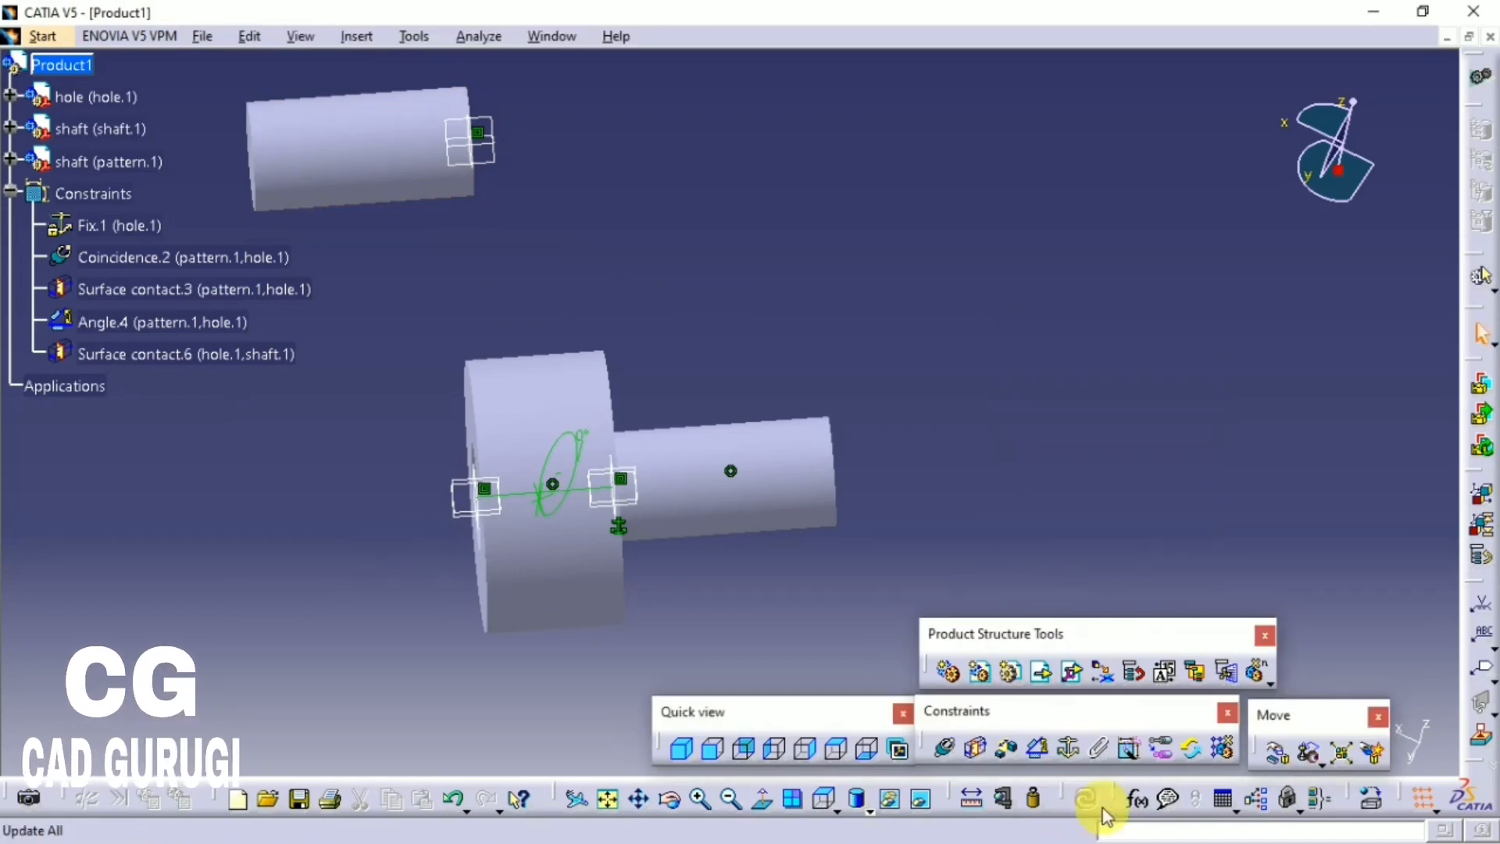
Step: Apply a Quick Constraint between the axes of the hole part and shaft.1 to make them coincident, and update the assembly
{"action": "left_click", "coordinate": [1130, 751]}
{"action": "left_click", "coordinate": [549, 541]}
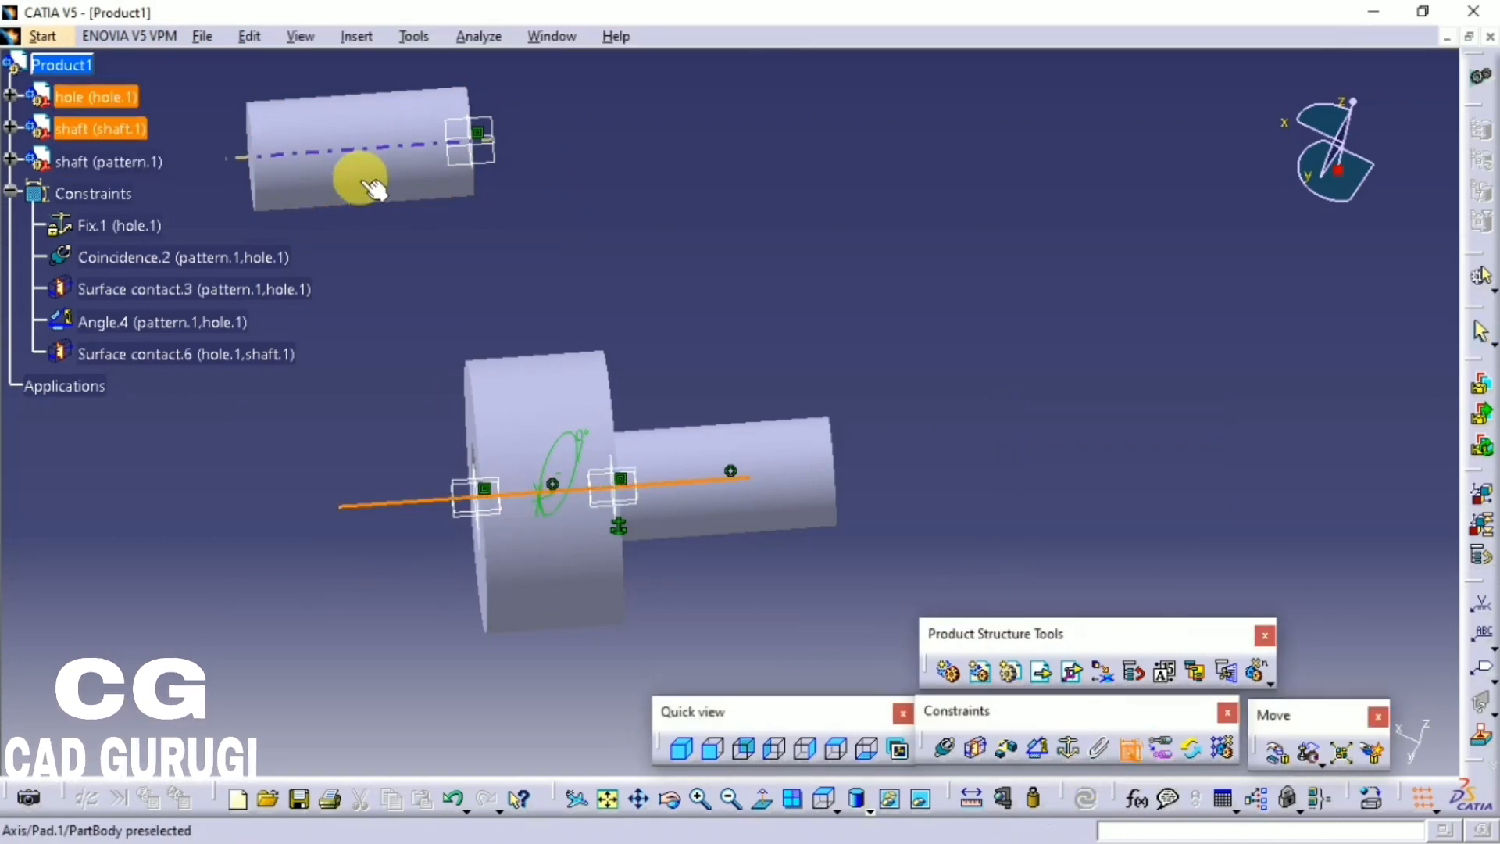
{"action": "left_click", "coordinate": [374, 187]}
{"action": "left_click", "coordinate": [1086, 797]}
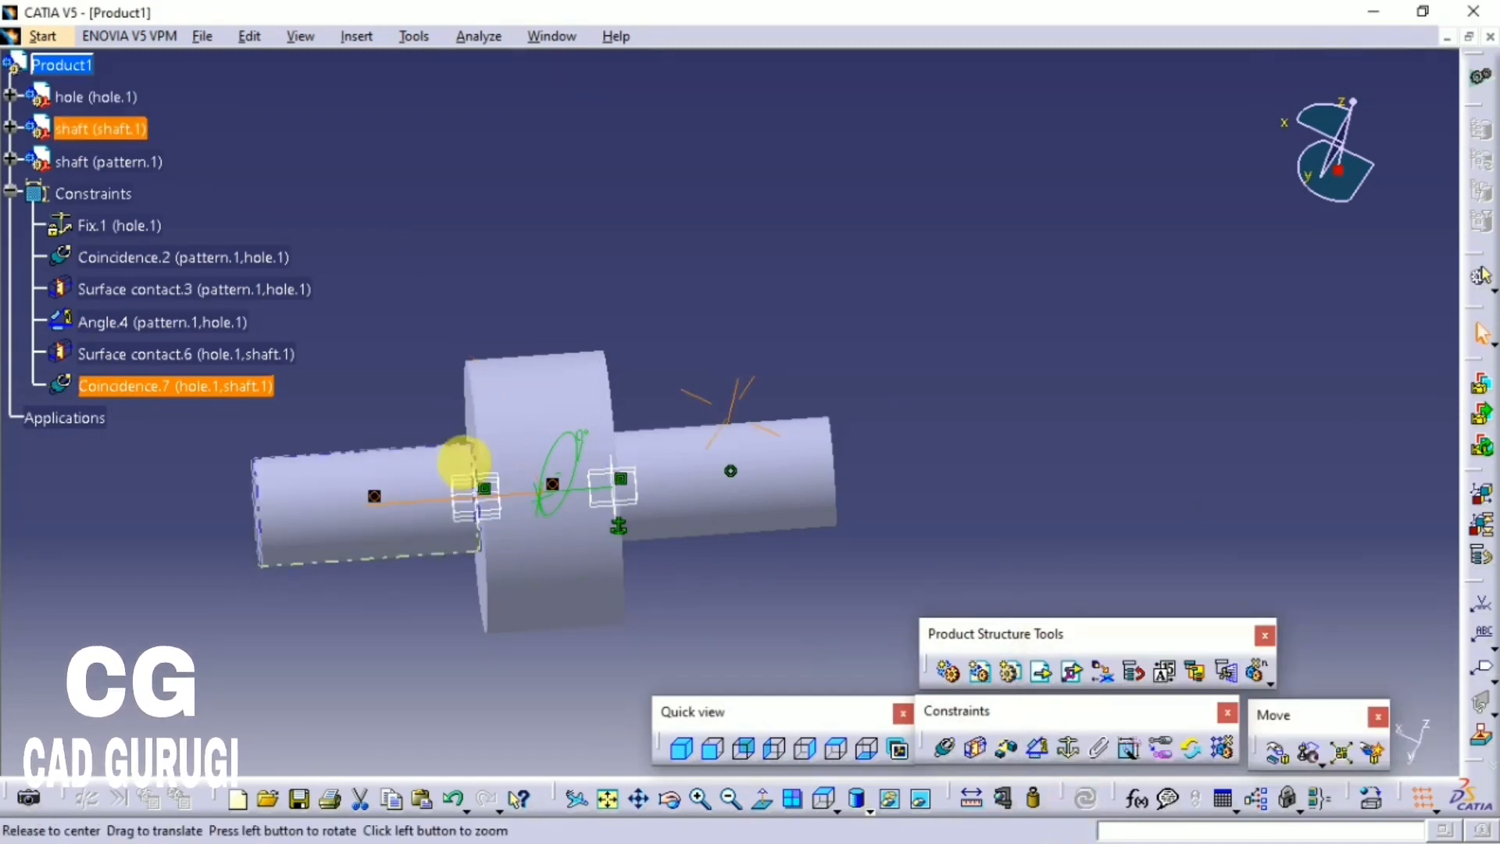
{"action": "middle_click_drag", "start_coordinate": [464, 461], "coordinate": [469, 654]}
{"action": "left_click", "coordinate": [1015, 462]}
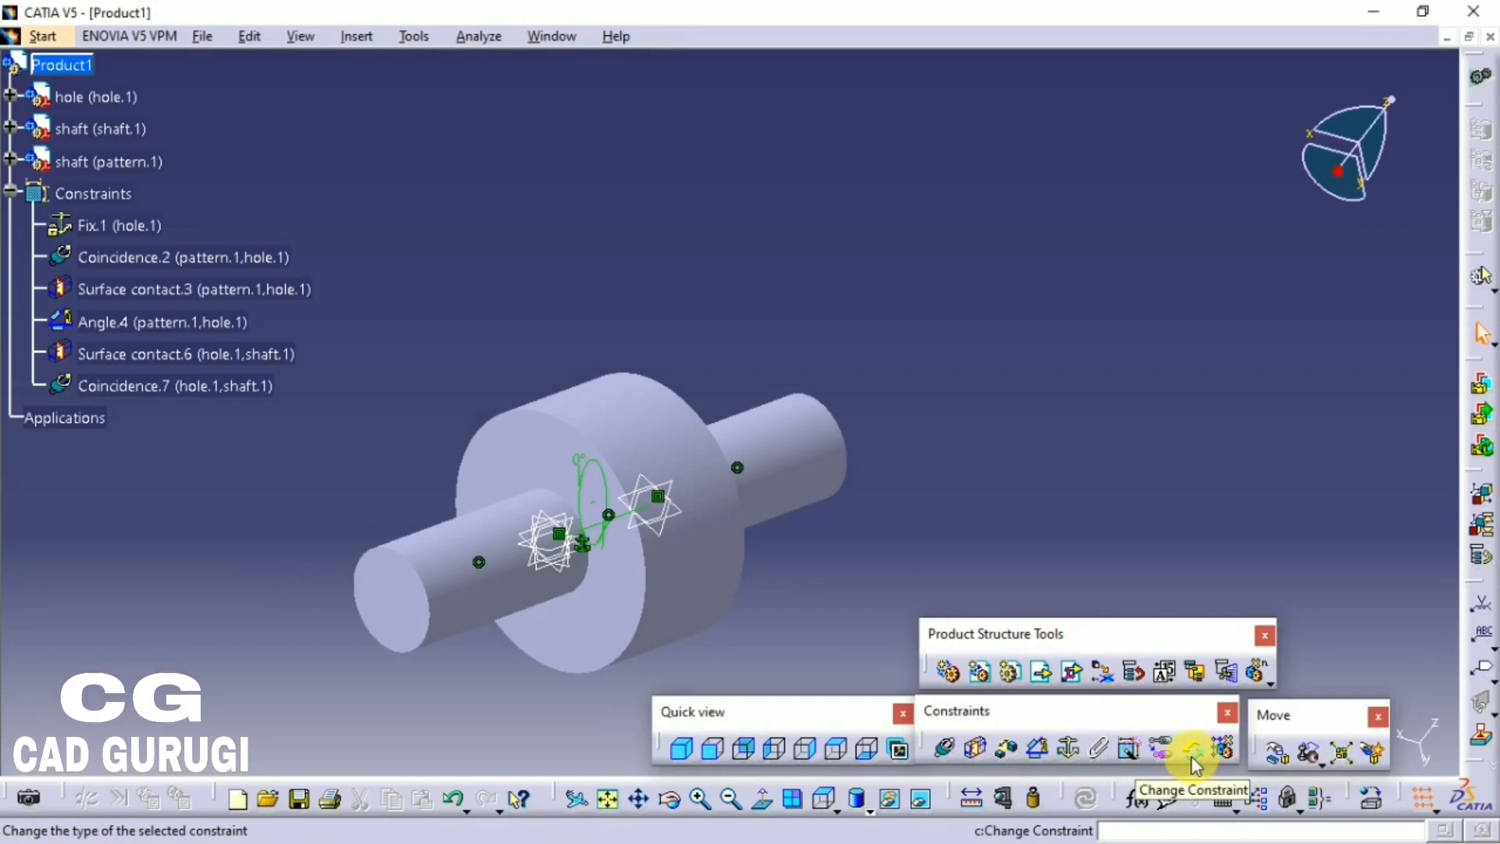
Step: Change the axis coincidence between the hole part and shaft.1 (Coincidence.7) to a Perpendicularity constraint
{"action": "left_click", "coordinate": [1272, 776]}
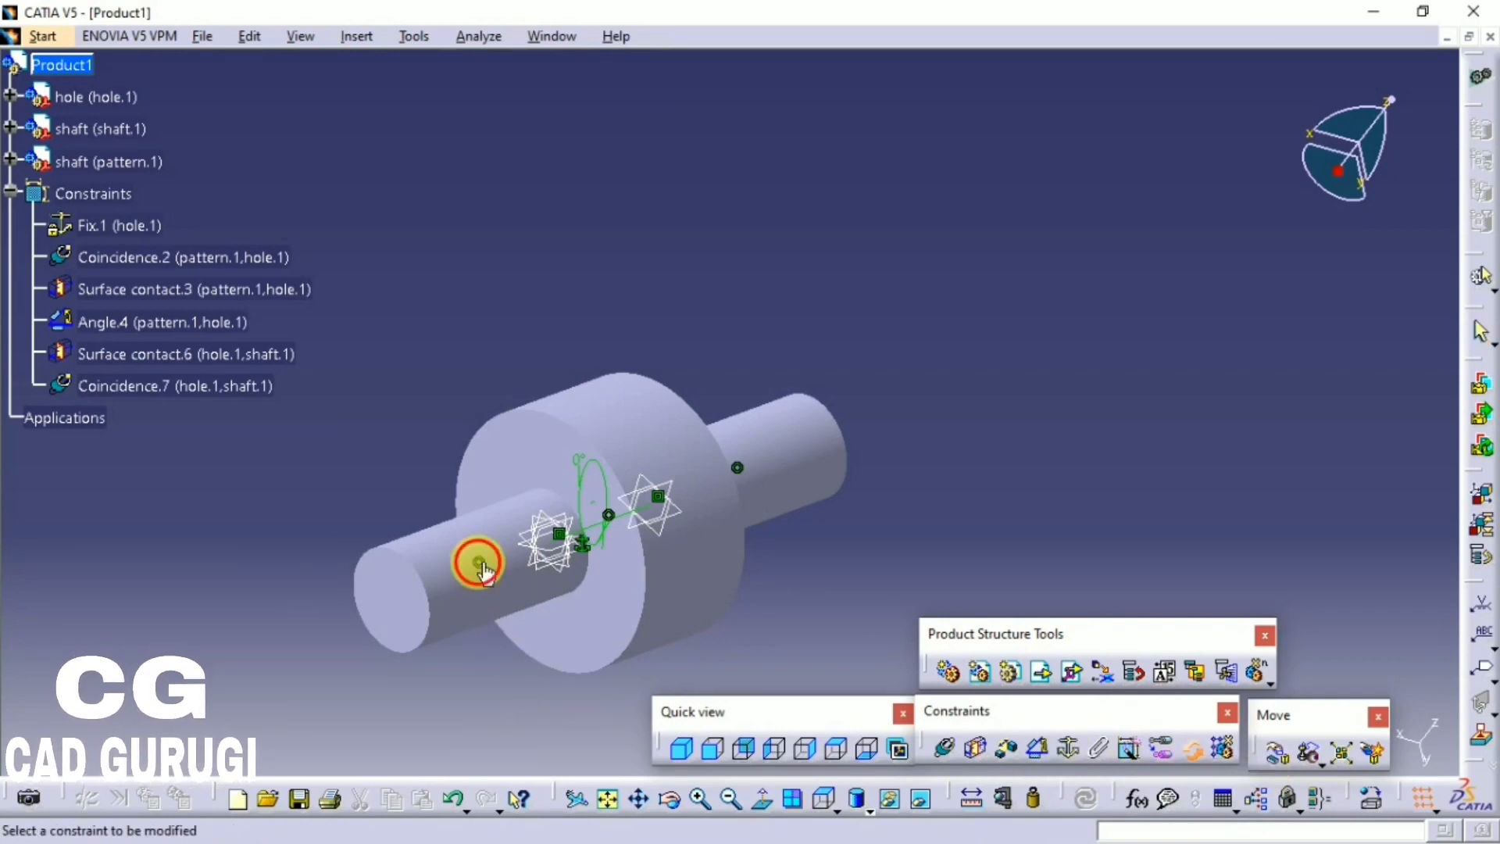
{"action": "left_click", "coordinate": [480, 565]}
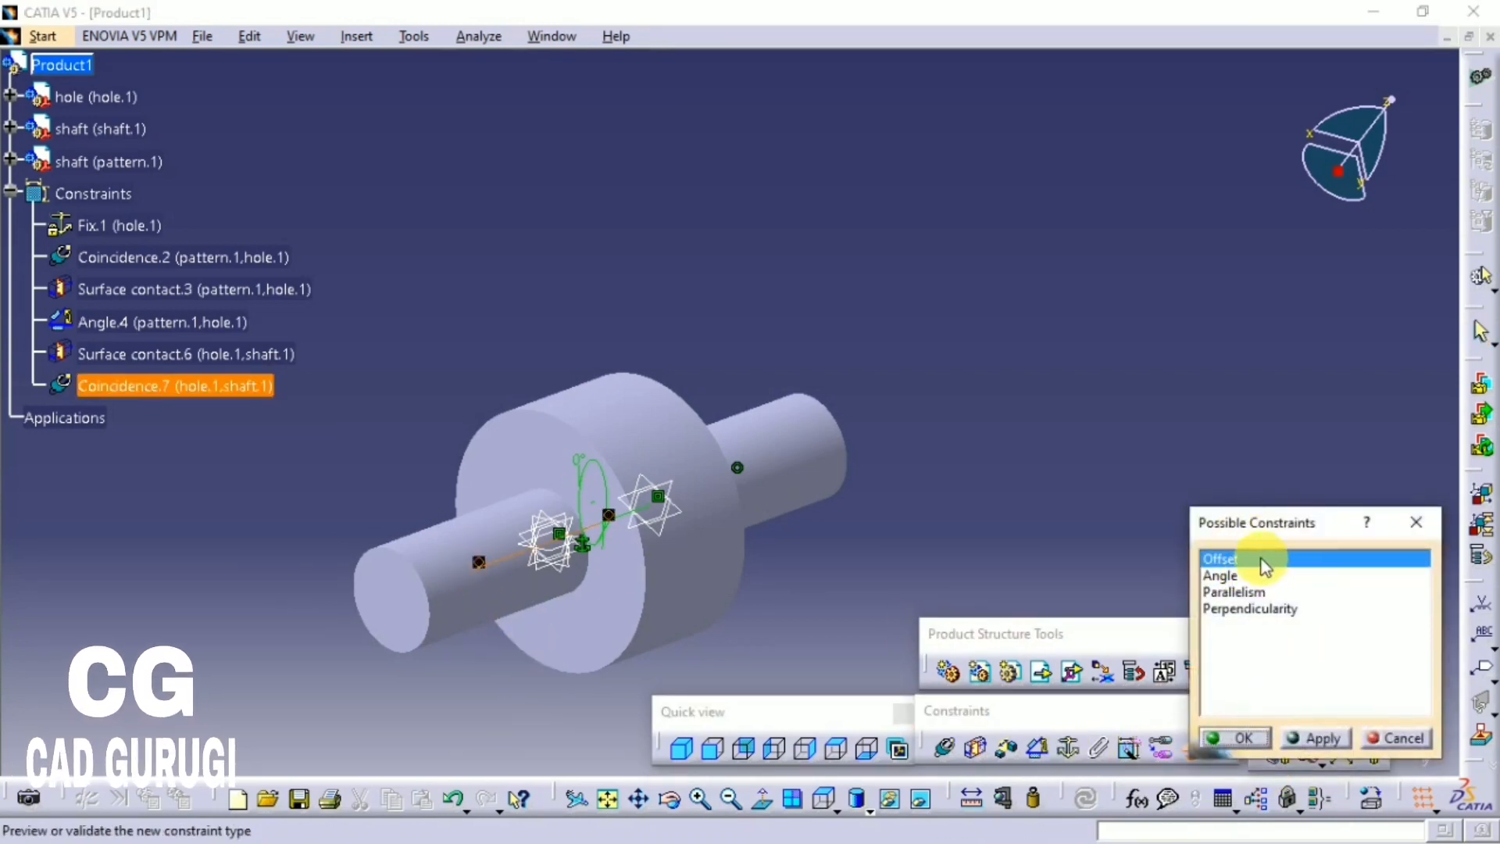
{"action": "left_click", "coordinate": [1248, 610]}
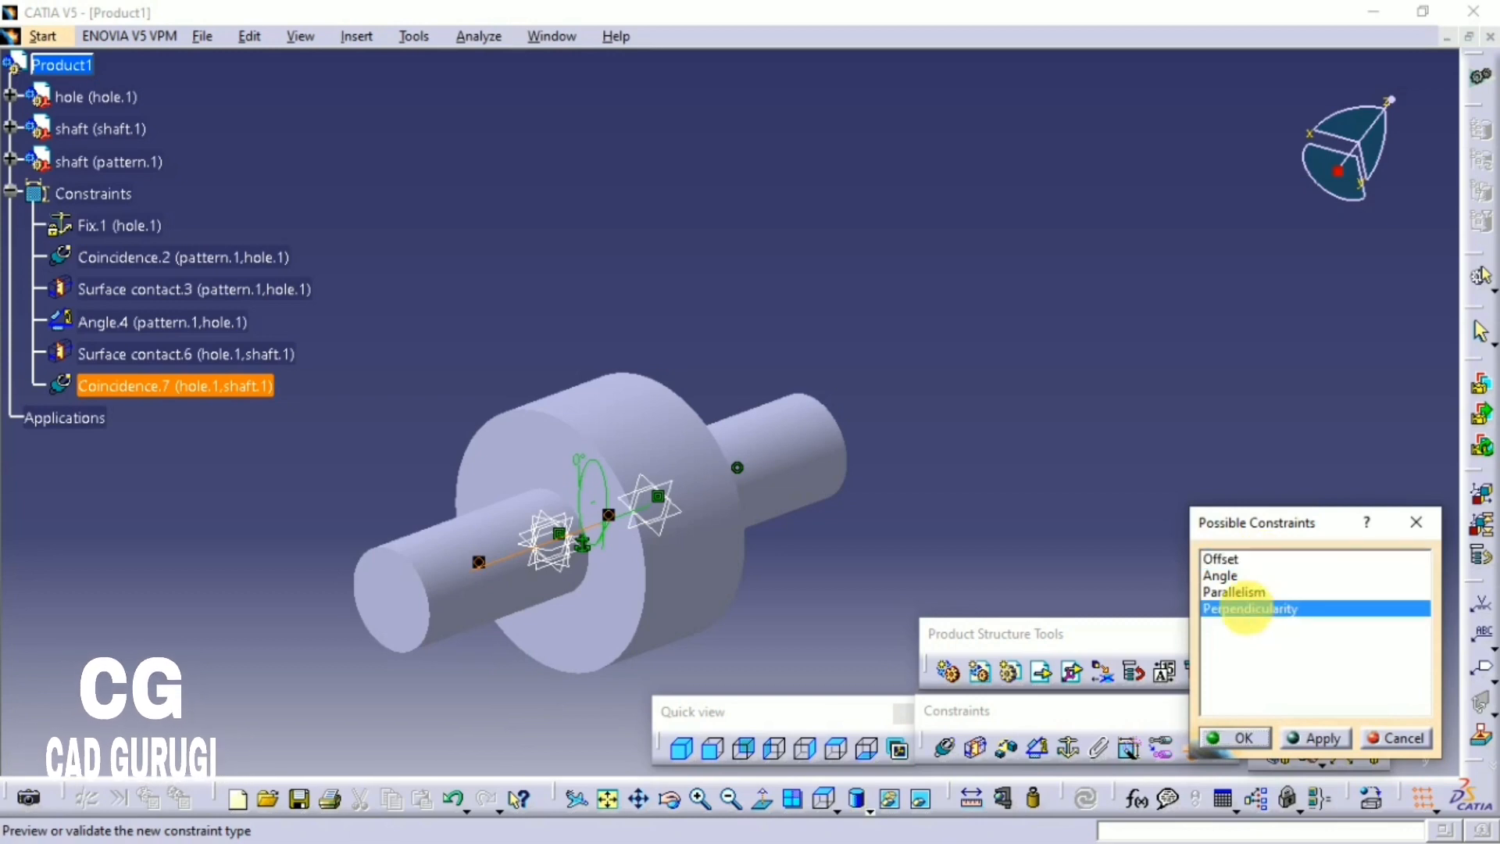
{"action": "left_click", "coordinate": [1243, 746]}
{"action": "middle_click_drag", "start_coordinate": [536, 536], "coordinate": [704, 352]}
{"action": "left_click", "coordinate": [677, 467]}
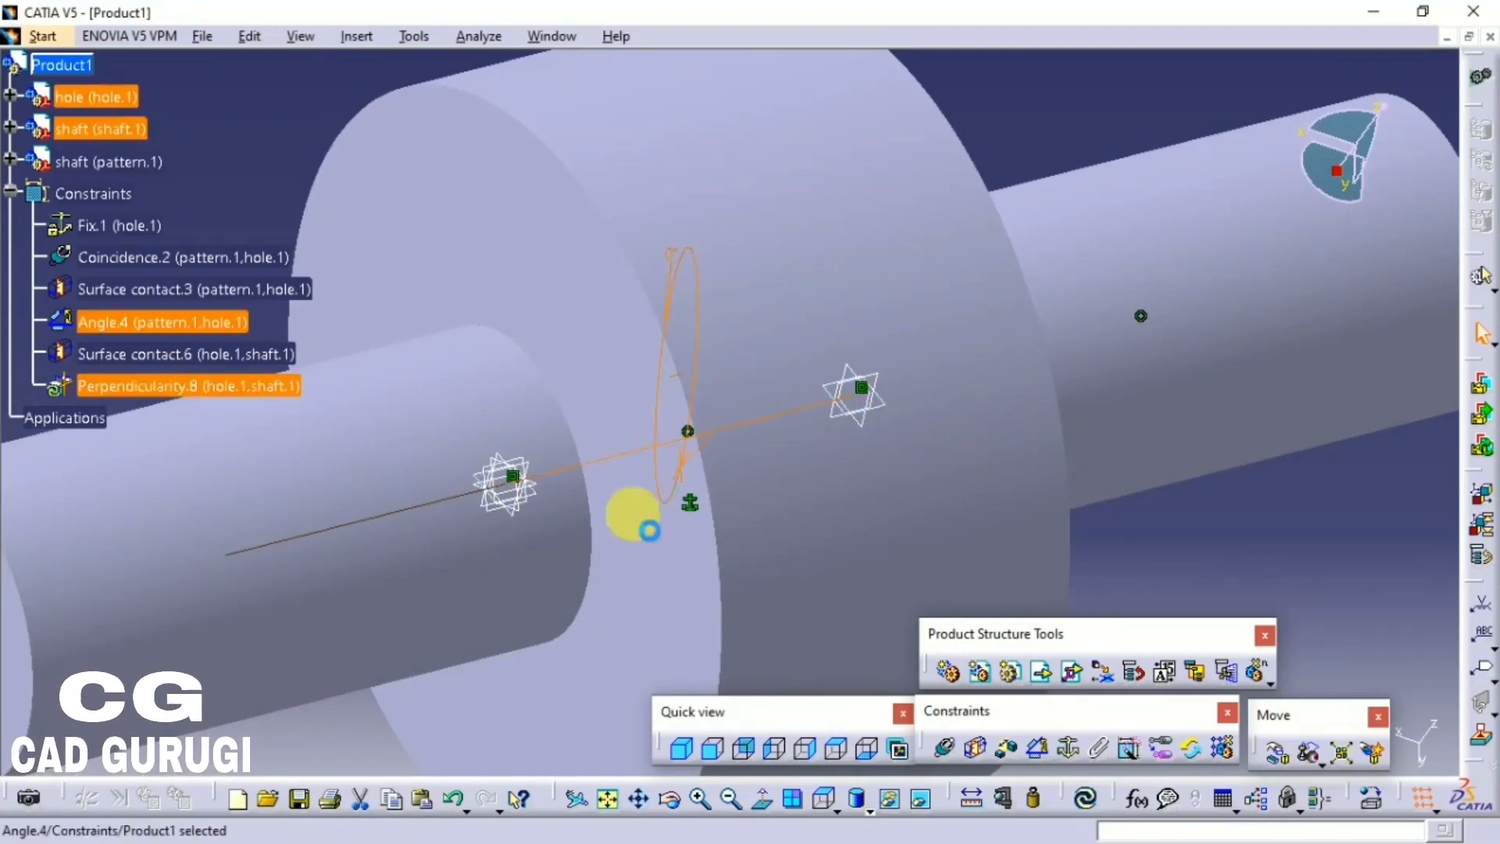
Step: Update the assembly, and undo the perpendicularity and Quick Constraint changes between the hole part and shaft.1
{"action": "middle_click_drag", "start_coordinate": [659, 437], "coordinate": [912, 561]}
{"action": "left_click", "coordinate": [911, 561]}
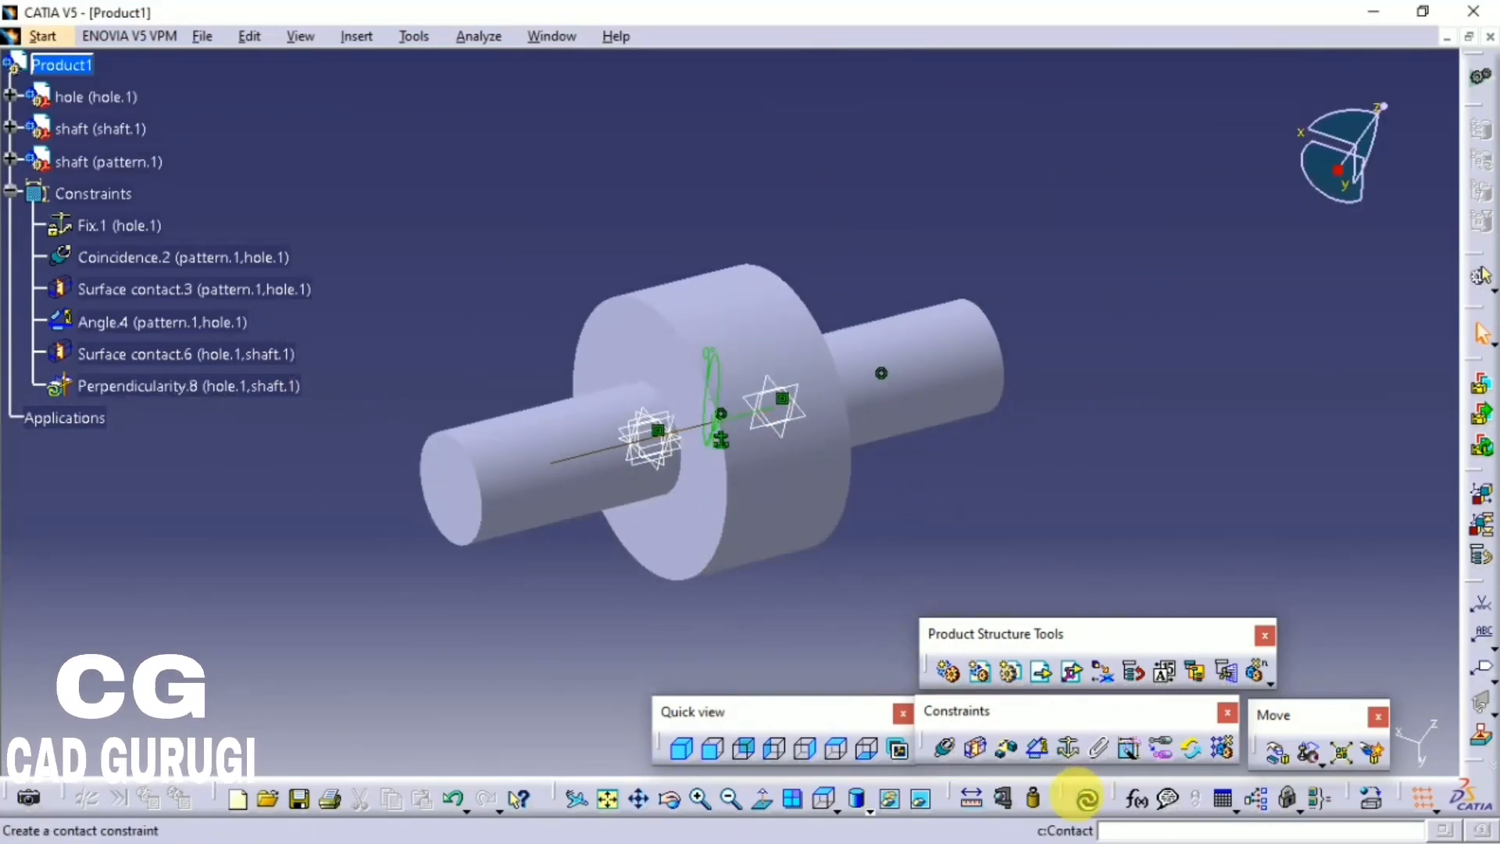
{"action": "left_click", "coordinate": [1083, 797]}
{"action": "left_click", "coordinate": [1180, 173]}
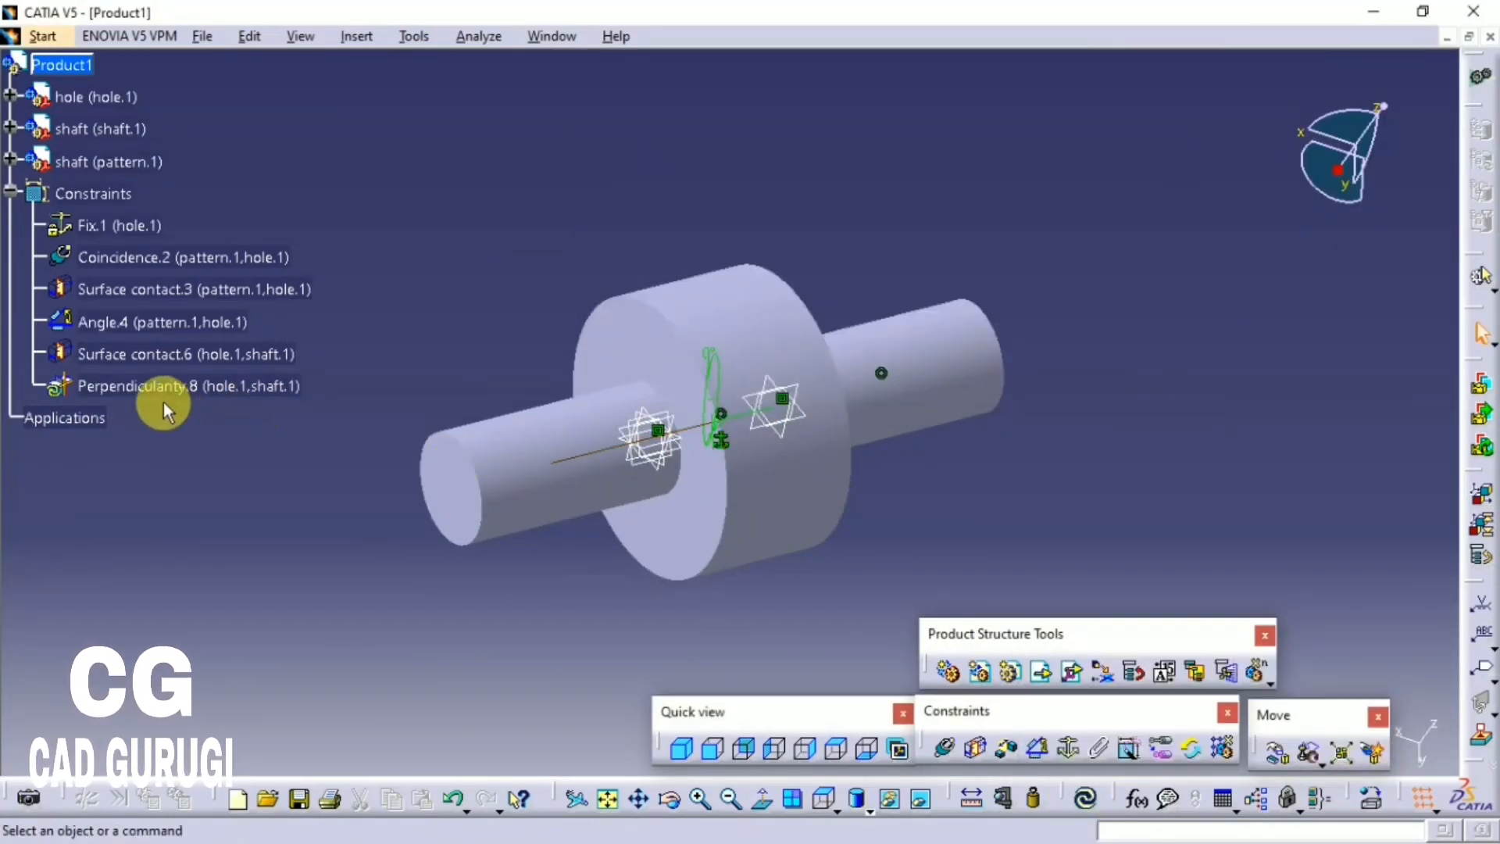
{"action": "key", "text": "ctrl+z"}
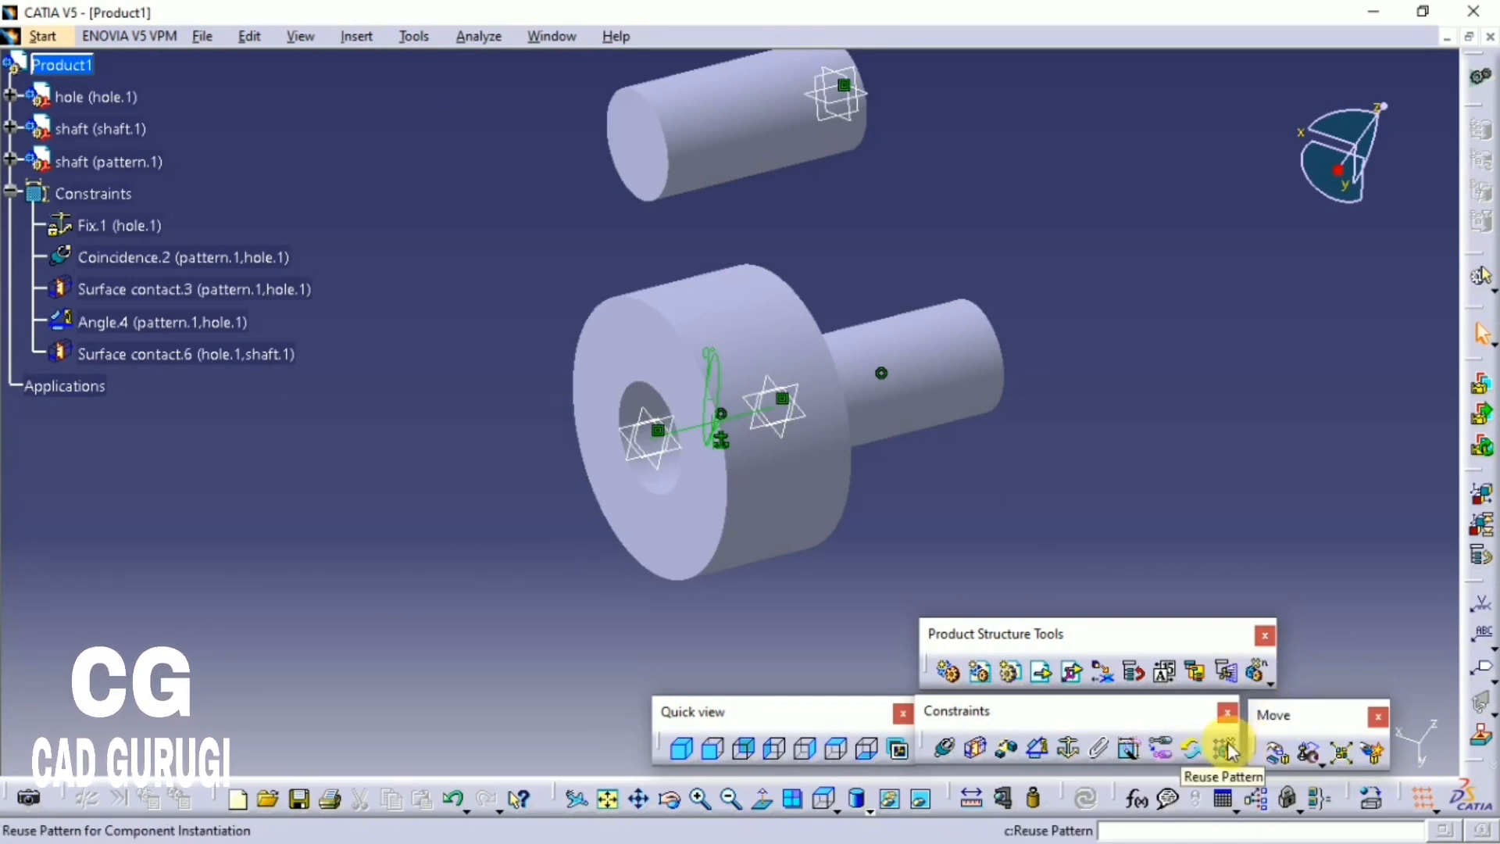
Step: Delete the hole, shaft and pattern components with all constraints from Product1, and close the shaft part document without saving
{"action": "middle_click_drag", "start_coordinate": [538, 167], "coordinate": [516, 234], "text": "ctrl"}
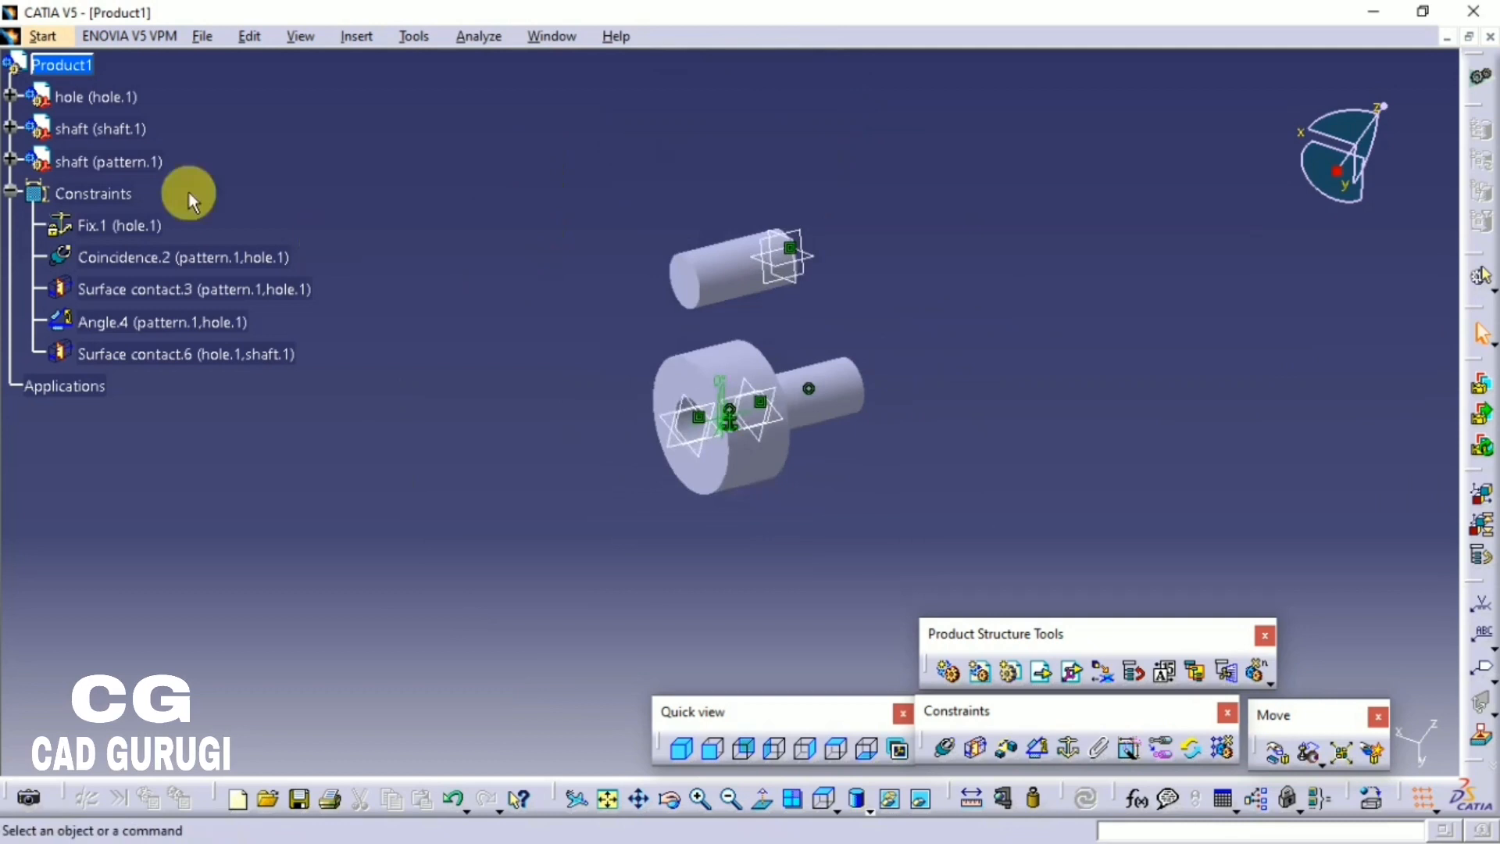
{"action": "left_click", "coordinate": [43, 101]}
{"action": "left_click", "coordinate": [111, 189], "text": "shift"}
{"action": "right_click", "coordinate": [116, 178]}
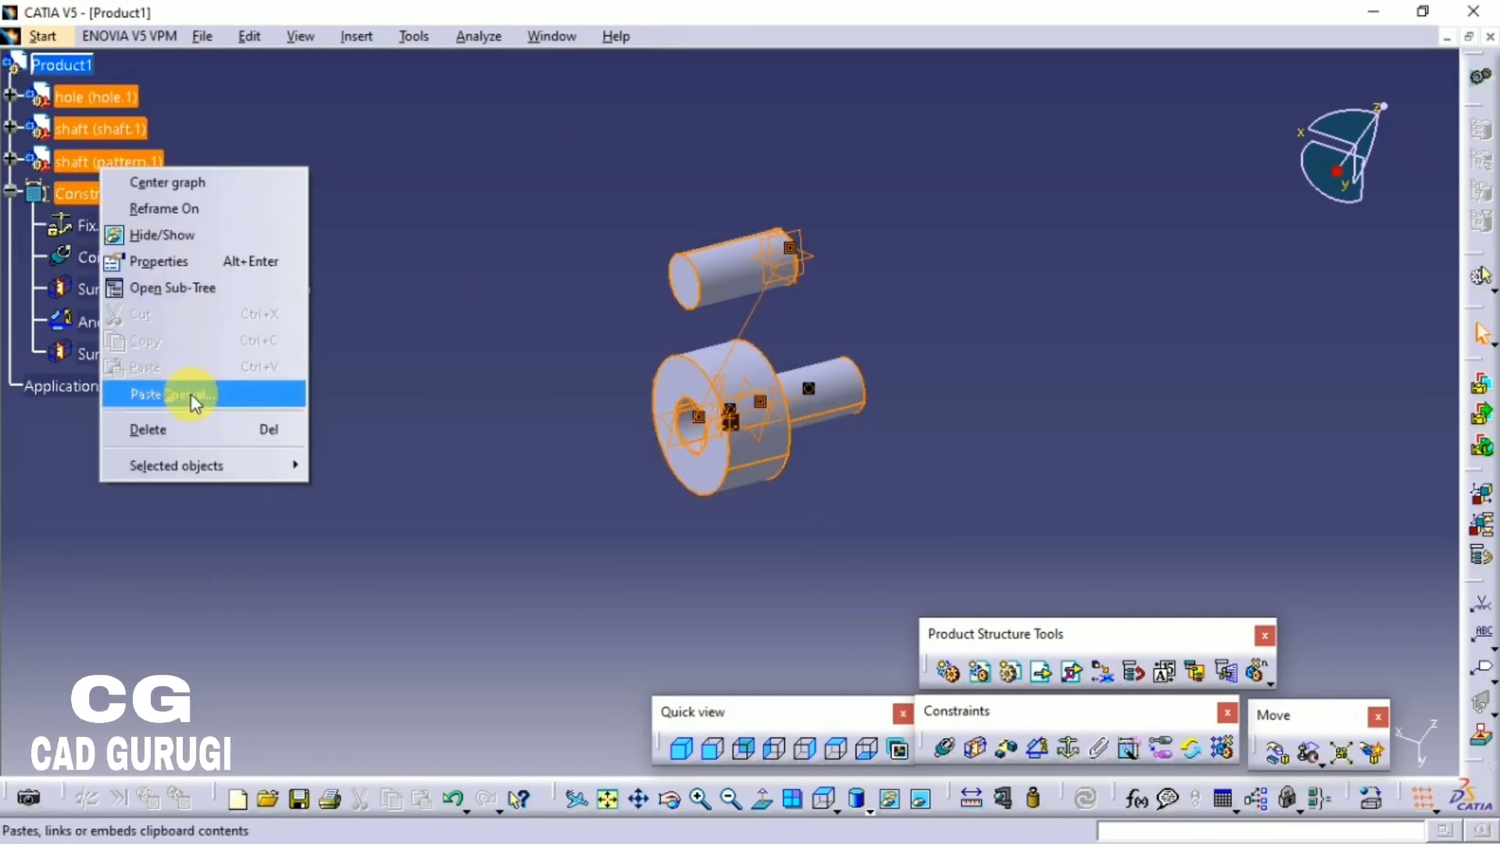
{"action": "left_click", "coordinate": [185, 428]}
{"action": "left_click", "coordinate": [1157, 616]}
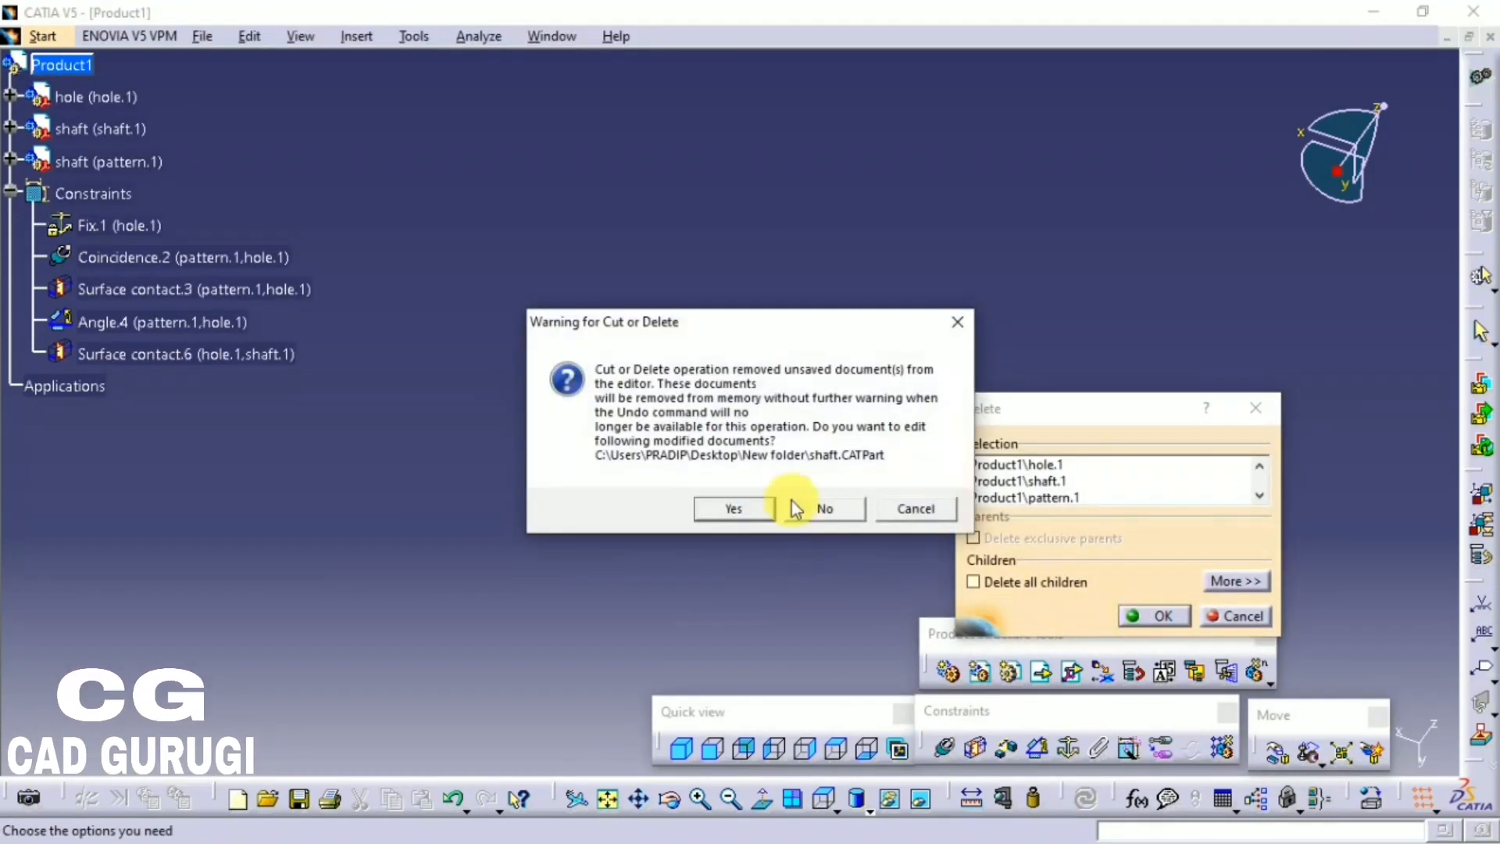
{"action": "left_click", "coordinate": [734, 509]}
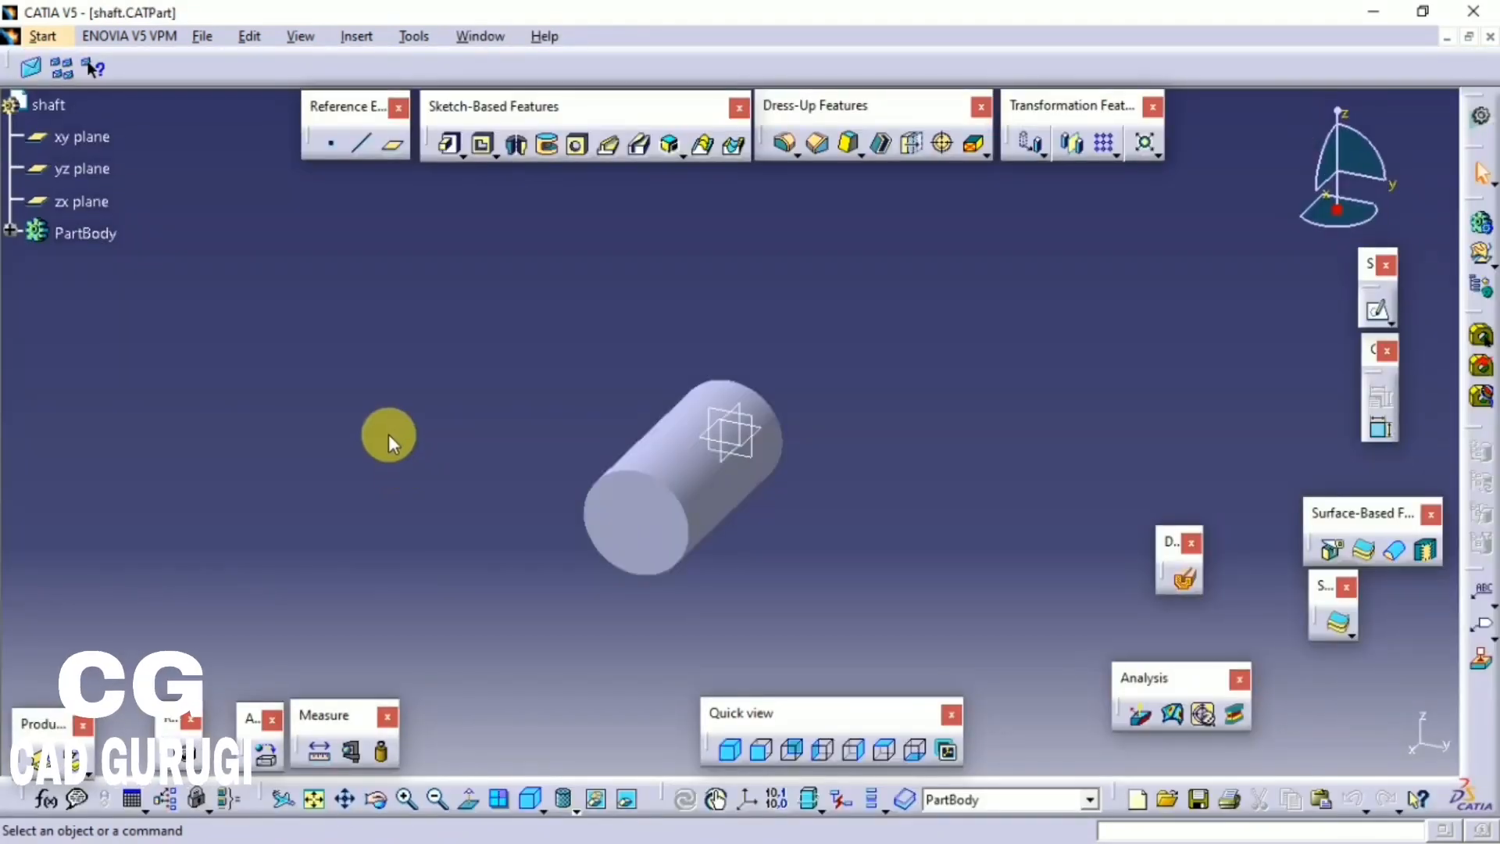
{"action": "left_click", "coordinate": [1490, 36]}
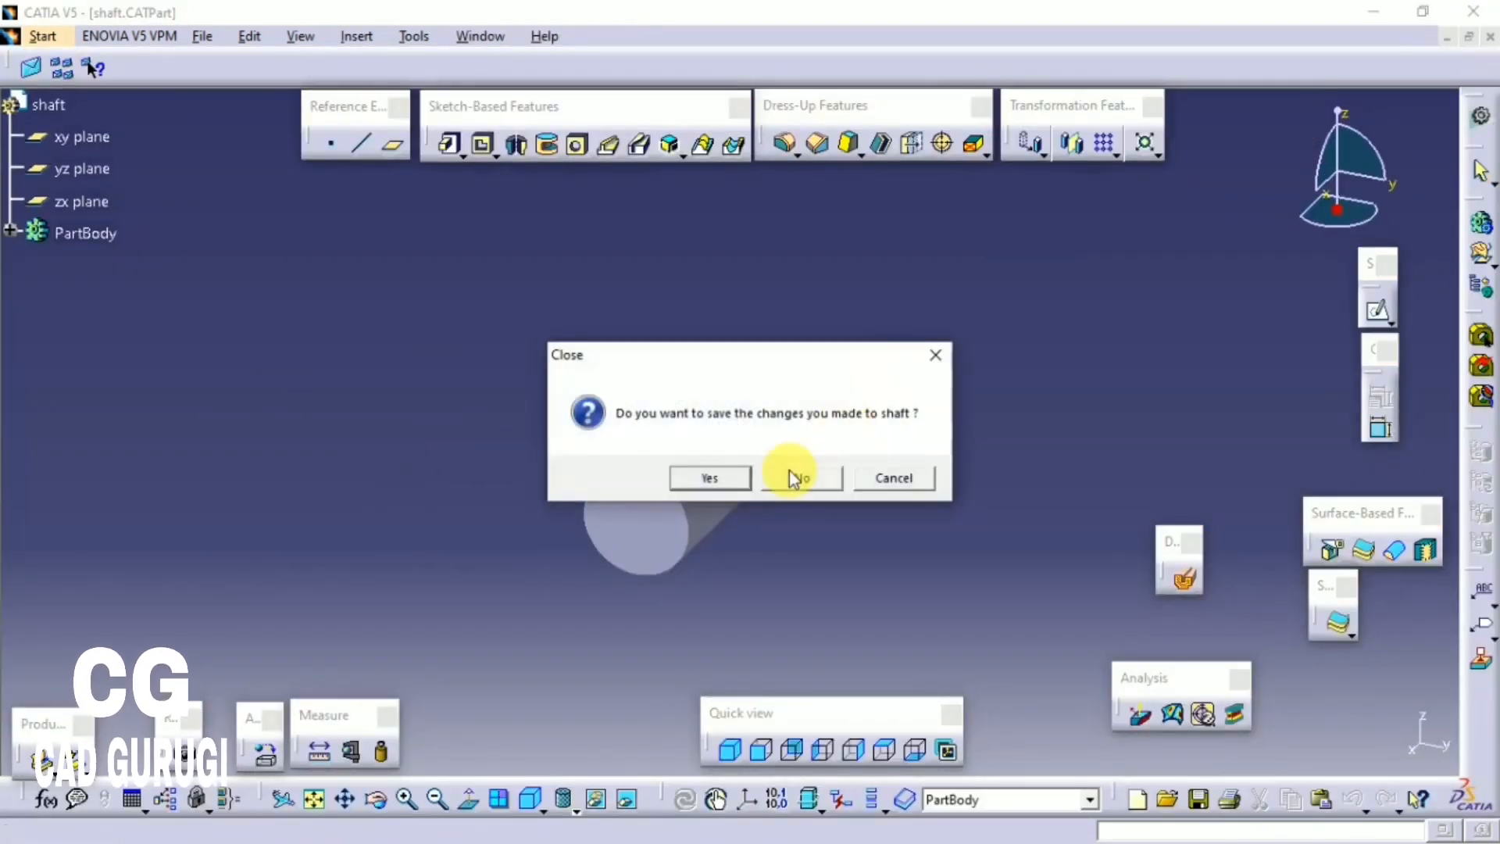
{"action": "left_click", "coordinate": [790, 475]}
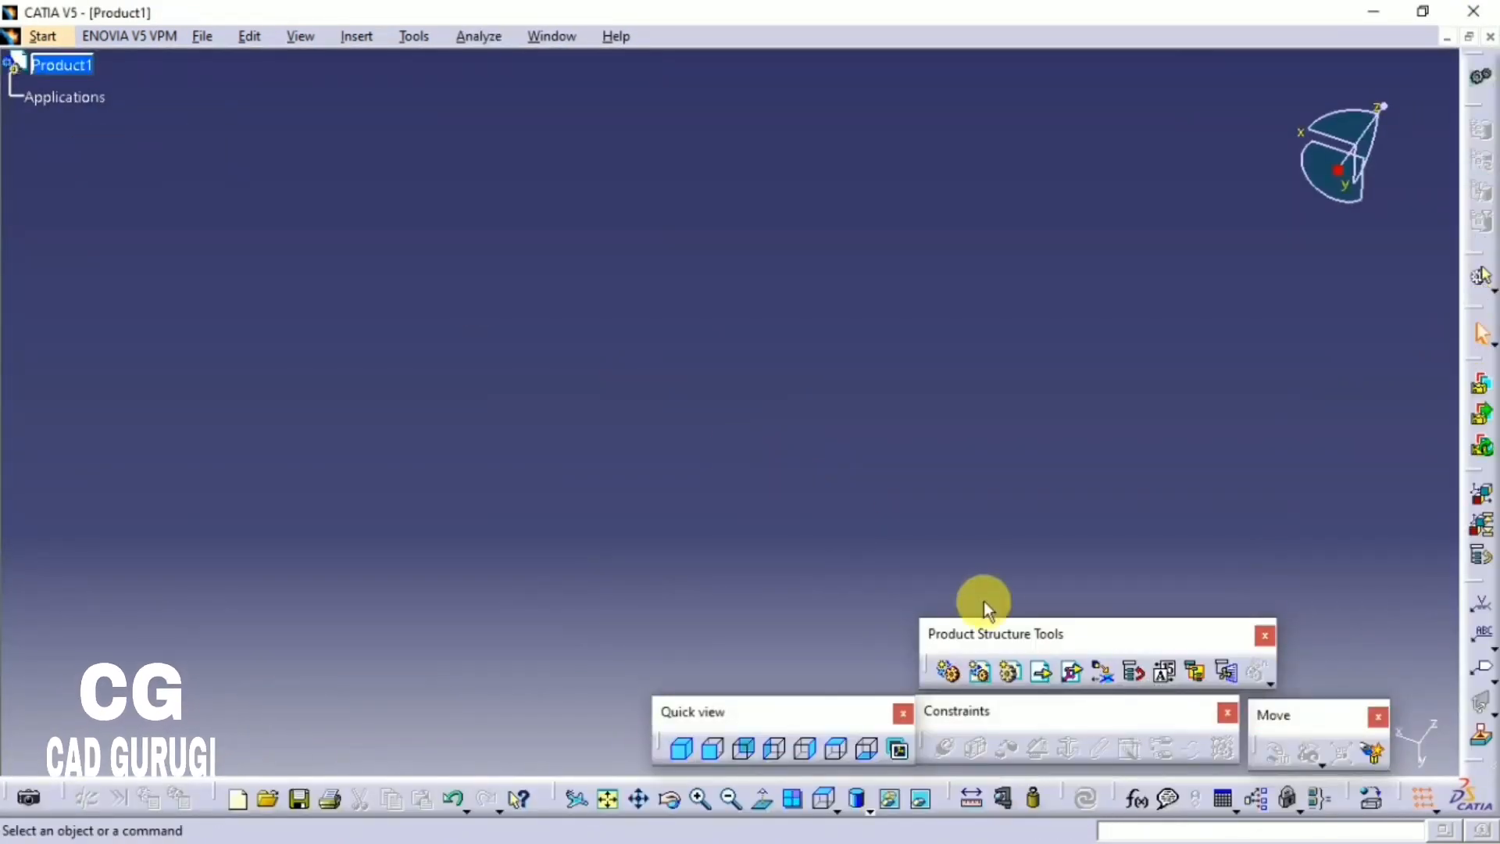
Step: Insert the existing CATIA part file "pattern" from New folder as a component of Product1
{"action": "left_click", "coordinate": [48, 80]}
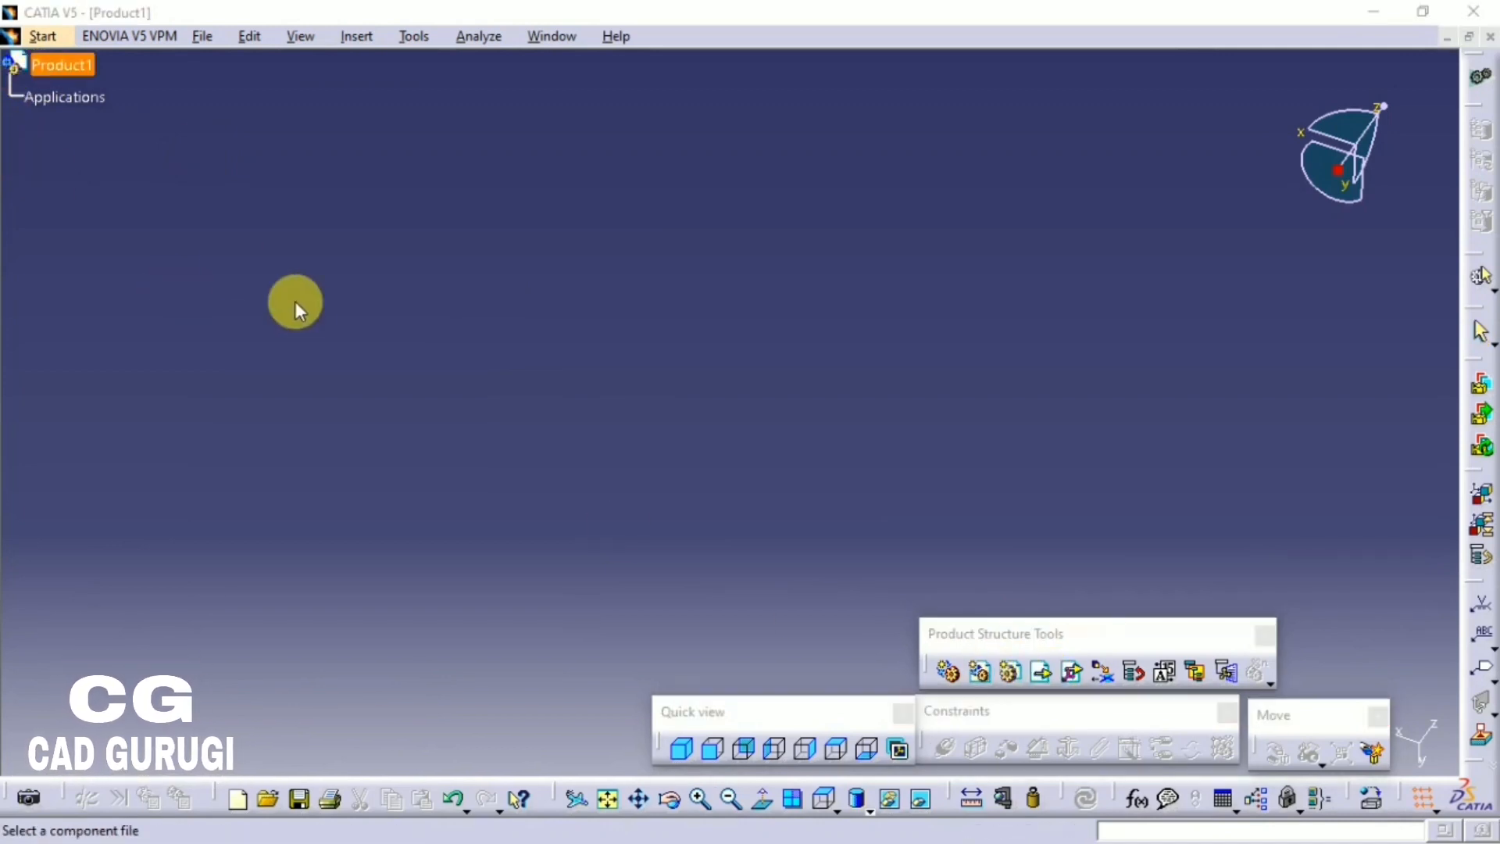
{"action": "left_click_drag", "start_coordinate": [711, 145], "coordinate": [613, 48]}
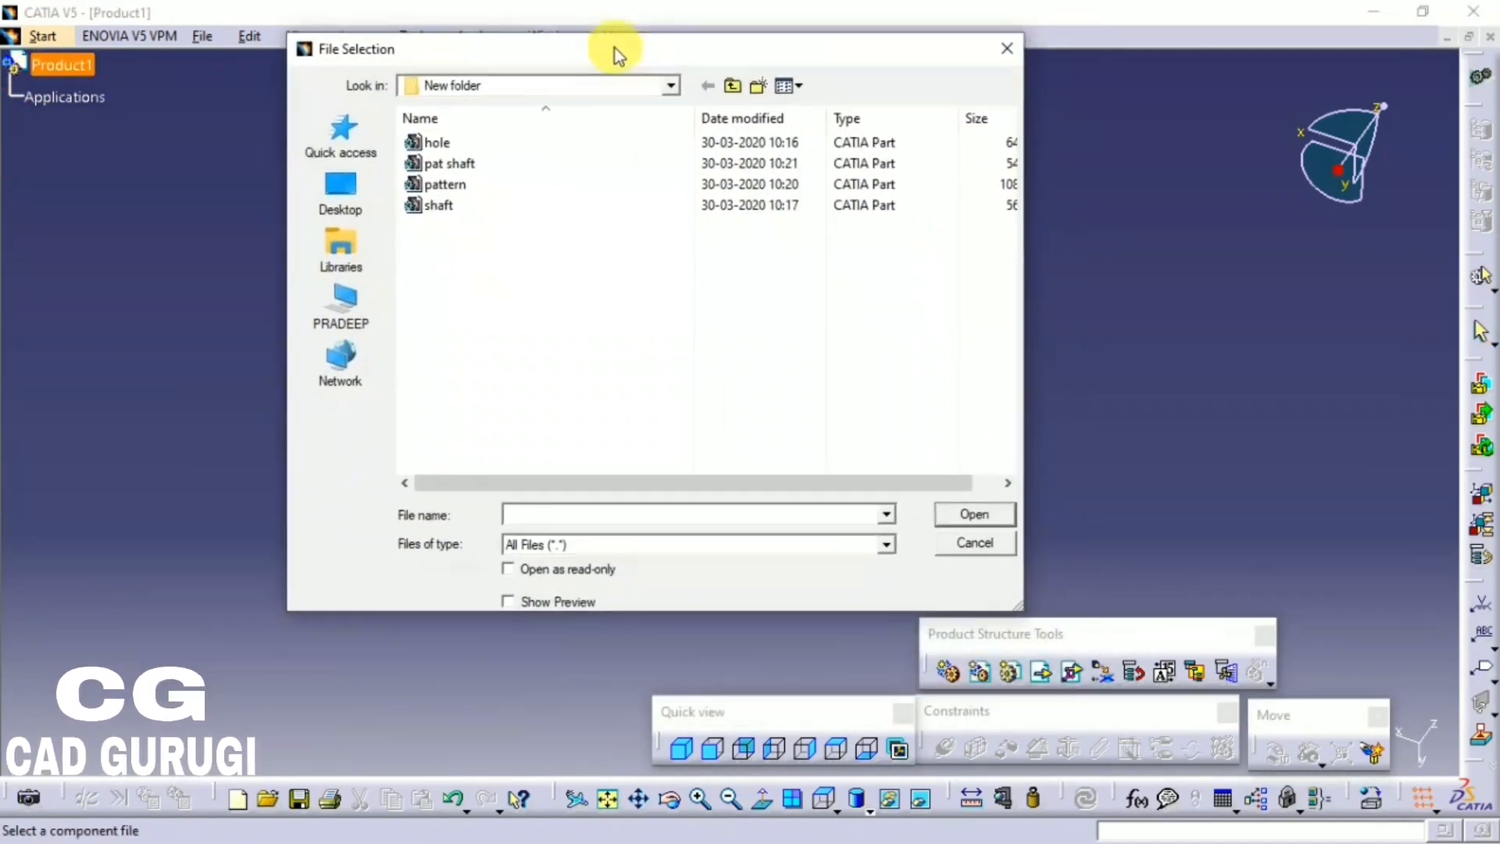
{"action": "left_click", "coordinate": [440, 183]}
{"action": "left_click", "coordinate": [965, 513]}
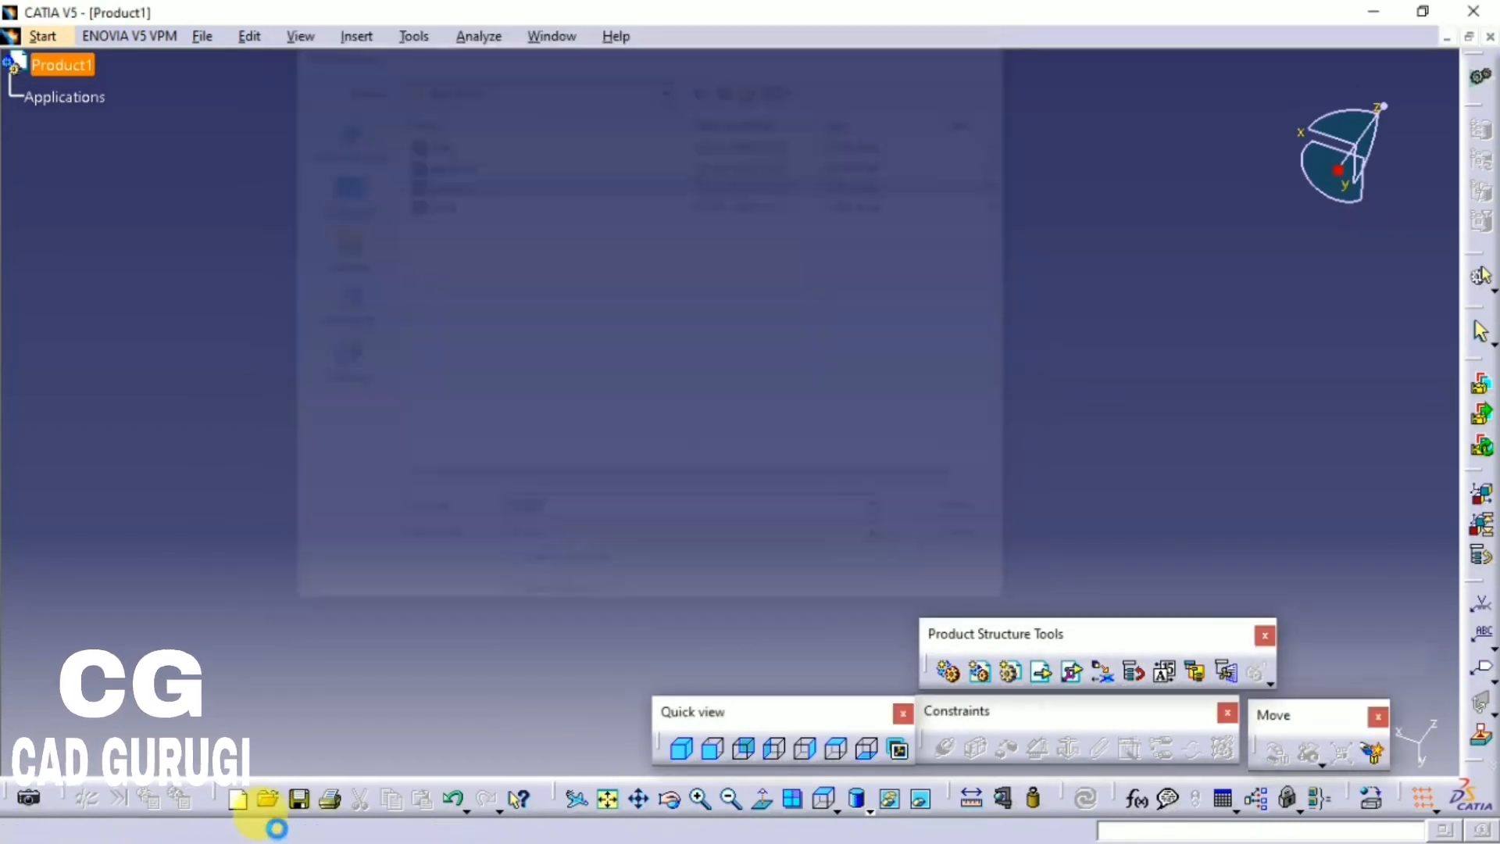
{"action": "middle_click_drag", "start_coordinate": [694, 539], "coordinate": [631, 289]}
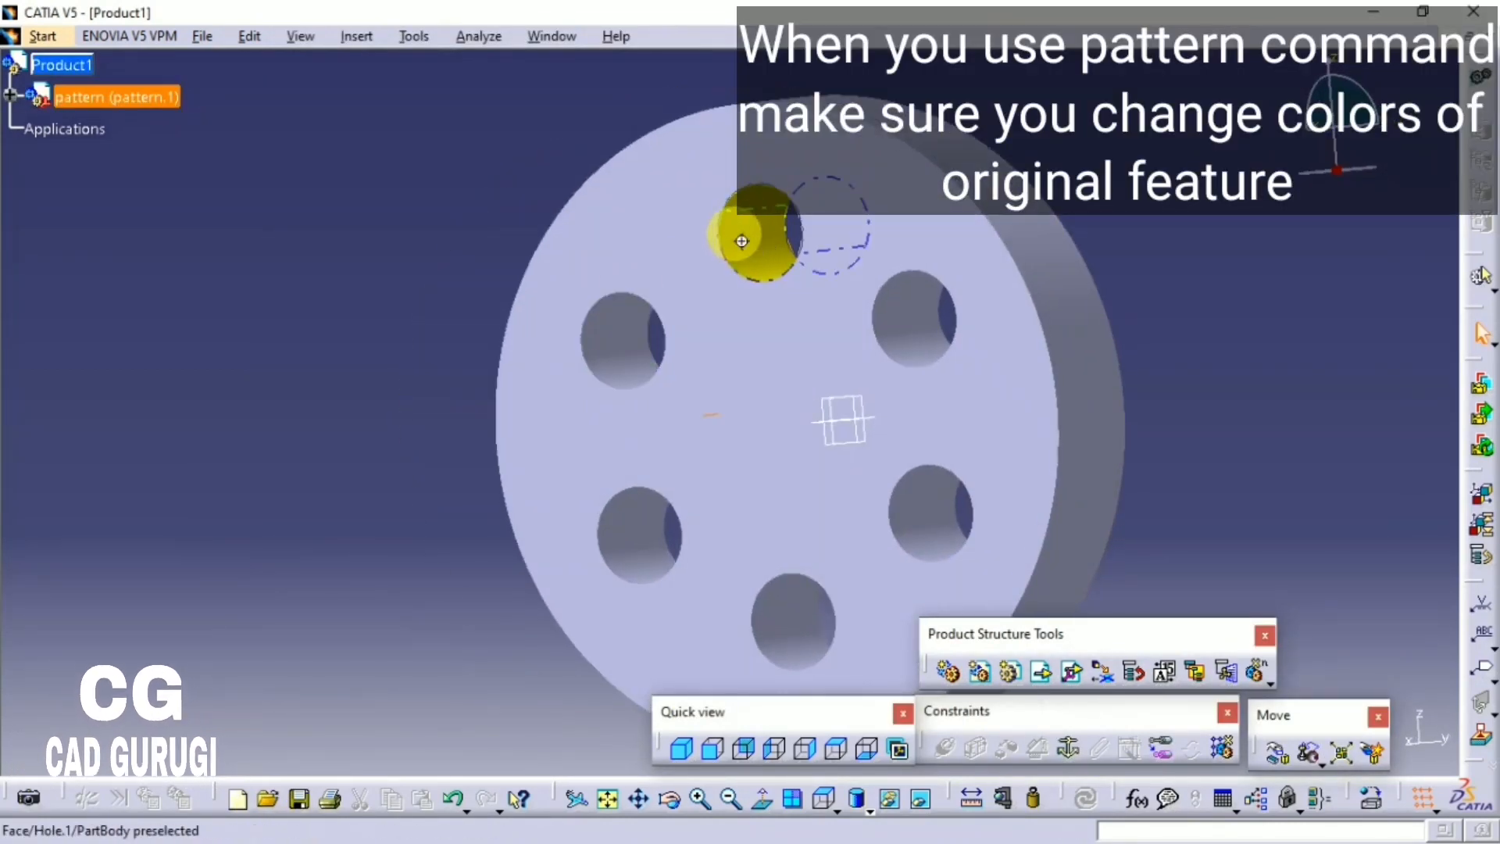
Step: Apply a Fix constraint to the pattern disc to anchor it in the assembly
{"action": "middle_click_drag", "start_coordinate": [742, 241], "coordinate": [452, 397]}
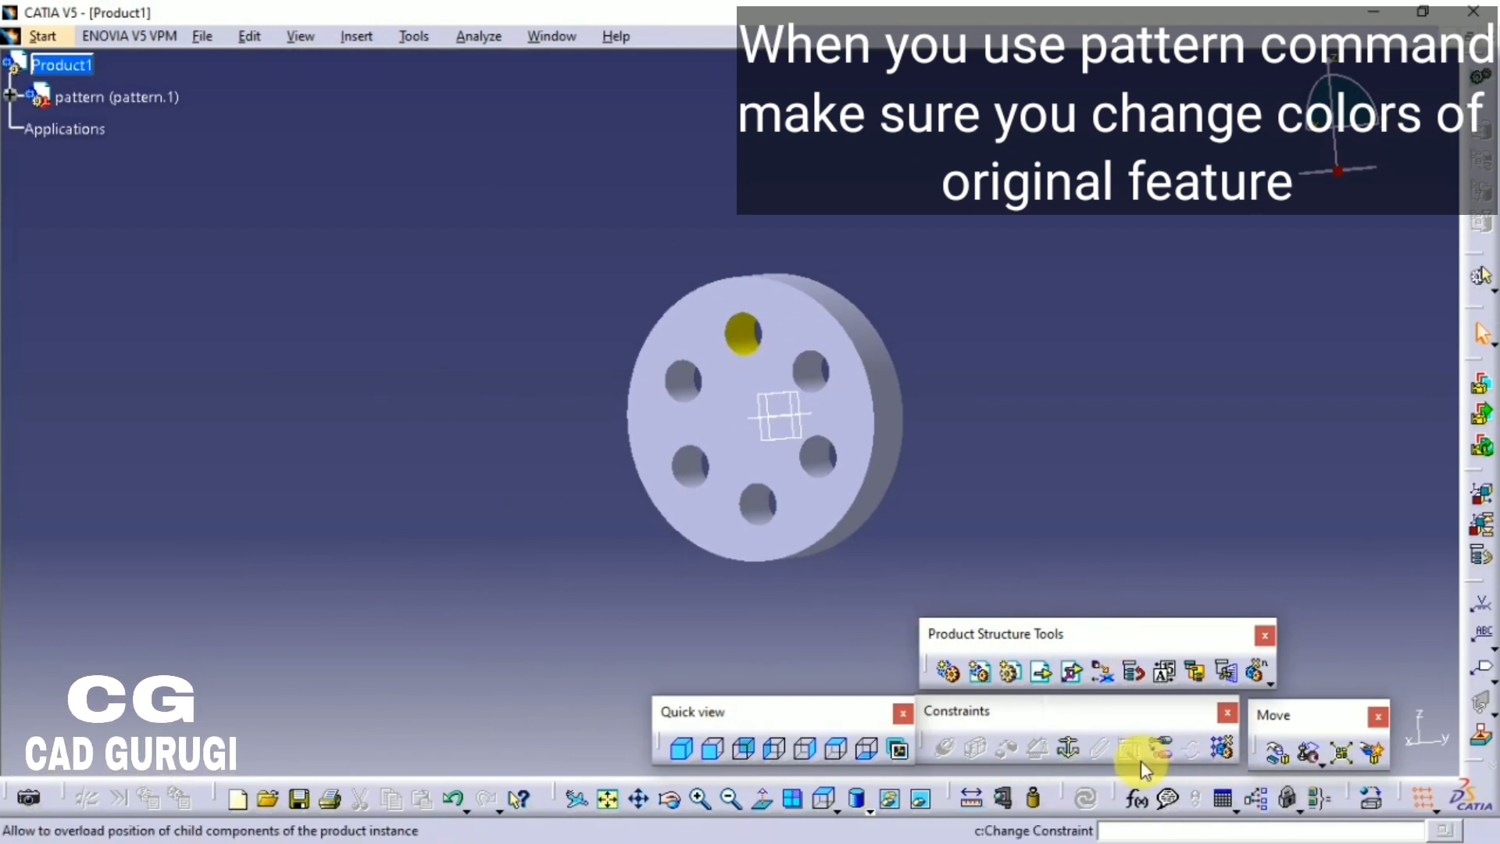
{"action": "left_click", "coordinate": [1067, 748]}
{"action": "left_click", "coordinate": [756, 549]}
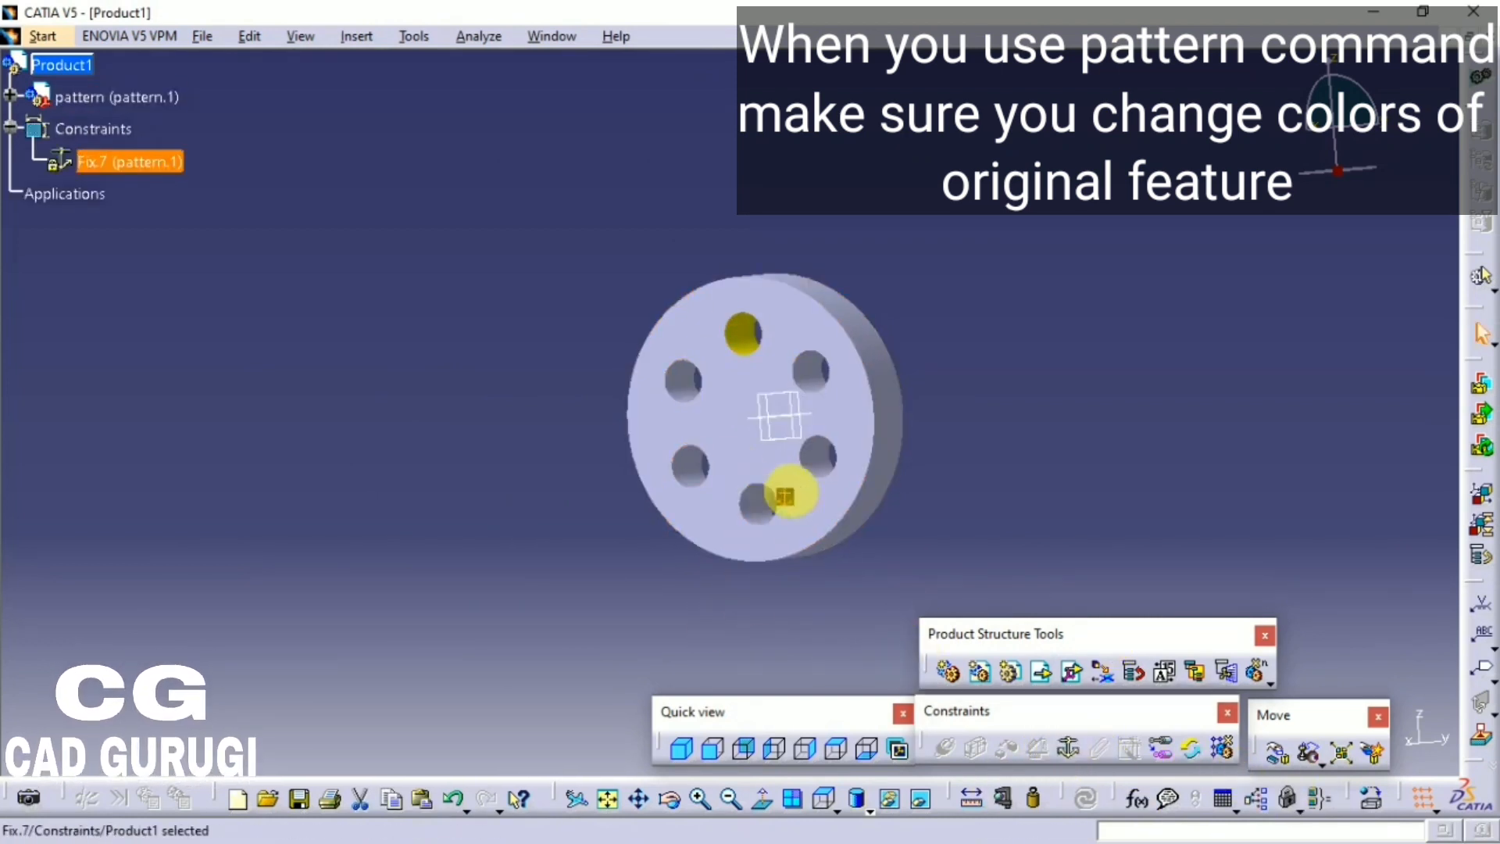
{"action": "left_click", "coordinate": [792, 491]}
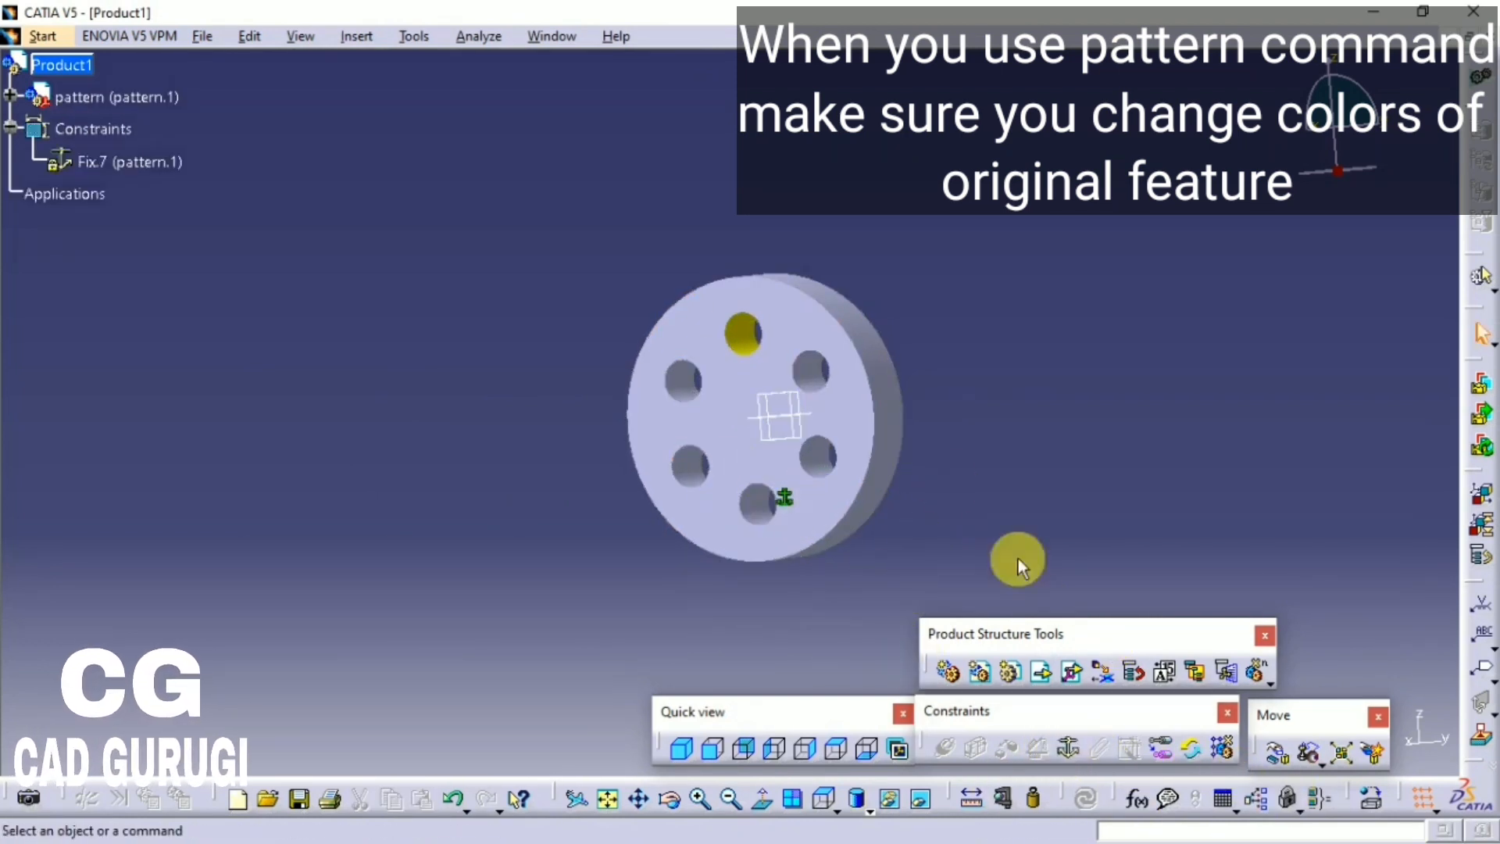
Step: Insert the existing part file "pat shaft" as a second component of Product1
{"action": "left_click", "coordinate": [1040, 672]}
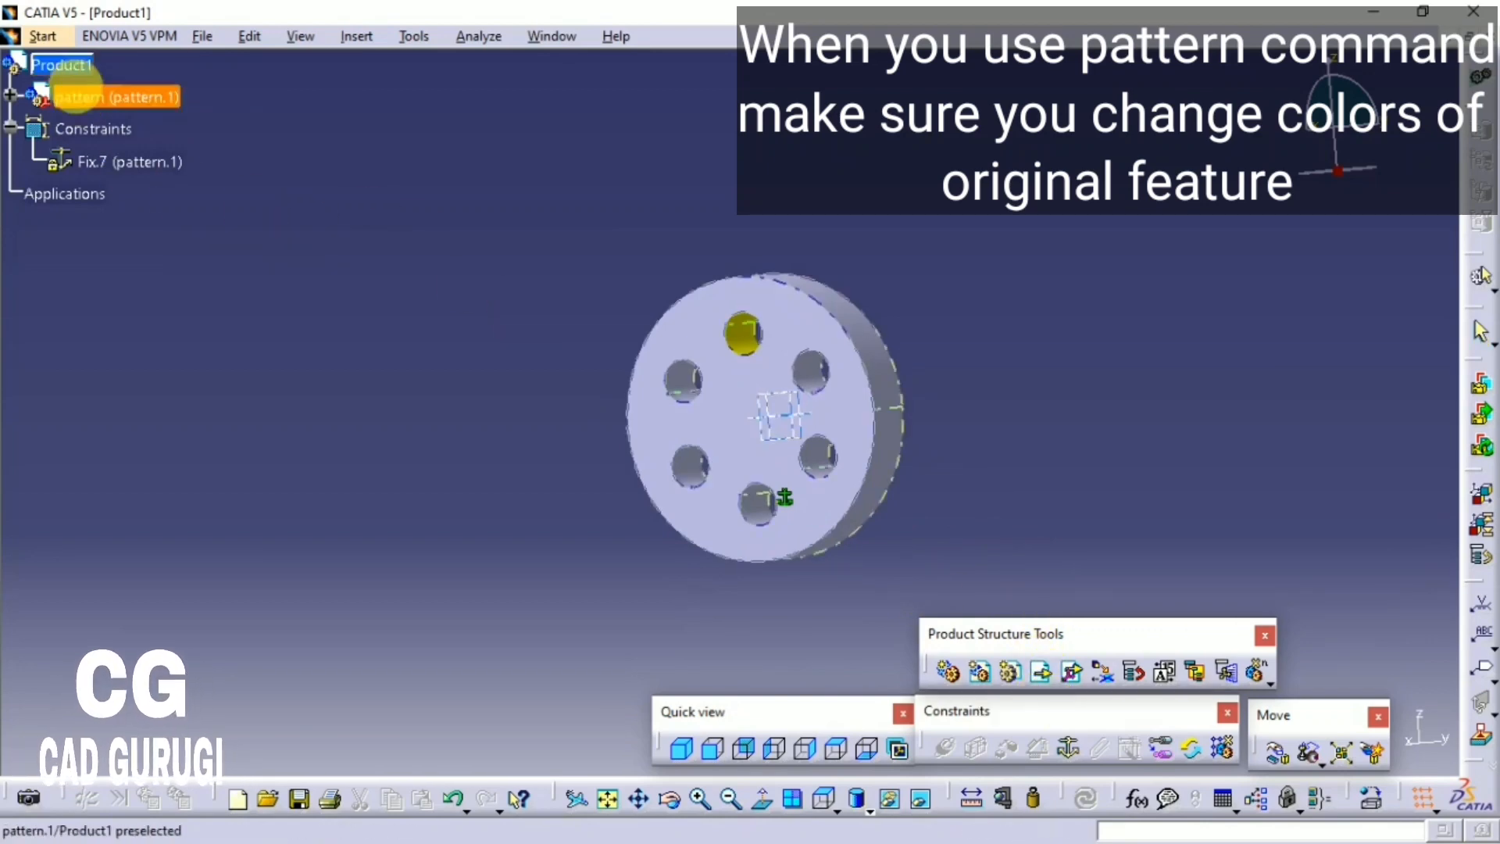
{"action": "left_click", "coordinate": [59, 65]}
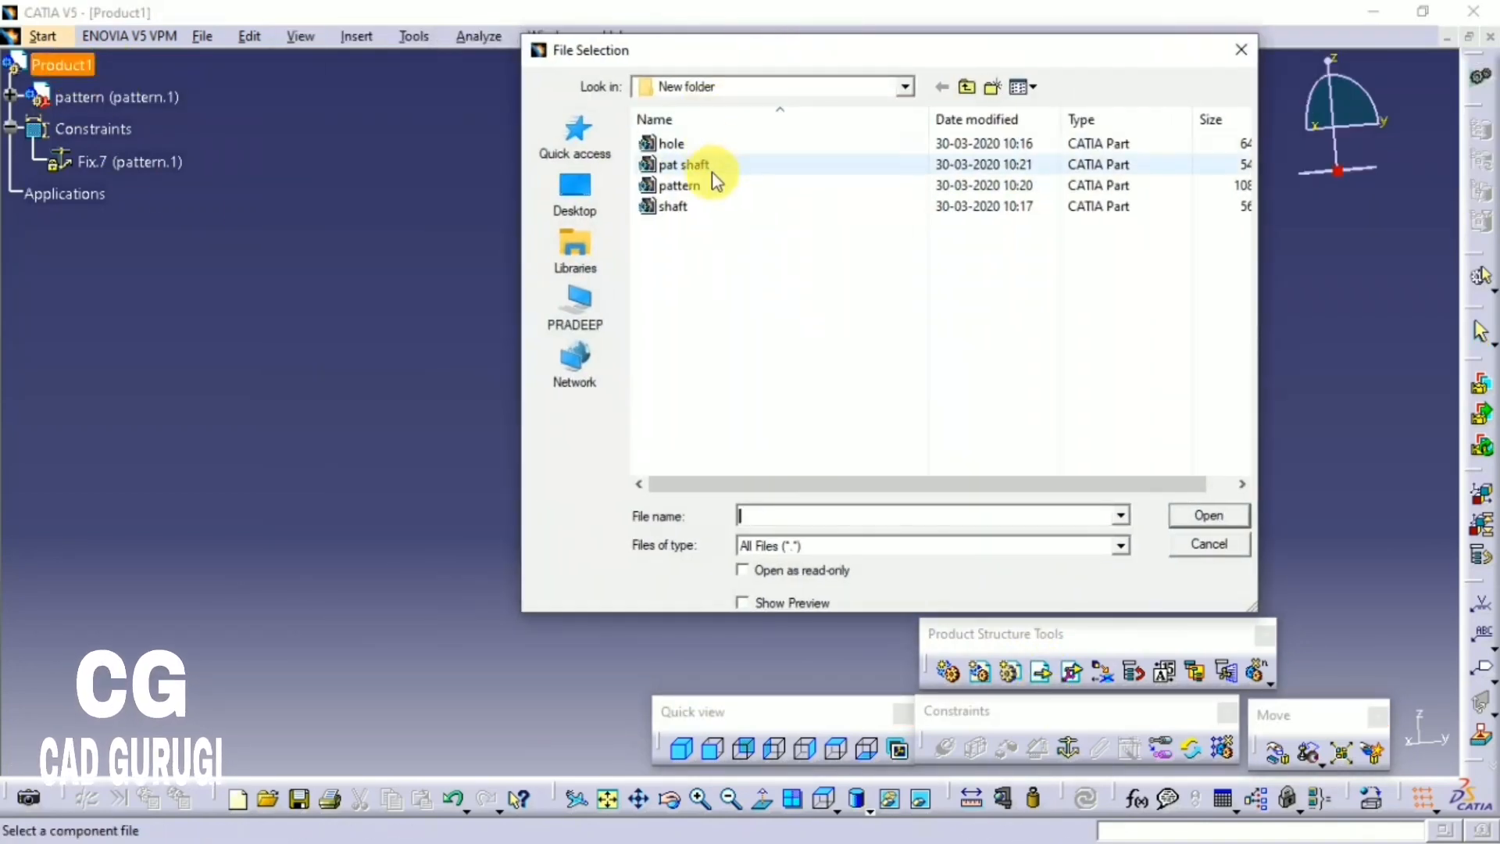
{"action": "left_click", "coordinate": [707, 164]}
{"action": "left_click", "coordinate": [1204, 515]}
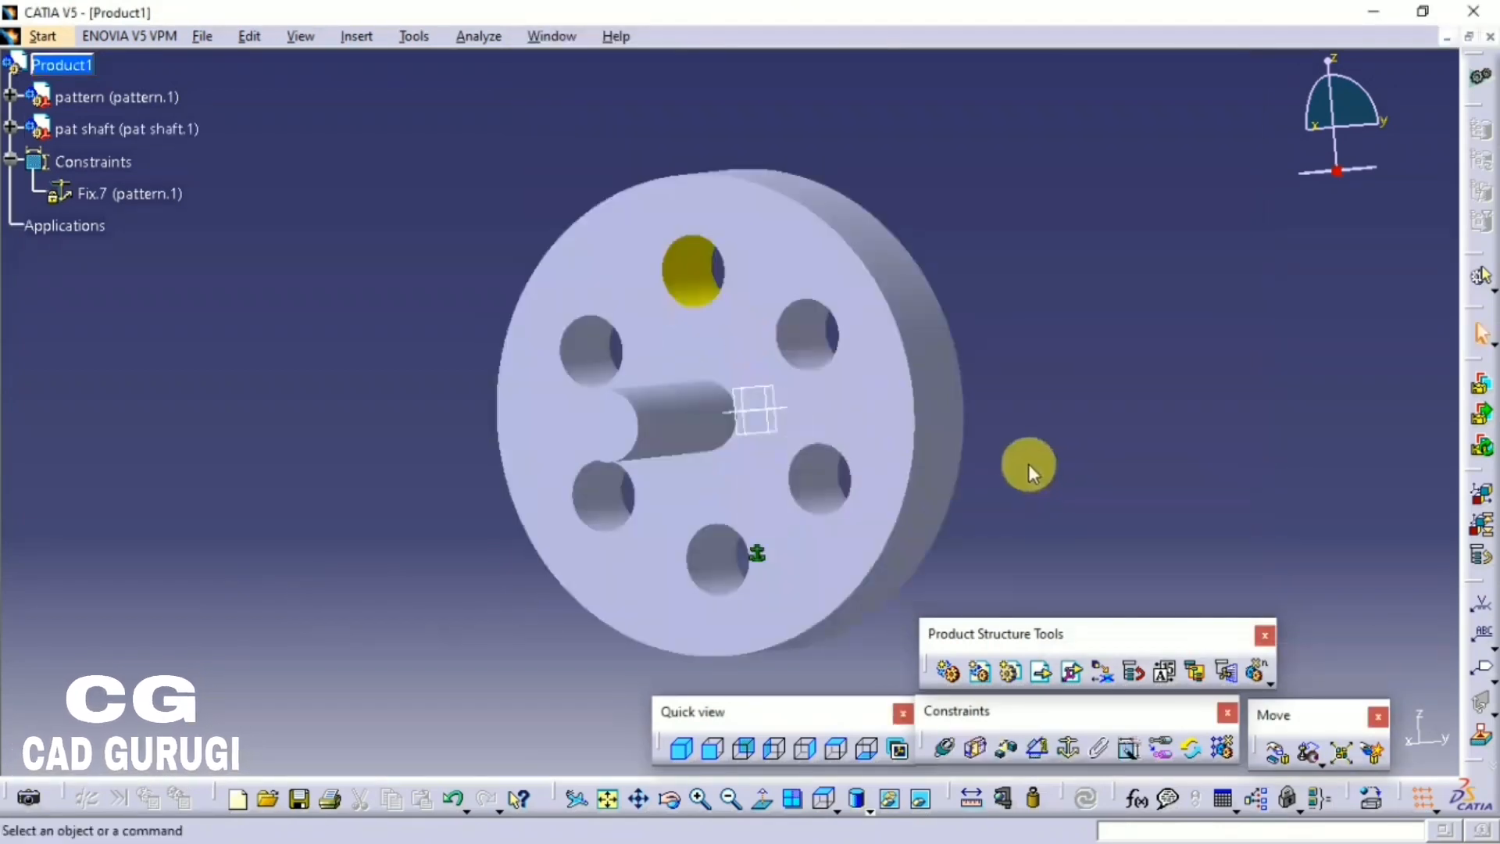
Step: Make the axis of pat shaft.1 coincident with the axis of the disc's yellow original hole, and update the assembly
{"action": "middle_click_drag", "start_coordinate": [1030, 469], "coordinate": [1049, 326]}
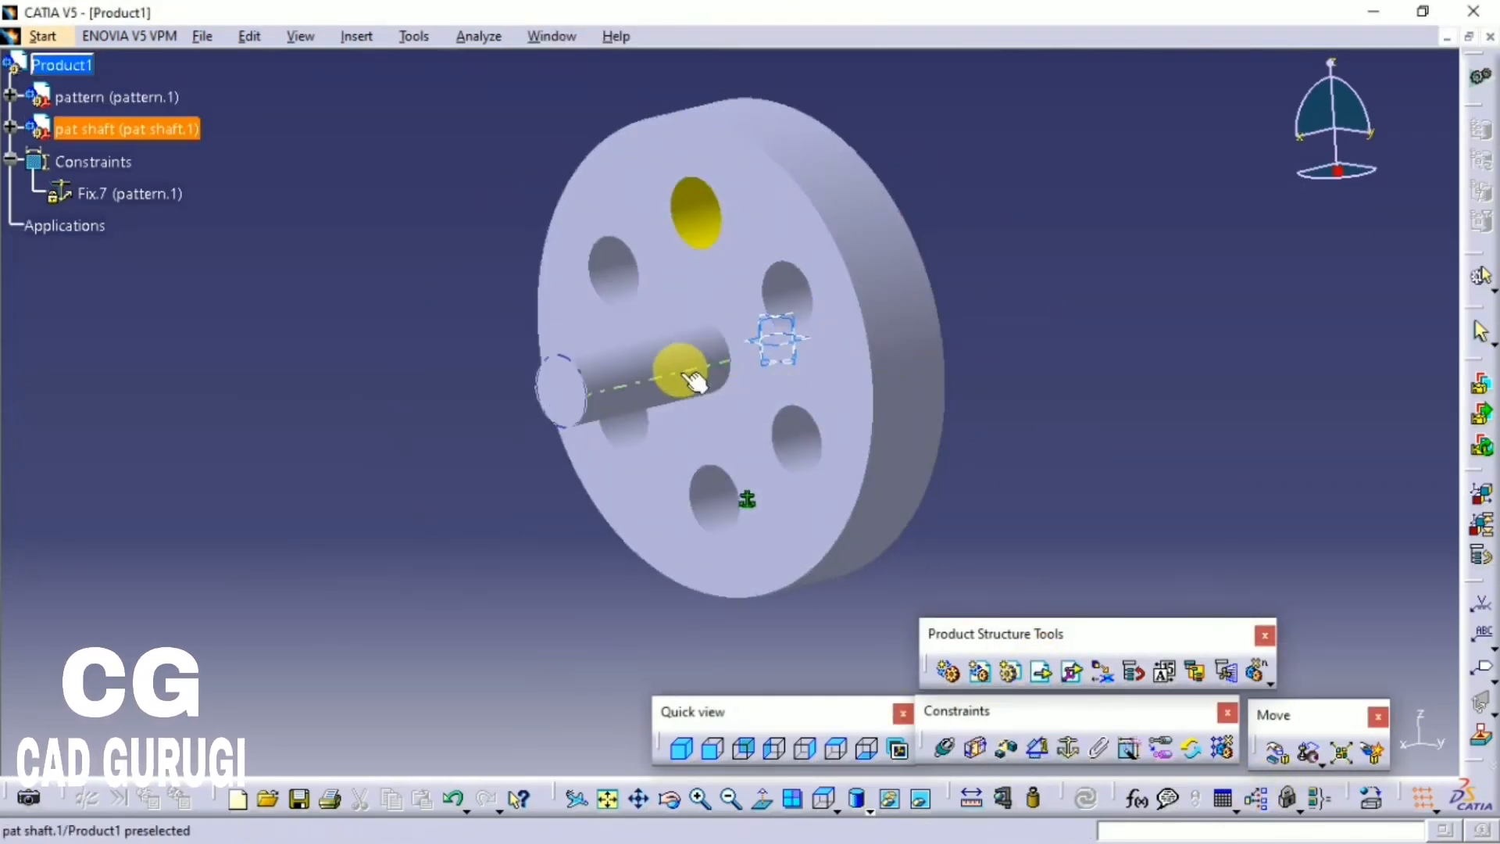
{"action": "left_click", "coordinate": [946, 750]}
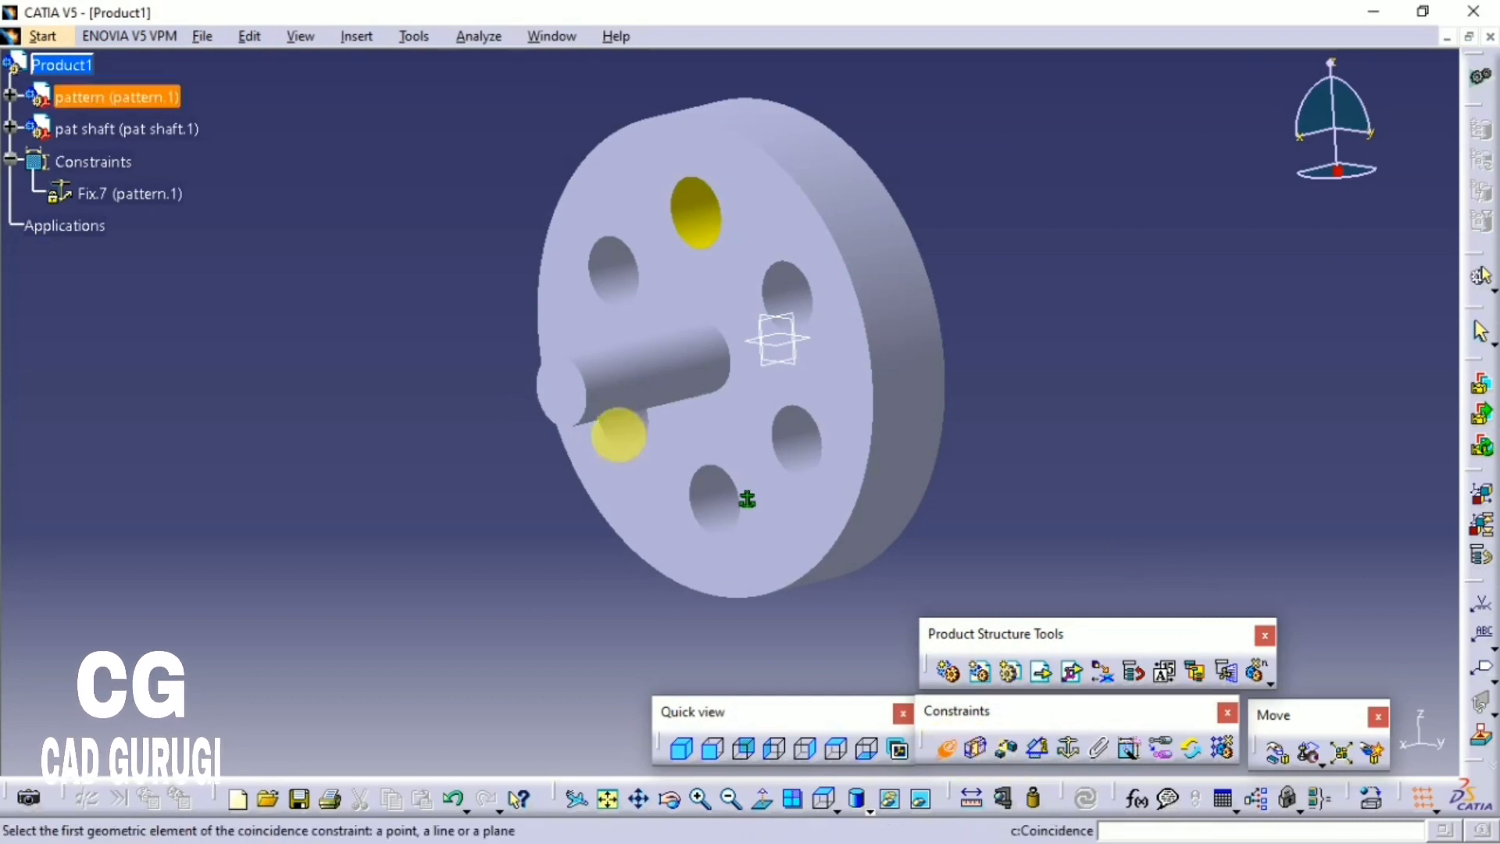
{"action": "left_click", "coordinate": [630, 385]}
{"action": "left_click", "coordinate": [692, 223]}
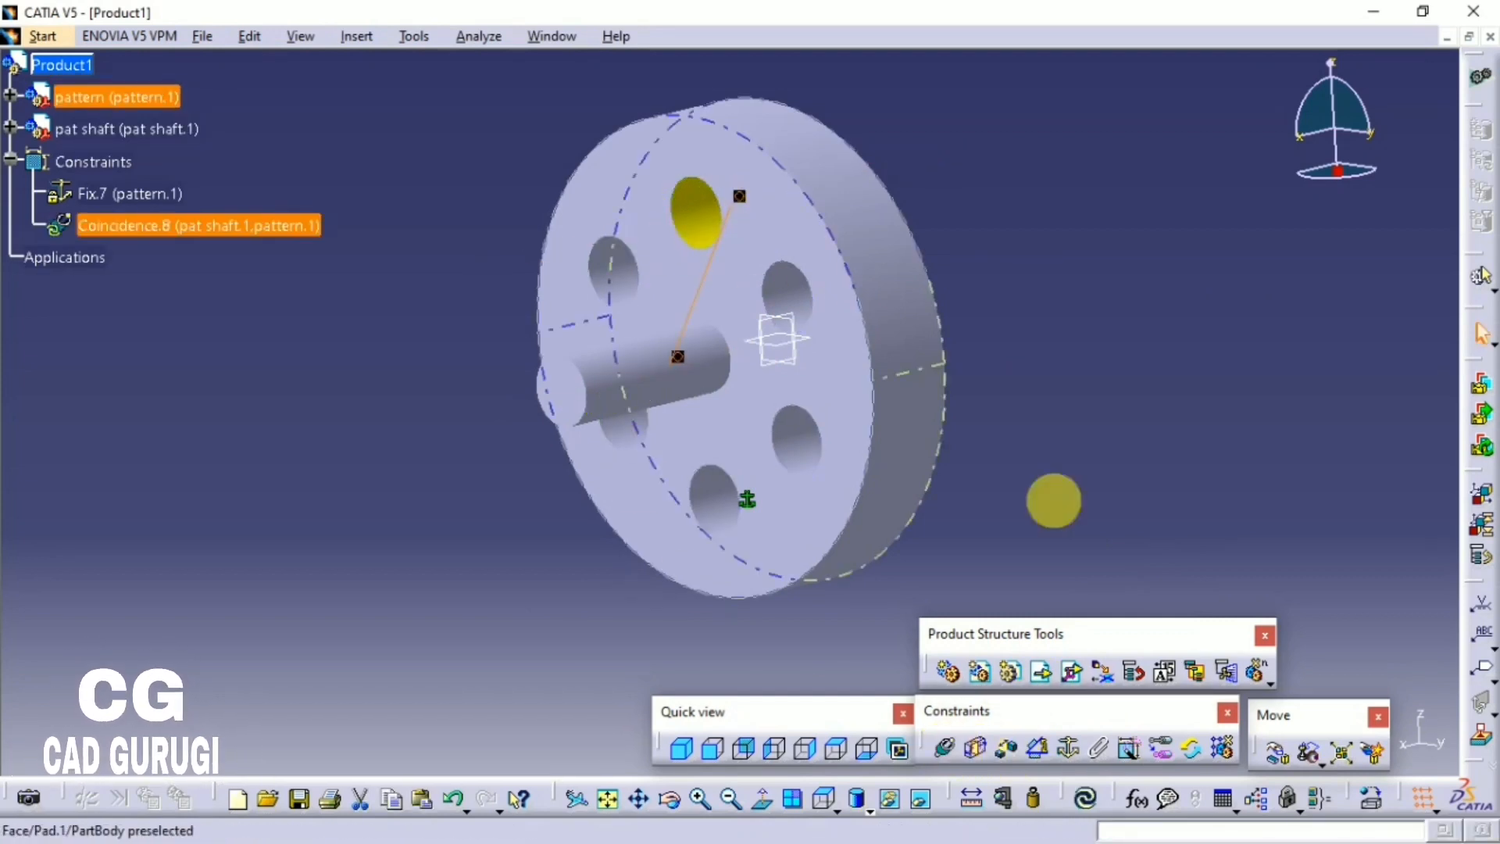
{"action": "left_click", "coordinate": [1087, 799]}
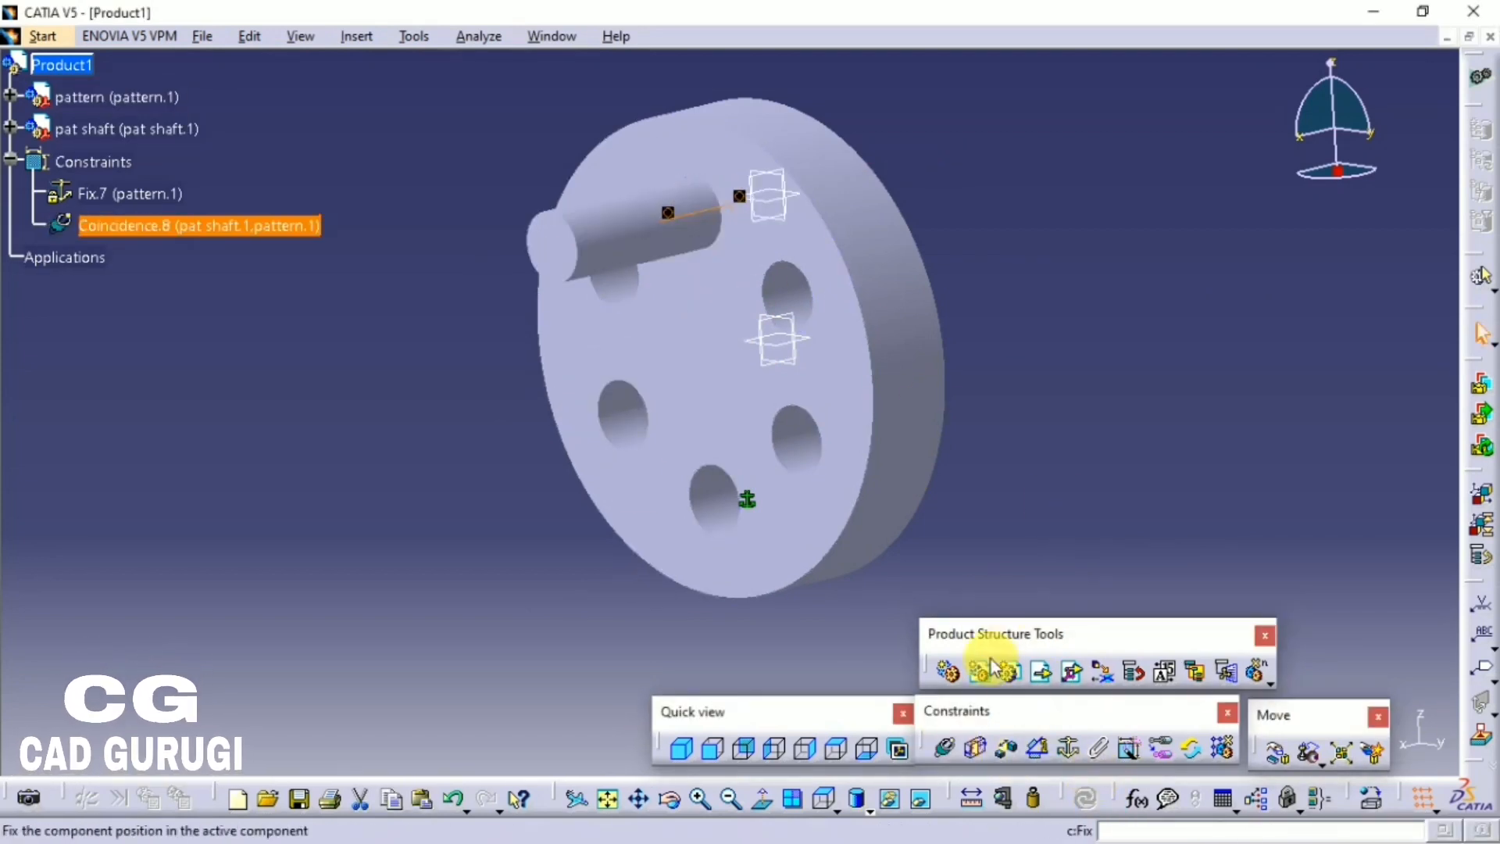
Step: Apply a Contact constraint between the end face of pat shaft.1 and the disc's back face, and update the assembly
{"action": "left_click", "coordinate": [976, 748]}
{"action": "middle_click_drag", "start_coordinate": [988, 596], "coordinate": [821, 409]}
{"action": "left_click", "coordinate": [820, 409]}
{"action": "left_click", "coordinate": [727, 480]}
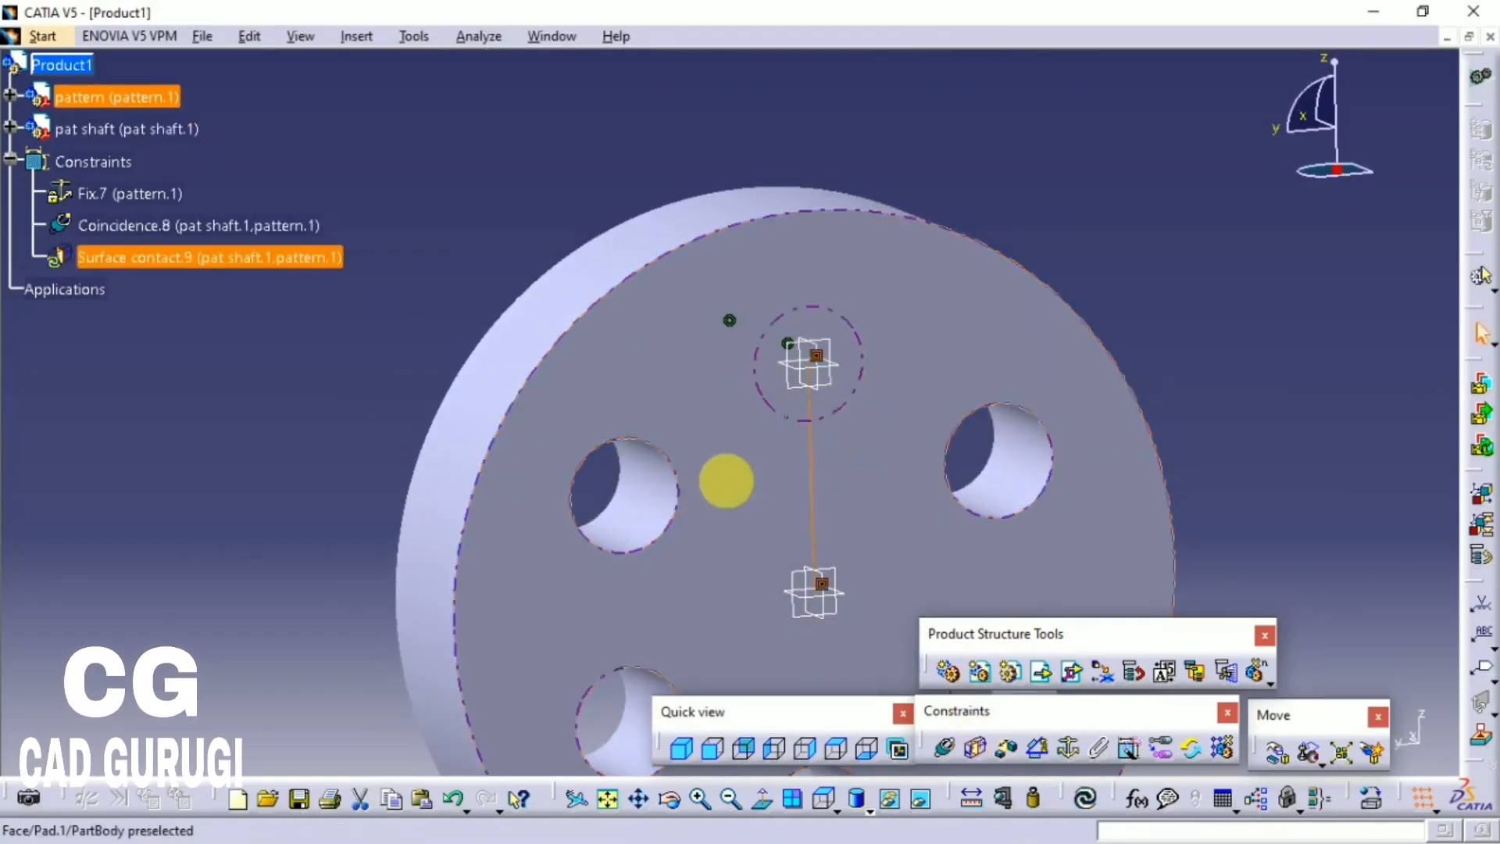
{"action": "middle_click_drag", "start_coordinate": [727, 481], "coordinate": [911, 629]}
{"action": "left_click", "coordinate": [1086, 798]}
{"action": "middle_click_drag", "start_coordinate": [790, 612], "coordinate": [797, 445]}
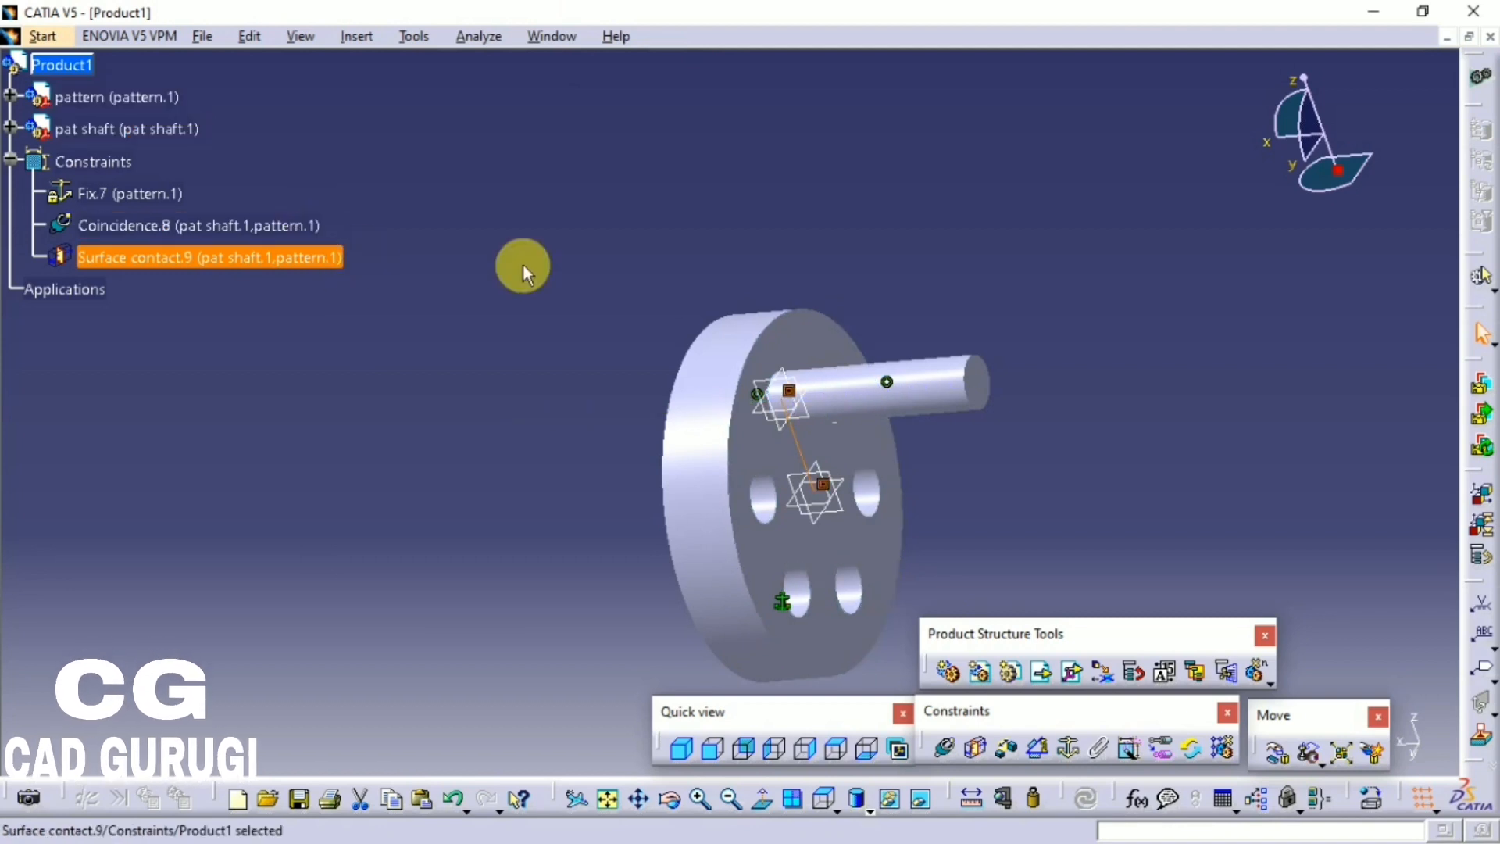
{"action": "left_click", "coordinate": [1086, 378]}
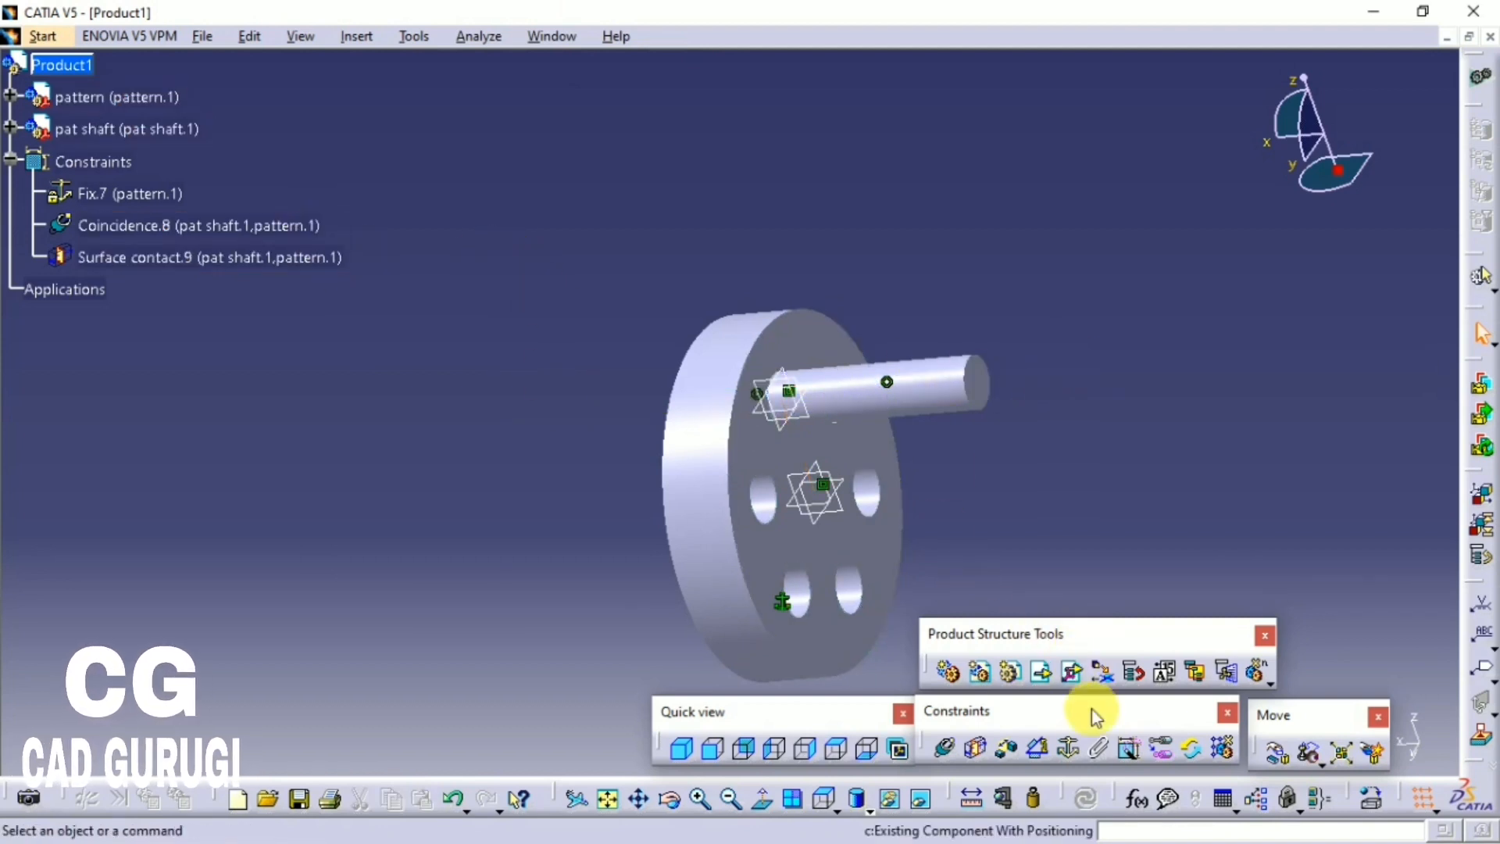
Step: Start Reuse Pattern and choose CircPattern.1 from the pattern part's body as the pattern to follow
{"action": "left_click", "coordinate": [1217, 755]}
{"action": "middle_click_drag", "start_coordinate": [579, 489], "coordinate": [334, 390]}
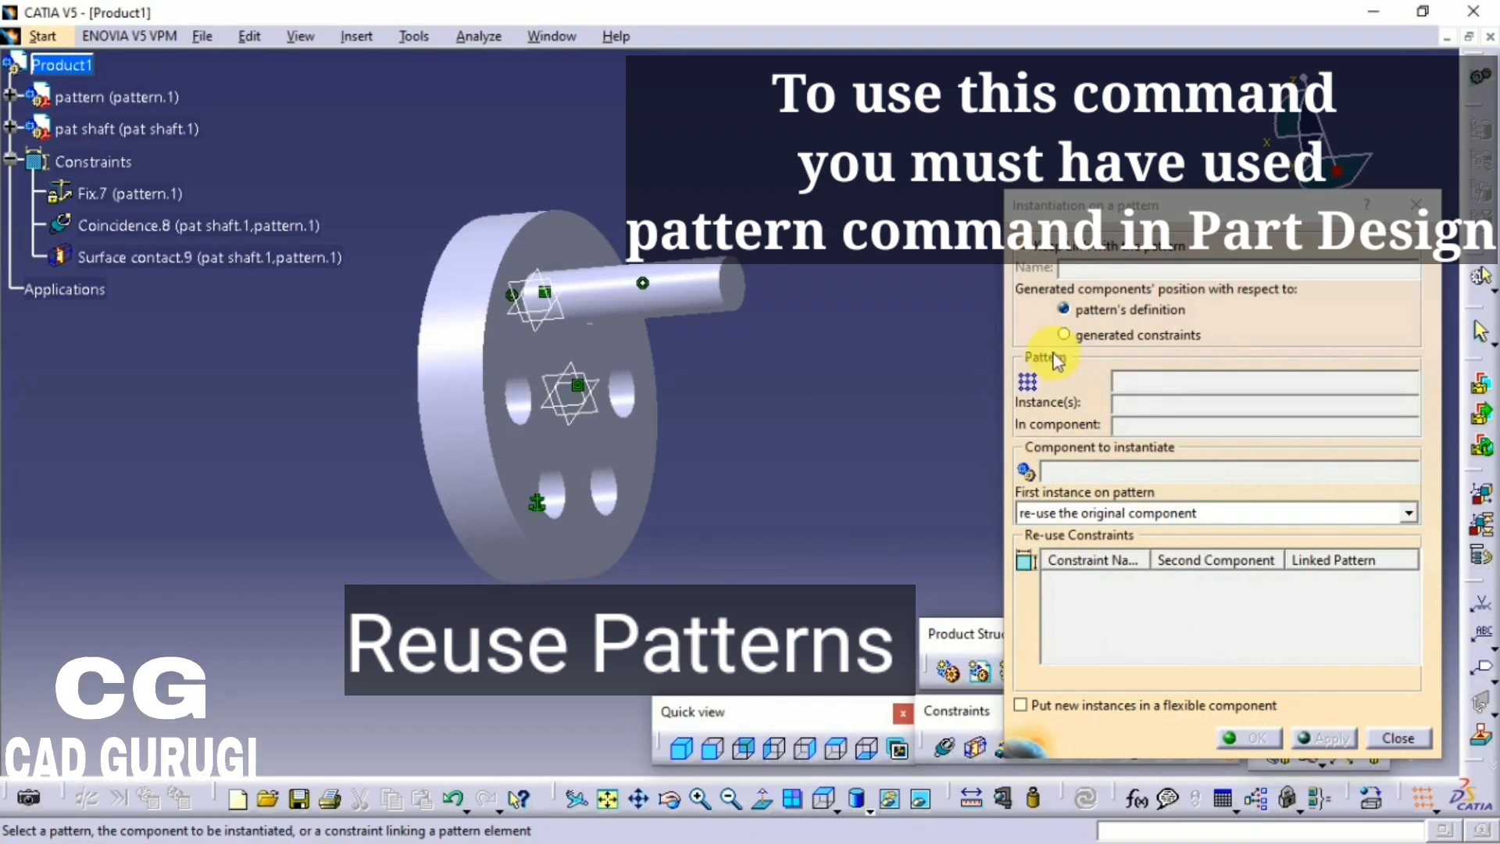
{"action": "left_click", "coordinate": [168, 129]}
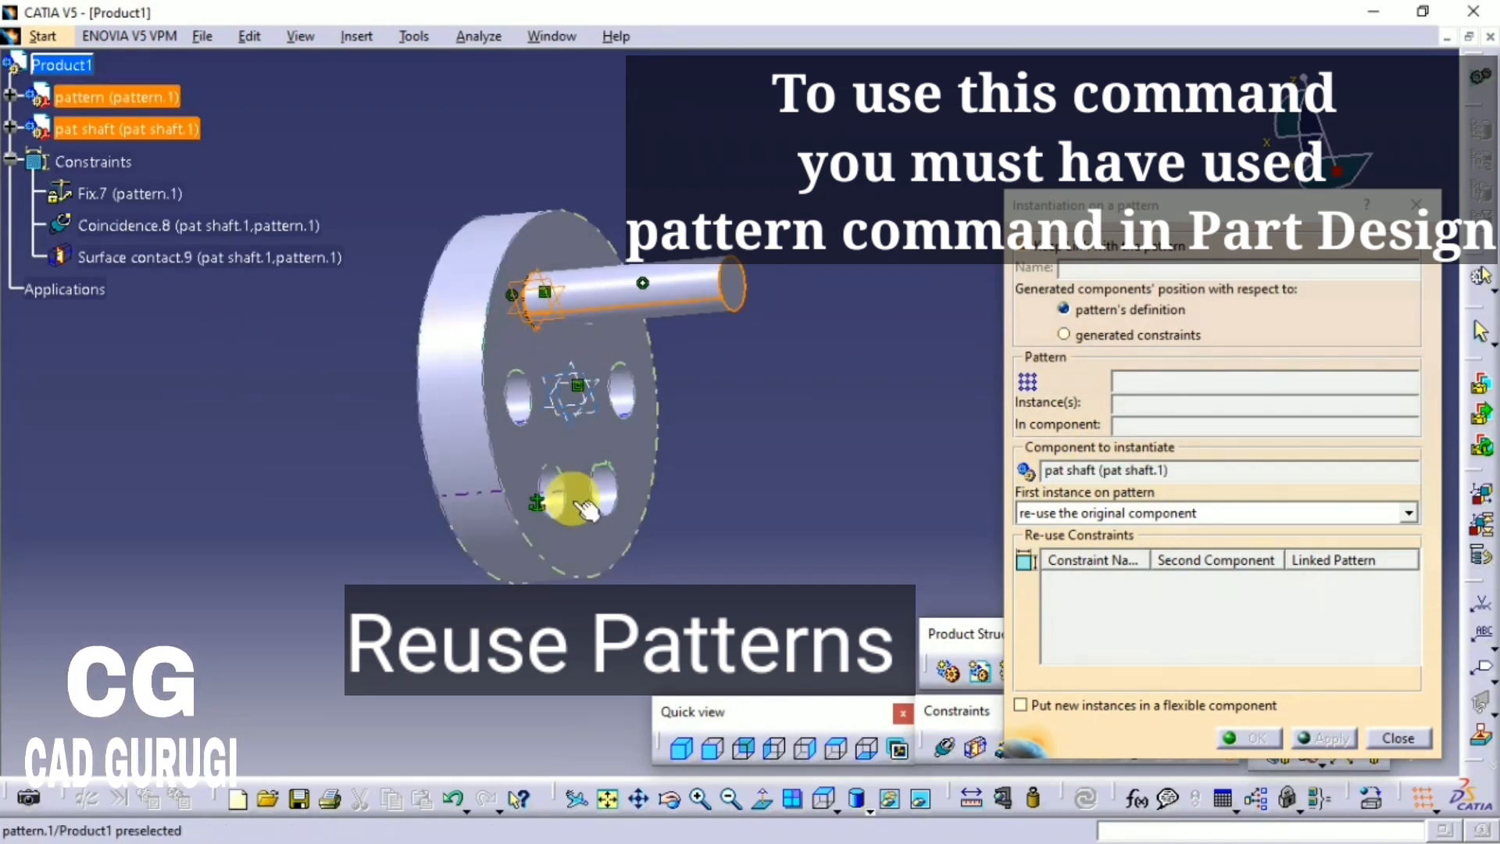
{"action": "left_click", "coordinate": [494, 486]}
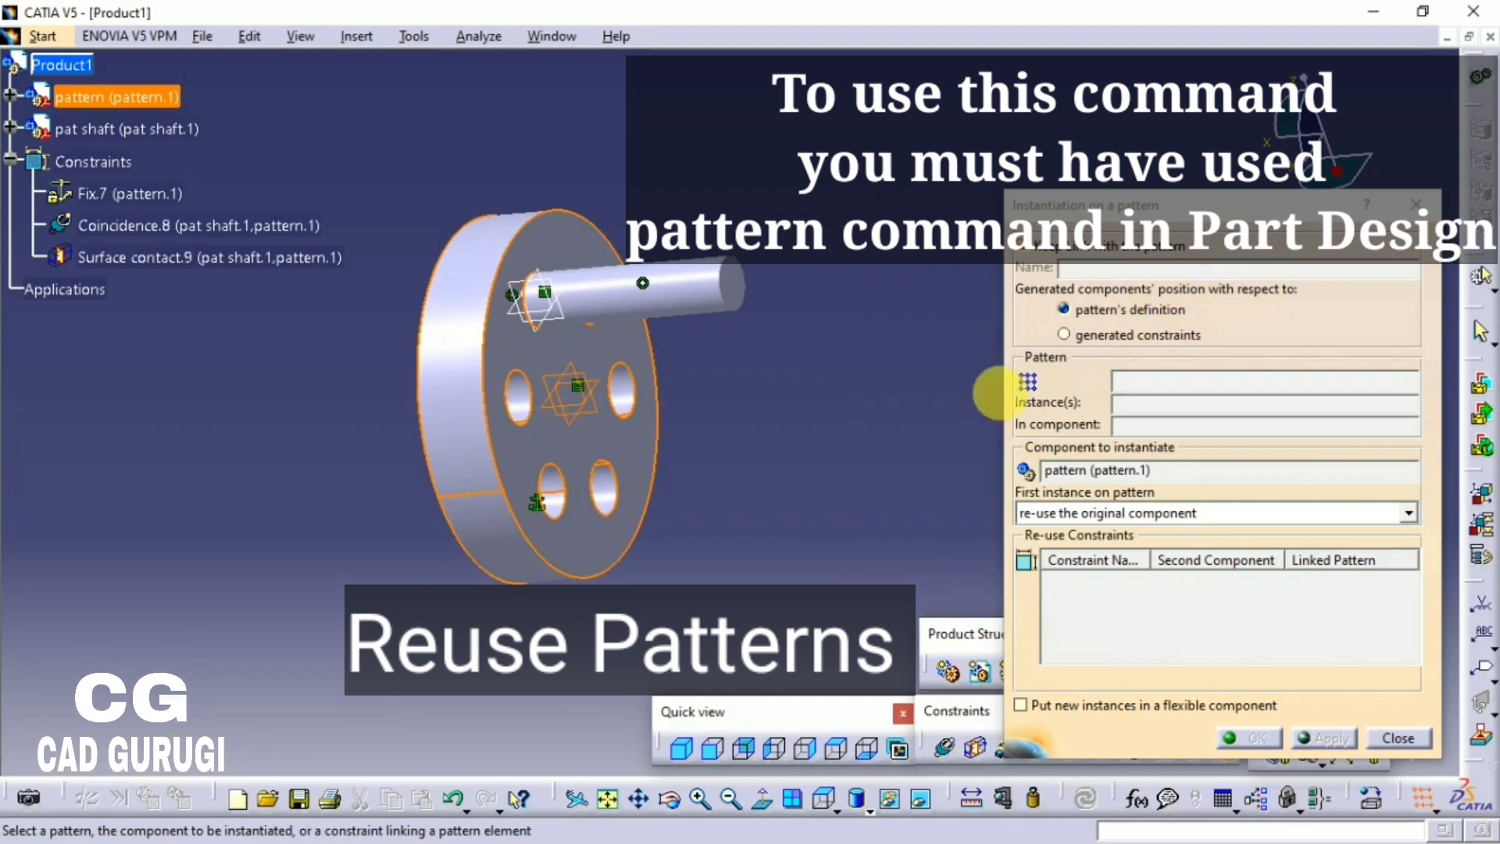
{"action": "left_click", "coordinate": [10, 95]}
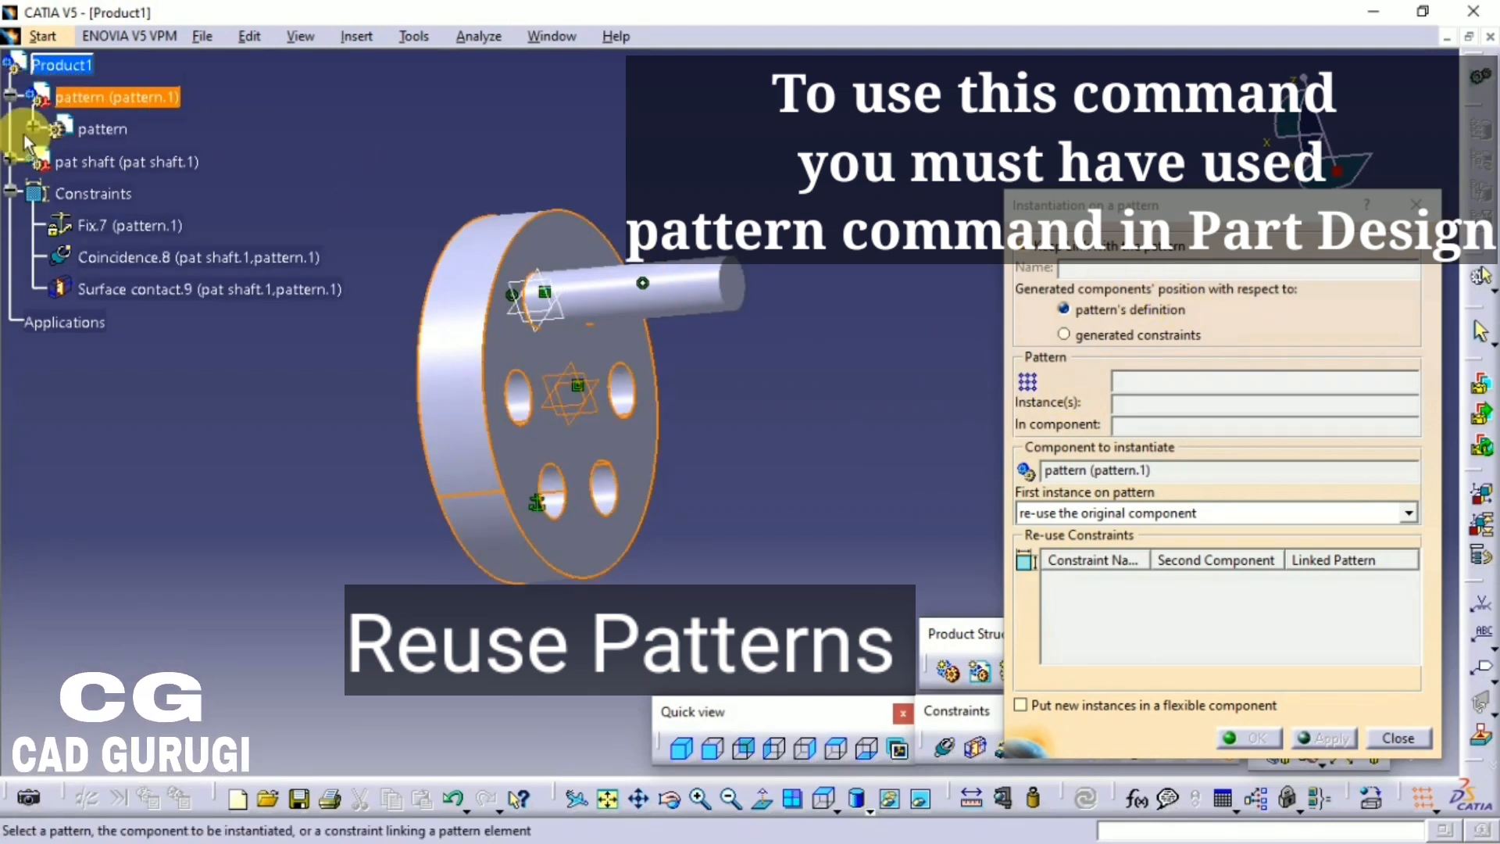
{"action": "left_click", "coordinate": [33, 128]}
{"action": "left_click", "coordinate": [56, 257]}
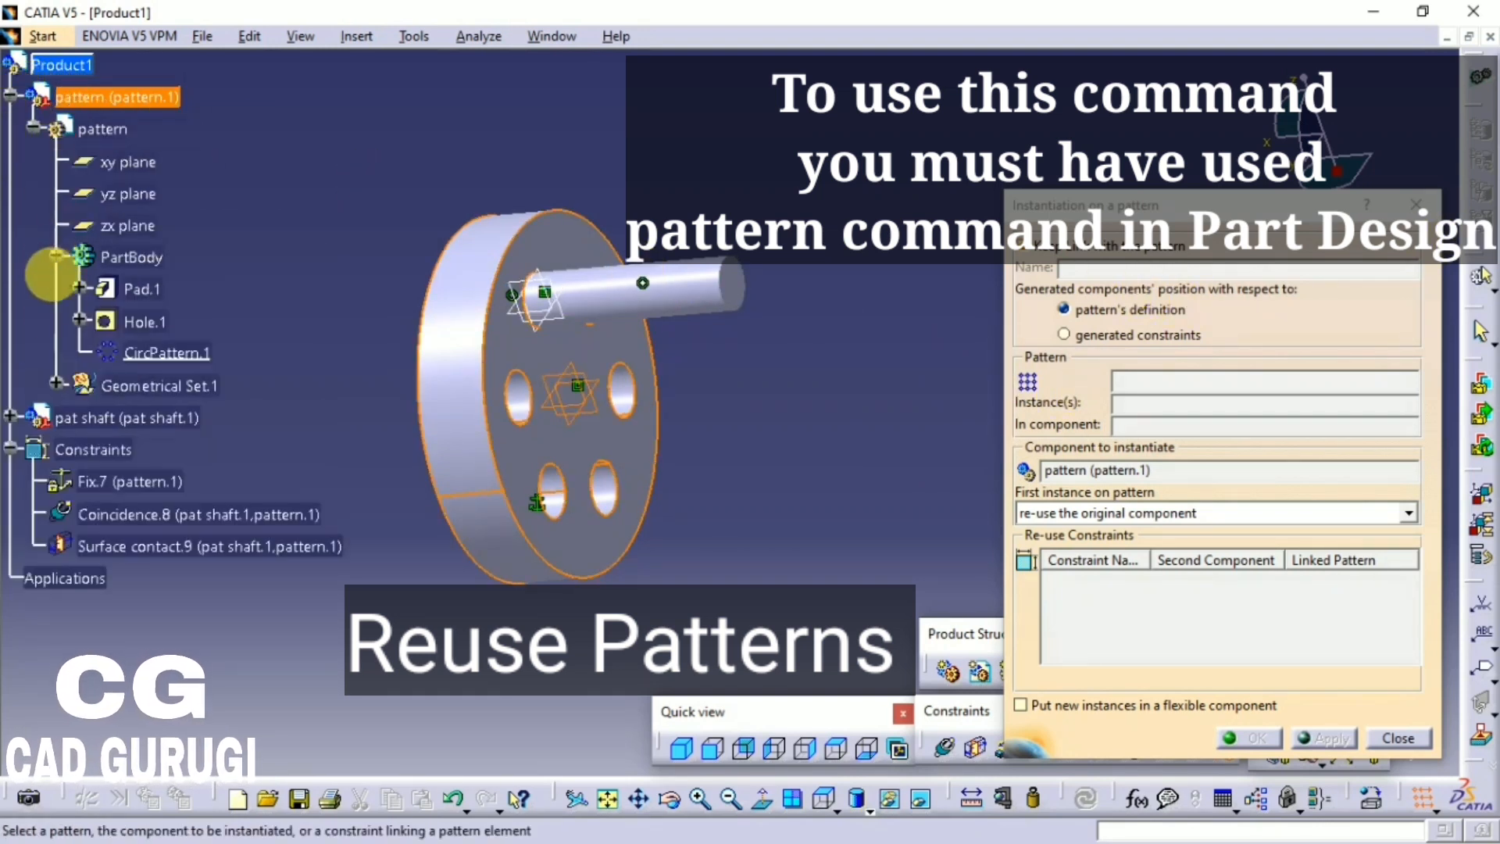
{"action": "left_click", "coordinate": [162, 355]}
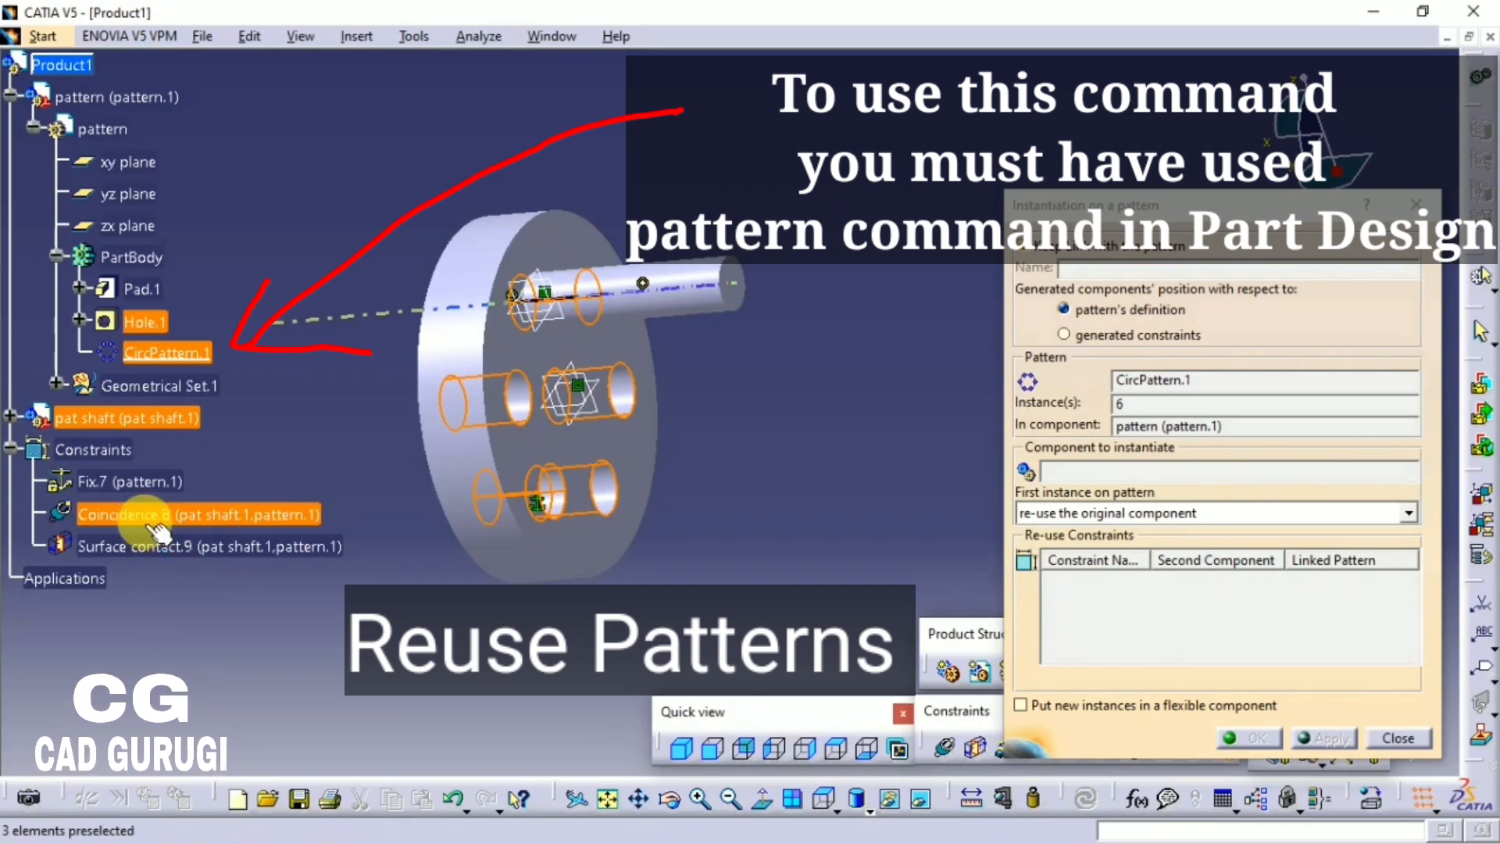
Step: Instantiate pat shaft.1 on all pattern holes through its Coincidence.8 constraint, re-using the original component as first instance
{"action": "left_click", "coordinate": [149, 517]}
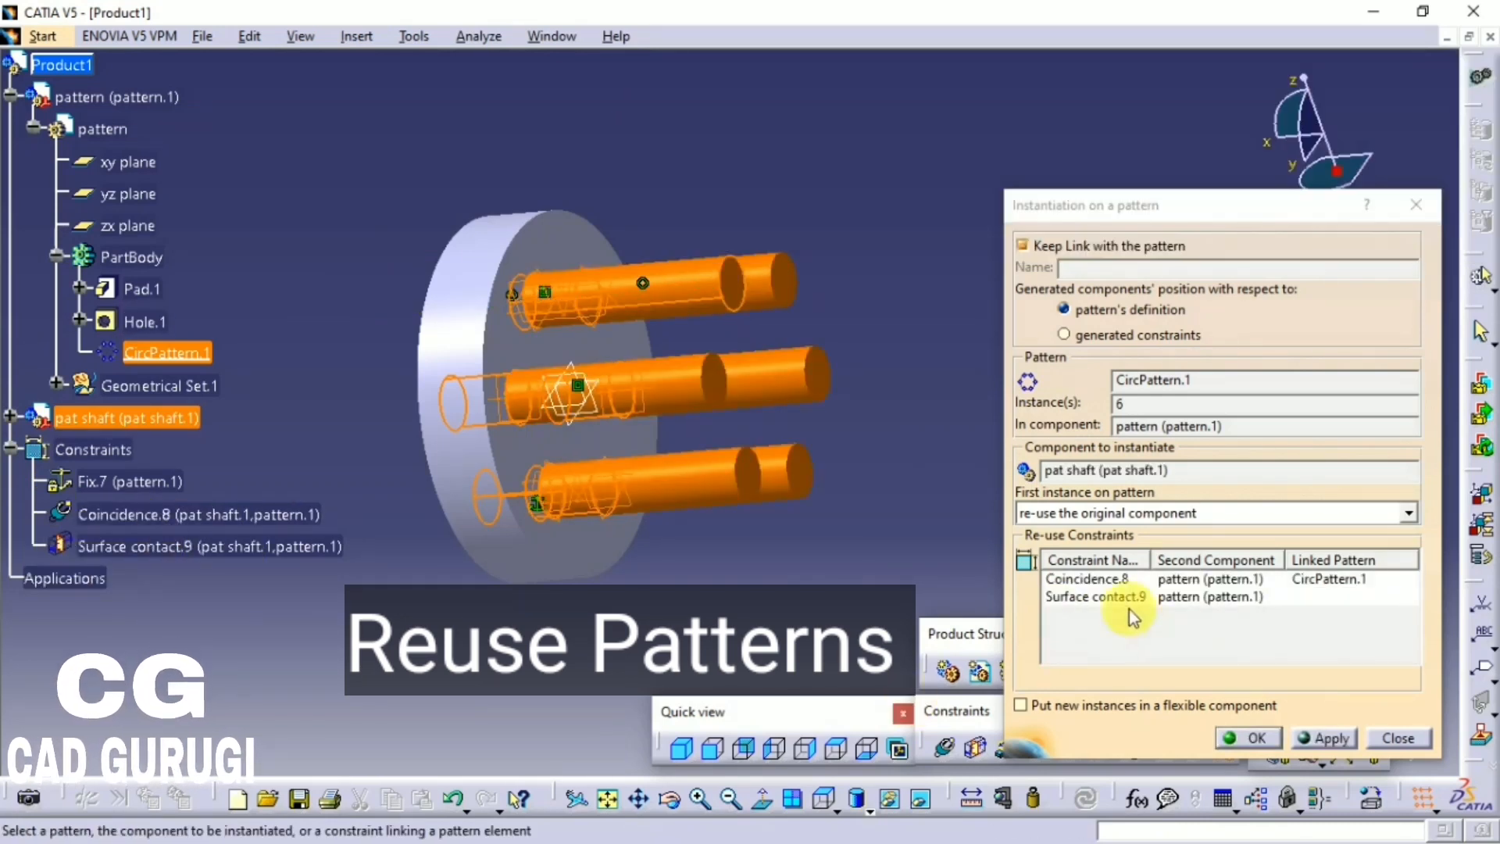
{"action": "left_click", "coordinate": [1323, 739]}
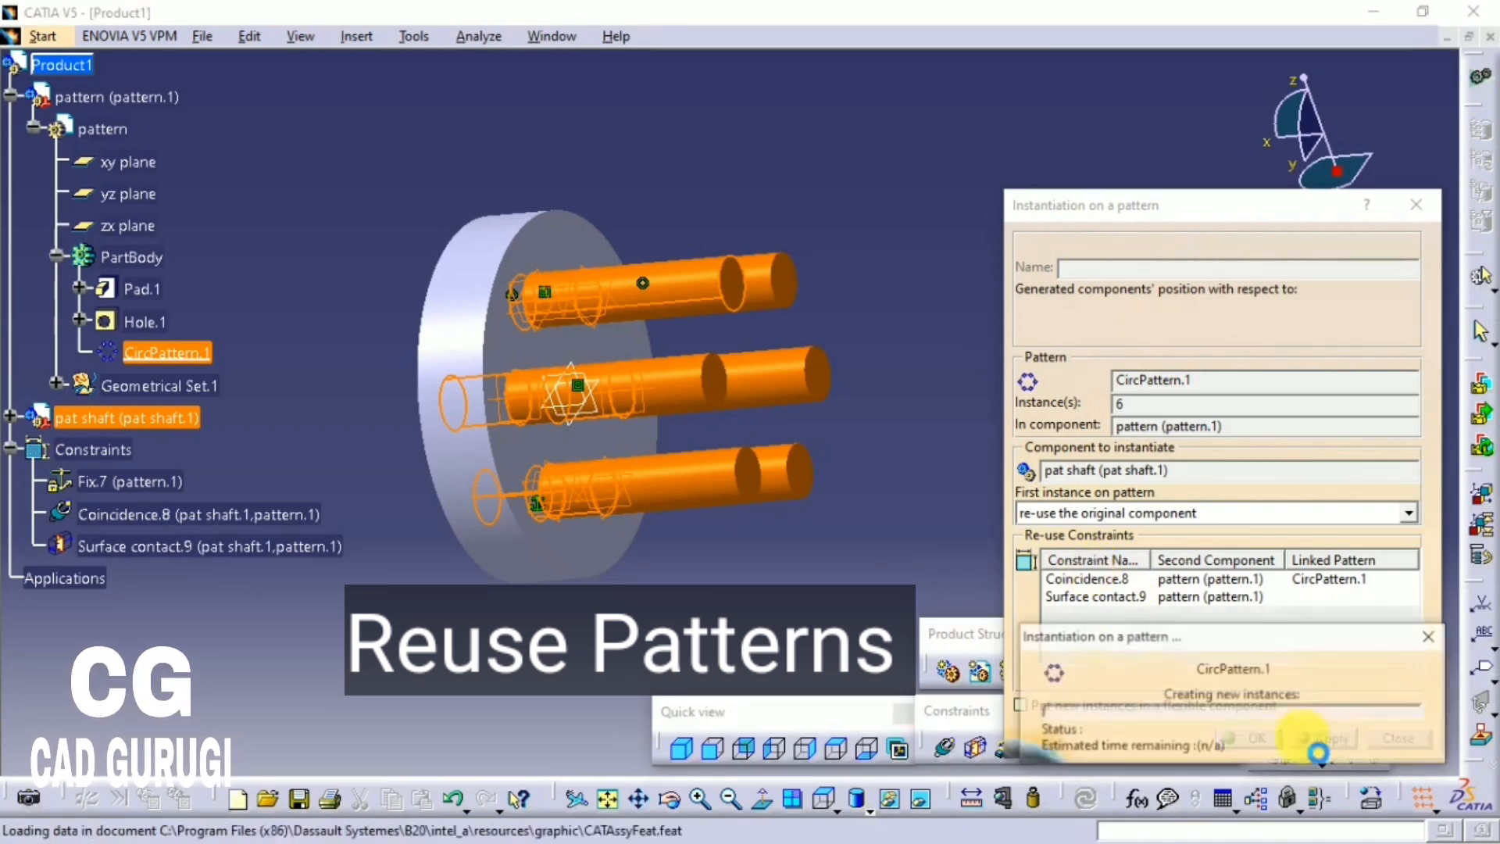
{"action": "left_click", "coordinate": [1248, 738]}
{"action": "middle_click_drag", "start_coordinate": [895, 485], "coordinate": [743, 493]}
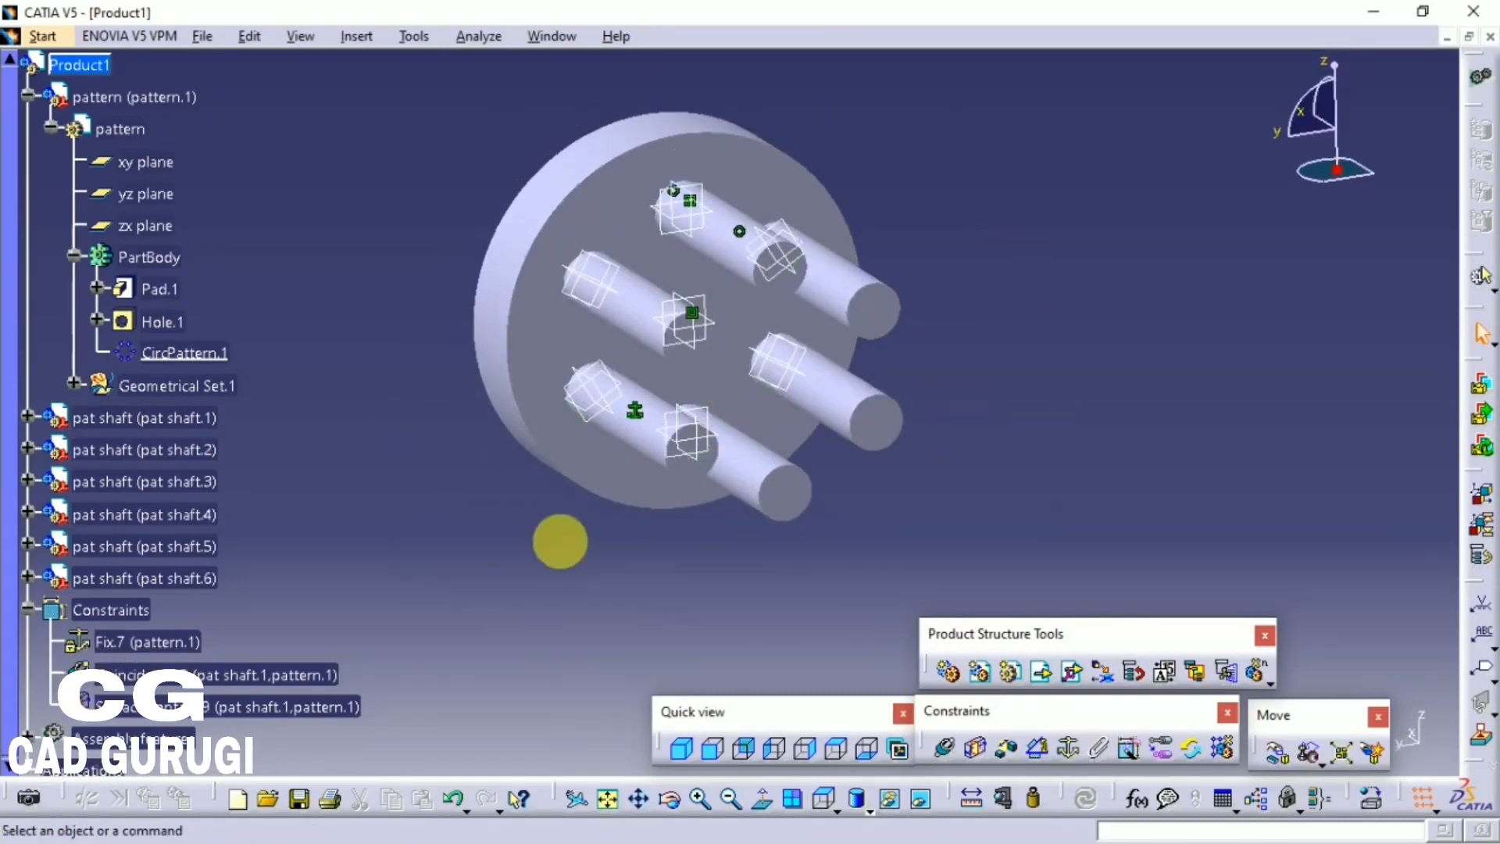
Step: Start Explode and select the disc and all six pat shafts as the products to explode
{"action": "middle_click_drag", "start_coordinate": [881, 518], "coordinate": [752, 538]}
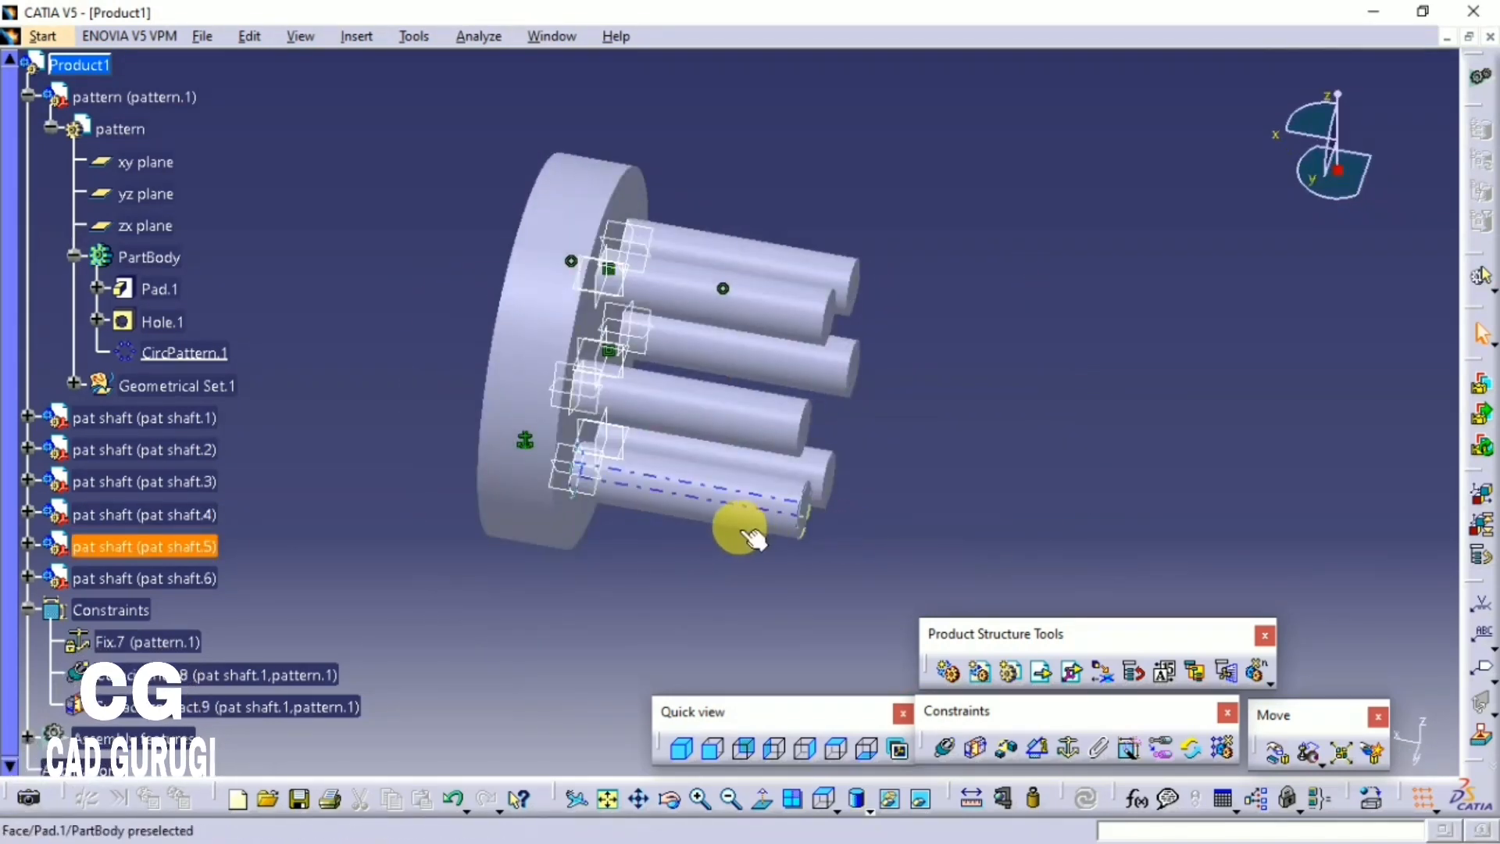
{"action": "middle_click_drag", "start_coordinate": [762, 475], "coordinate": [800, 561]}
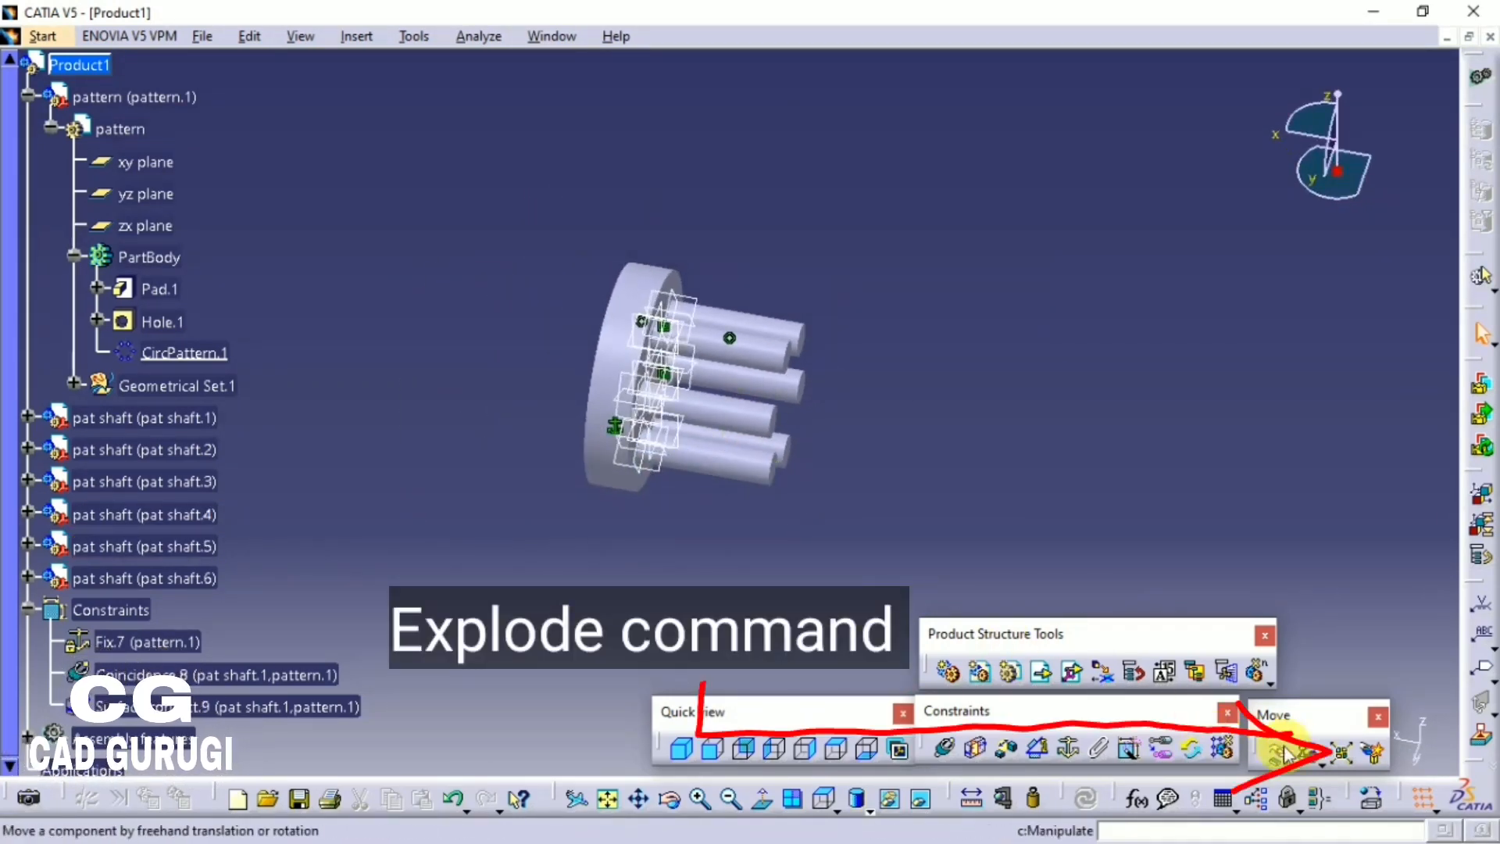
{"action": "left_click", "coordinate": [1344, 754]}
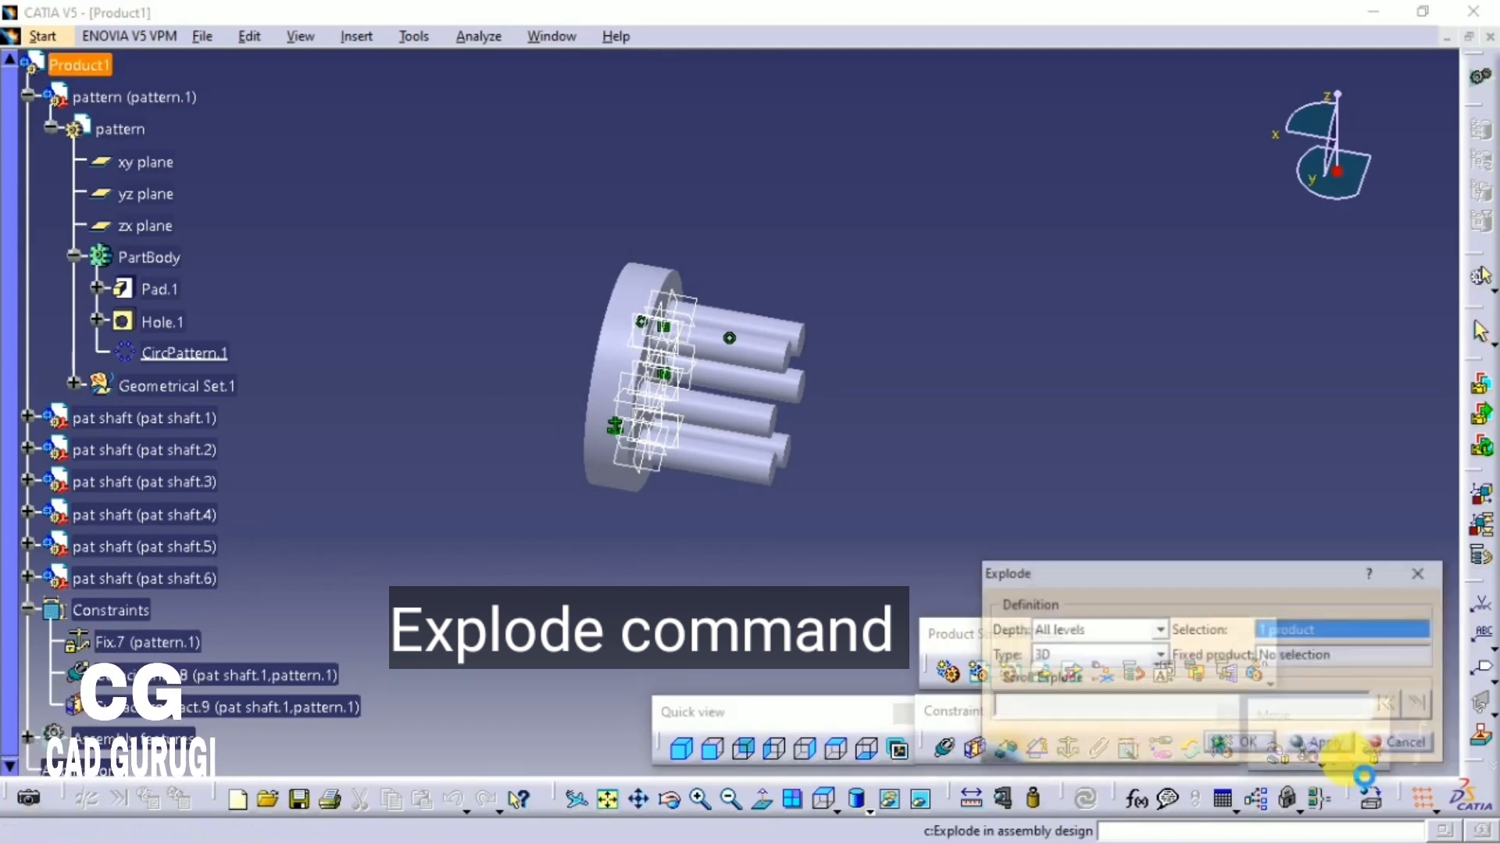
{"action": "left_click", "coordinate": [602, 399]}
{"action": "left_click", "coordinate": [707, 473]}
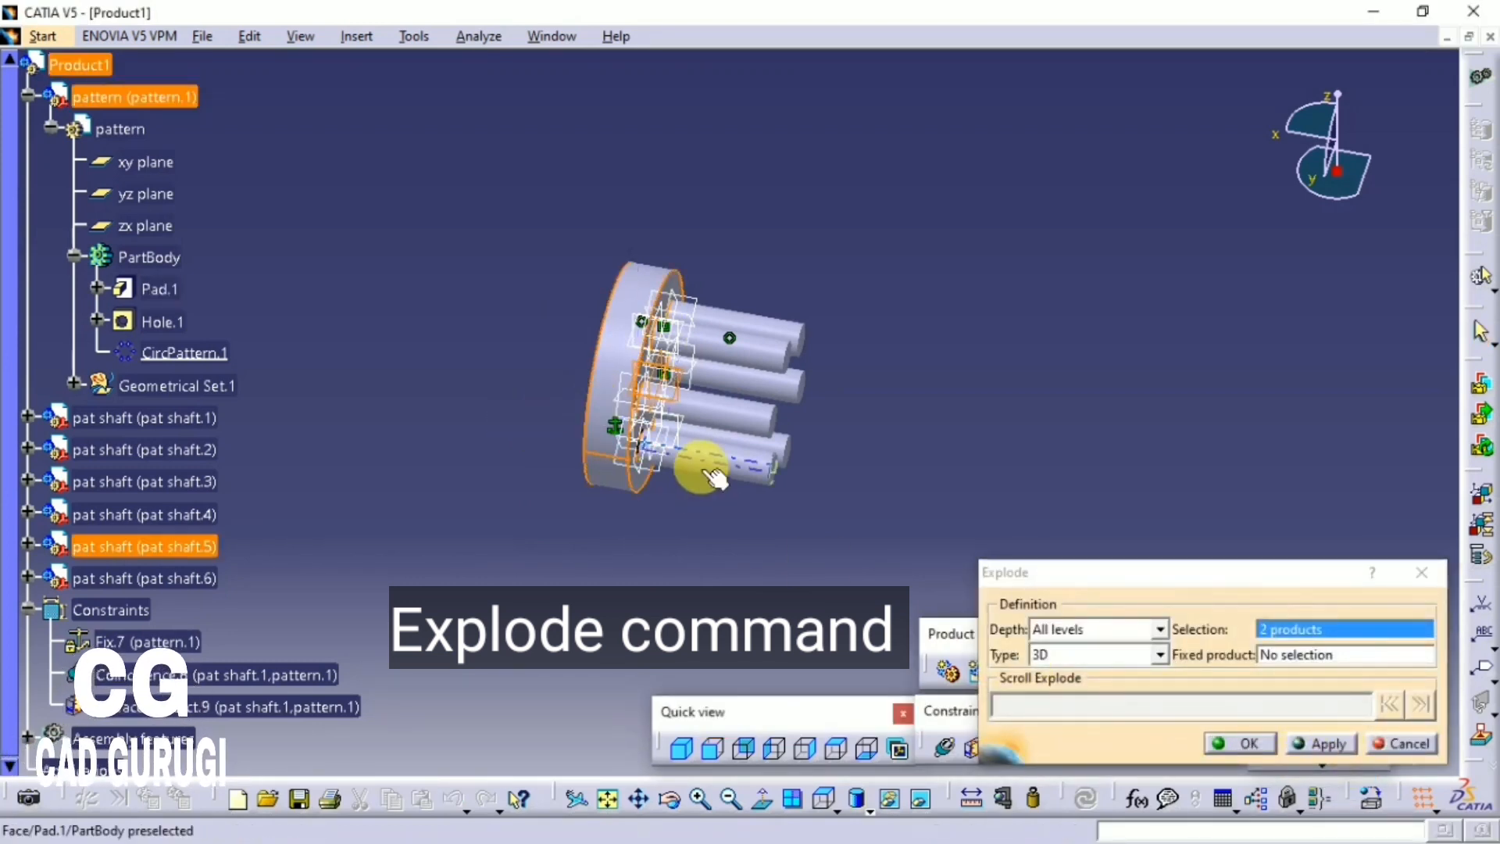
{"action": "left_click", "coordinate": [687, 403]}
{"action": "left_click", "coordinate": [716, 352]}
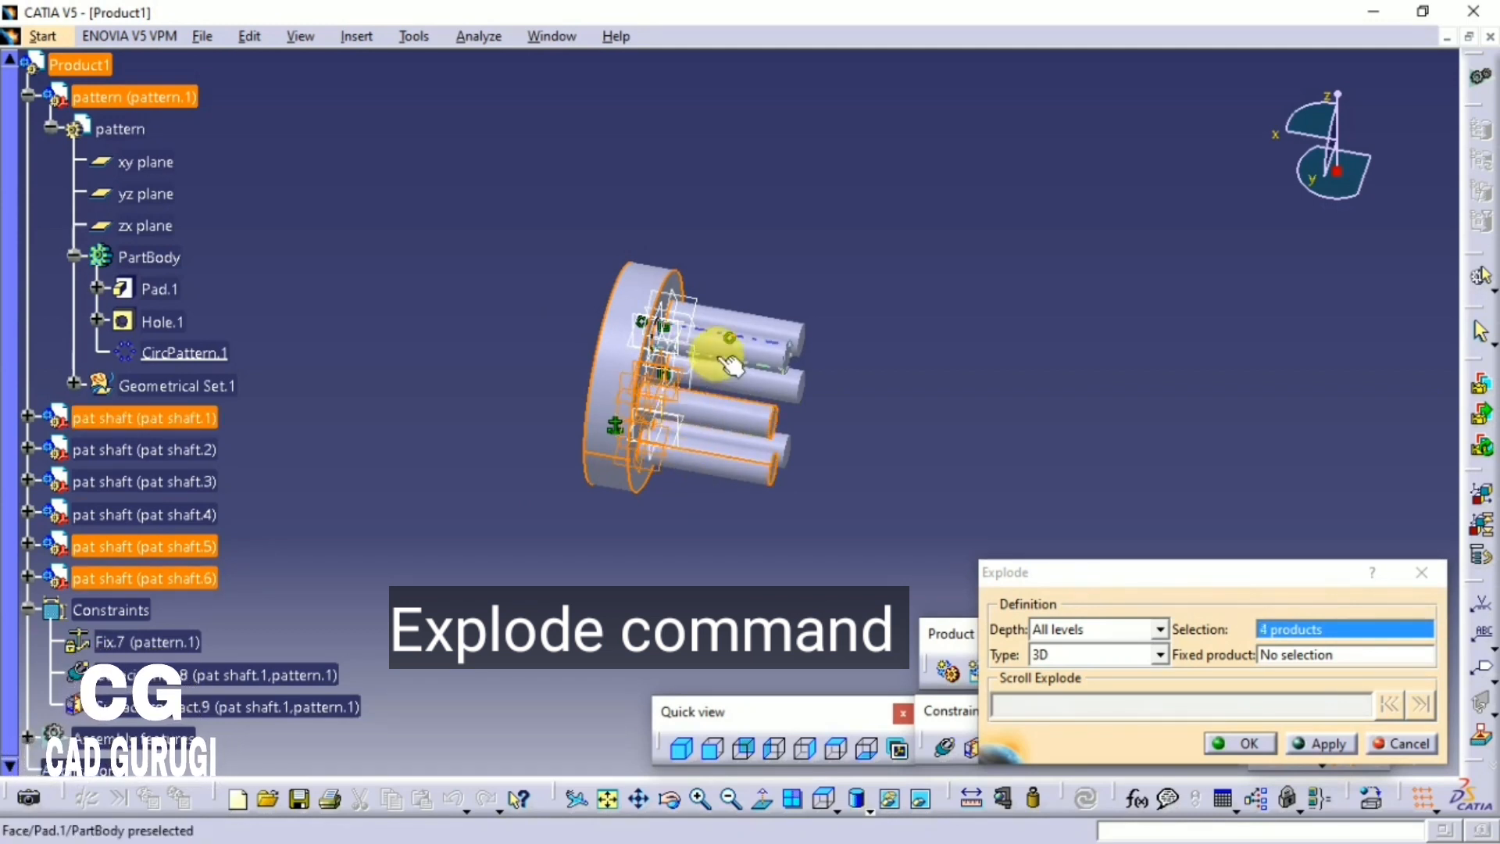
{"action": "left_click", "coordinate": [749, 319]}
{"action": "left_click", "coordinate": [786, 387]}
{"action": "left_click", "coordinate": [778, 443]}
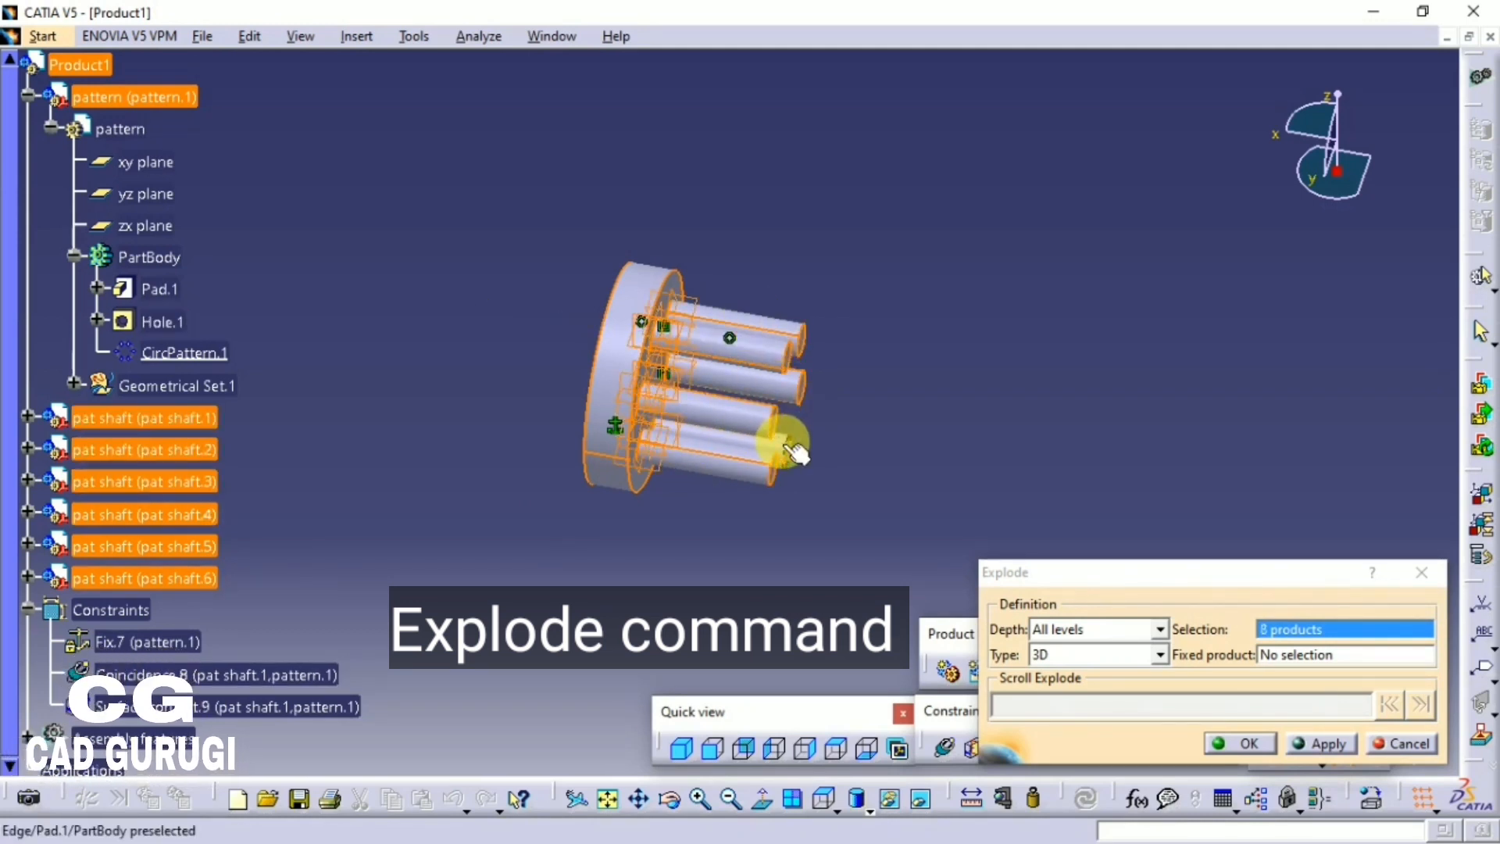
Step: Set pattern.1 as the fixed product and apply the 3D explode at all levels
{"action": "middle_click_drag", "start_coordinate": [795, 452], "coordinate": [721, 457]}
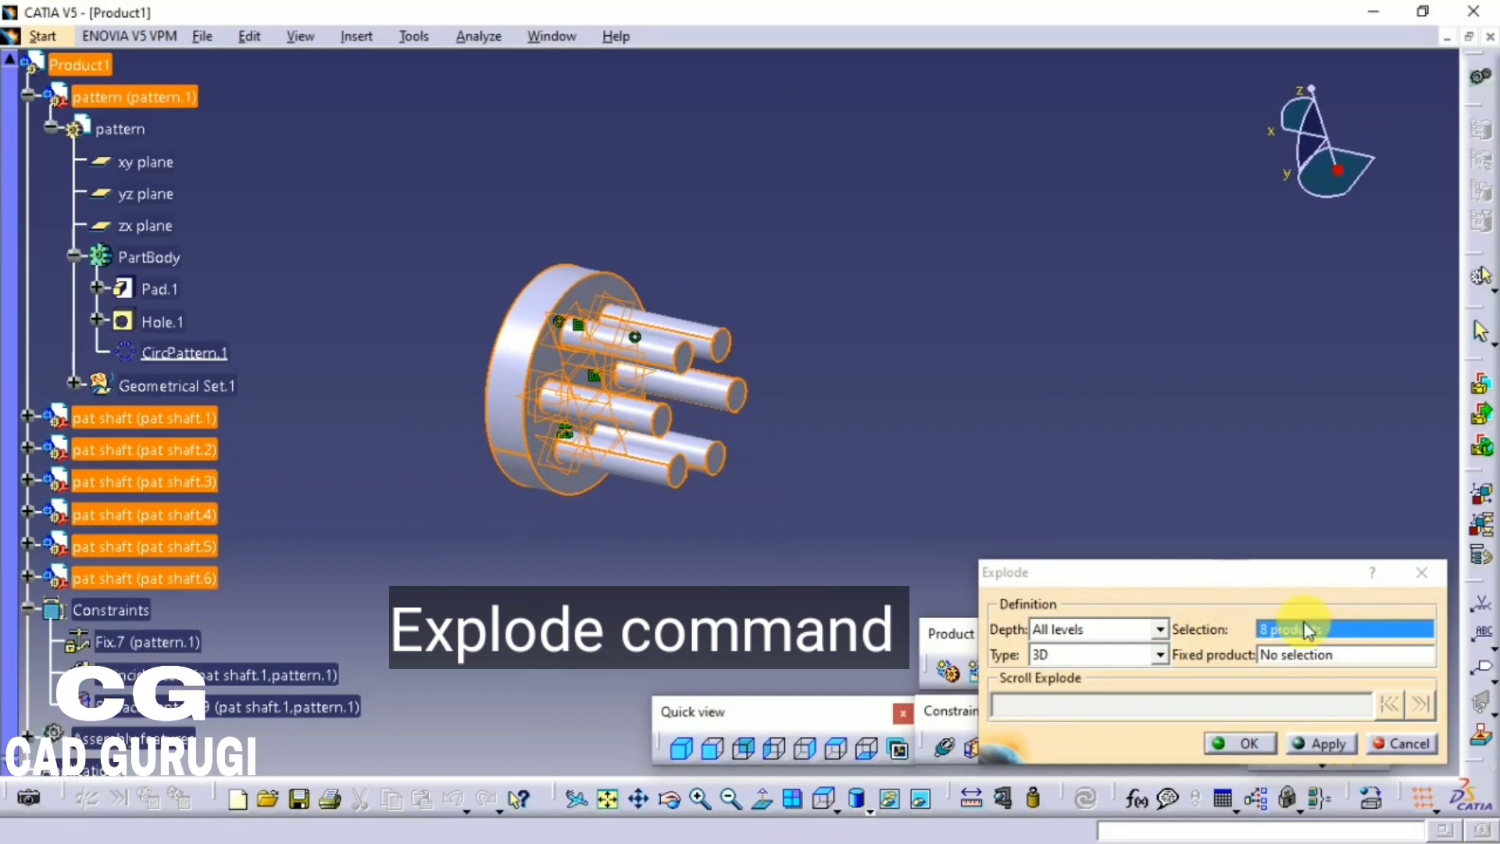
{"action": "left_click", "coordinate": [1273, 663]}
{"action": "left_click", "coordinate": [509, 429]}
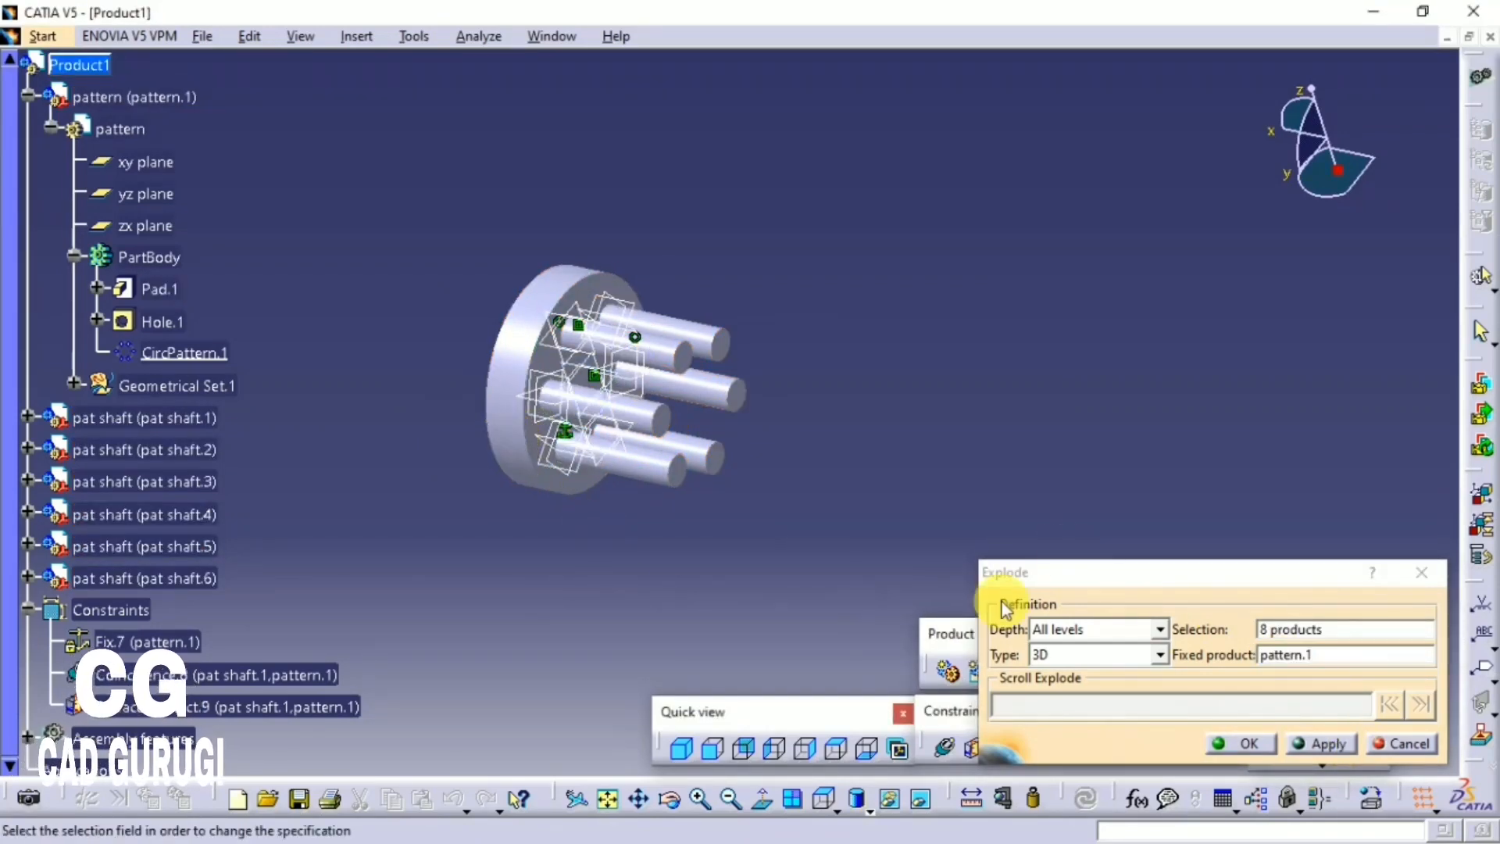
{"action": "left_click", "coordinate": [1328, 744]}
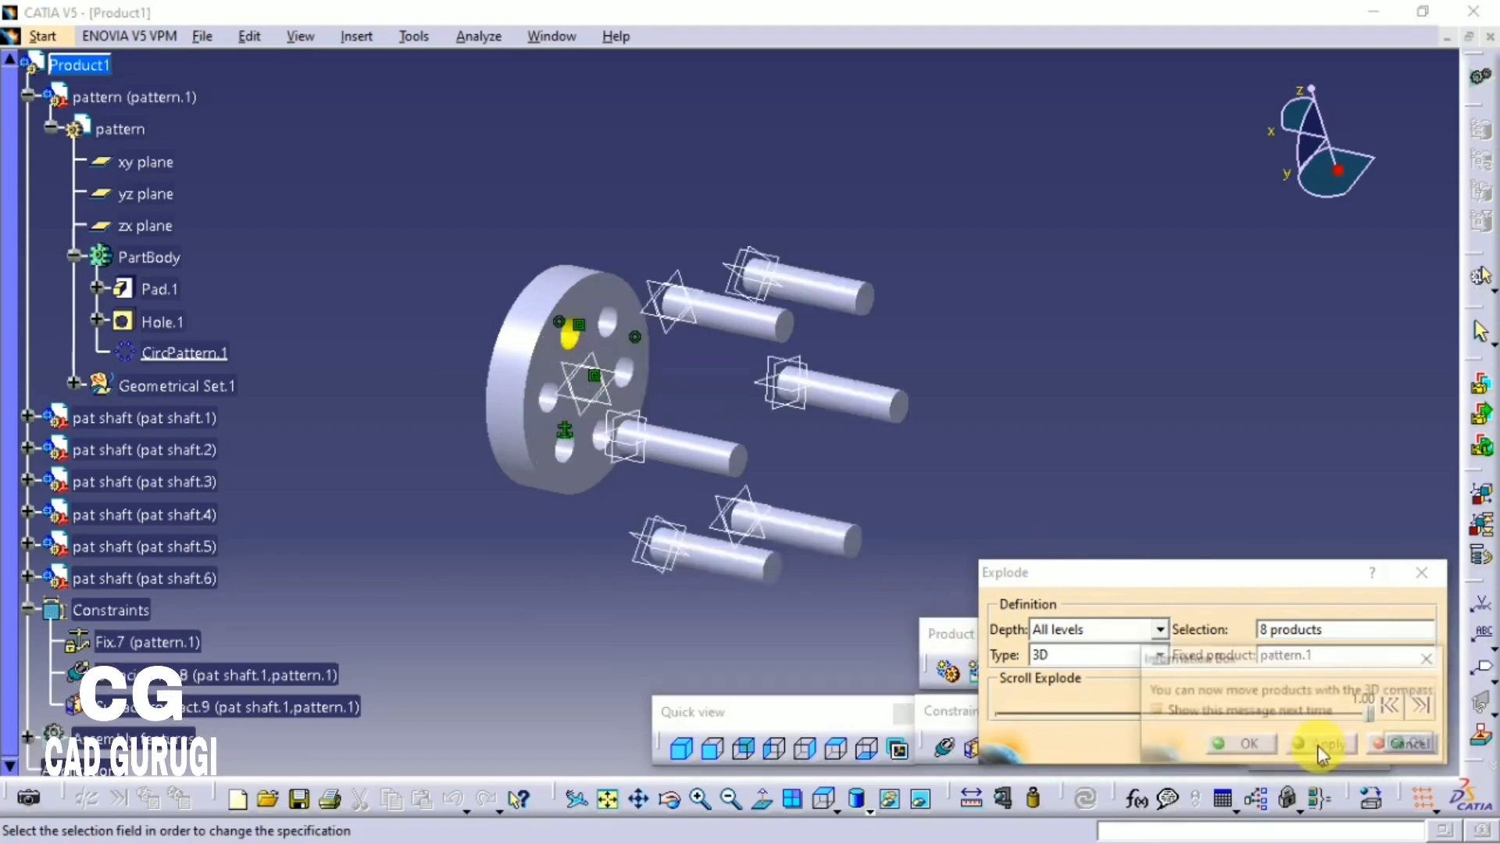
{"action": "left_click", "coordinate": [1399, 746]}
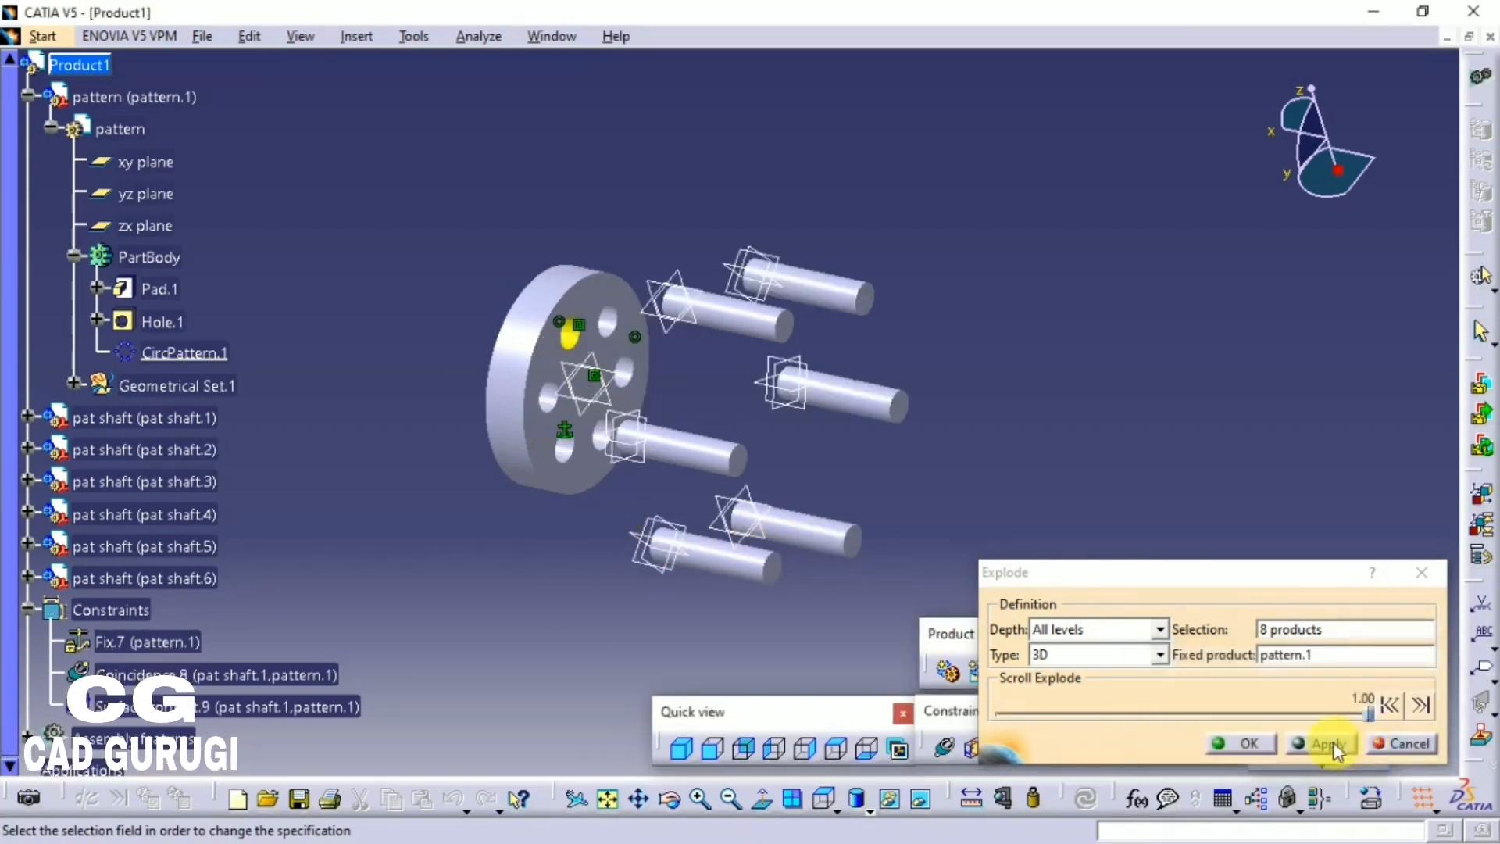
Step: Accept the exploded product positions, and update the assembly to return the shafts to the disc
{"action": "mouse_move", "coordinate": [1350, 712]}
{"action": "left_mouse_down"}
{"action": "mouse_move", "coordinate": [1039, 713]}
{"action": "mouse_move", "coordinate": [1086, 725]}
{"action": "mouse_move", "coordinate": [1336, 715]}
{"action": "left_mouse_up"}
{"action": "left_click", "coordinate": [1333, 745]}
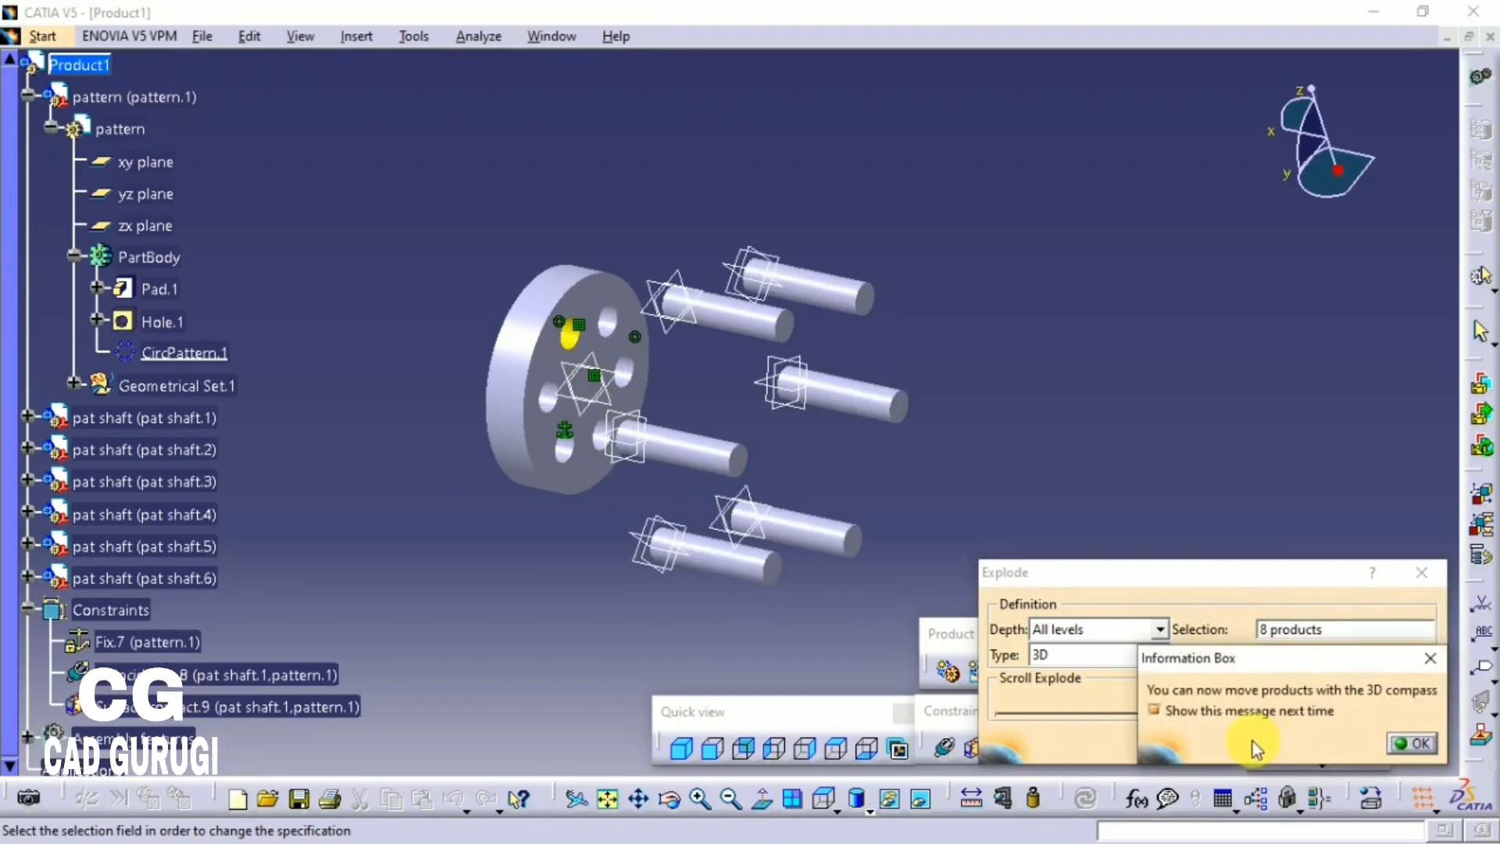
{"action": "left_click", "coordinate": [1406, 743]}
{"action": "left_click", "coordinate": [1219, 741]}
{"action": "left_click", "coordinate": [759, 478]}
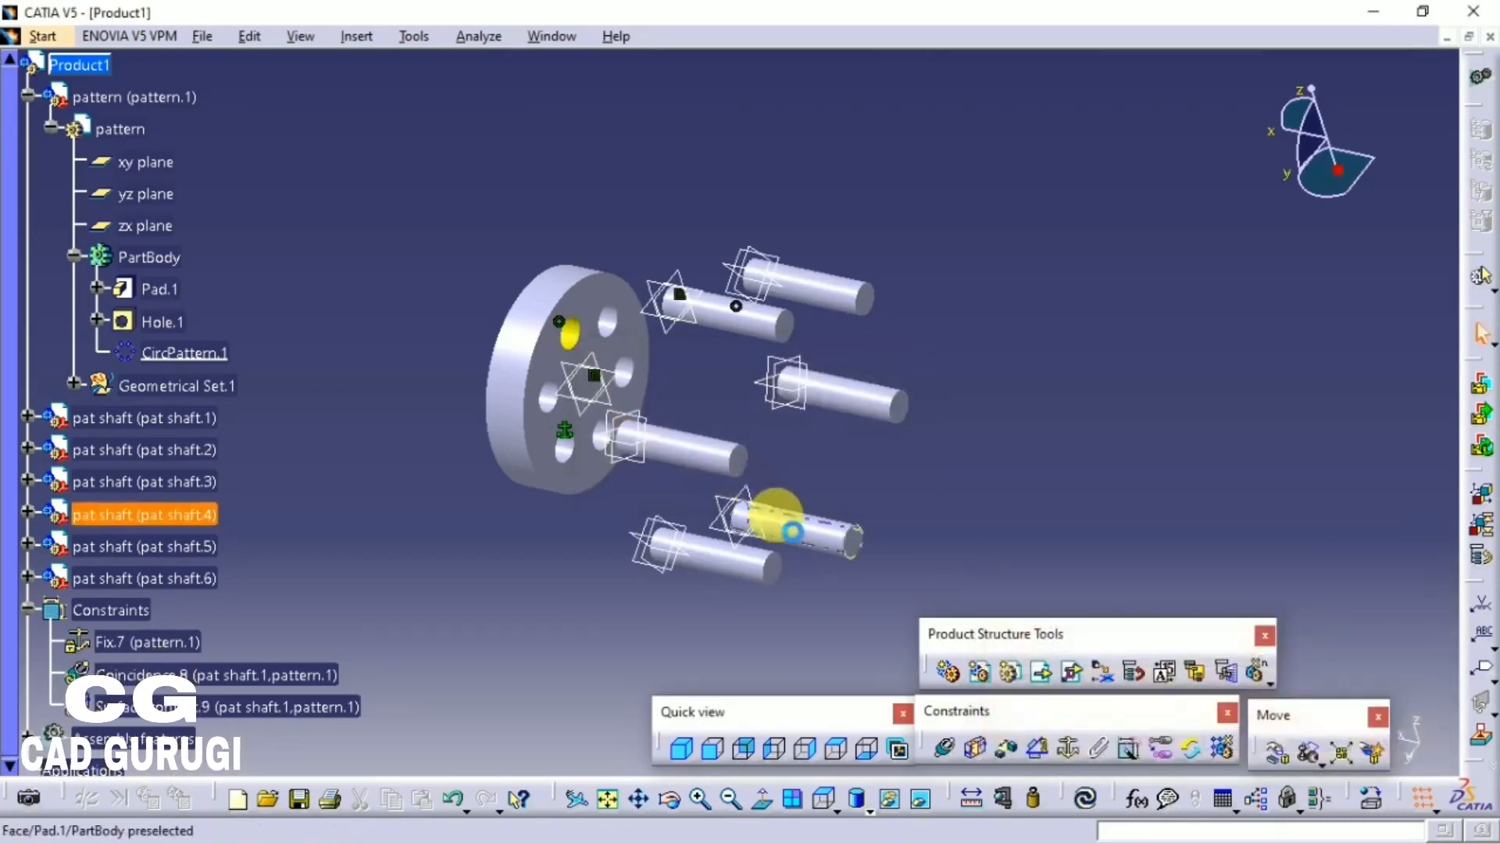
{"action": "middle_click_drag", "start_coordinate": [776, 519], "coordinate": [937, 547]}
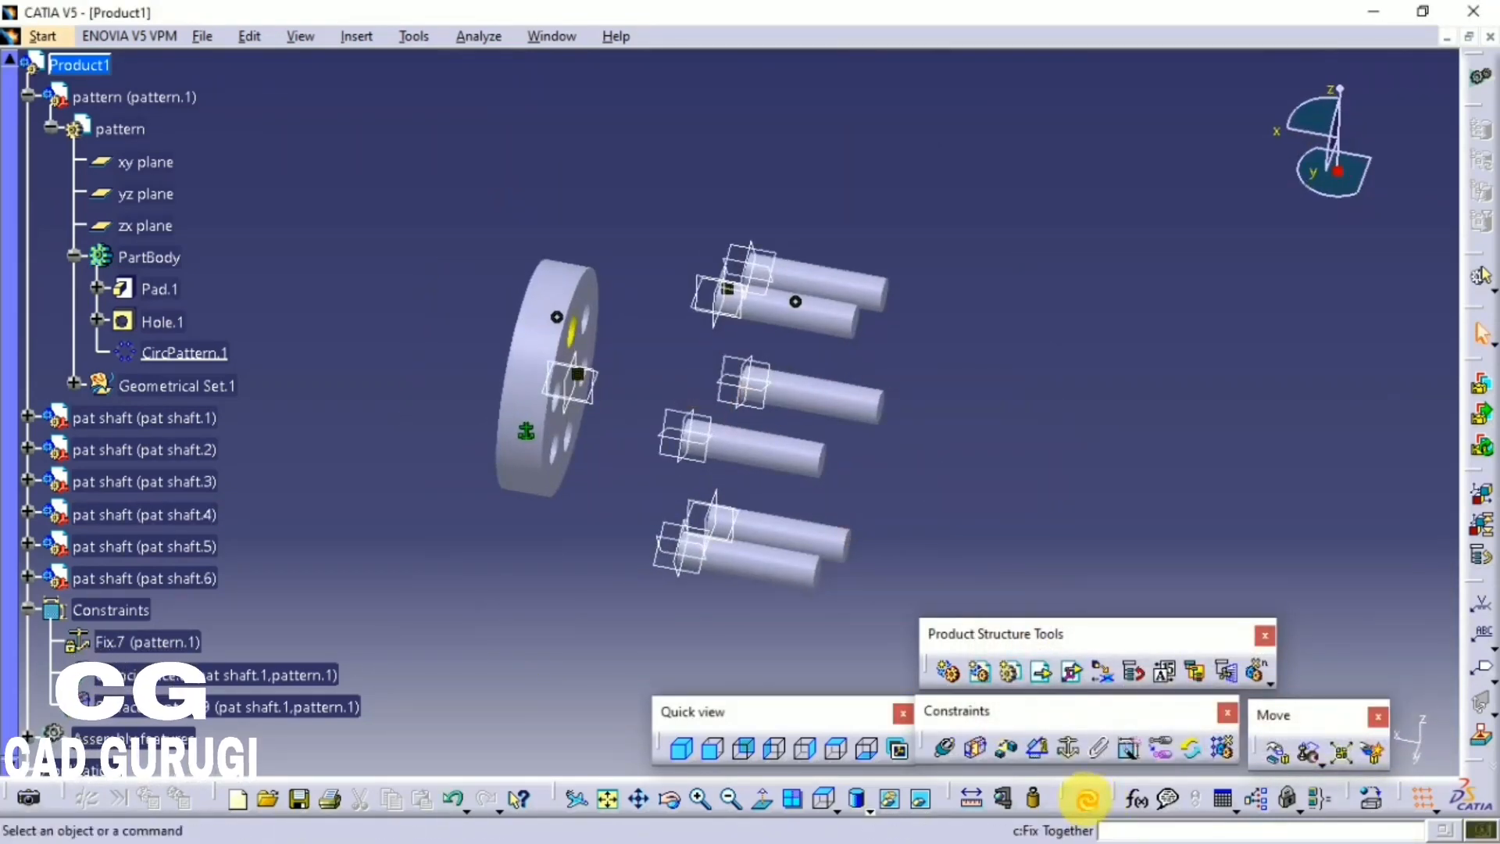
{"action": "left_click", "coordinate": [1086, 799]}
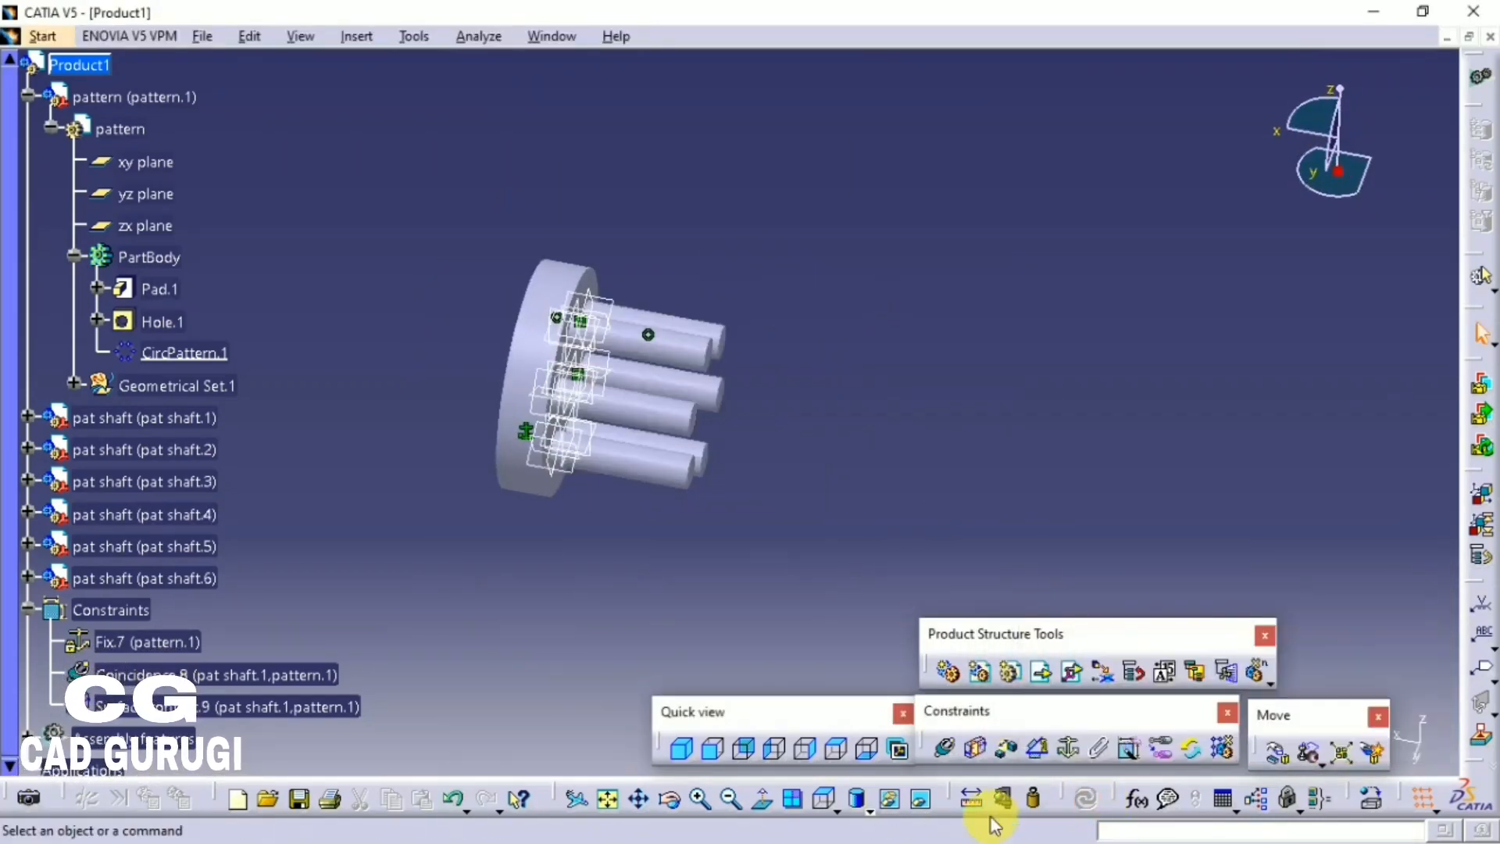
Step: Preview a 3D explode of the whole product with pattern.1 as the fixed product, and discard the position changes
{"action": "left_click", "coordinate": [1339, 753]}
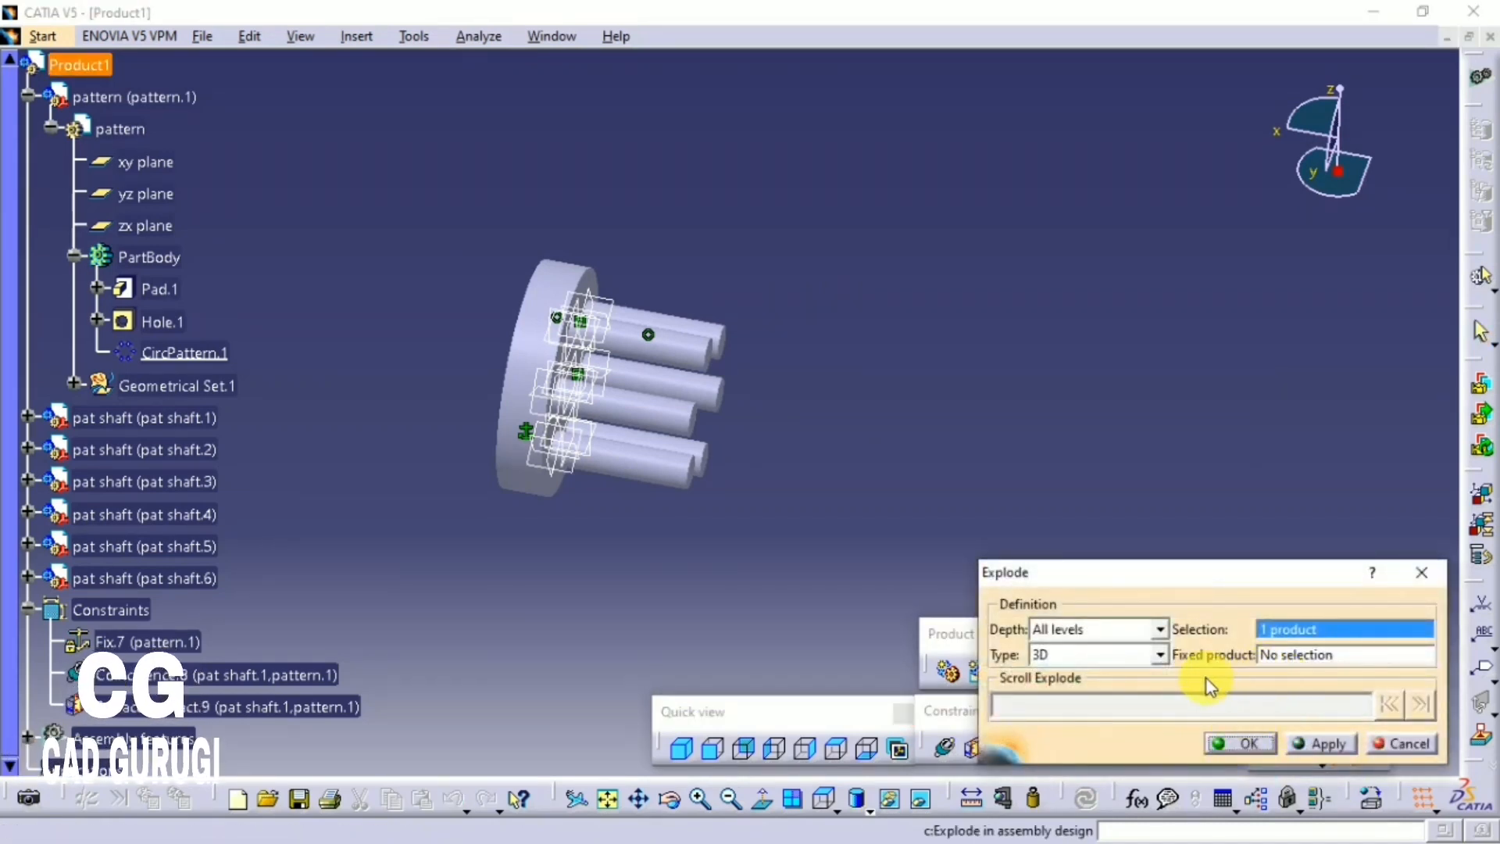
{"action": "left_click", "coordinate": [1317, 663]}
{"action": "left_click", "coordinate": [534, 477]}
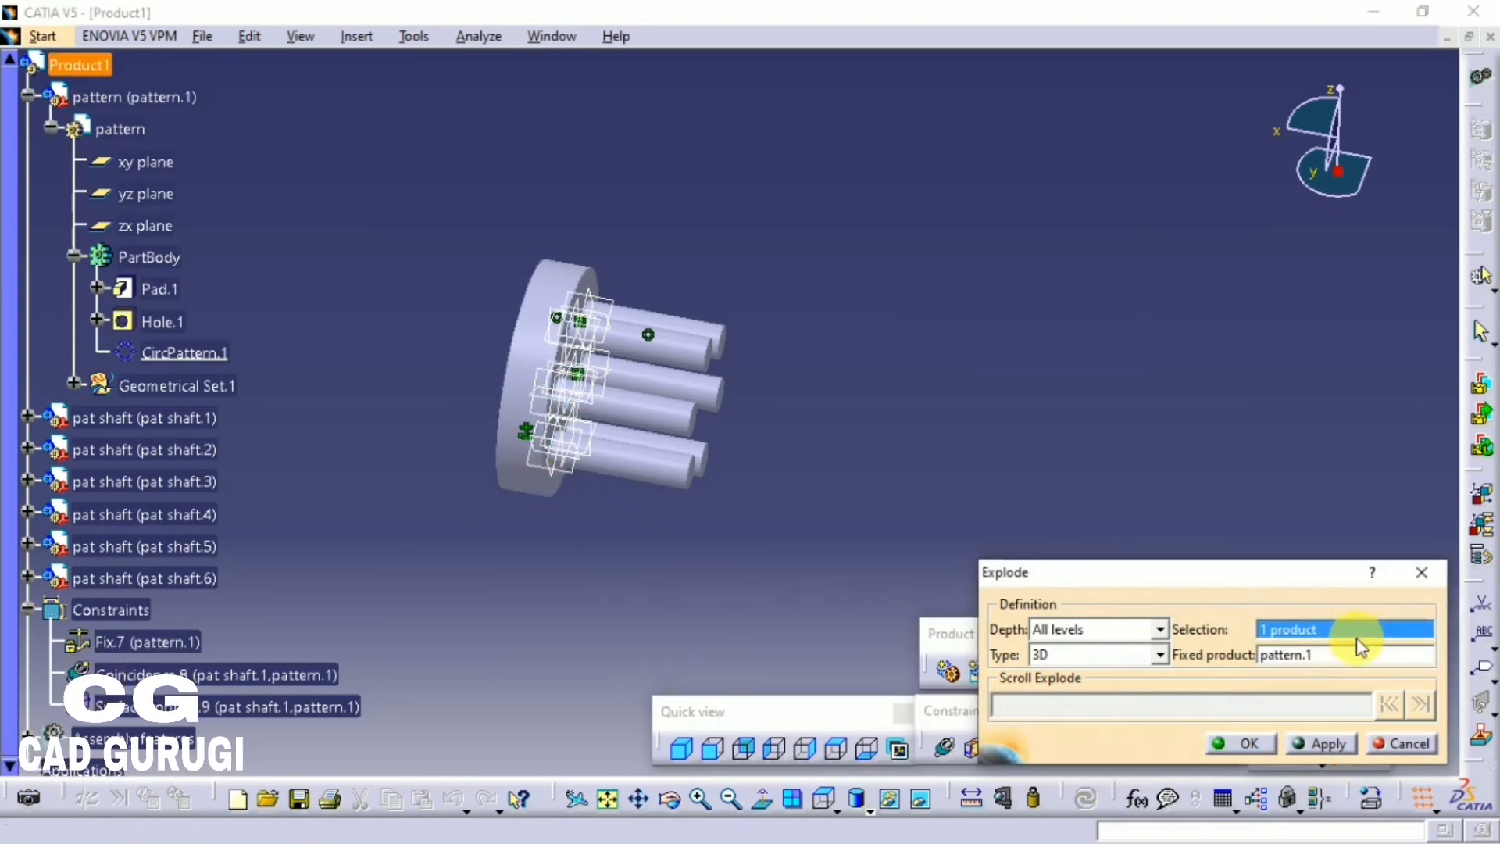
{"action": "left_click", "coordinate": [1325, 743]}
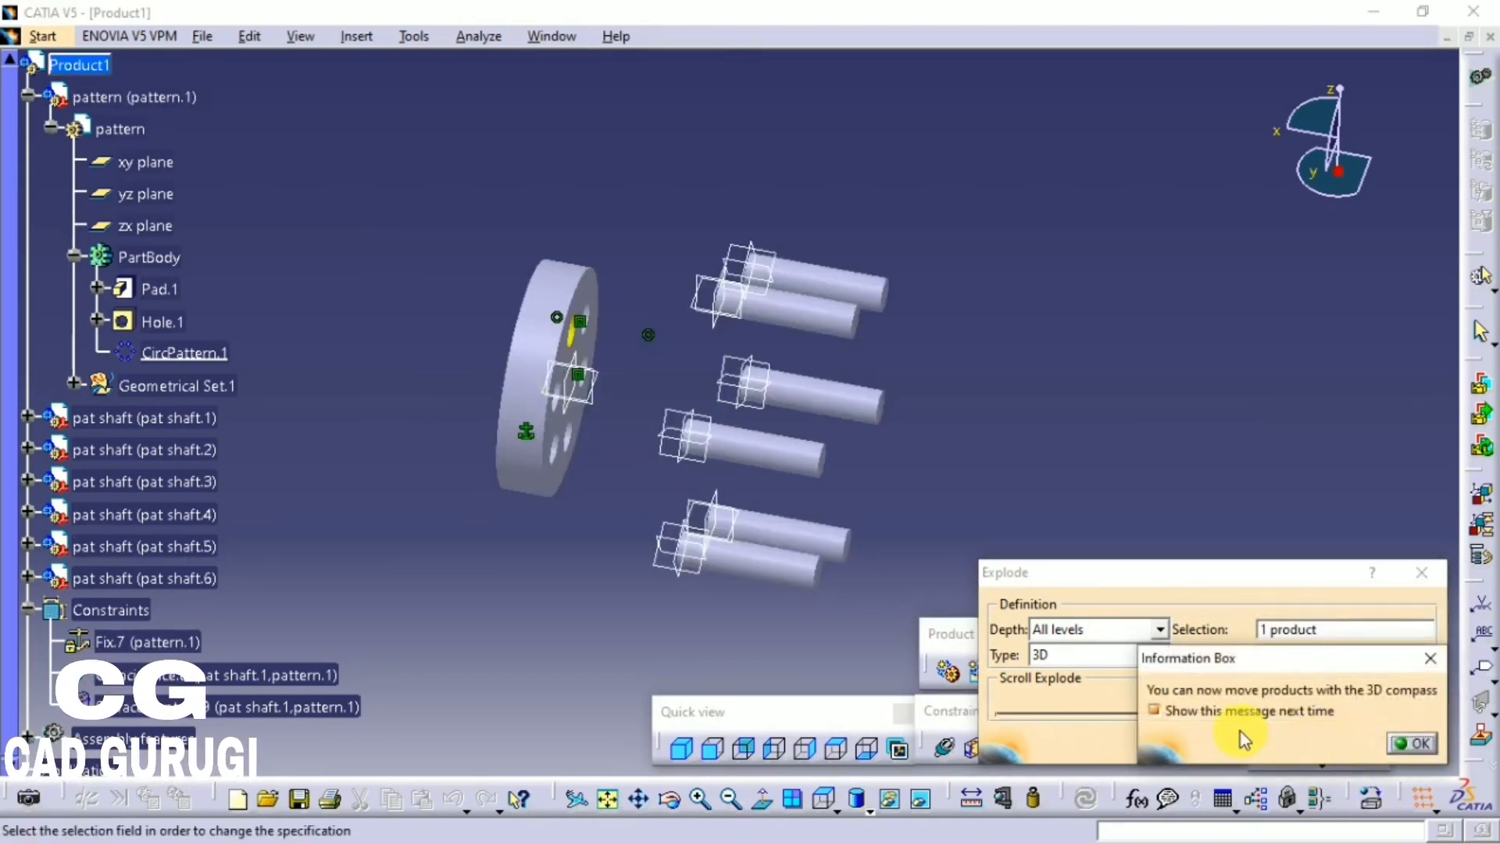
{"action": "left_click", "coordinate": [1244, 740]}
{"action": "left_click", "coordinate": [1242, 744]}
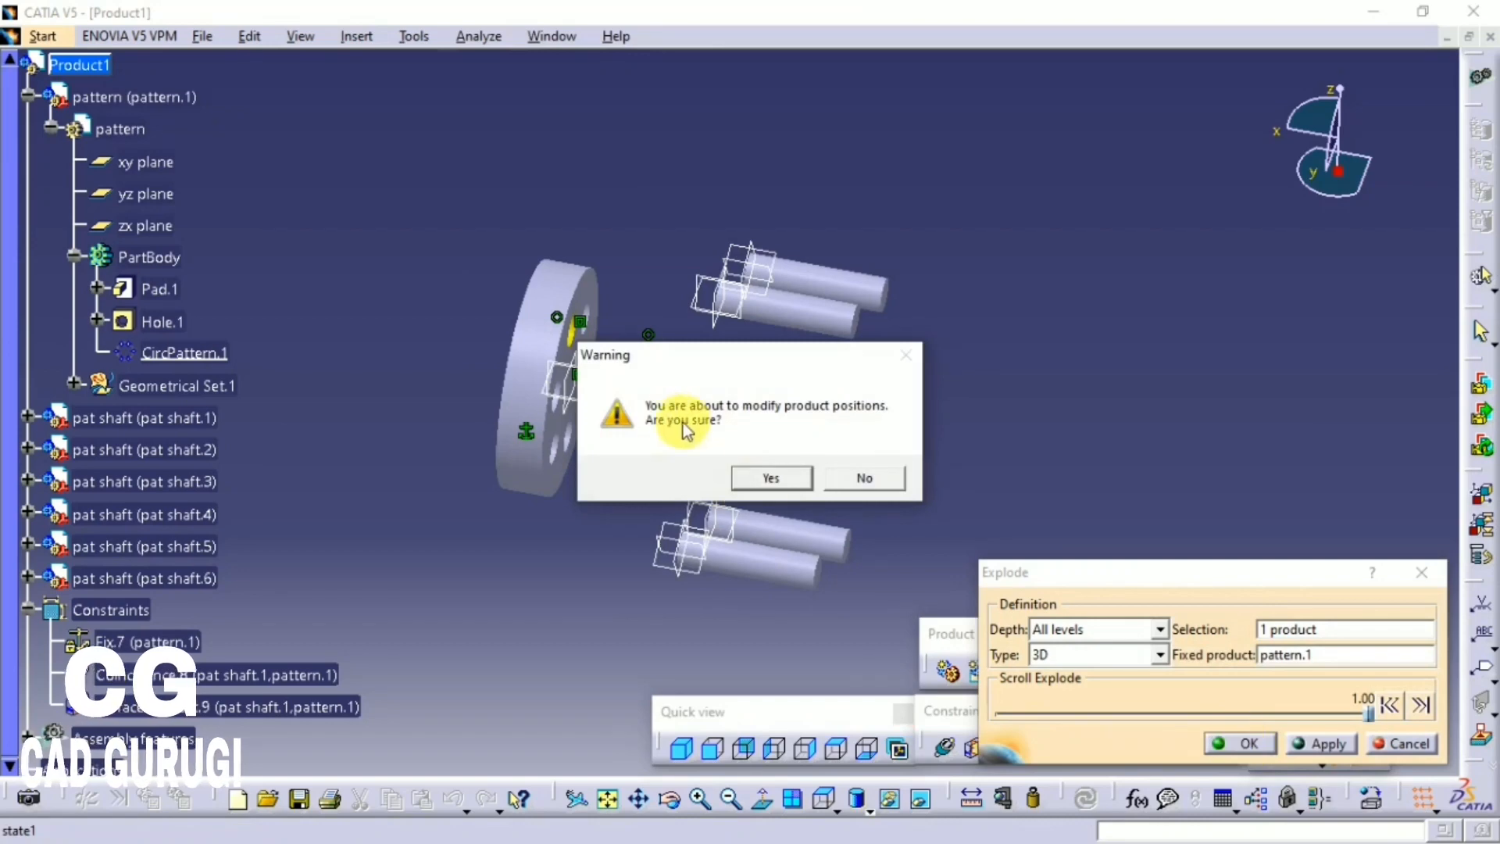
{"action": "left_click", "coordinate": [827, 484]}
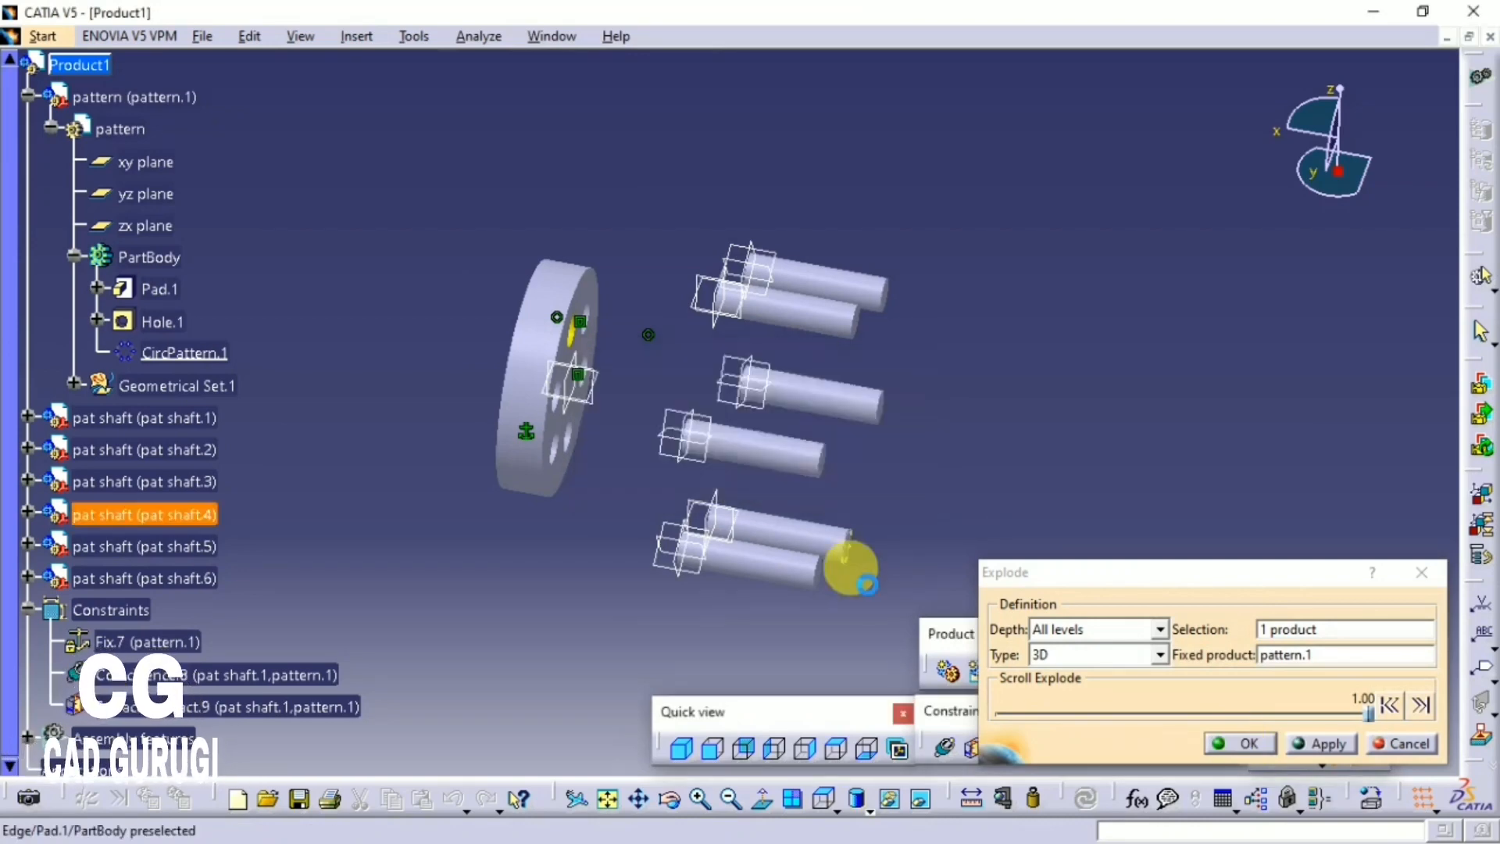
{"action": "left_click", "coordinate": [1385, 746]}
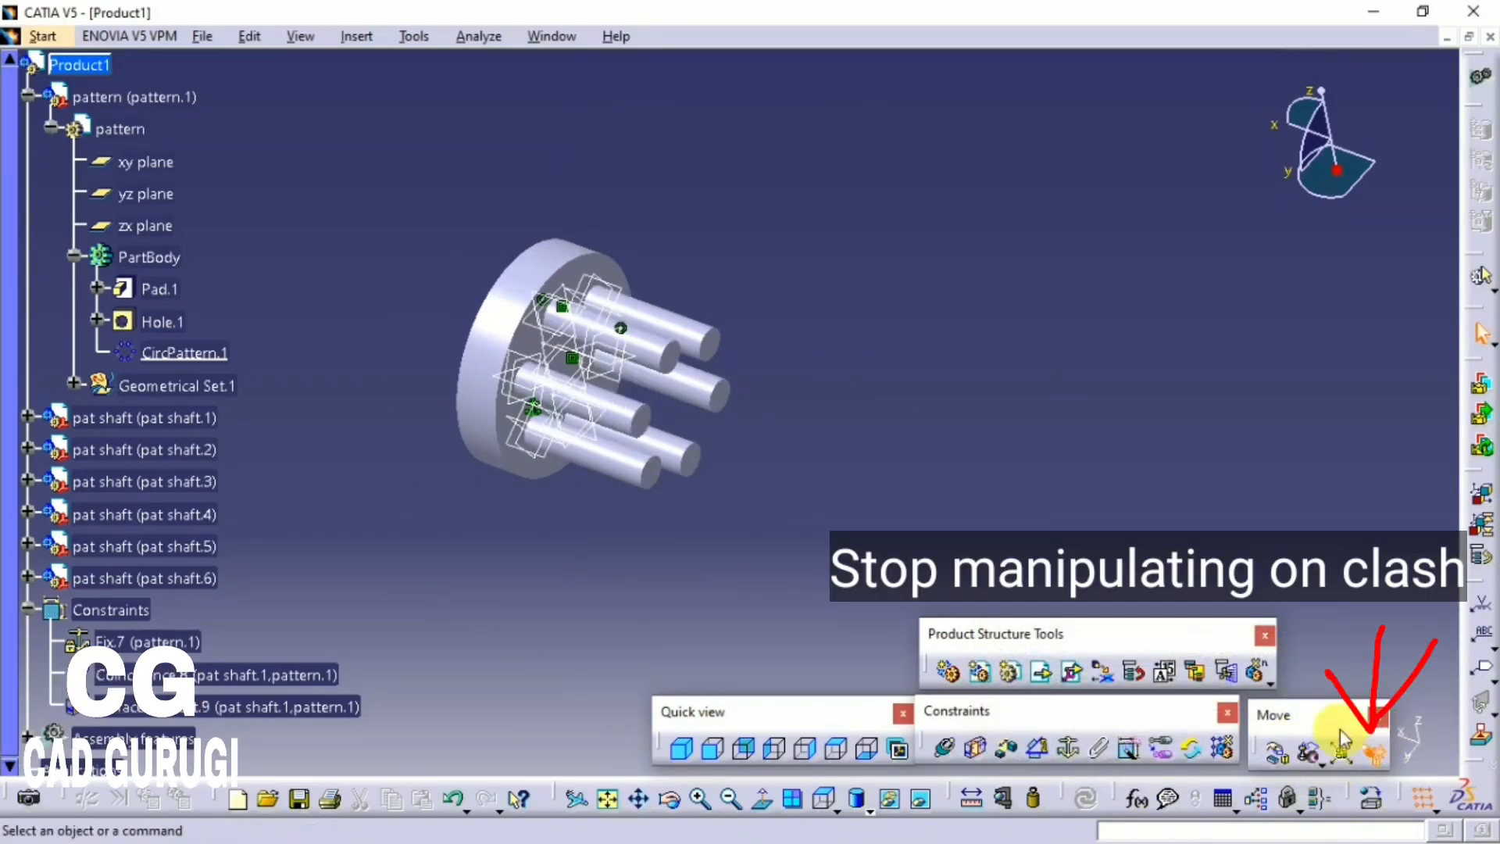
Step: Start Manipulation with respect to constraints and move pat shaft.2 along the Z axis, off its hole past the disc's edge
{"action": "middle_click_drag", "start_coordinate": [848, 572], "coordinate": [782, 582]}
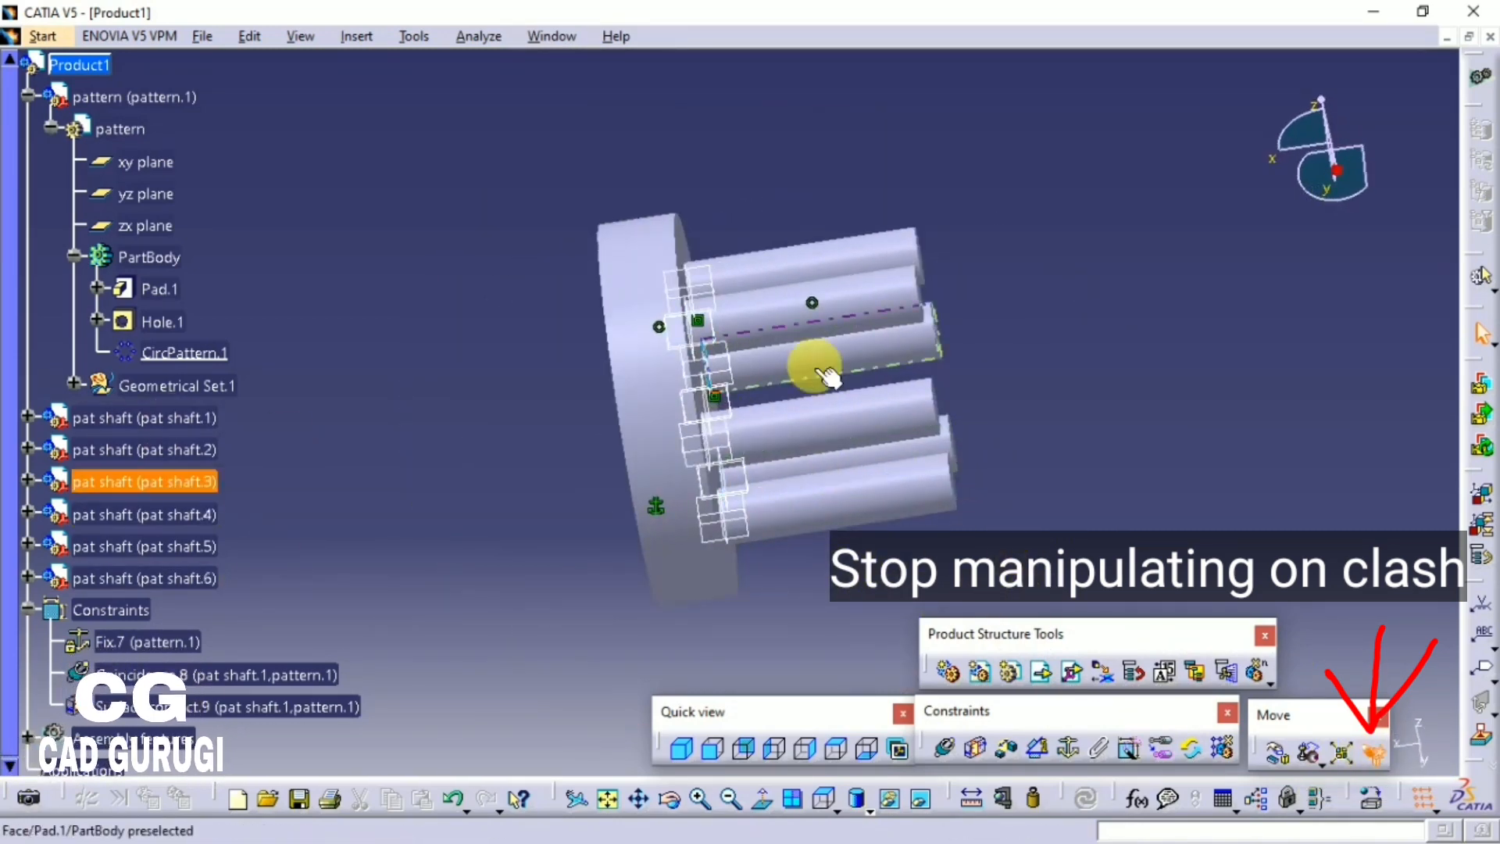
{"action": "left_click", "coordinate": [1285, 754]}
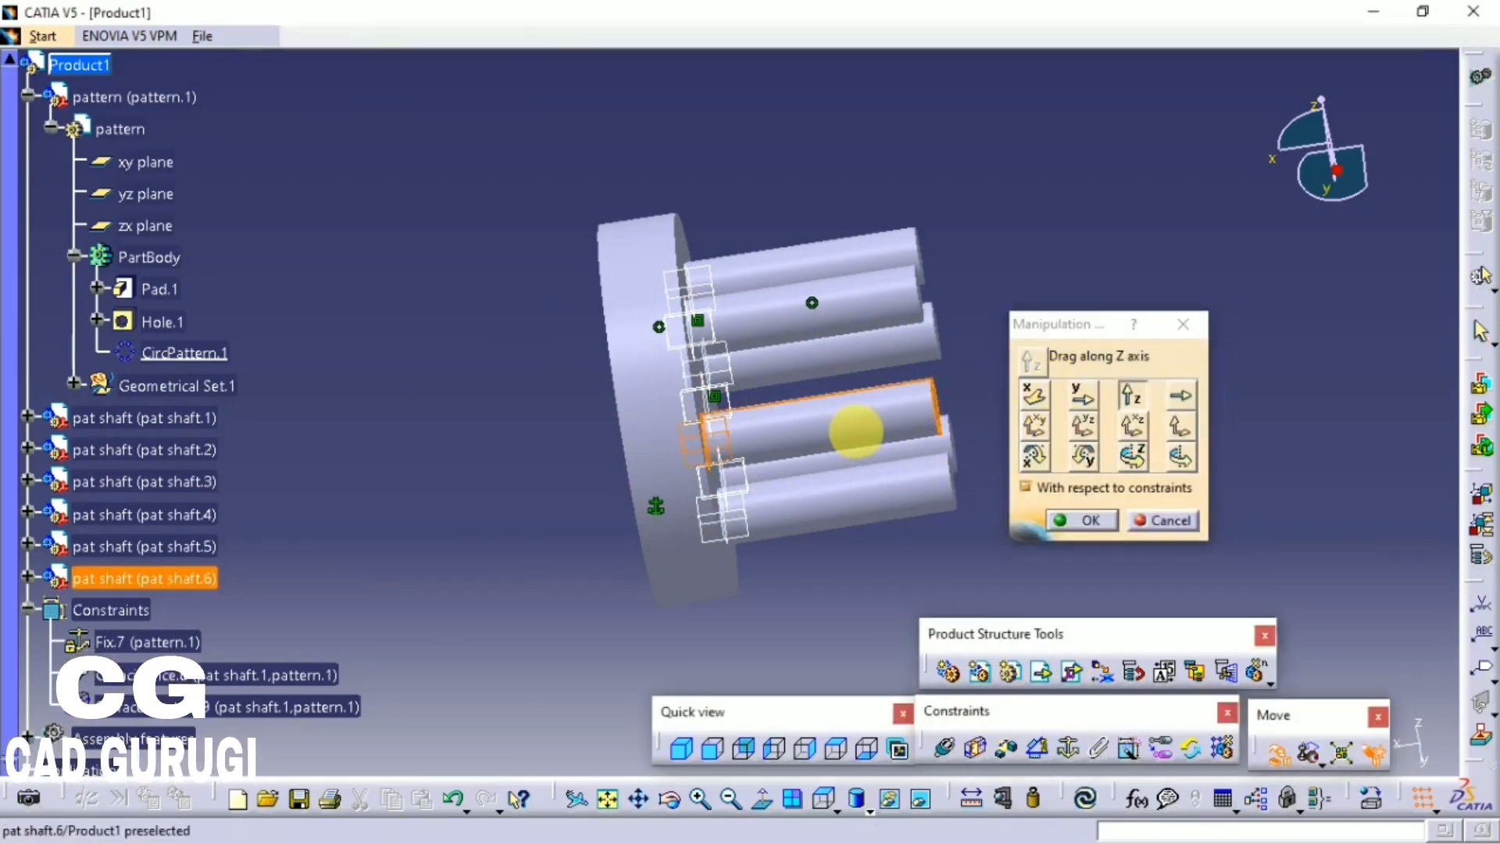
{"action": "middle_click_drag", "start_coordinate": [857, 431], "coordinate": [437, 337]}
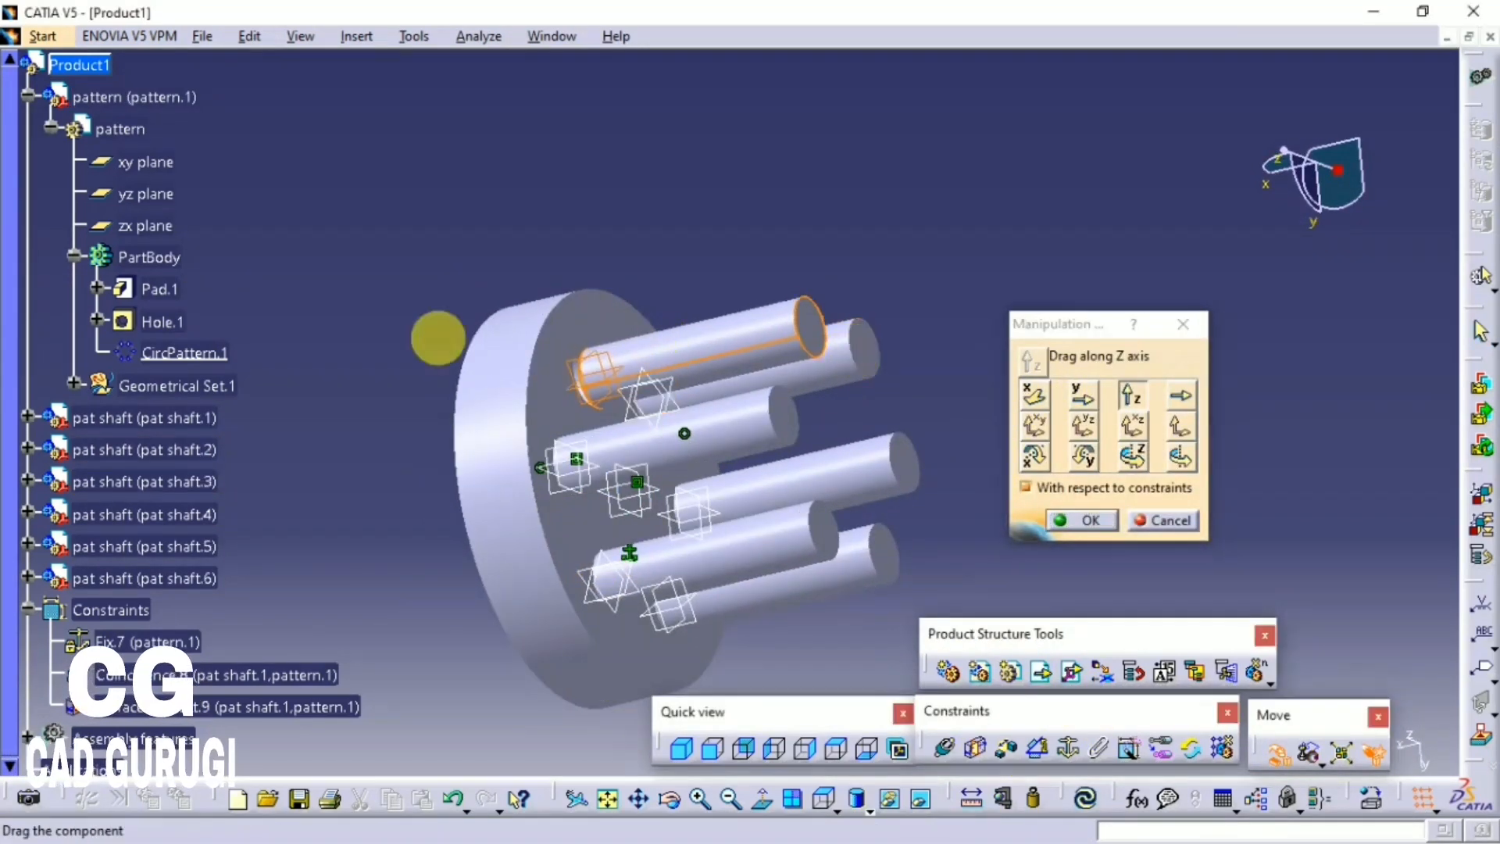
{"action": "left_click_drag", "start_coordinate": [714, 340], "coordinate": [955, 243]}
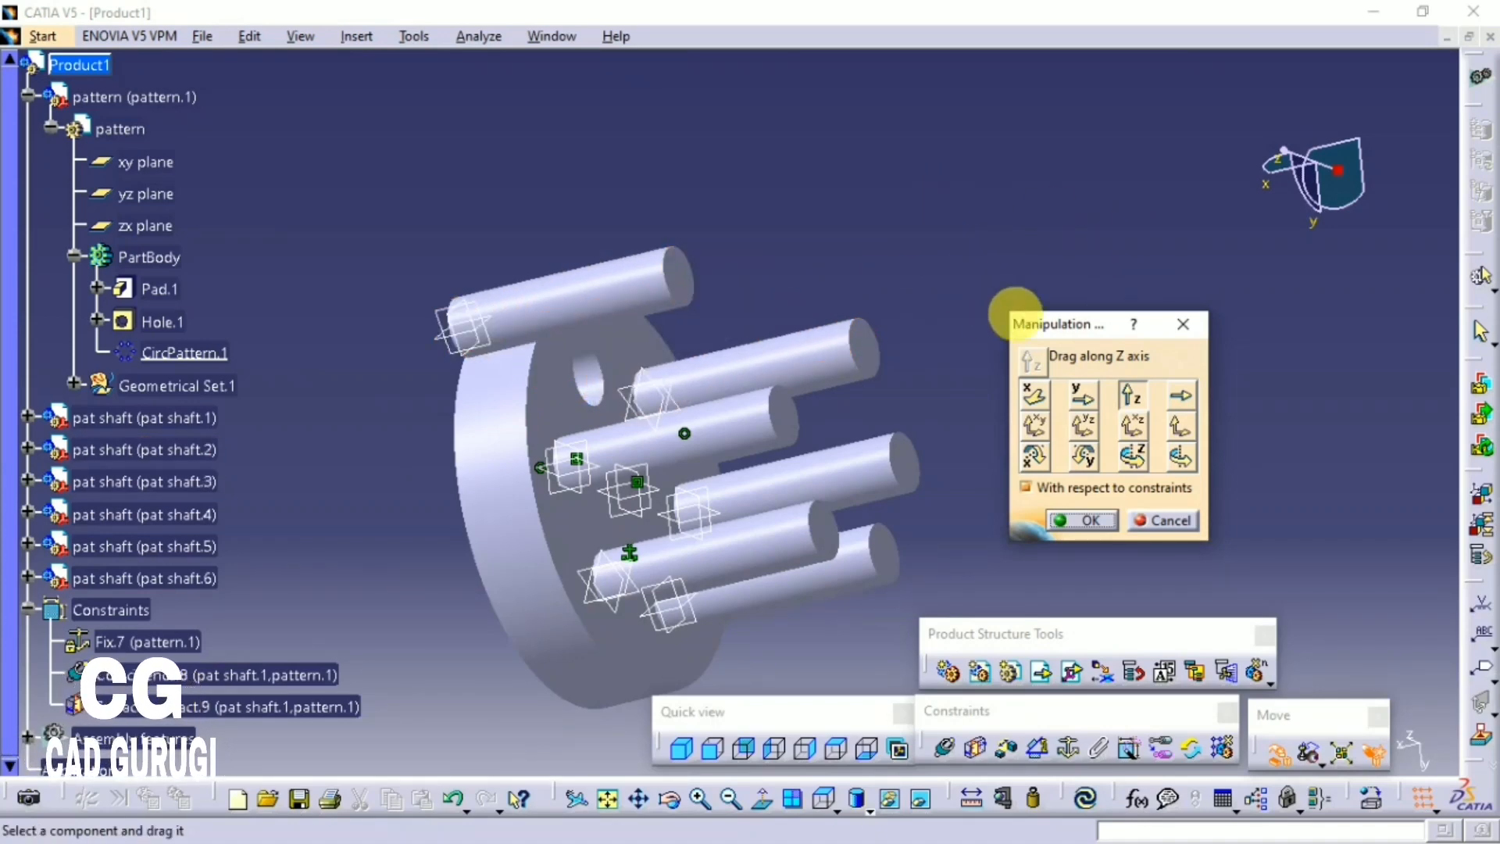
Step: Move pat shaft.2 along the X axis away from the disc, and shift it along the Z axis
{"action": "middle_click_drag", "start_coordinate": [1015, 314], "coordinate": [864, 275]}
{"action": "left_click", "coordinate": [1034, 393]}
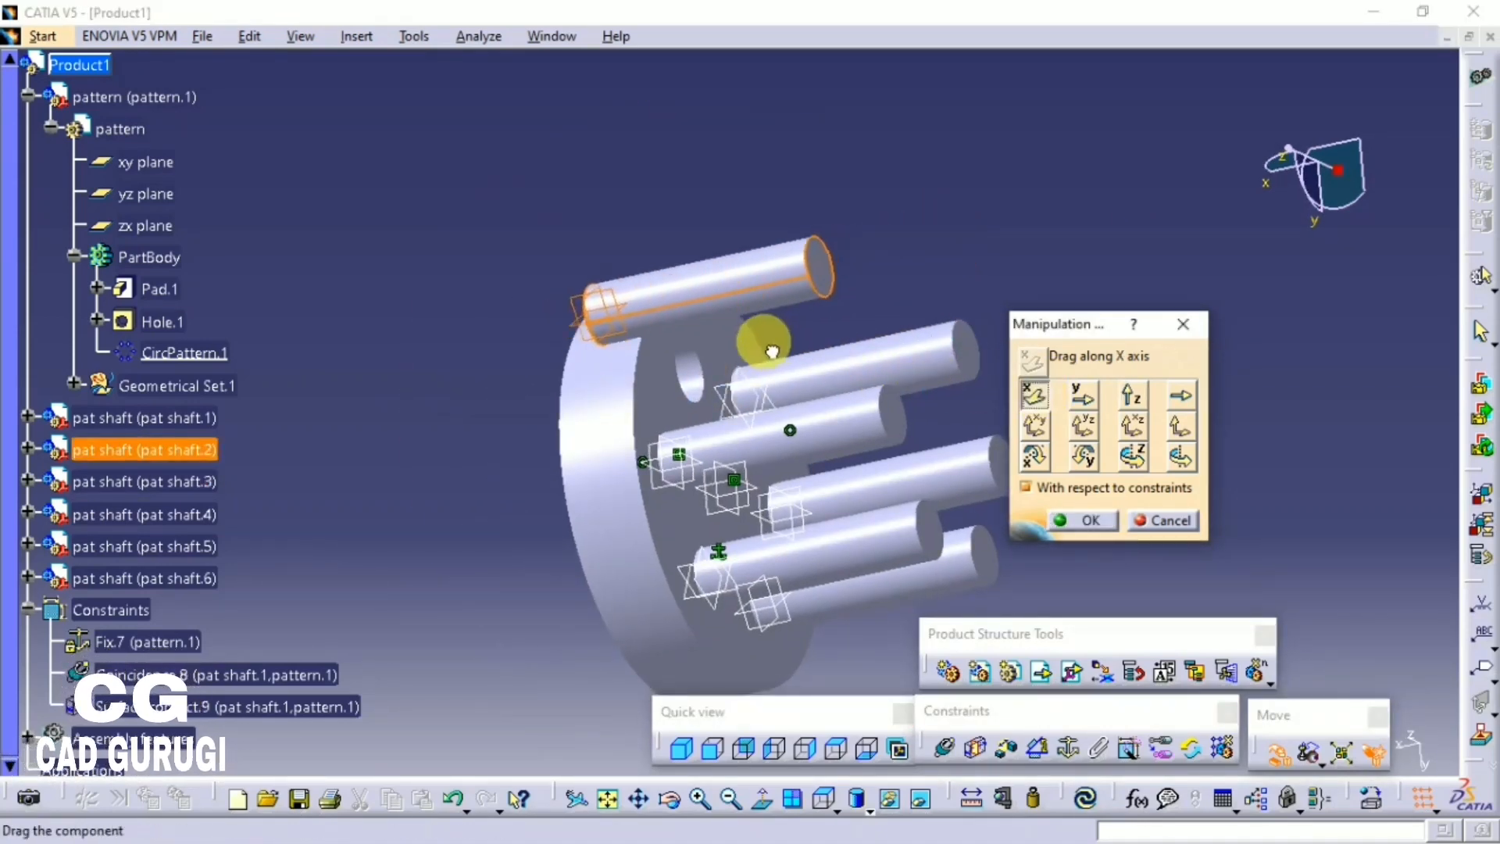
{"action": "left_click_drag", "start_coordinate": [772, 351], "coordinate": [891, 355]}
{"action": "left_click", "coordinate": [1145, 405]}
{"action": "left_click_drag", "start_coordinate": [847, 285], "coordinate": [865, 314]}
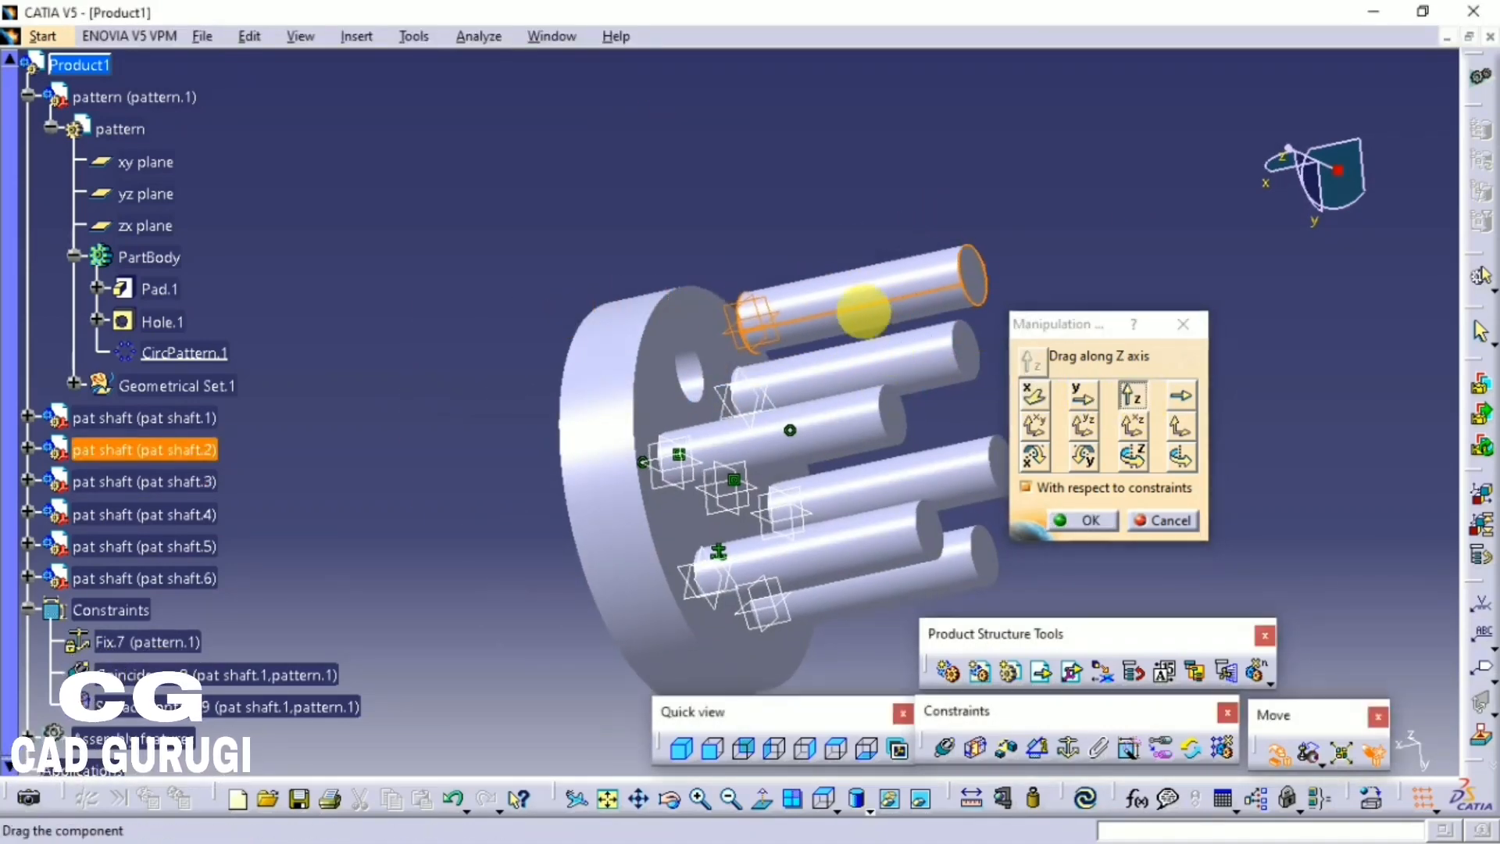
Step: Move pat shaft.2 along the X axis against the disc with Stop Manipulate on Clash active, and again with it switched off
{"action": "middle_click_drag", "start_coordinate": [866, 314], "coordinate": [824, 463]}
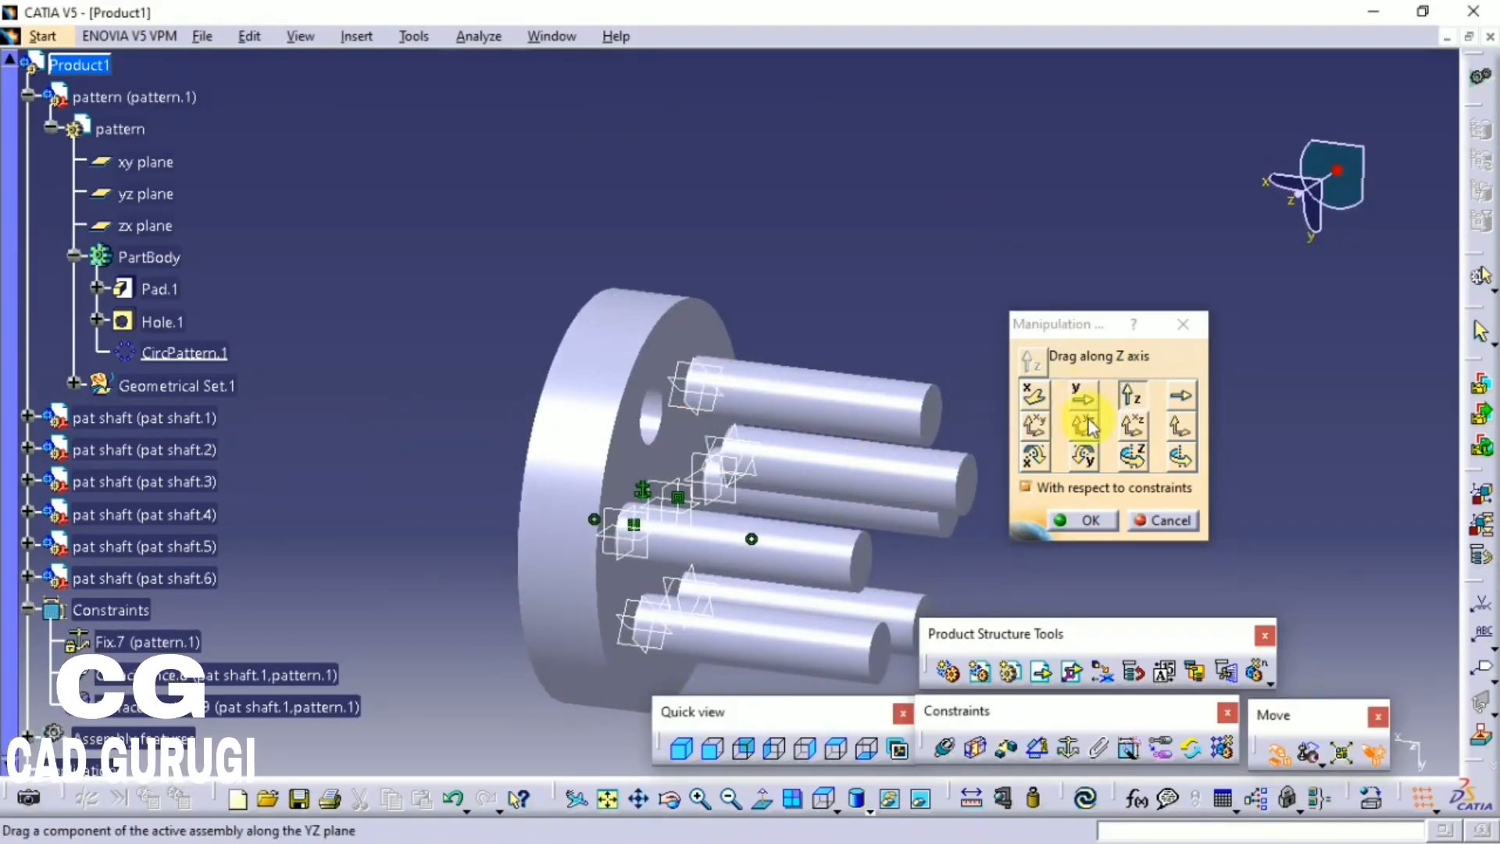
{"action": "middle_click_drag", "start_coordinate": [890, 505], "coordinate": [707, 267]}
{"action": "left_click", "coordinate": [1035, 396]}
{"action": "left_click_drag", "start_coordinate": [899, 264], "coordinate": [435, 444]}
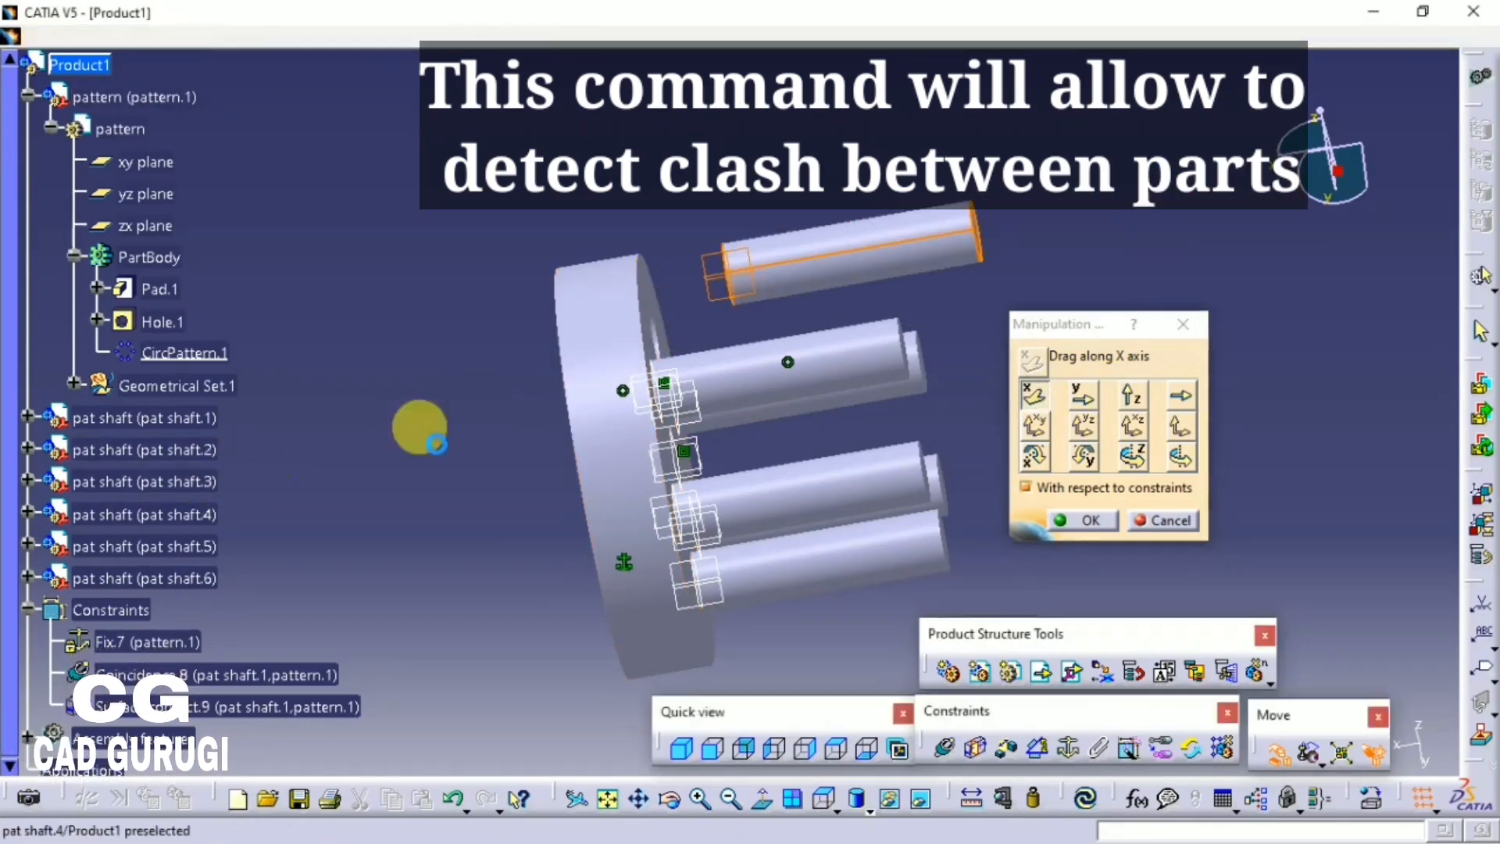
{"action": "left_click_drag", "start_coordinate": [804, 294], "coordinate": [539, 339]}
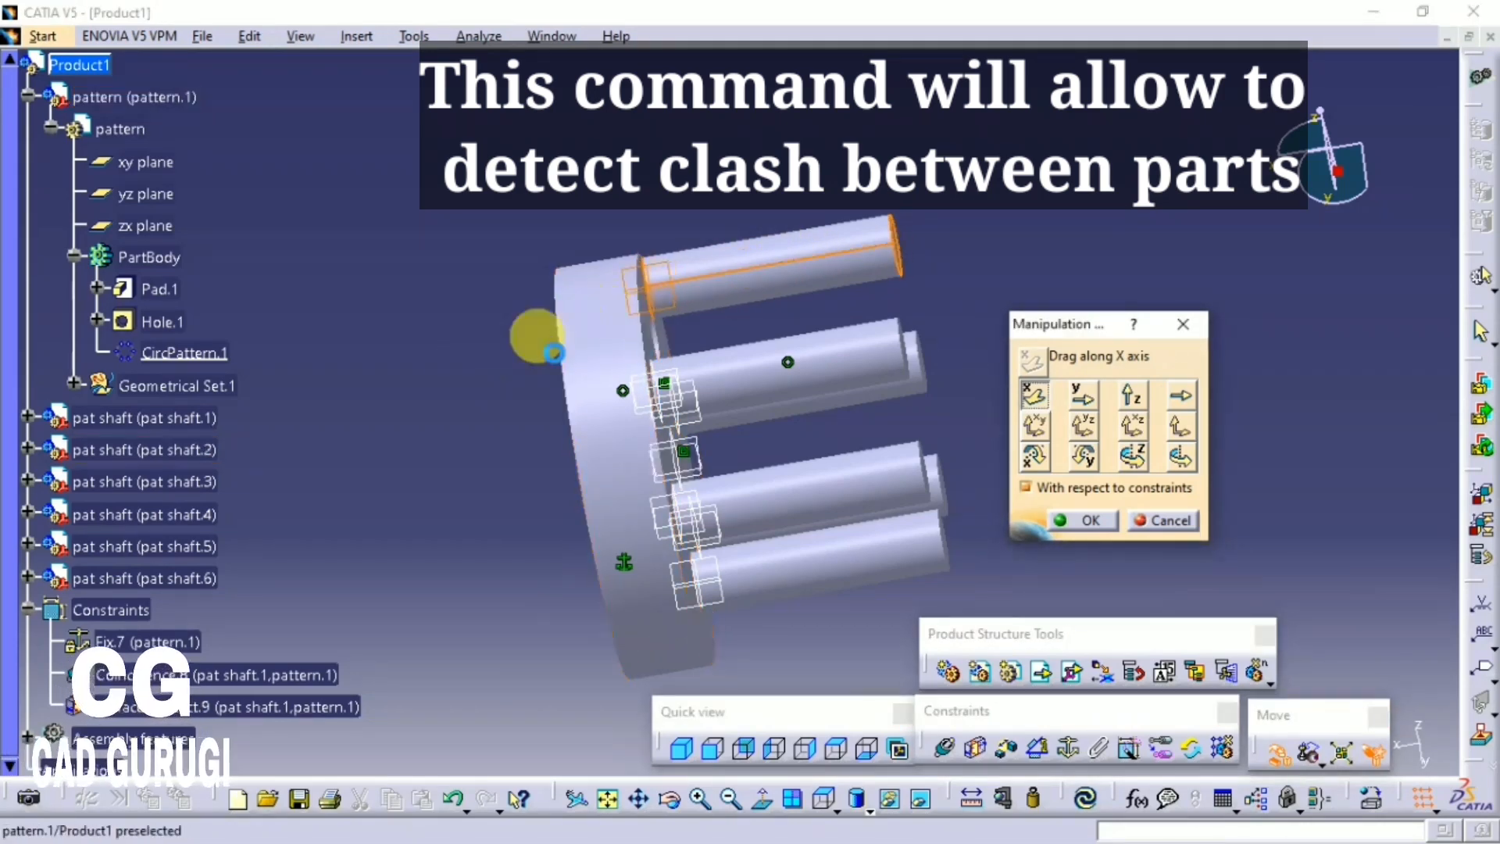
{"action": "mouse_move", "coordinate": [784, 291]}
{"action": "left_mouse_down"}
{"action": "mouse_move", "coordinate": [777, 279]}
{"action": "mouse_move", "coordinate": [636, 339]}
{"action": "mouse_move", "coordinate": [670, 344]}
{"action": "mouse_move", "coordinate": [810, 281]}
{"action": "left_mouse_up"}
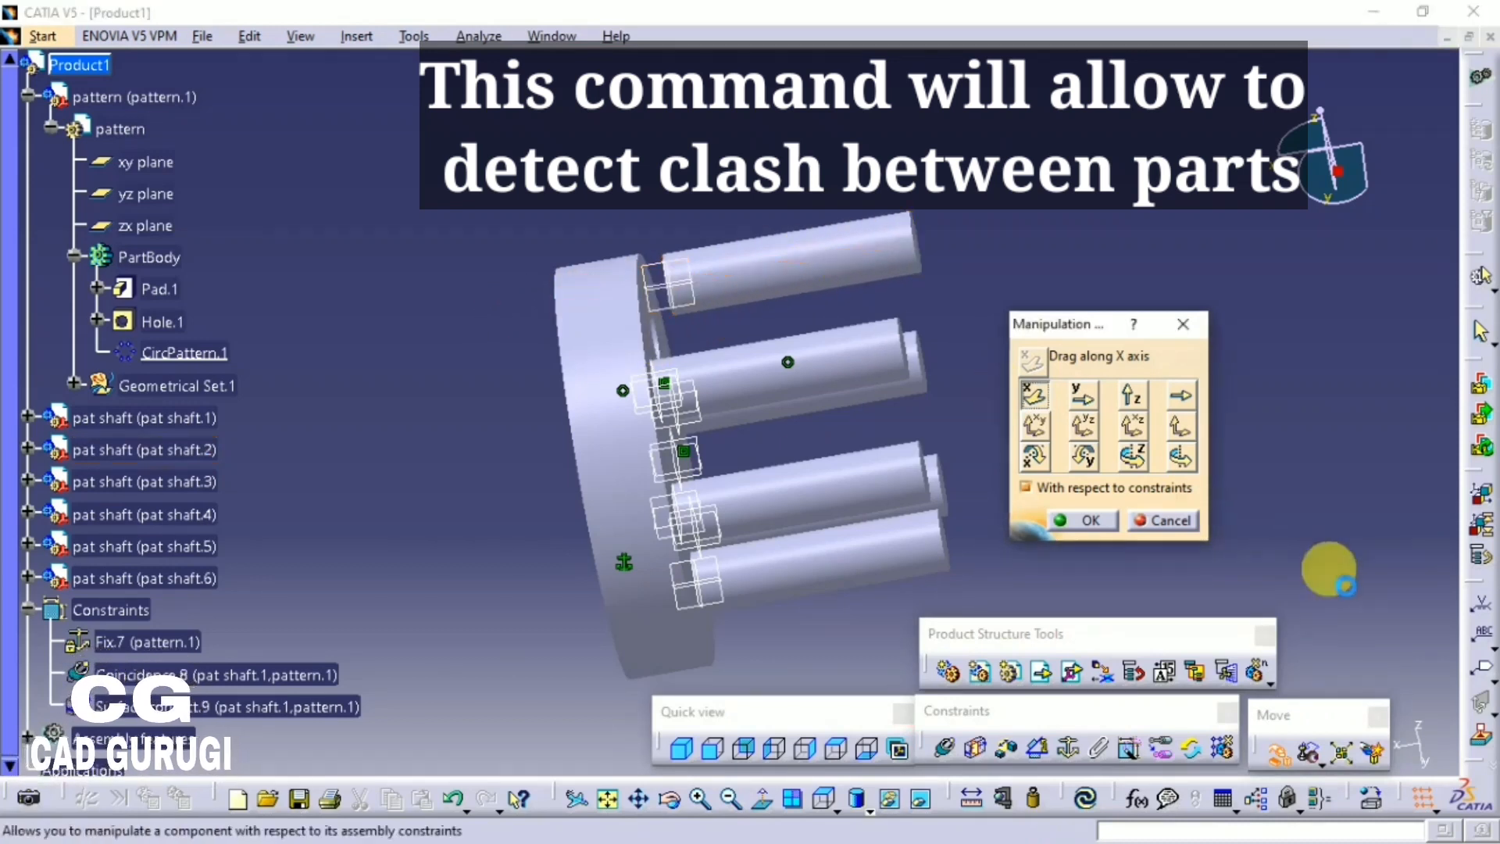
{"action": "left_click", "coordinate": [1373, 752]}
{"action": "left_click_drag", "start_coordinate": [727, 312], "coordinate": [440, 413]}
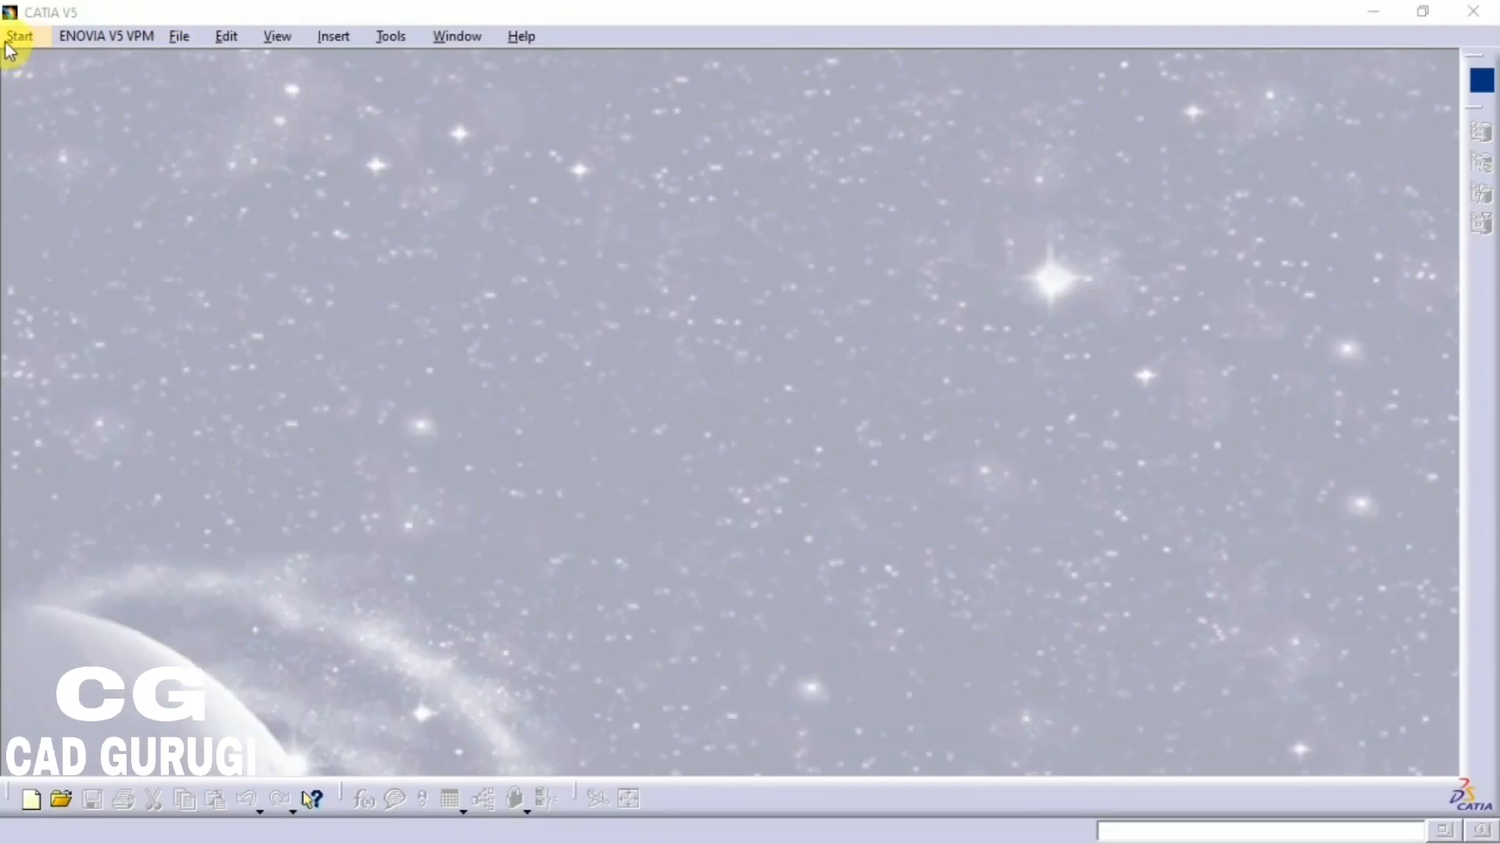
Step: Create a new Assembly Design product and set its part number to Press tool
{"action": "left_click", "coordinate": [20, 36]}
{"action": "mouse_move", "coordinate": [101, 87]}
{"action": "left_click", "coordinate": [367, 115]}
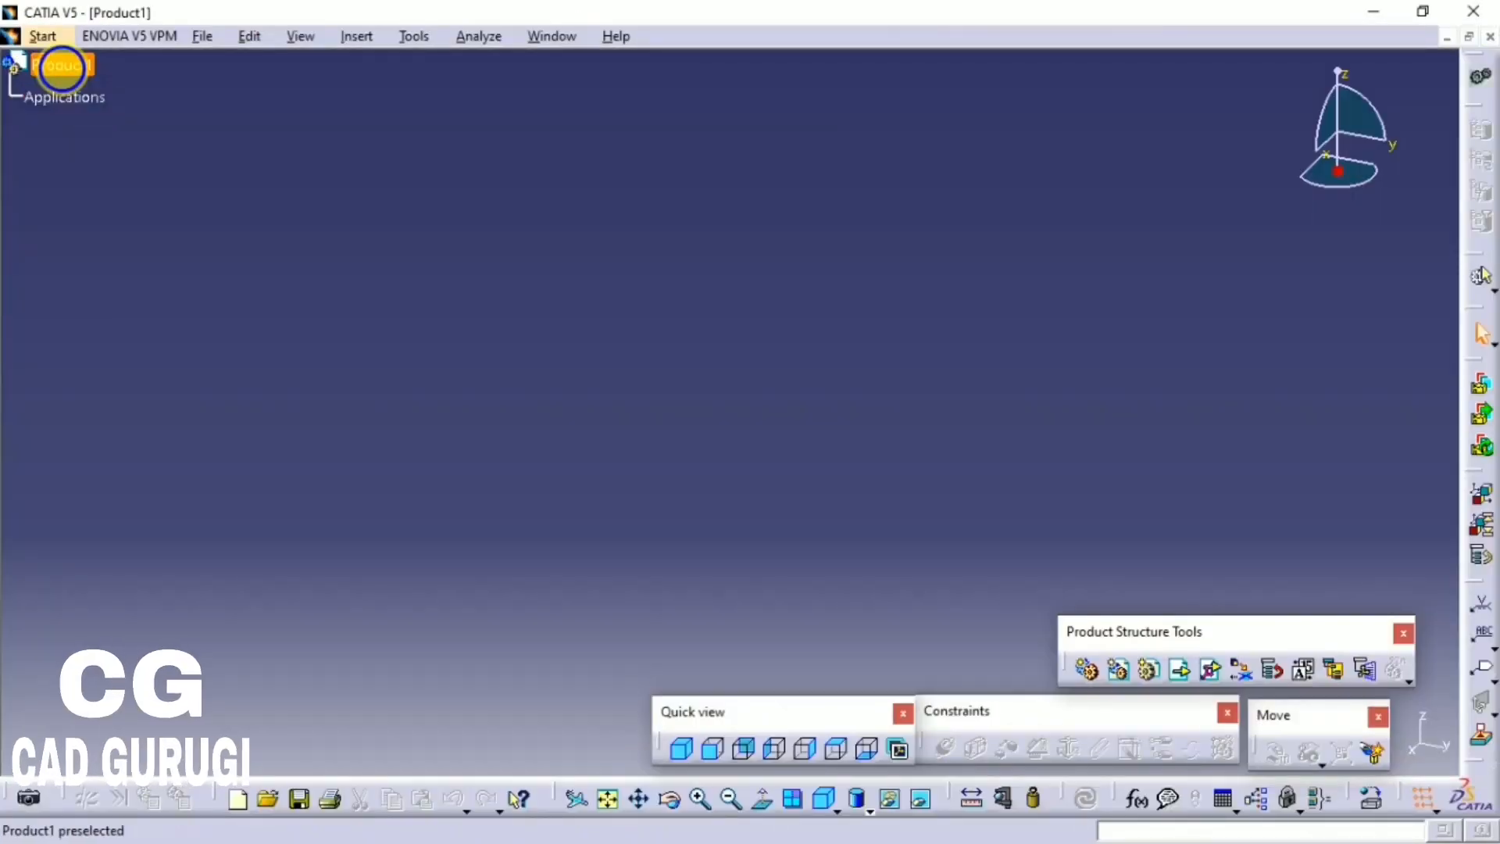
{"action": "right_click", "coordinate": [61, 63]}
{"action": "left_click", "coordinate": [148, 164]}
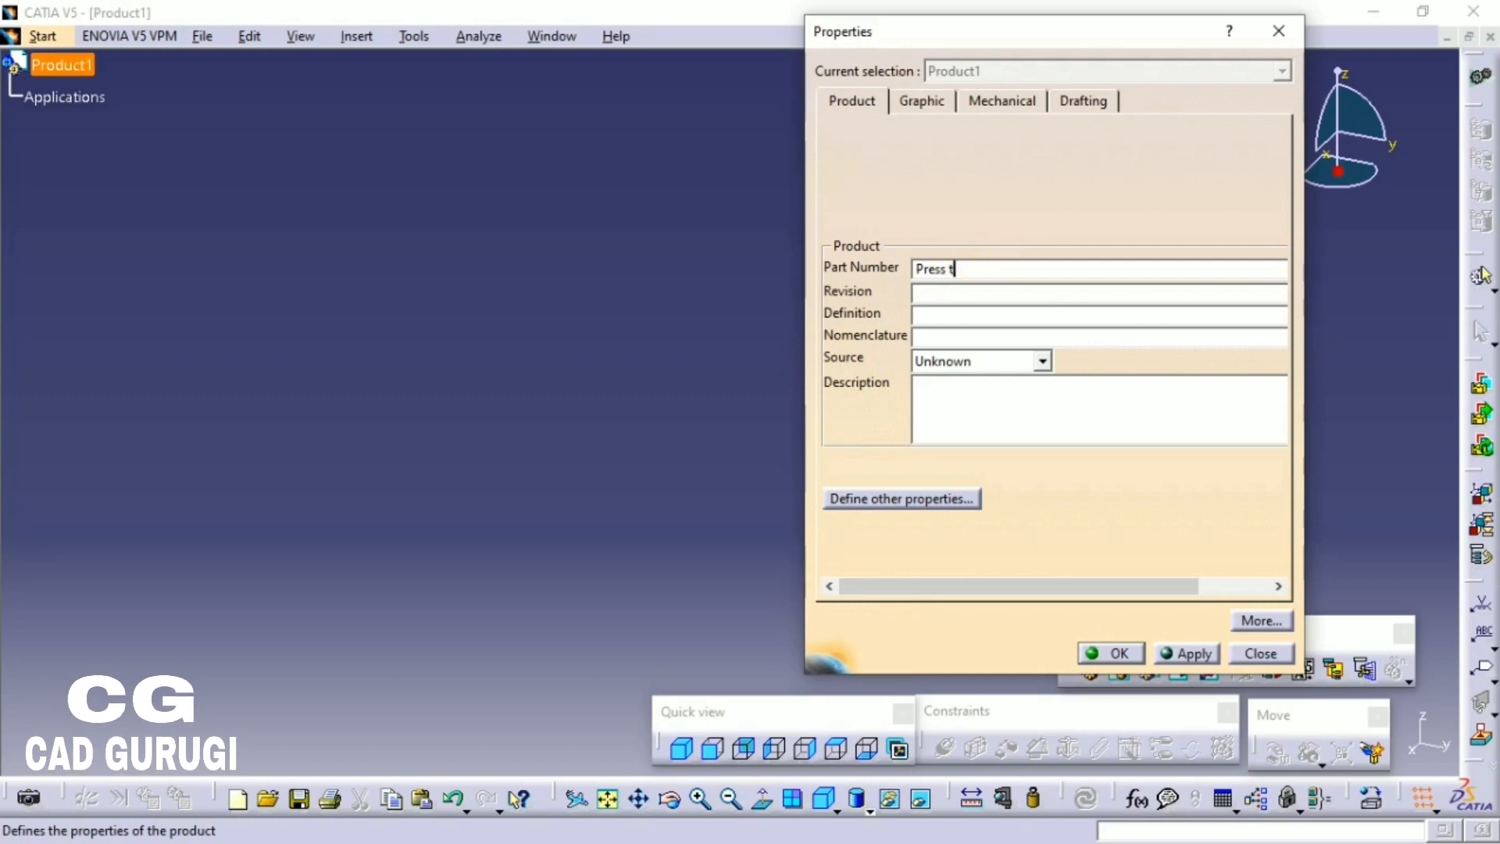
{"action": "type", "text": "Press tool"}
{"action": "key", "text": "Return"}
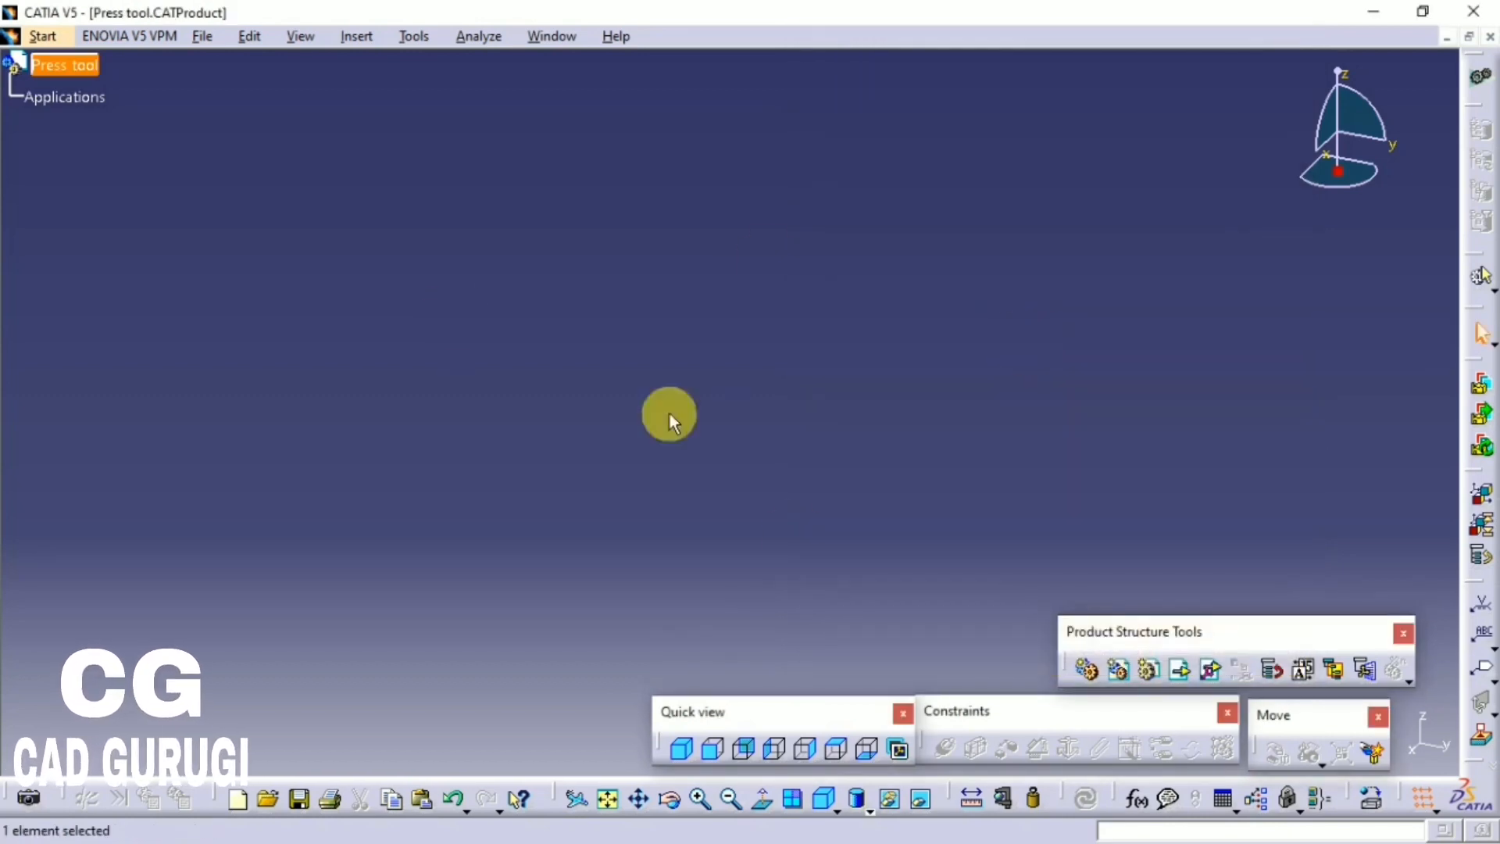
Step: Insert the existing bottom platee part into the Press tool product and fix it in space
{"action": "left_click", "coordinate": [1196, 684]}
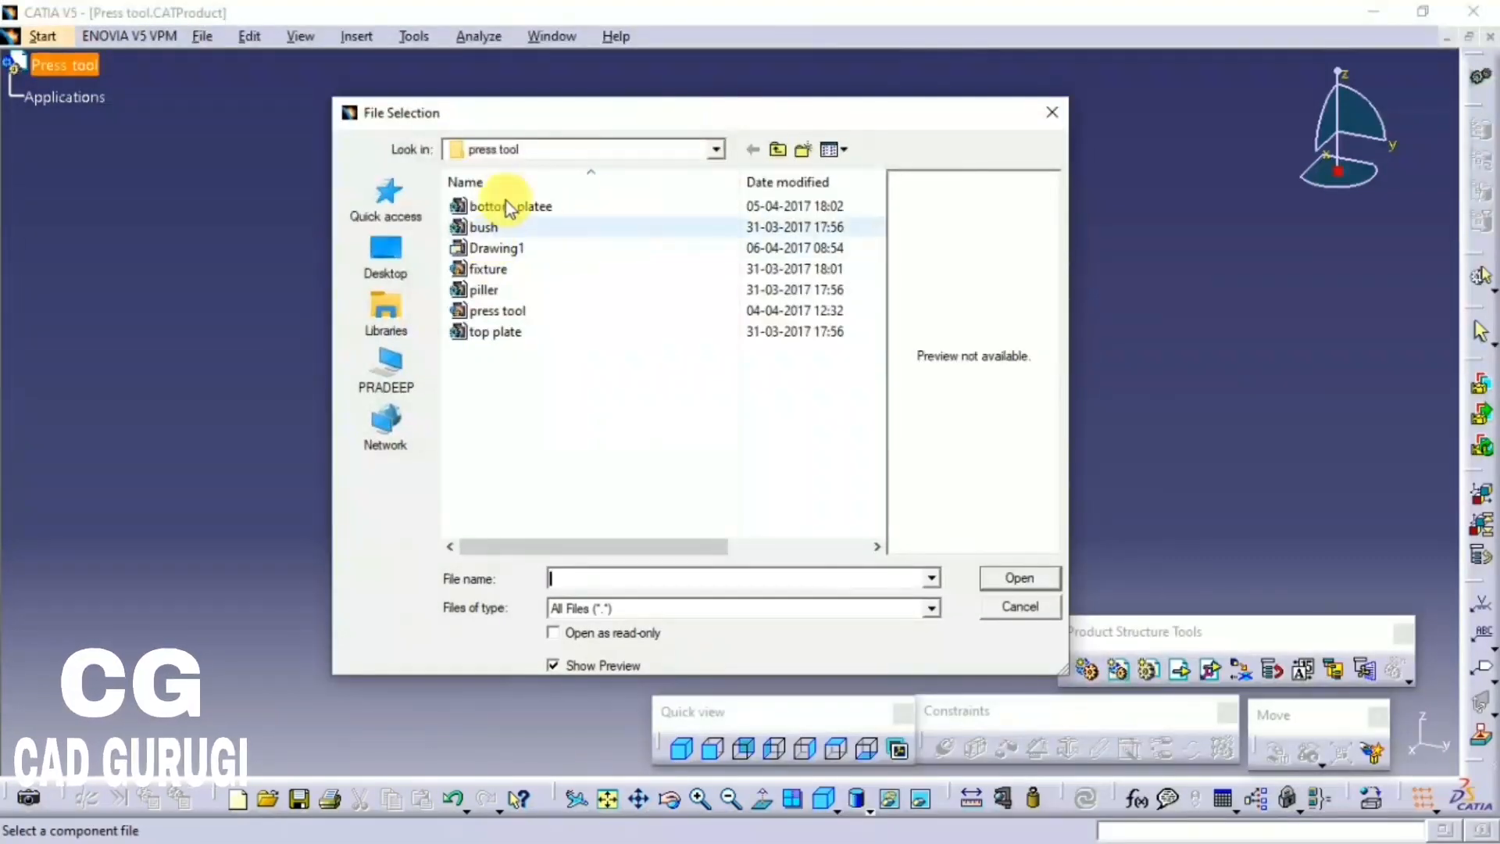
{"action": "left_click", "coordinate": [519, 206]}
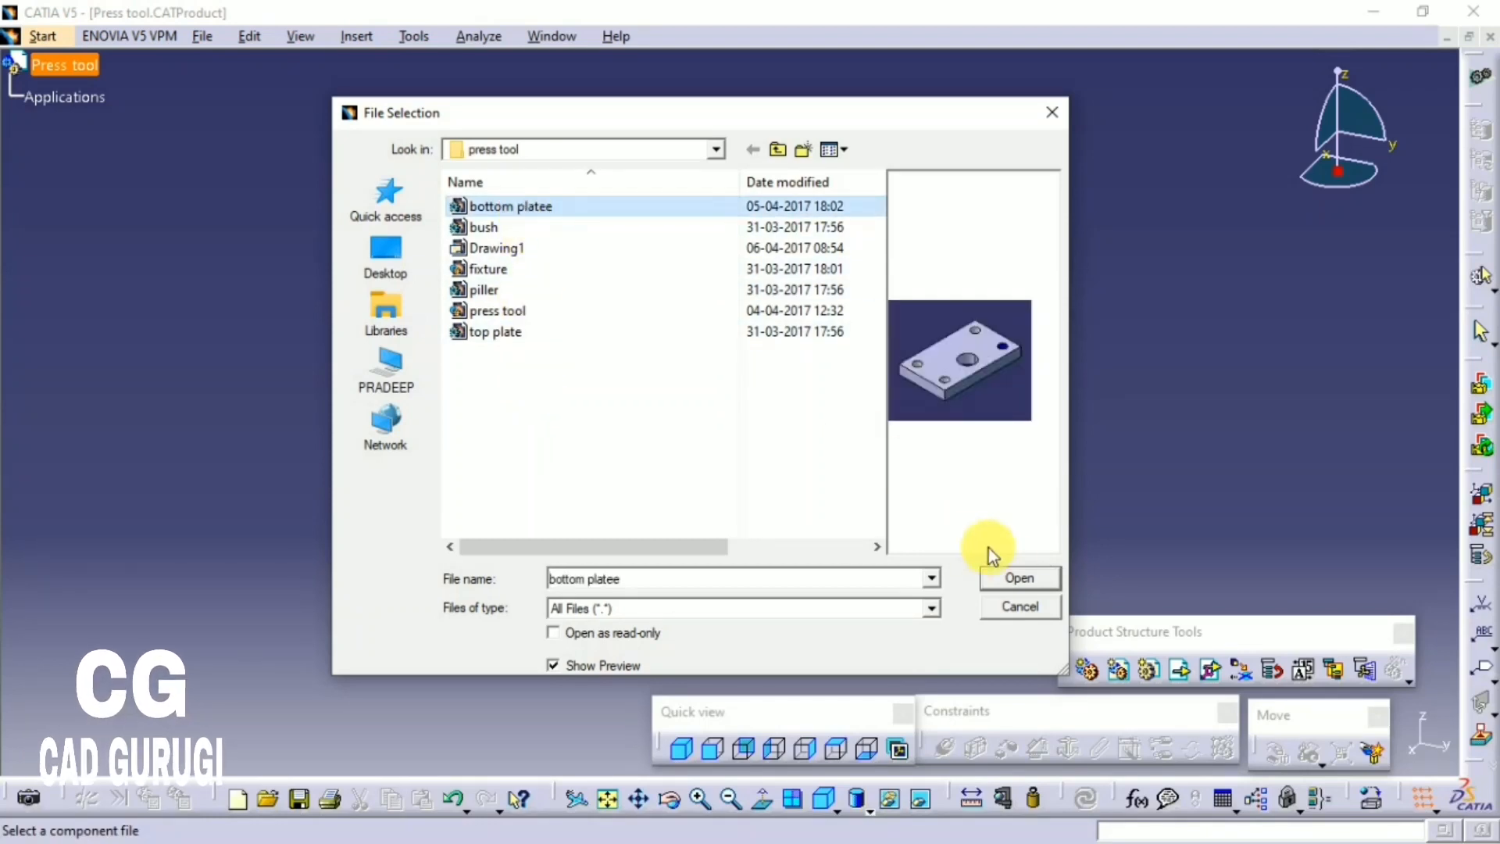
{"action": "left_click", "coordinate": [1007, 577]}
{"action": "mouse_move", "coordinate": [1089, 396]}
{"action": "middle_mouse_down"}
{"action": "mouse_move", "coordinate": [964, 495]}
{"action": "mouse_move", "coordinate": [826, 286]}
{"action": "middle_mouse_up"}
{"action": "middle_click_drag", "start_coordinate": [890, 335], "coordinate": [1091, 261]}
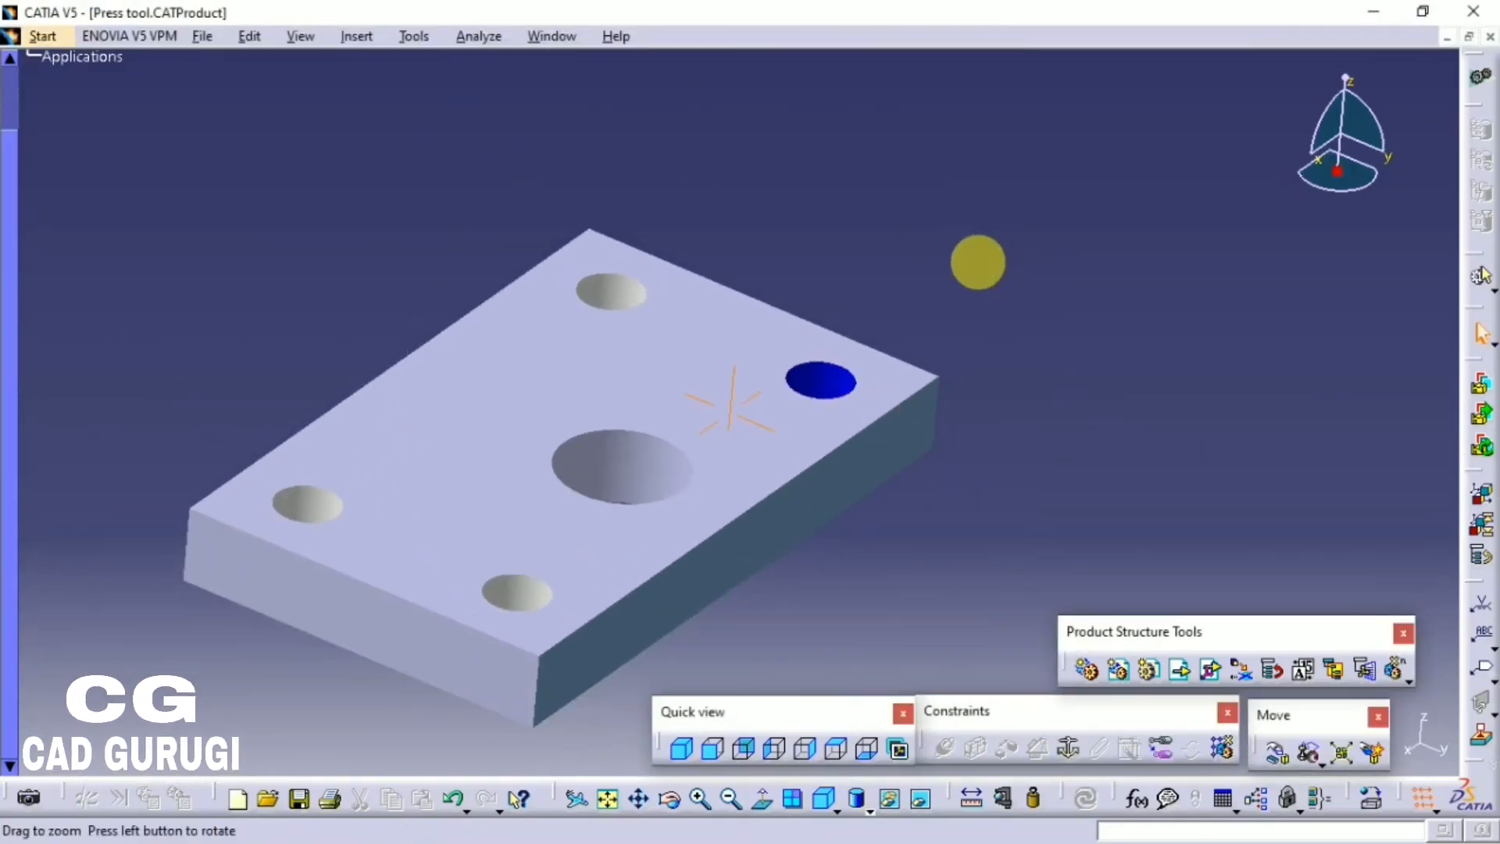
{"action": "middle_click_drag", "start_coordinate": [978, 262], "coordinate": [1016, 397]}
{"action": "left_click", "coordinate": [734, 477]}
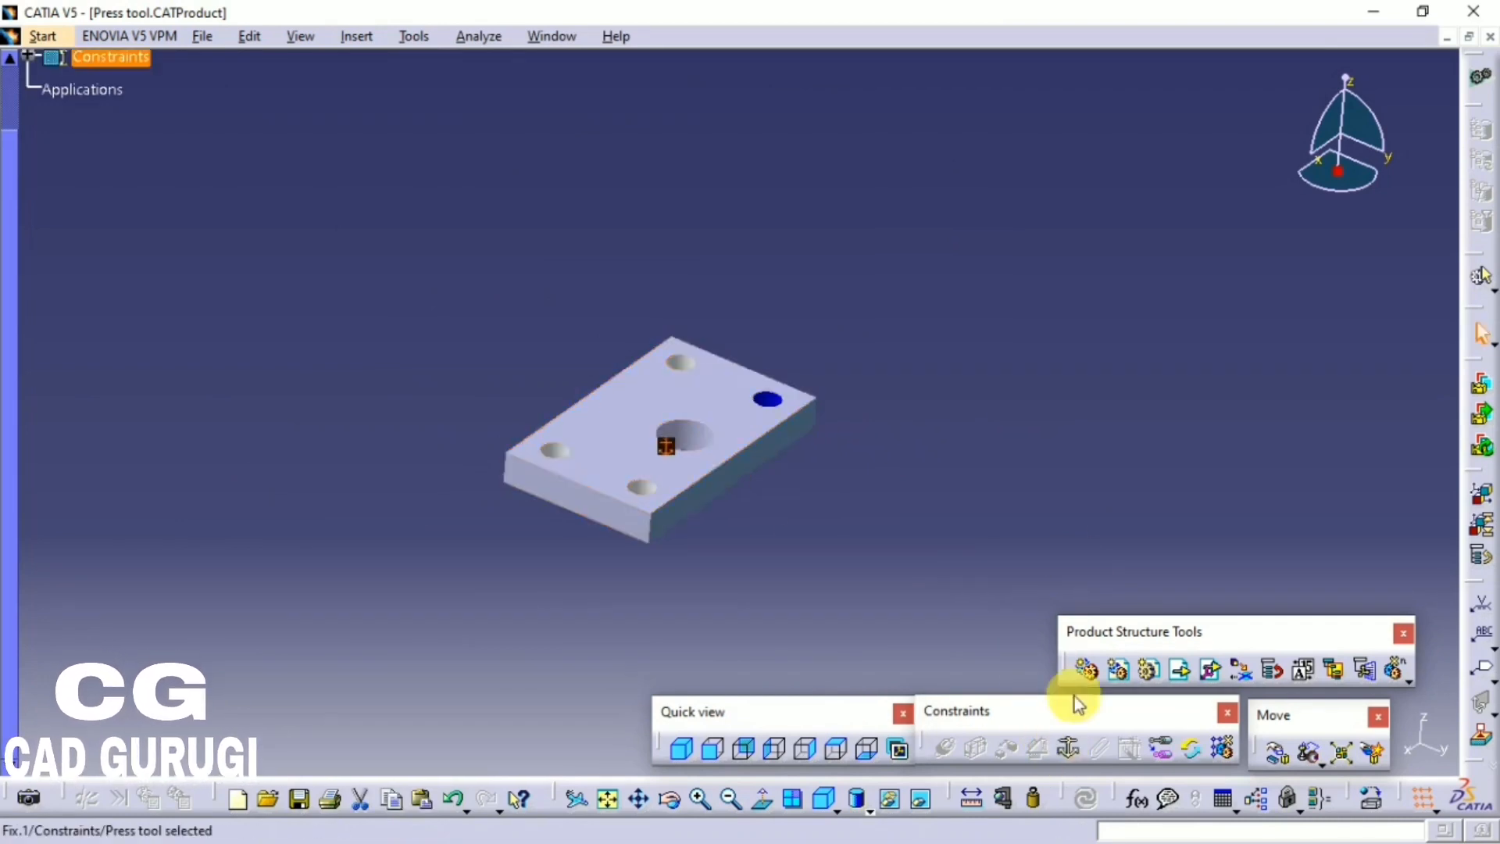
Step: Insert the existing piller part into the Press tool product
{"action": "left_click", "coordinate": [1182, 669]}
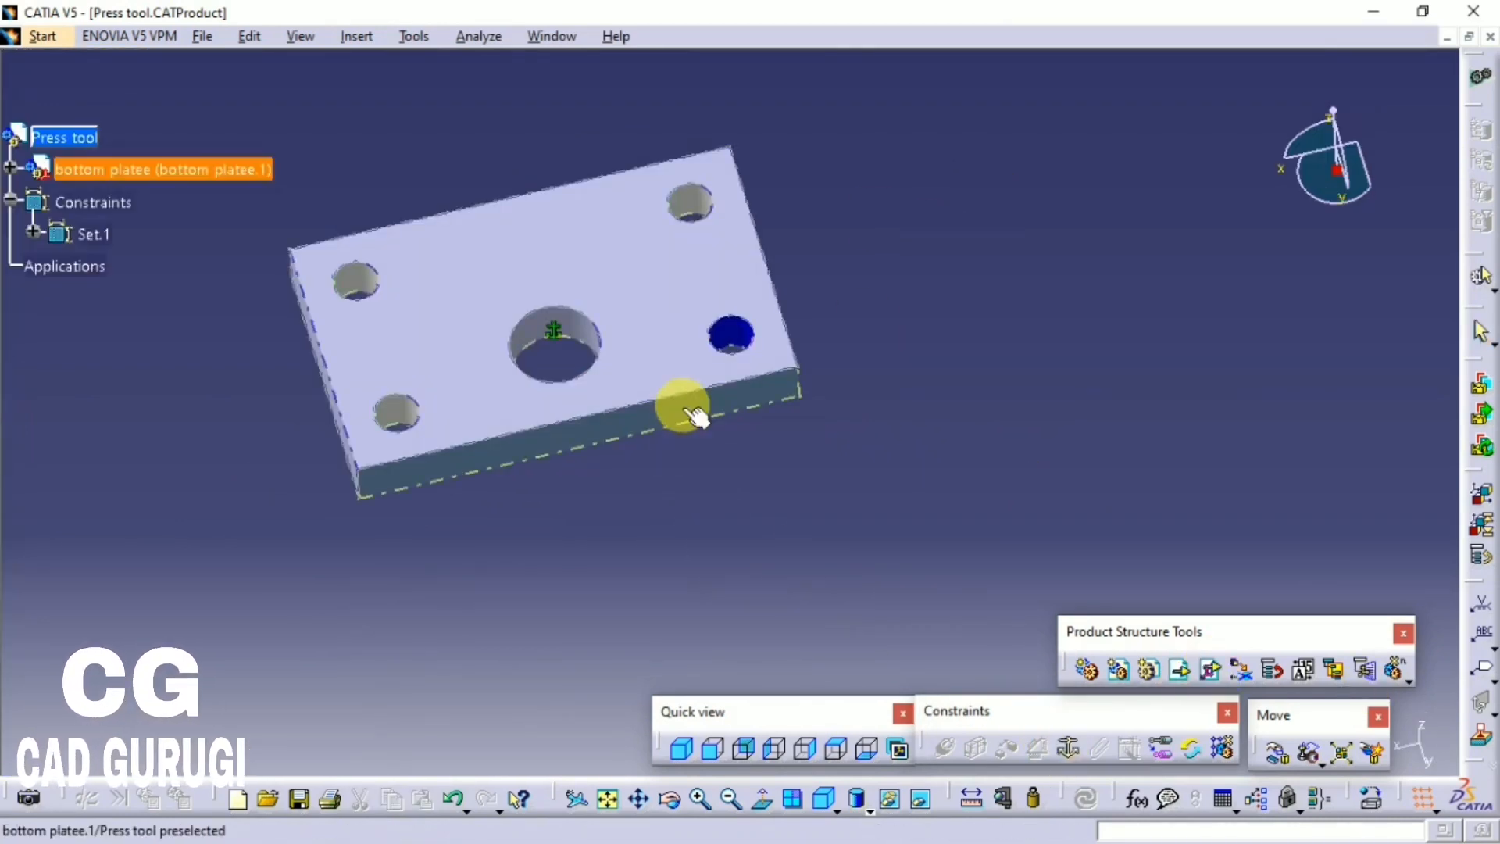
{"action": "left_click", "coordinate": [157, 137]}
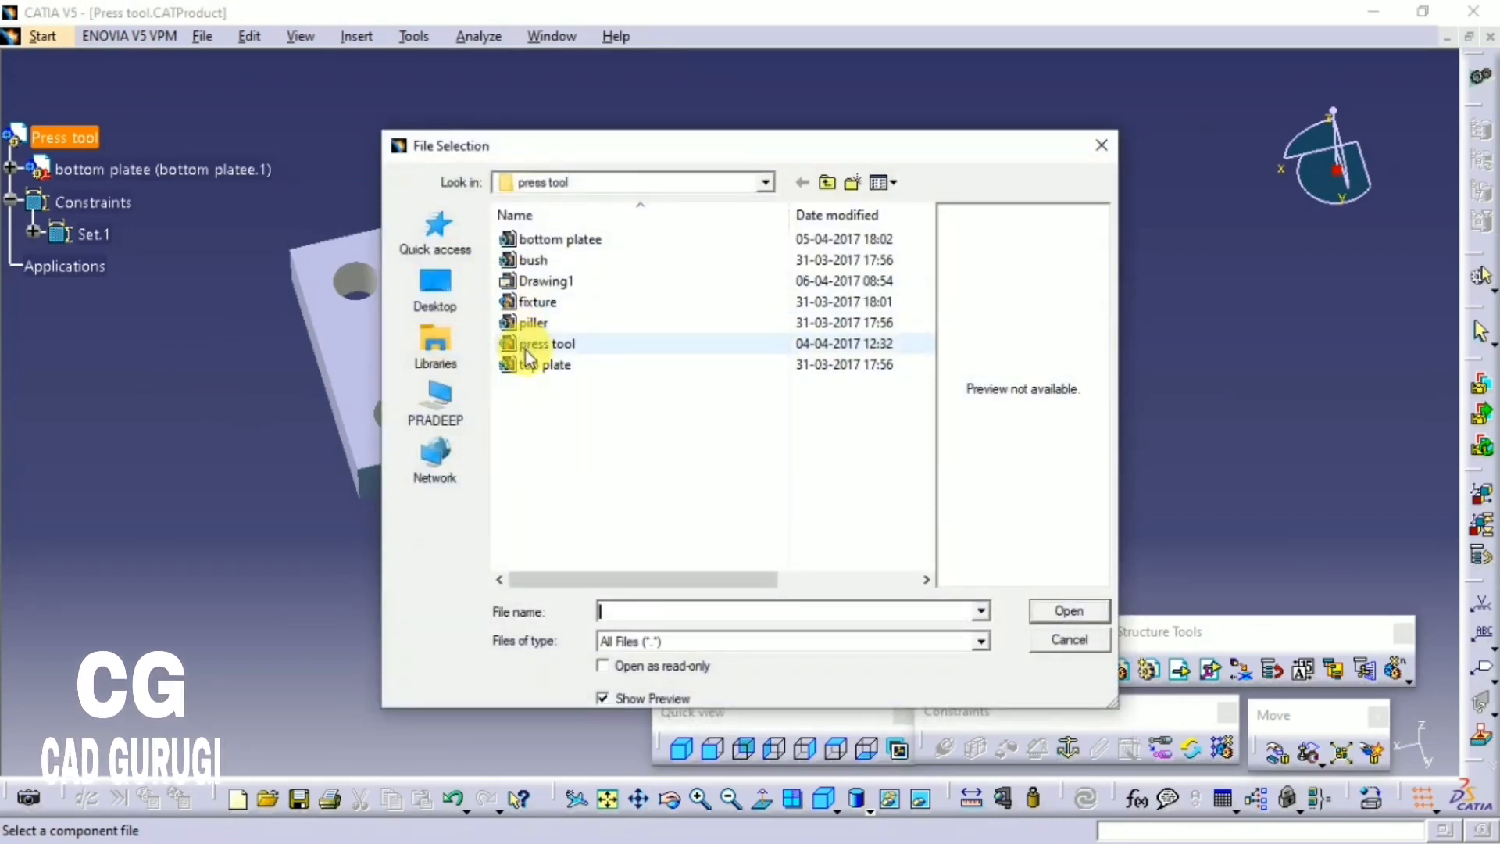
{"action": "left_click", "coordinate": [539, 323]}
{"action": "left_click", "coordinate": [1040, 618]}
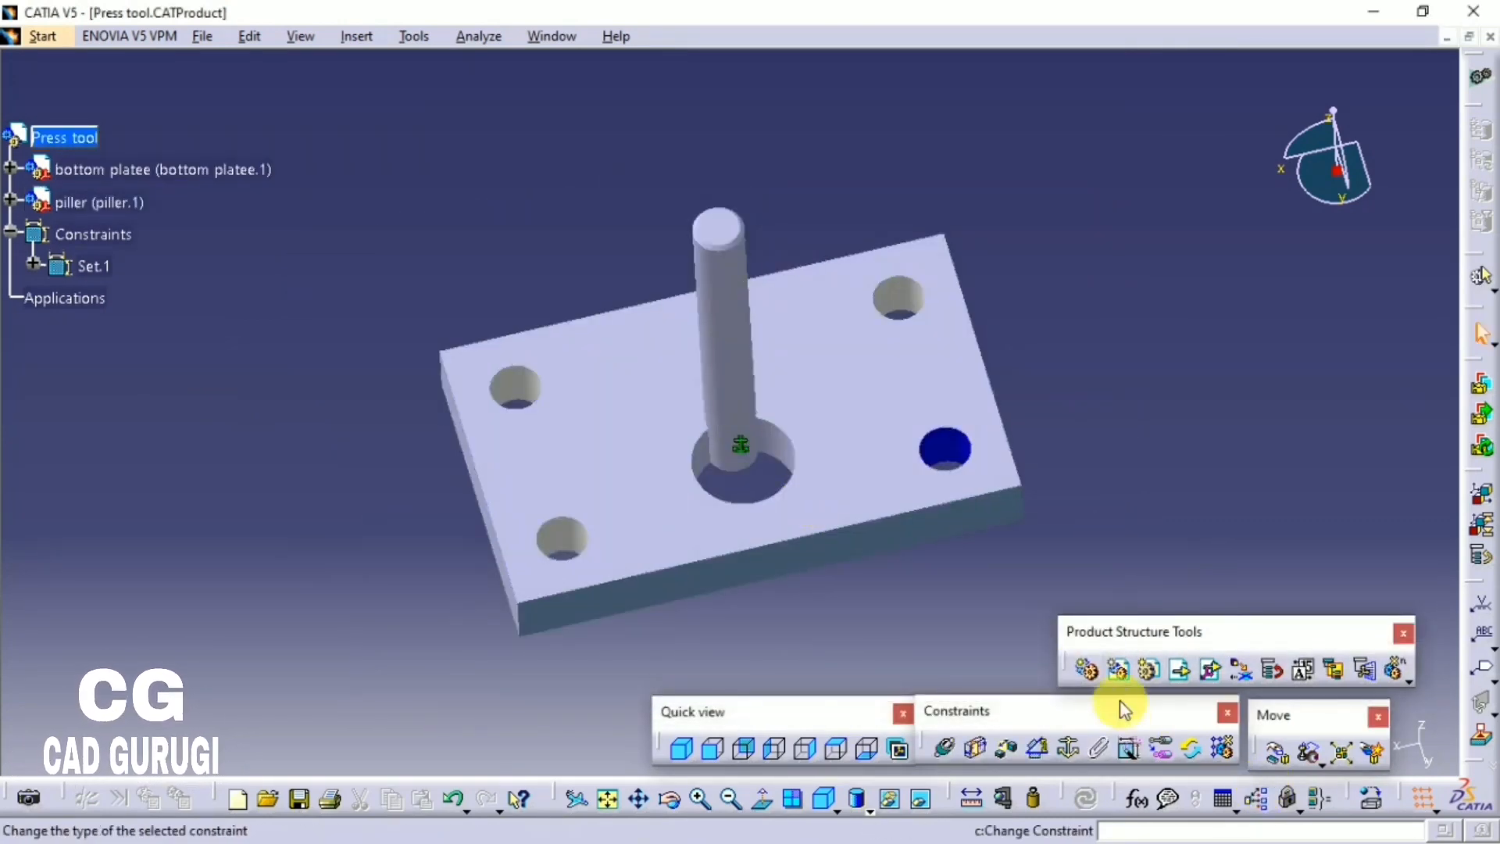
Step: Add a coincidence constraint between the piller's axis and the axis of the blue corner hole in bottom platee
{"action": "left_click", "coordinate": [946, 748]}
{"action": "left_click", "coordinate": [727, 344]}
{"action": "left_click", "coordinate": [948, 455]}
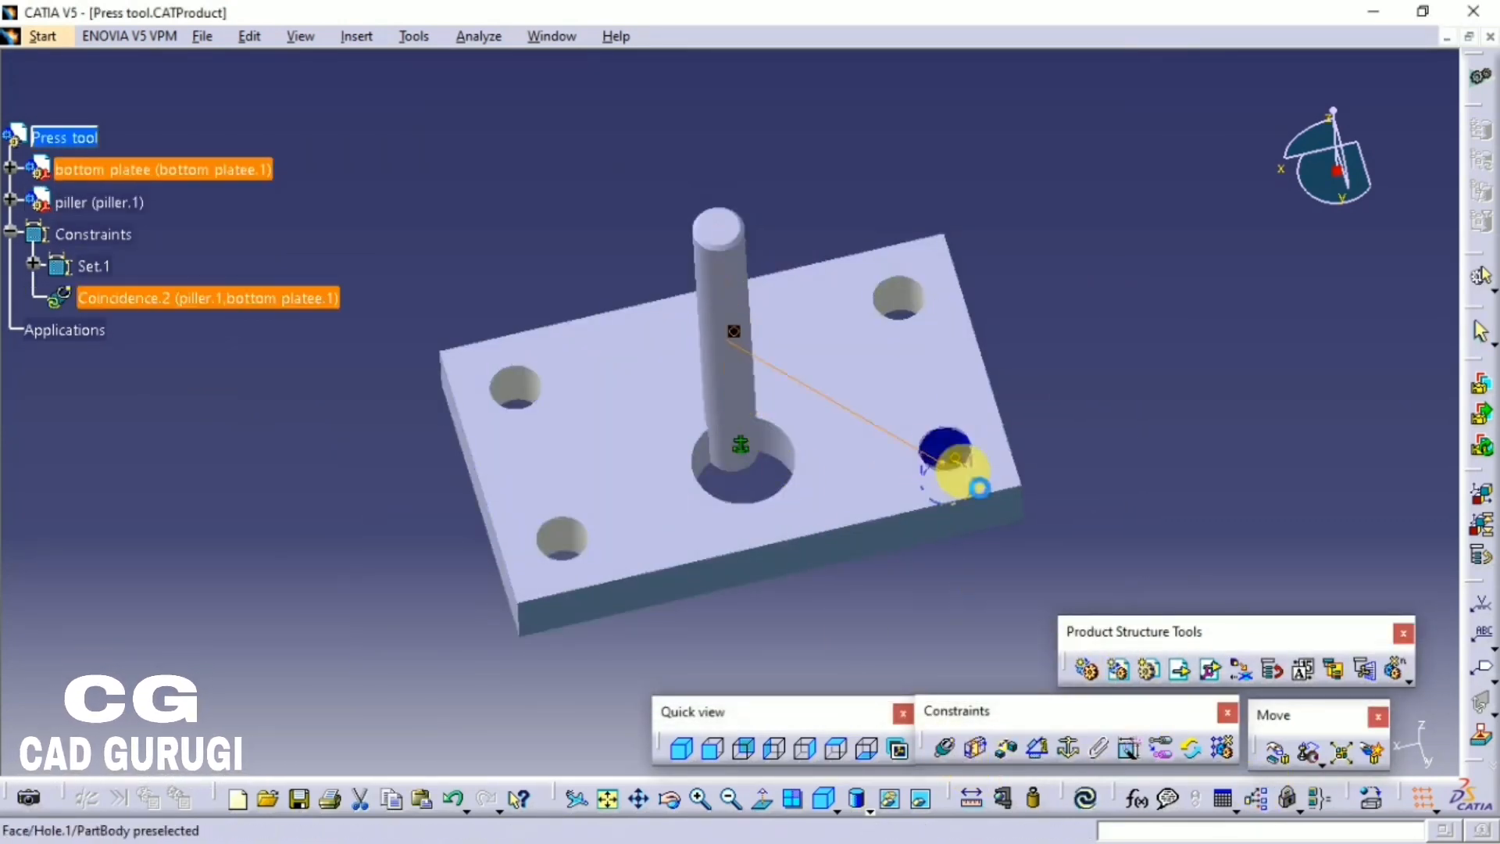
Step: Make the piller's bottom face coincident with the underside of bottom platee using Same orientation, and update the assembly
{"action": "middle_click_drag", "start_coordinate": [693, 573], "coordinate": [925, 350]}
{"action": "left_click", "coordinate": [946, 190]}
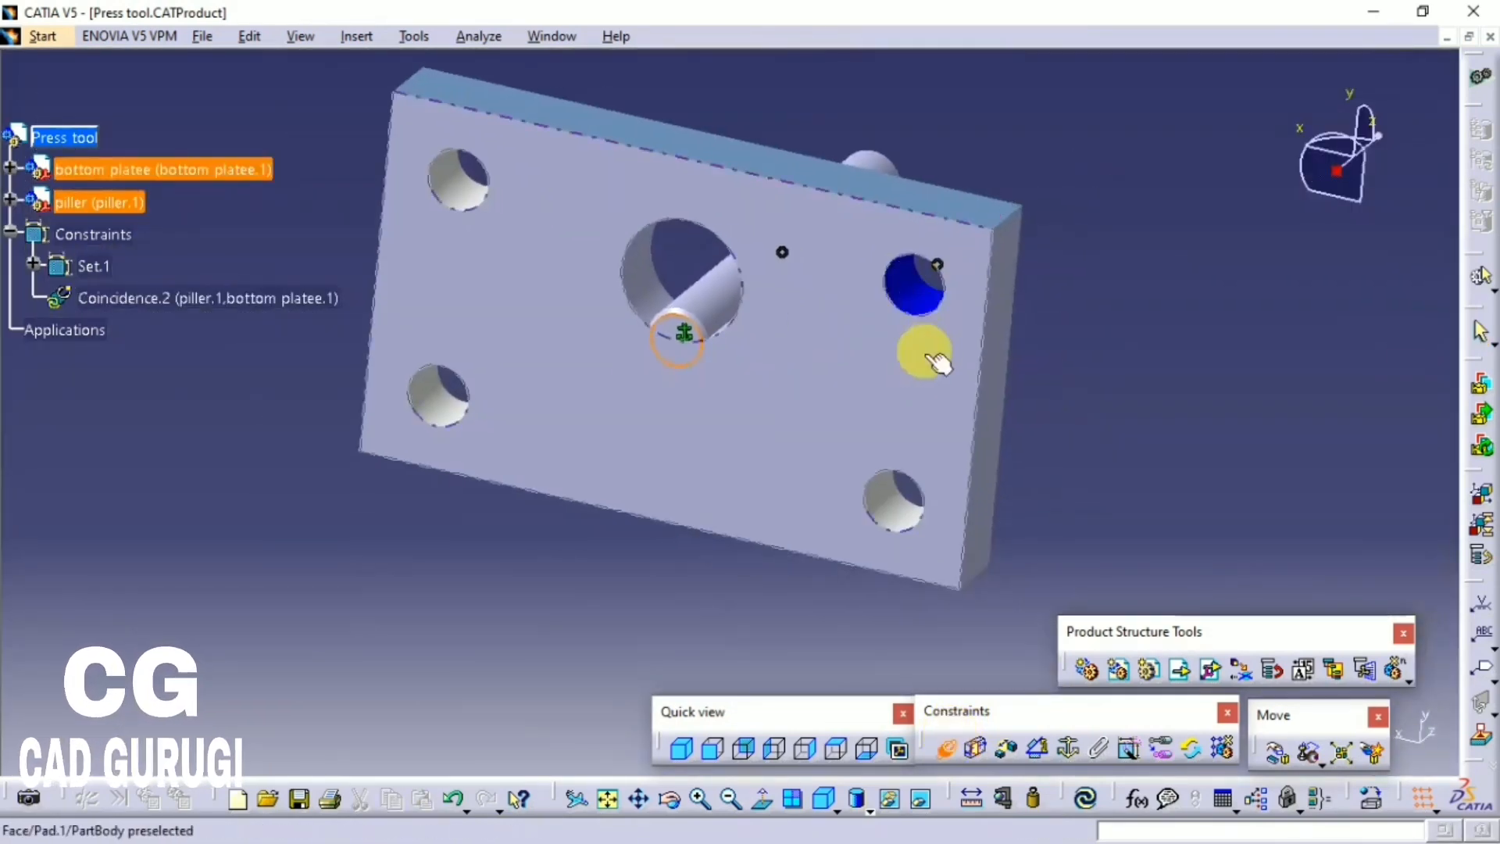
{"action": "left_click", "coordinate": [903, 320]}
{"action": "middle_click_drag", "start_coordinate": [887, 289], "coordinate": [830, 399]}
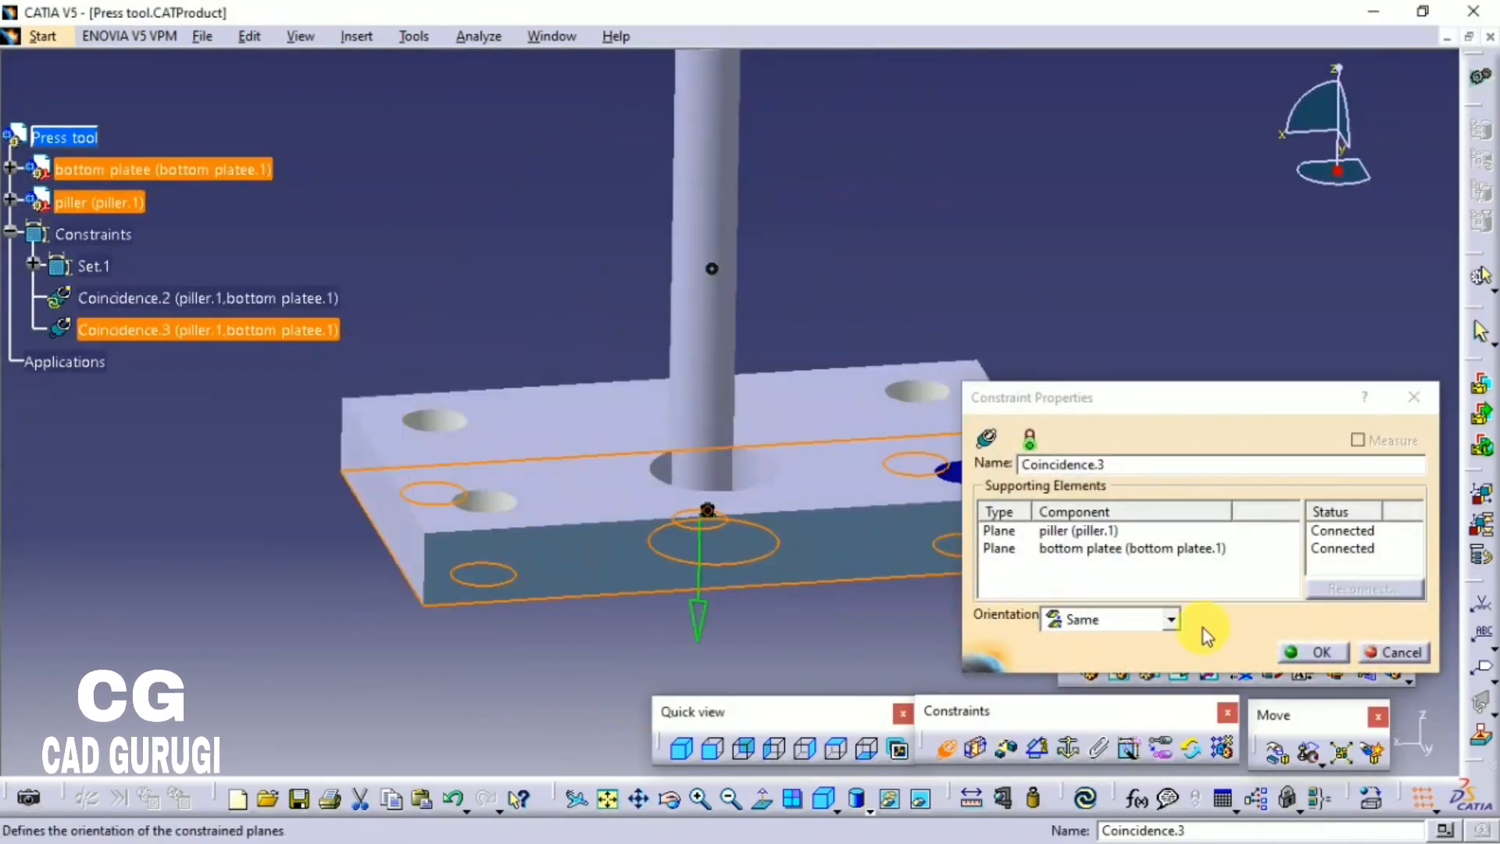
{"action": "left_click", "coordinate": [1293, 652]}
{"action": "left_click", "coordinate": [1085, 797]}
Step: Group the two coincidence constraints between piller and bottom platee in a new set
{"action": "middle_click_drag", "start_coordinate": [787, 609], "coordinate": [697, 16]}
{"action": "middle_click_drag", "start_coordinate": [546, 237], "coordinate": [848, 640]}
{"action": "middle_click_drag", "start_coordinate": [536, 483], "coordinate": [1052, 361]}
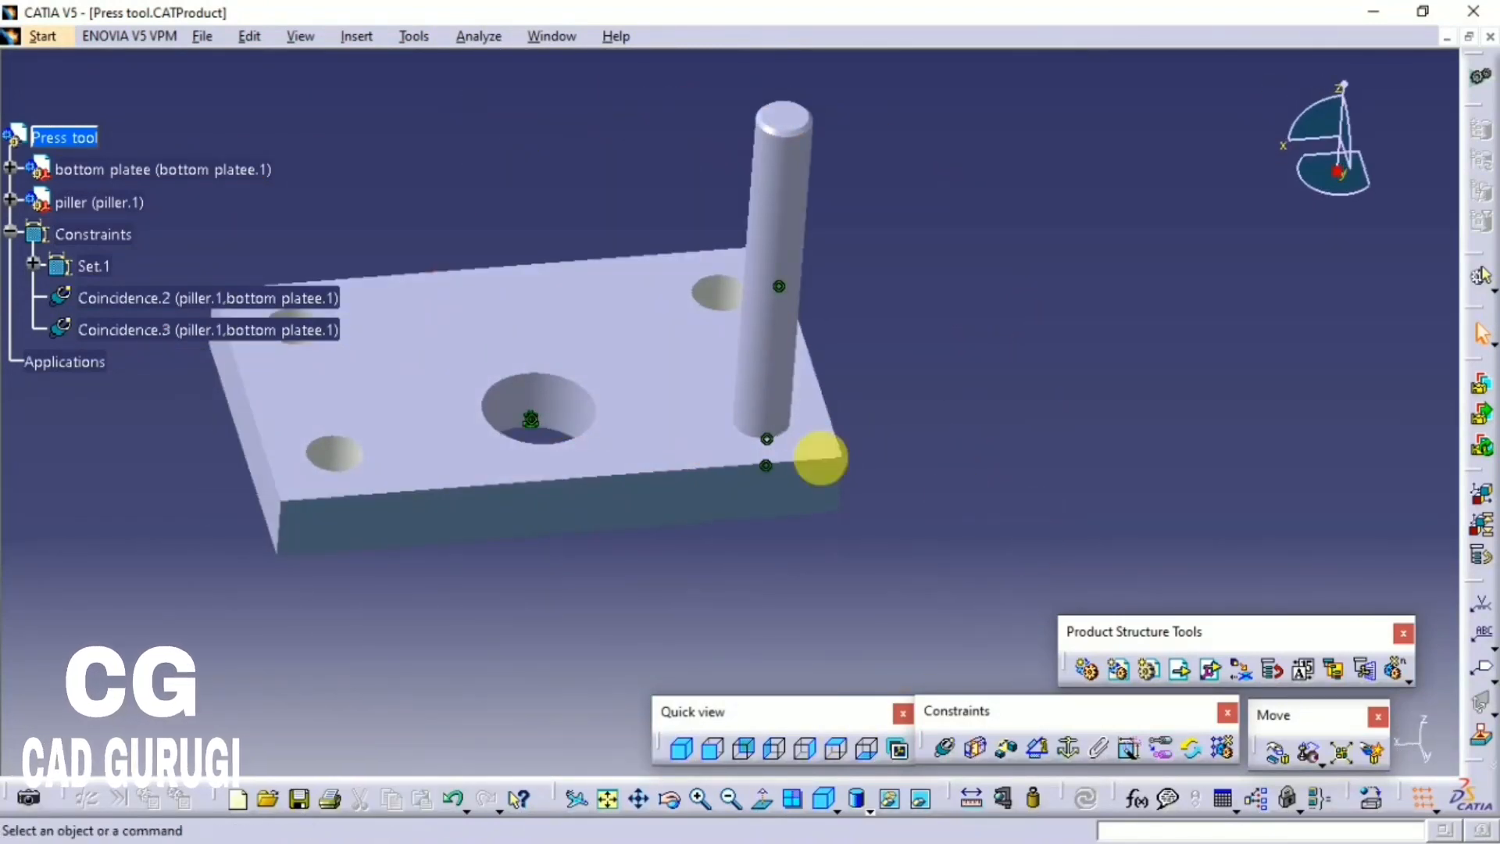
{"action": "middle_click_drag", "start_coordinate": [643, 392], "coordinate": [713, 471]}
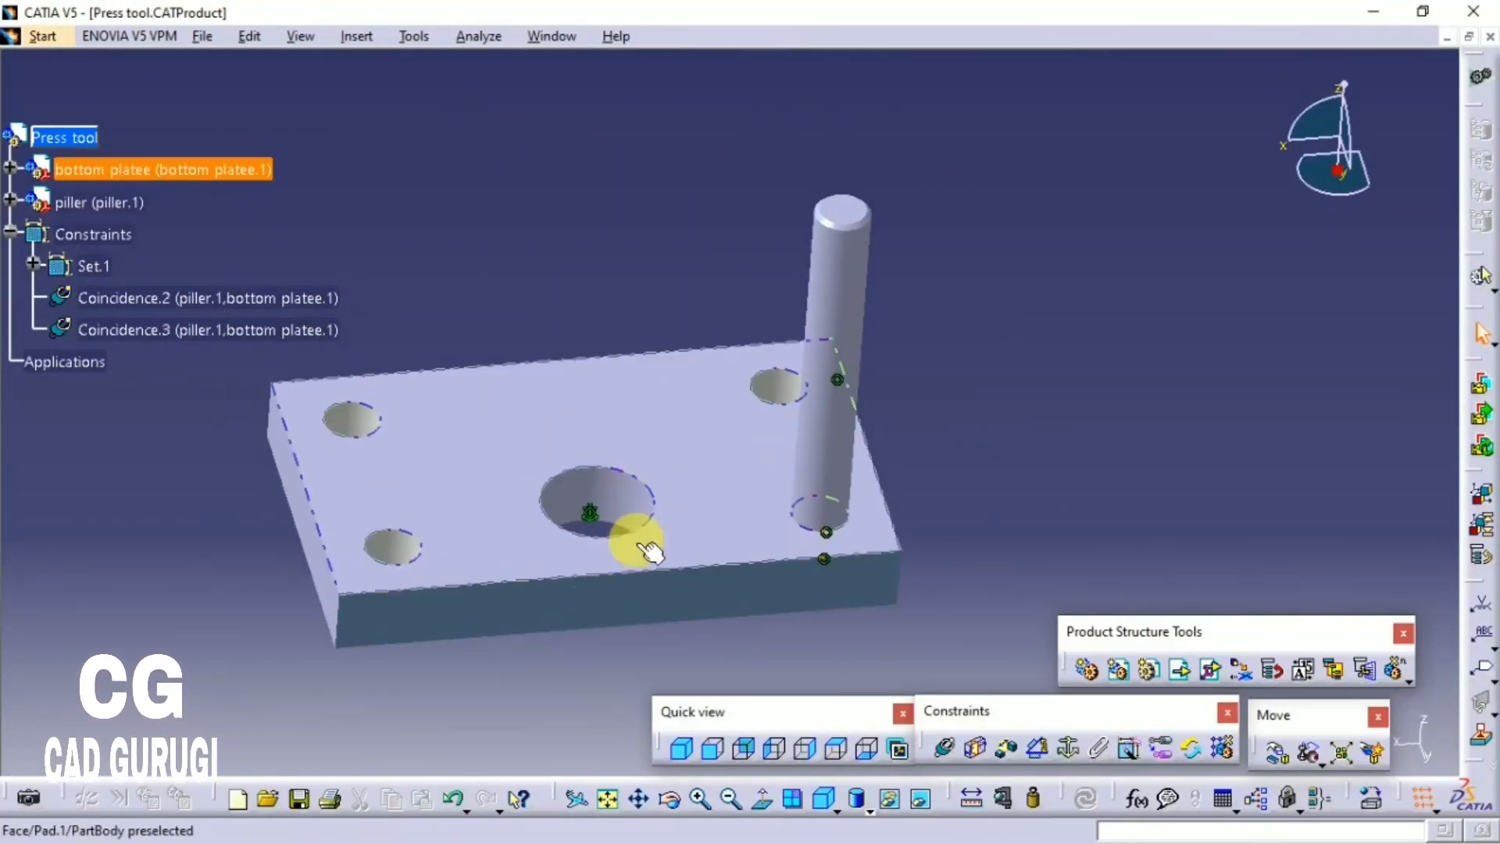
{"action": "middle_click_drag", "start_coordinate": [647, 549], "coordinate": [900, 500]}
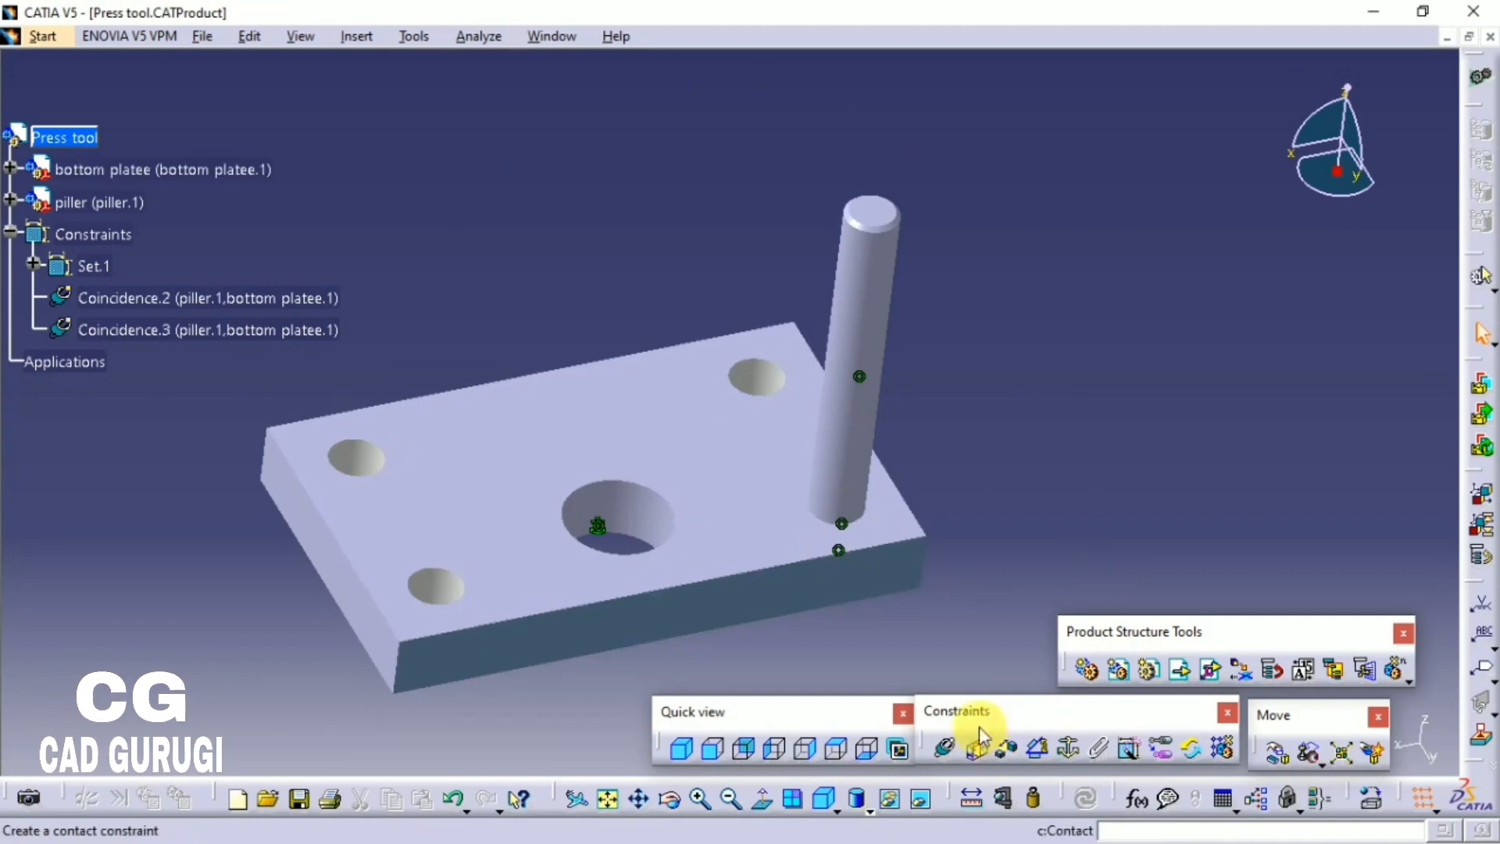
{"action": "left_click", "coordinate": [414, 272]}
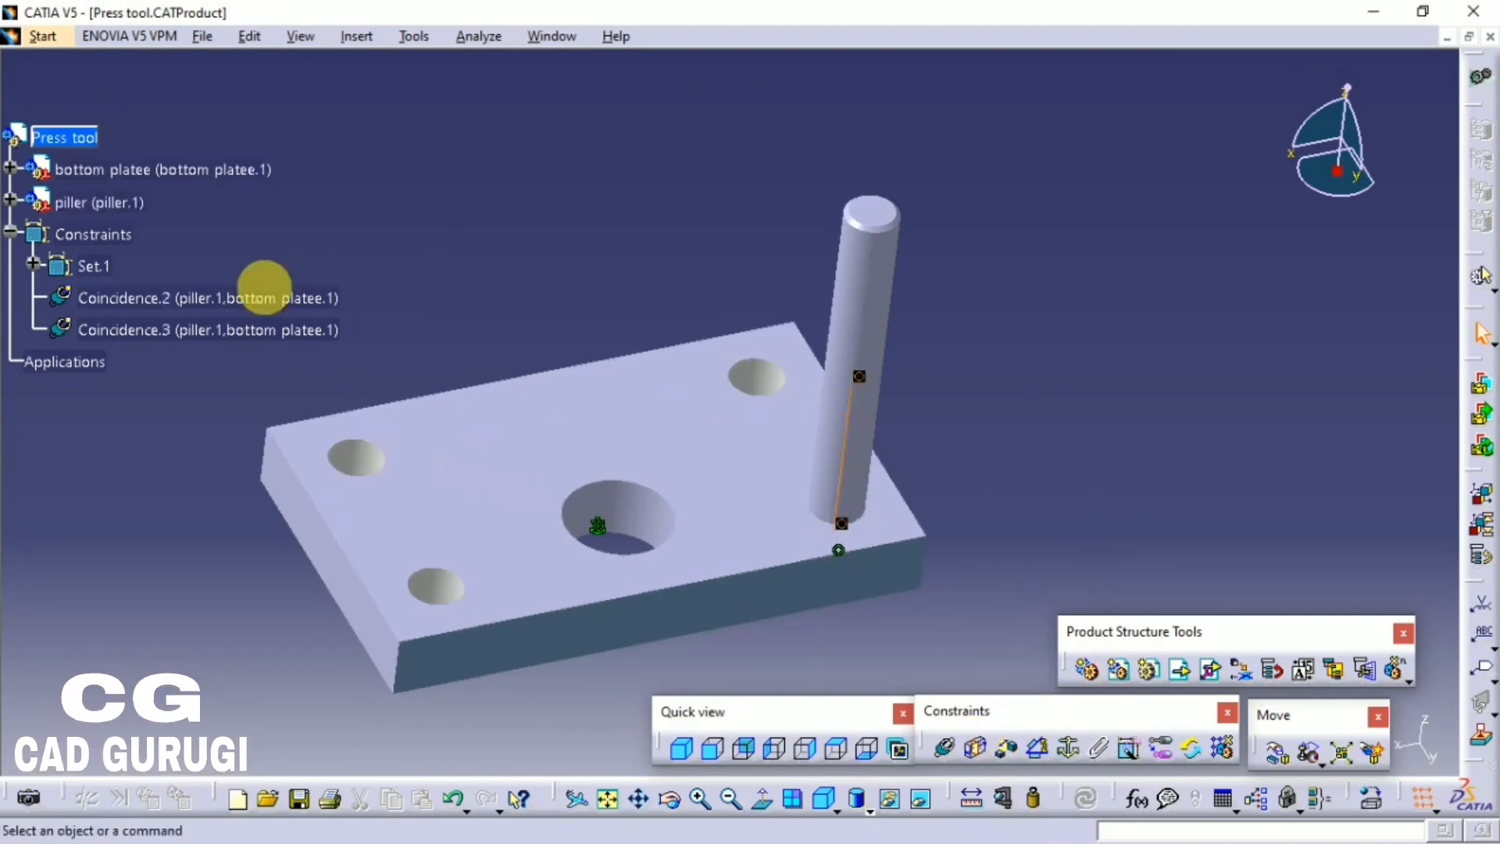
{"action": "left_click", "coordinate": [265, 296]}
{"action": "left_click", "coordinate": [251, 332], "text": "ctrl"}
{"action": "right_click", "coordinate": [248, 332]}
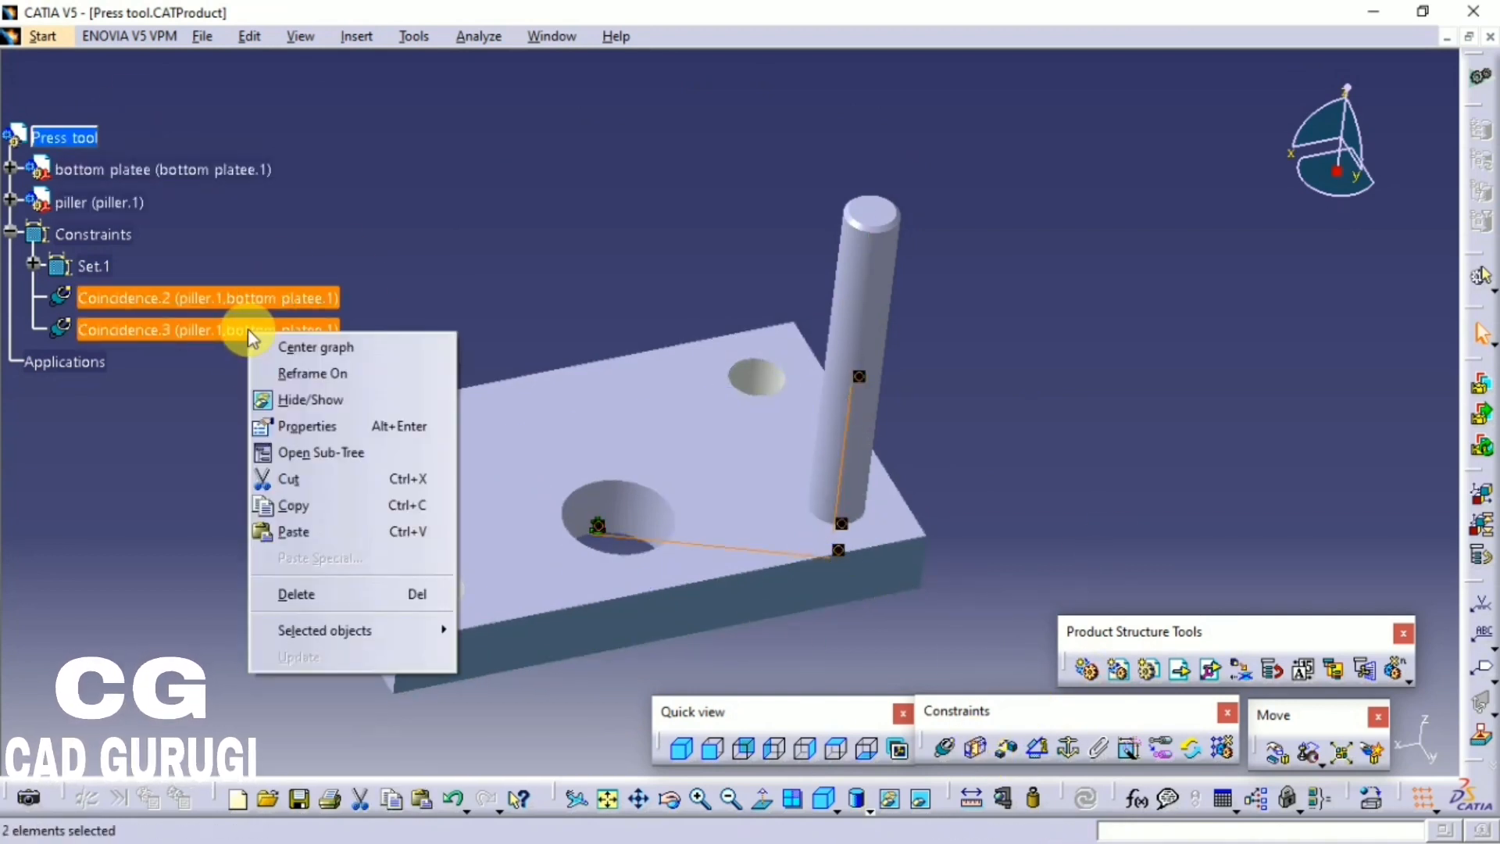
{"action": "mouse_move", "coordinate": [368, 630]}
{"action": "left_click", "coordinate": [528, 745]}
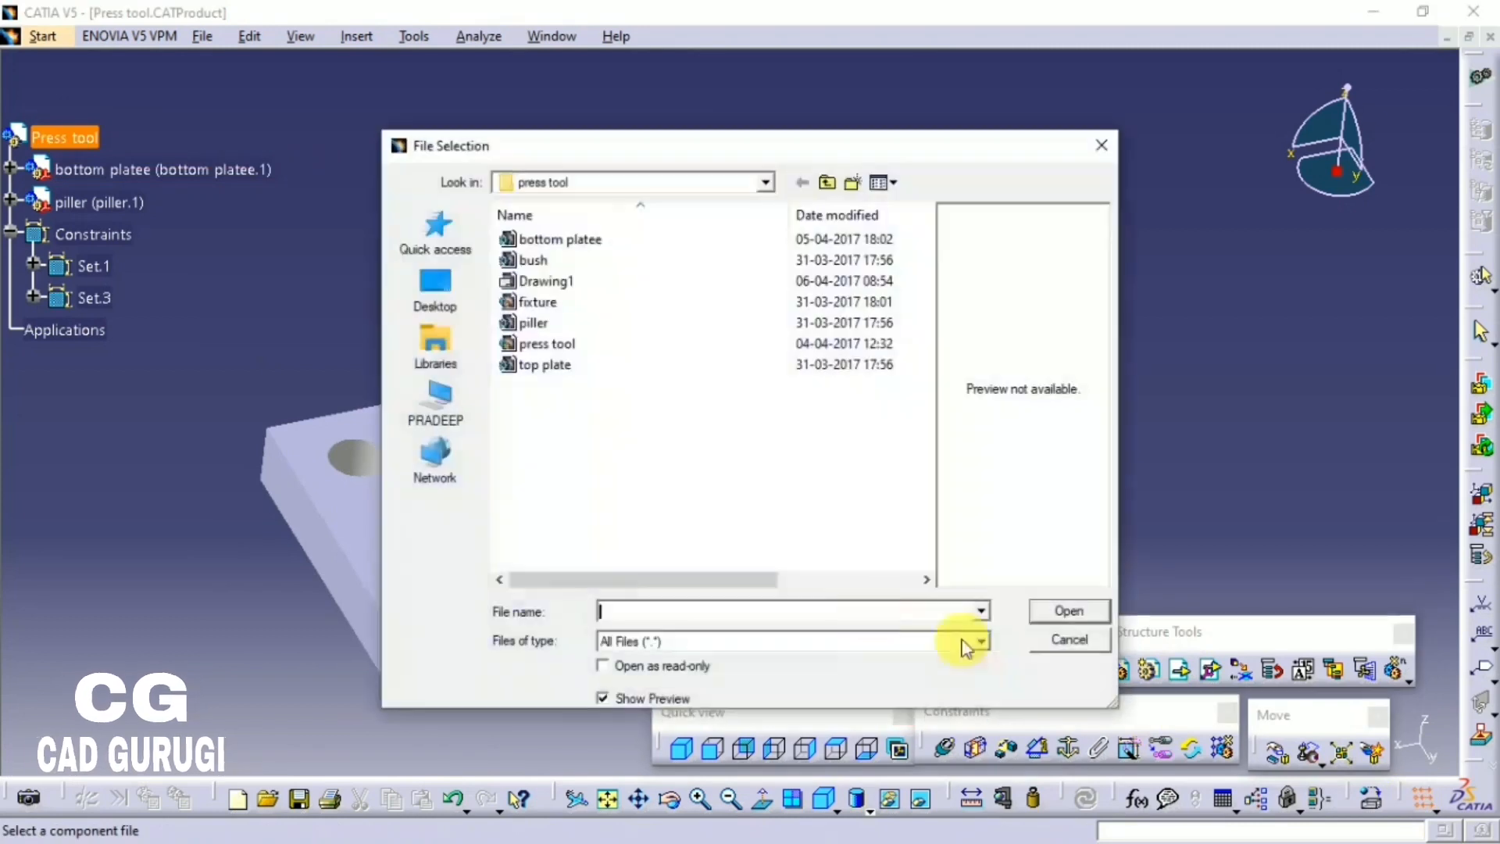
Step: Insert the existing bush part and add a coincidence constraint between its axis and the piller's axis
{"action": "left_click", "coordinate": [538, 260]}
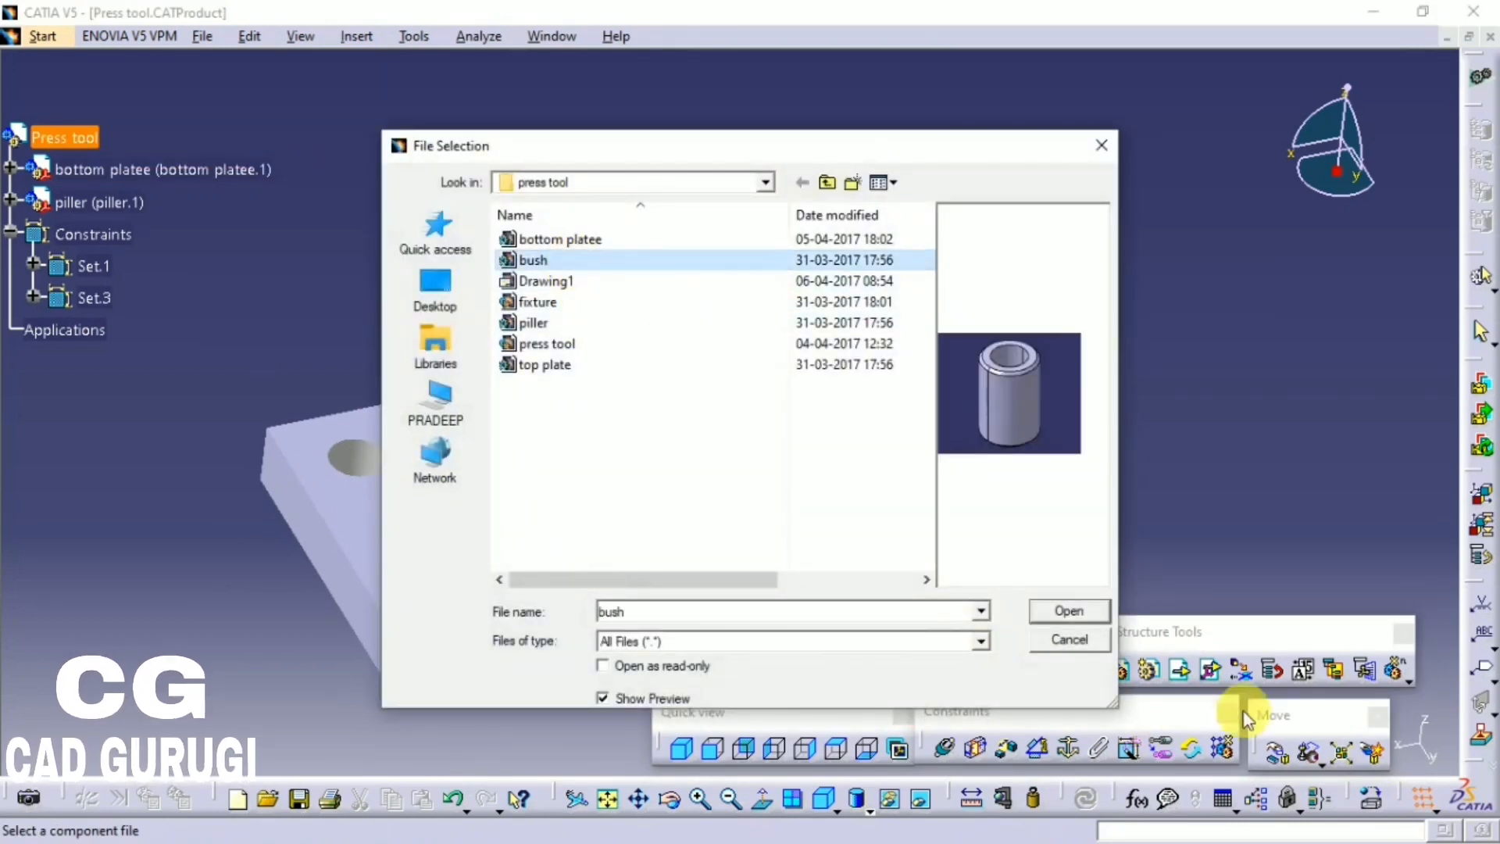
{"action": "left_click", "coordinate": [1067, 613]}
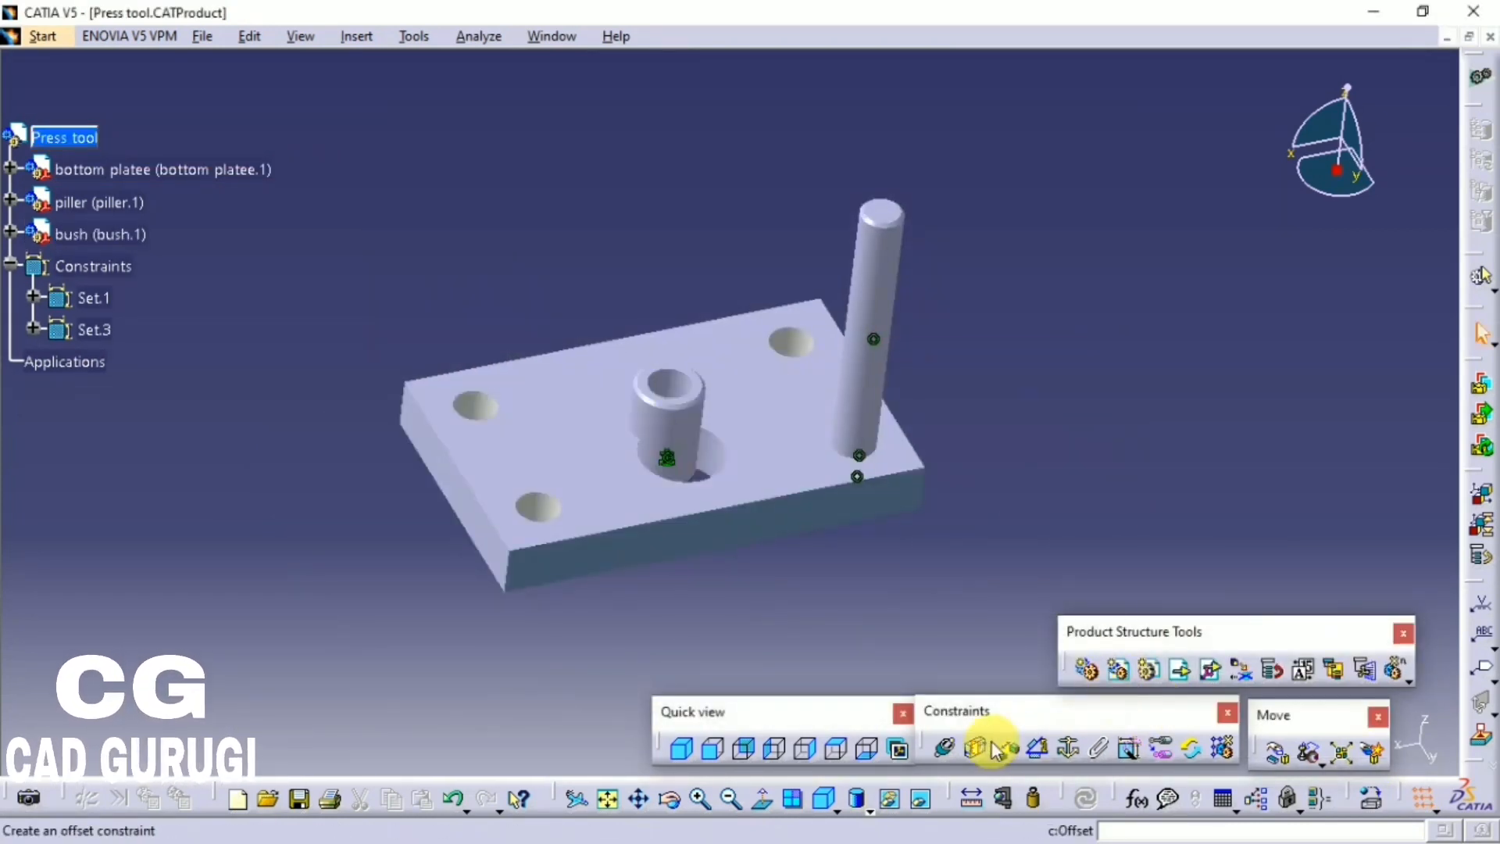
{"action": "left_click", "coordinate": [952, 749]}
{"action": "left_click", "coordinate": [862, 283]}
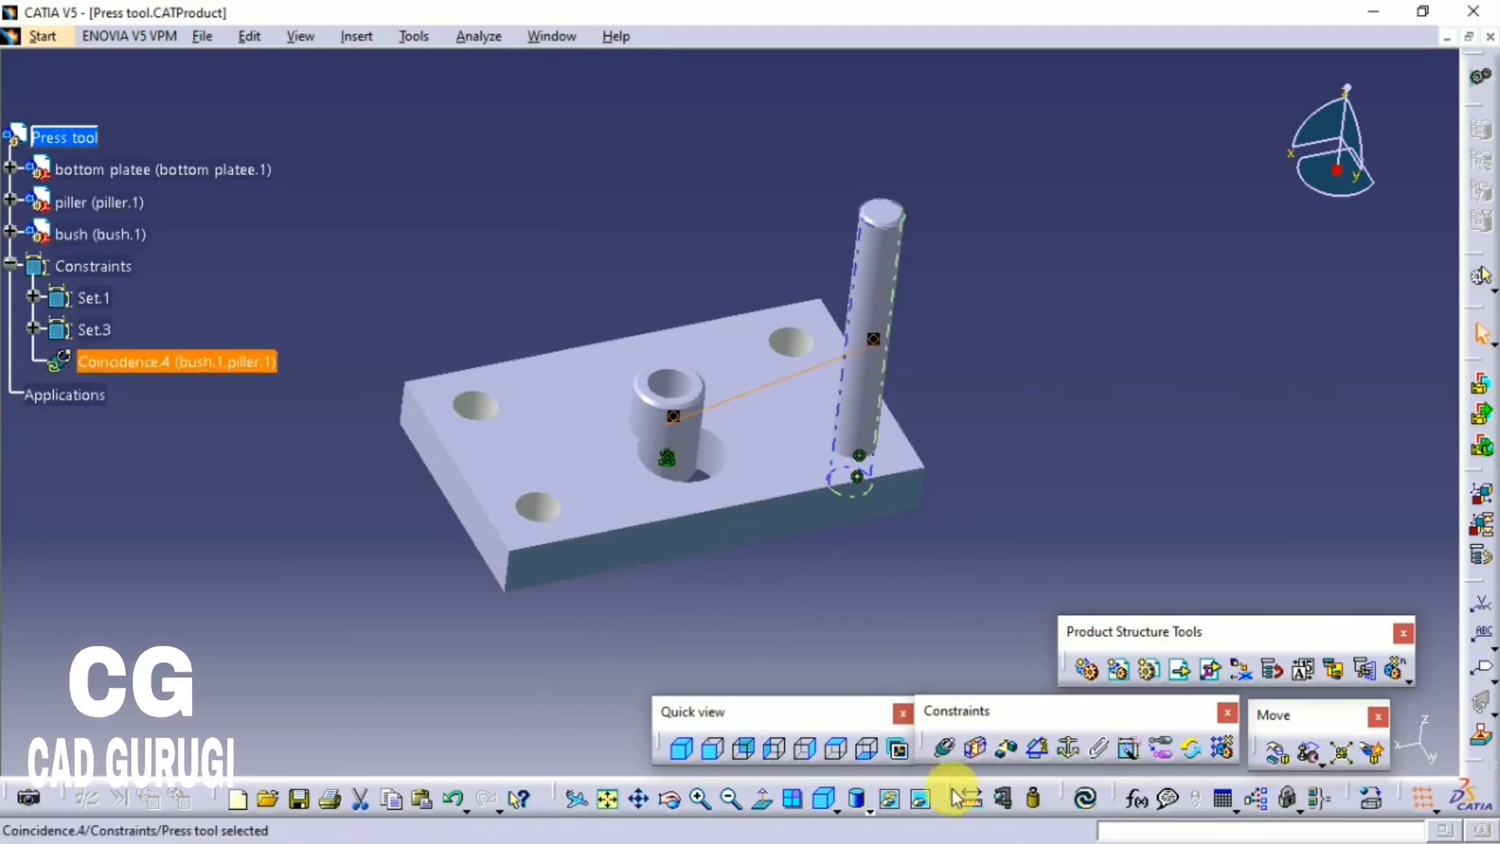
Step: Make the bush's top face coincident with the piller's top face and update the assembly
{"action": "left_click", "coordinate": [948, 753]}
{"action": "middle_click_drag", "start_coordinate": [706, 462], "coordinate": [749, 534], "text": "ctrl"}
{"action": "left_click", "coordinate": [659, 412]}
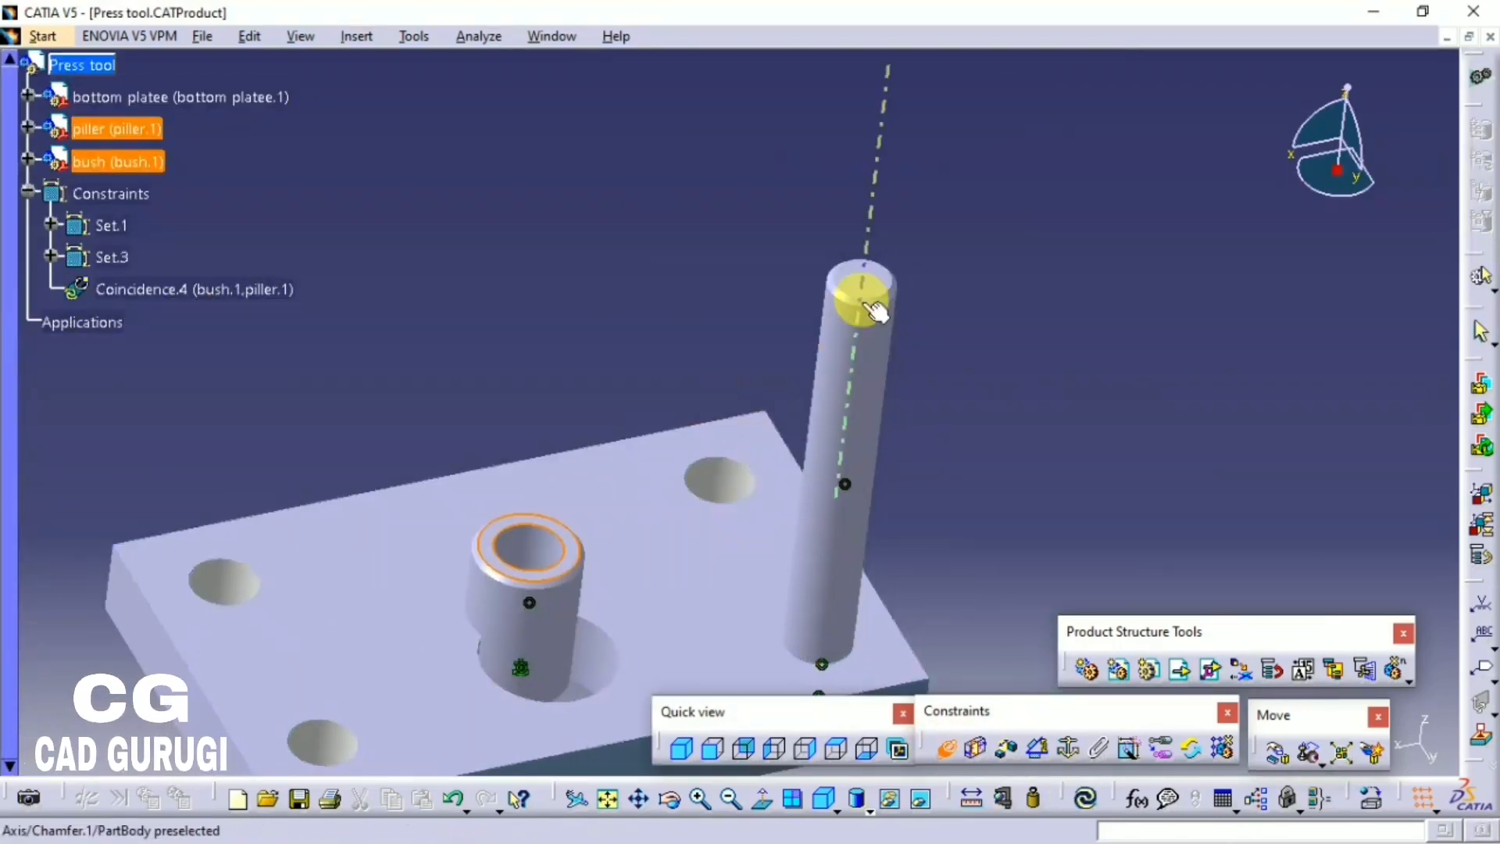
{"action": "left_click", "coordinate": [874, 287]}
{"action": "left_click", "coordinate": [1297, 653]}
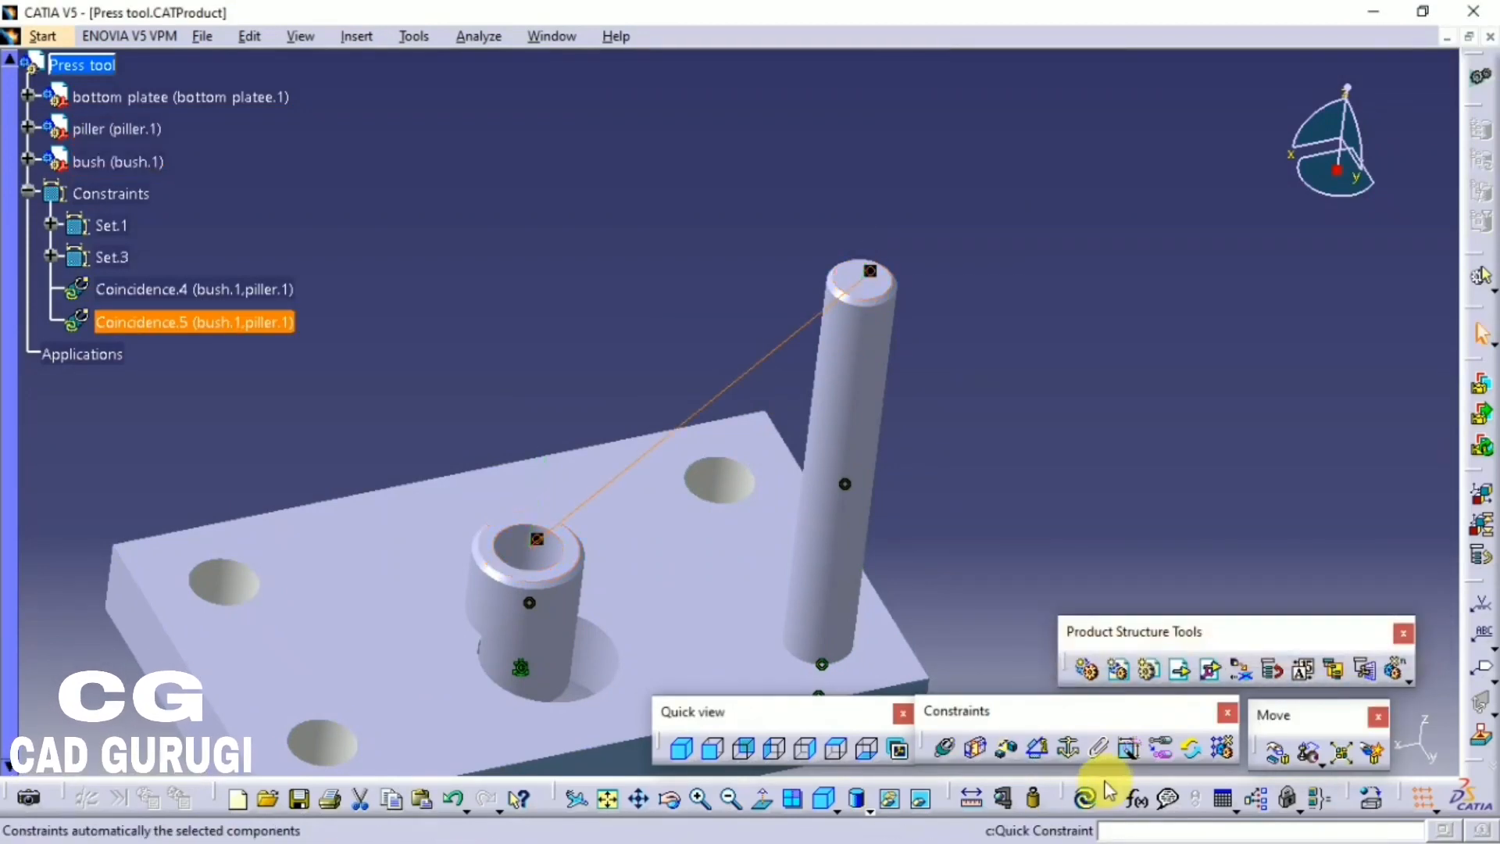
{"action": "left_click", "coordinate": [1085, 797]}
Step: Group the two coincidence constraints between bush and piller in a new set
{"action": "middle_click_drag", "start_coordinate": [864, 552], "coordinate": [793, 584]}
{"action": "left_click", "coordinate": [970, 439]}
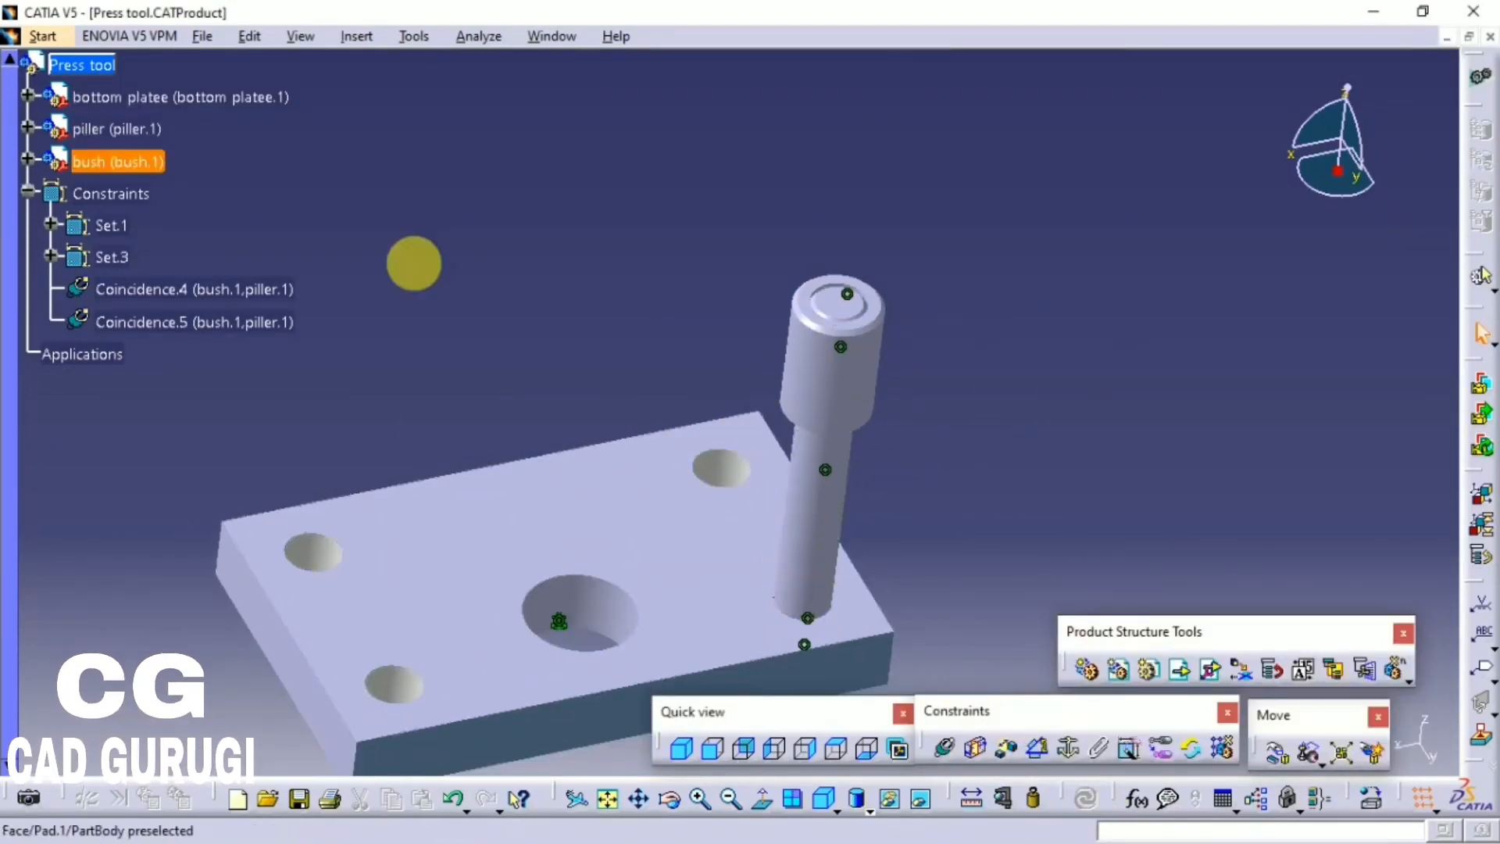
{"action": "right_click", "coordinate": [182, 313]}
{"action": "mouse_move", "coordinate": [351, 623]}
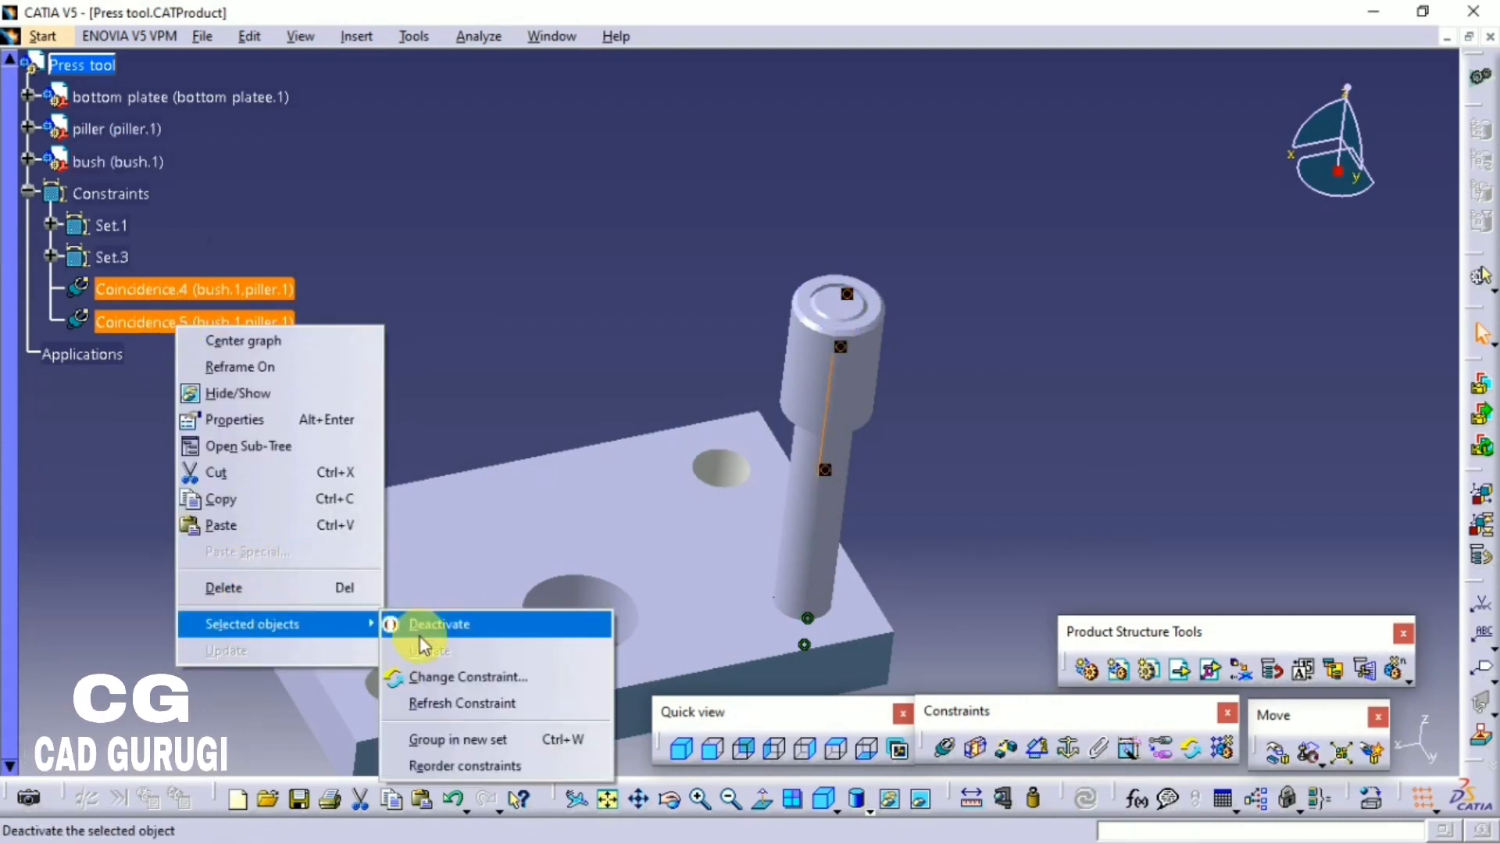
{"action": "left_click", "coordinate": [460, 740]}
Step: Expand bottom platee's PartBody and use Reuse Pattern with RectPattern.1 to instantiate piller.1, re-using the original component
{"action": "middle_click_drag", "start_coordinate": [592, 512], "coordinate": [335, 292]}
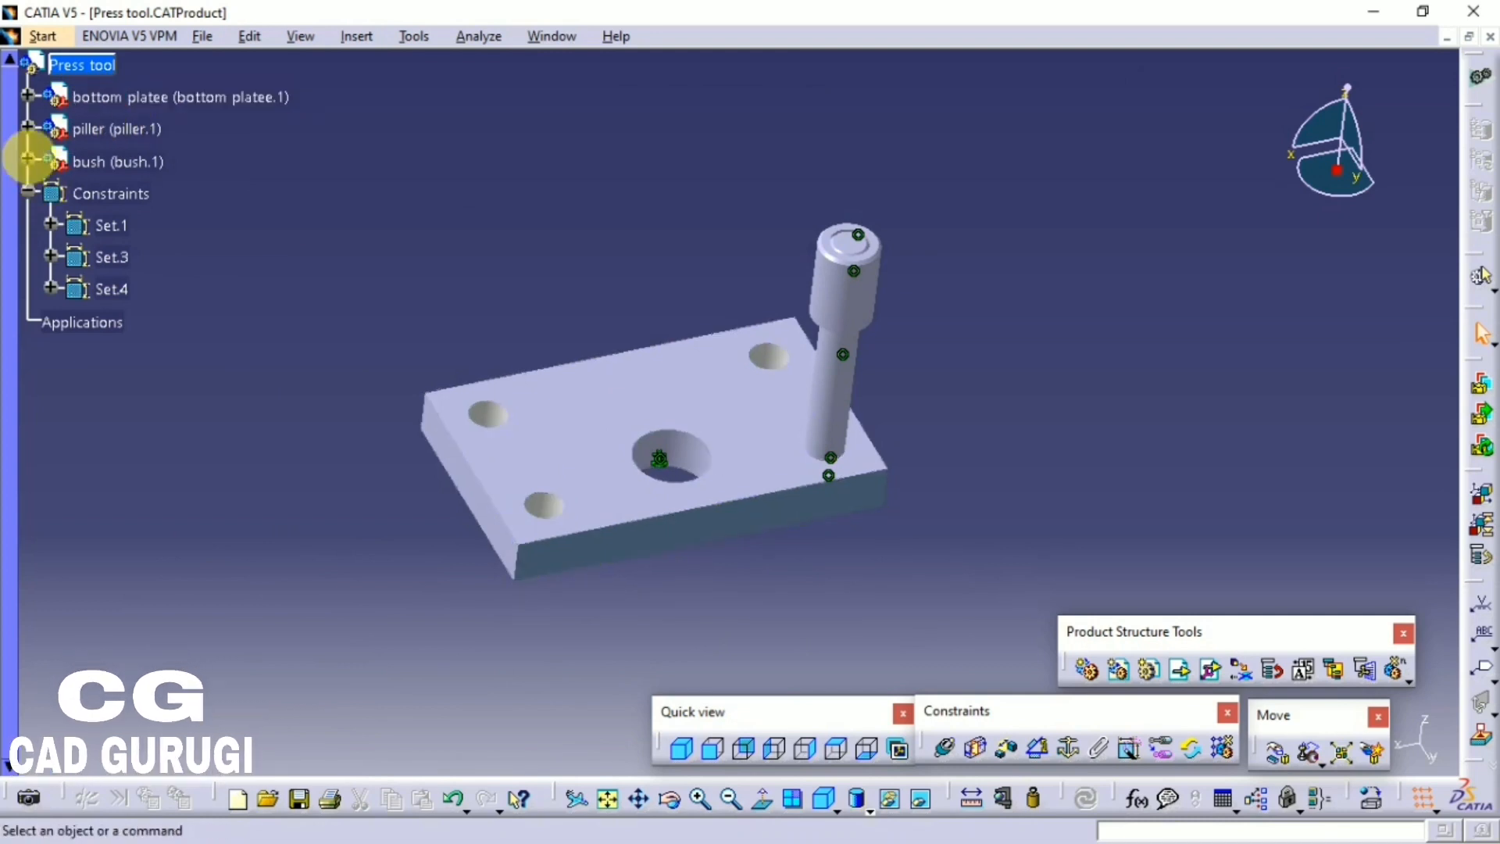
{"action": "left_click", "coordinate": [28, 96]}
{"action": "left_click", "coordinate": [51, 128]}
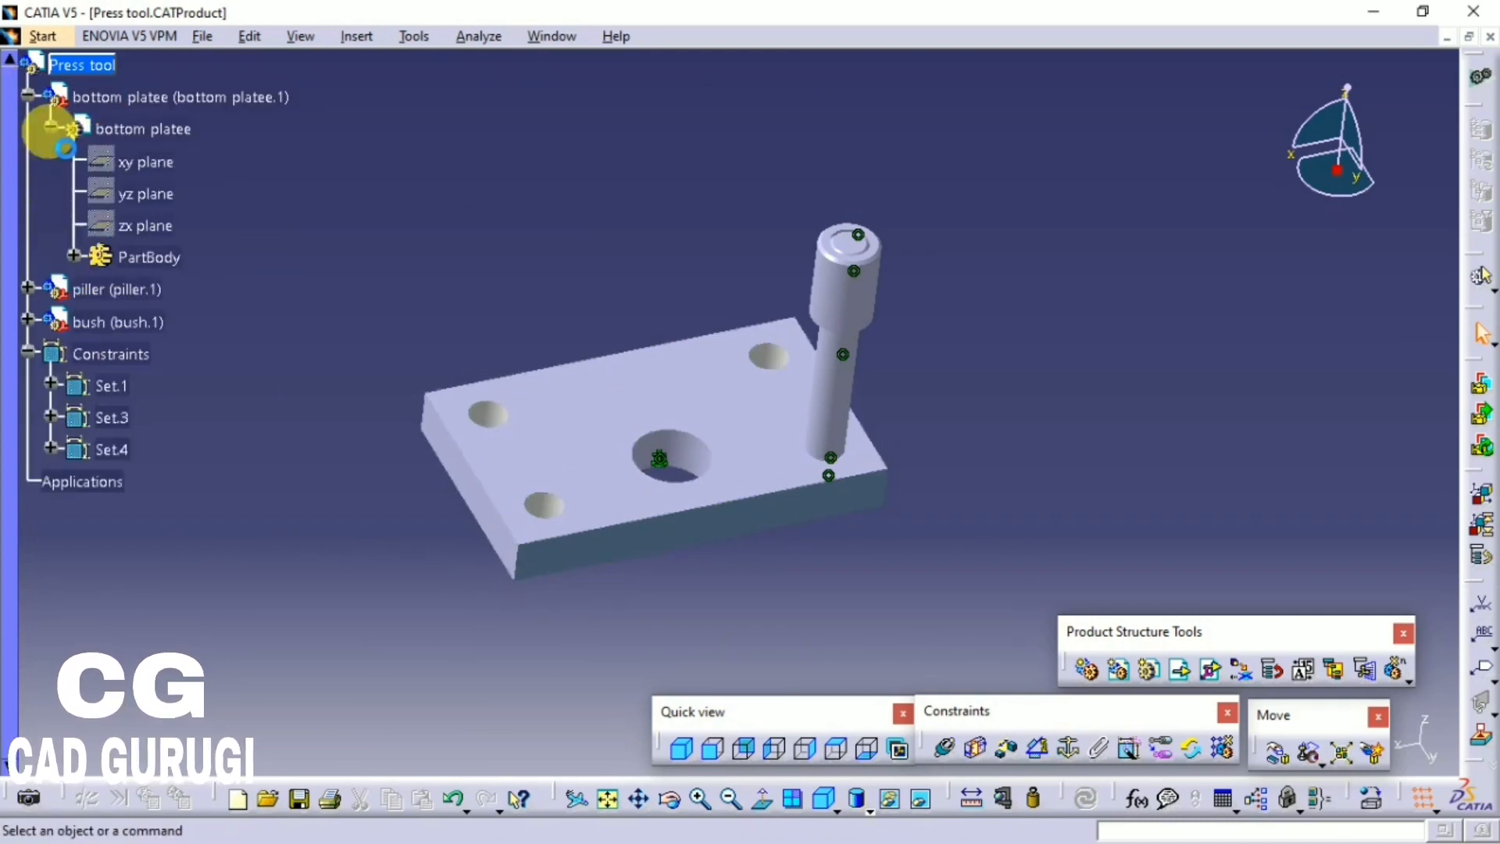
{"action": "left_click", "coordinate": [74, 256]}
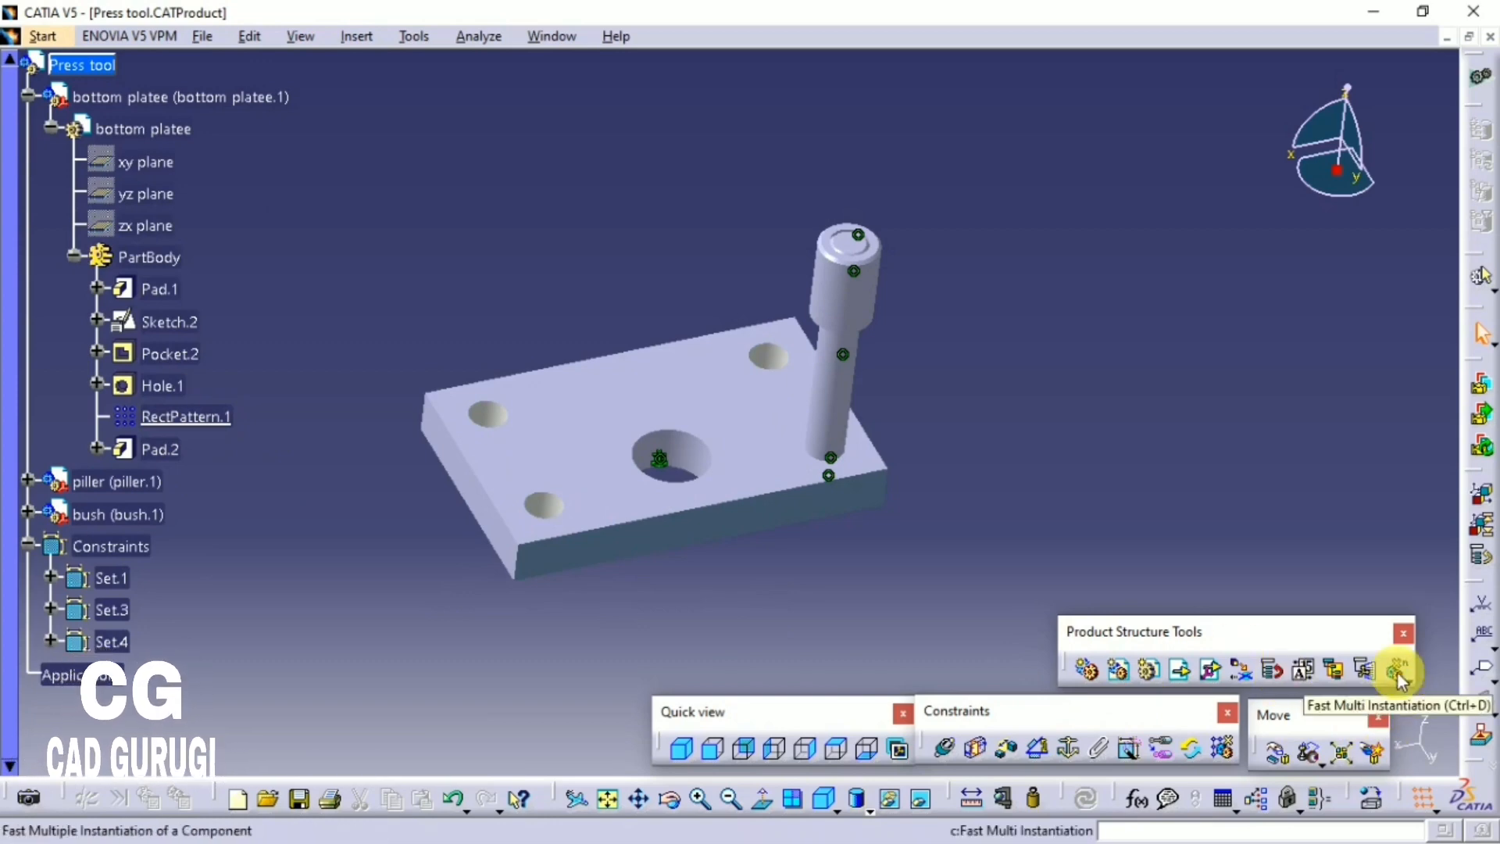
{"action": "left_click", "coordinate": [1224, 752]}
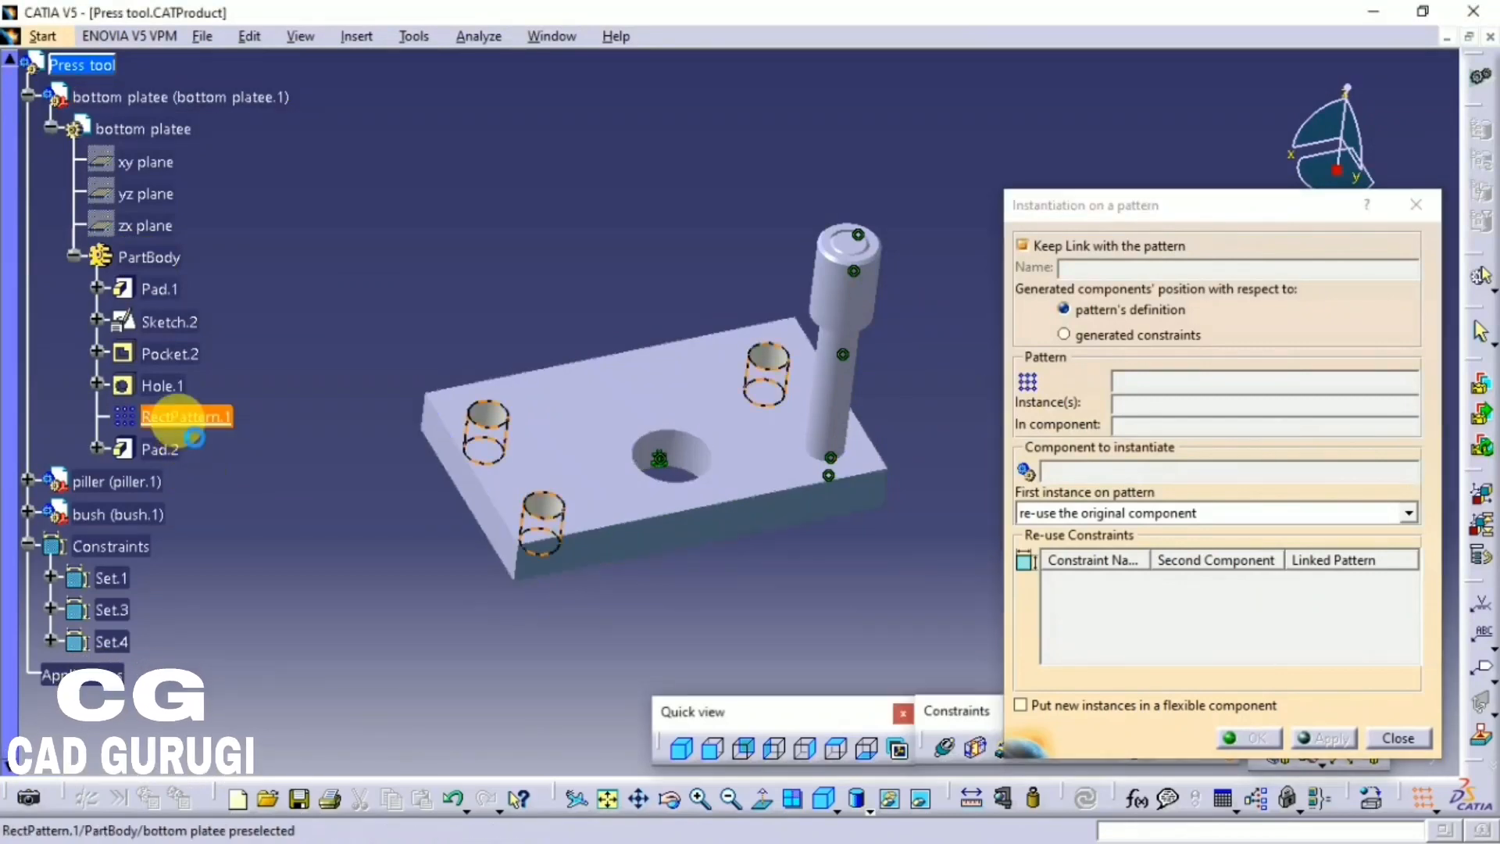
{"action": "left_click", "coordinate": [178, 419]}
{"action": "left_click", "coordinate": [847, 348]}
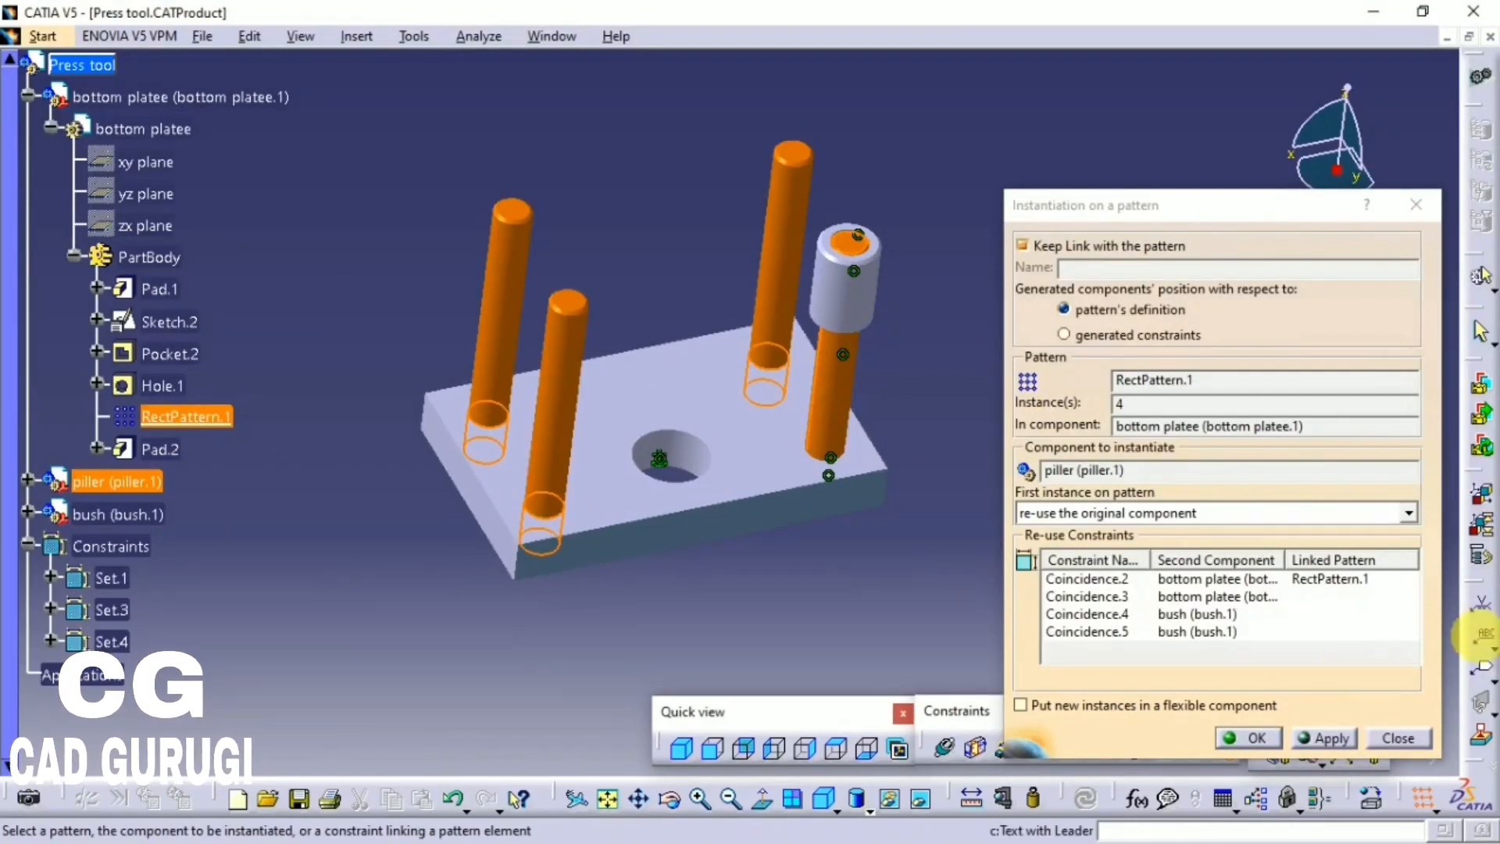
{"action": "left_click", "coordinate": [1258, 739]}
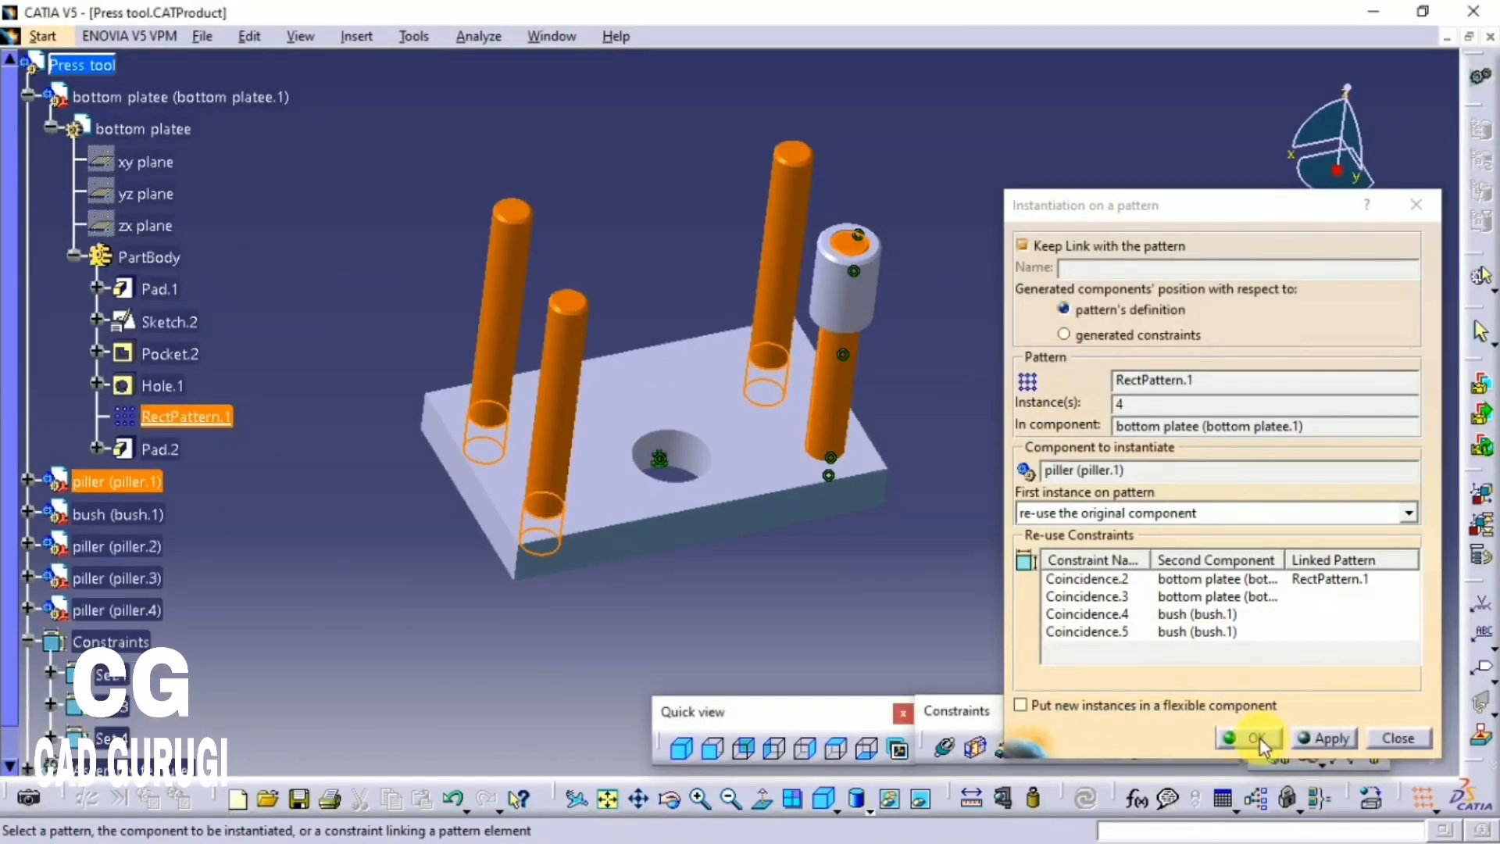
Step: Use Reuse Pattern with RectPattern.1 to instantiate bush.1 on the pillers, re-using the original component
{"action": "left_click", "coordinate": [1221, 749]}
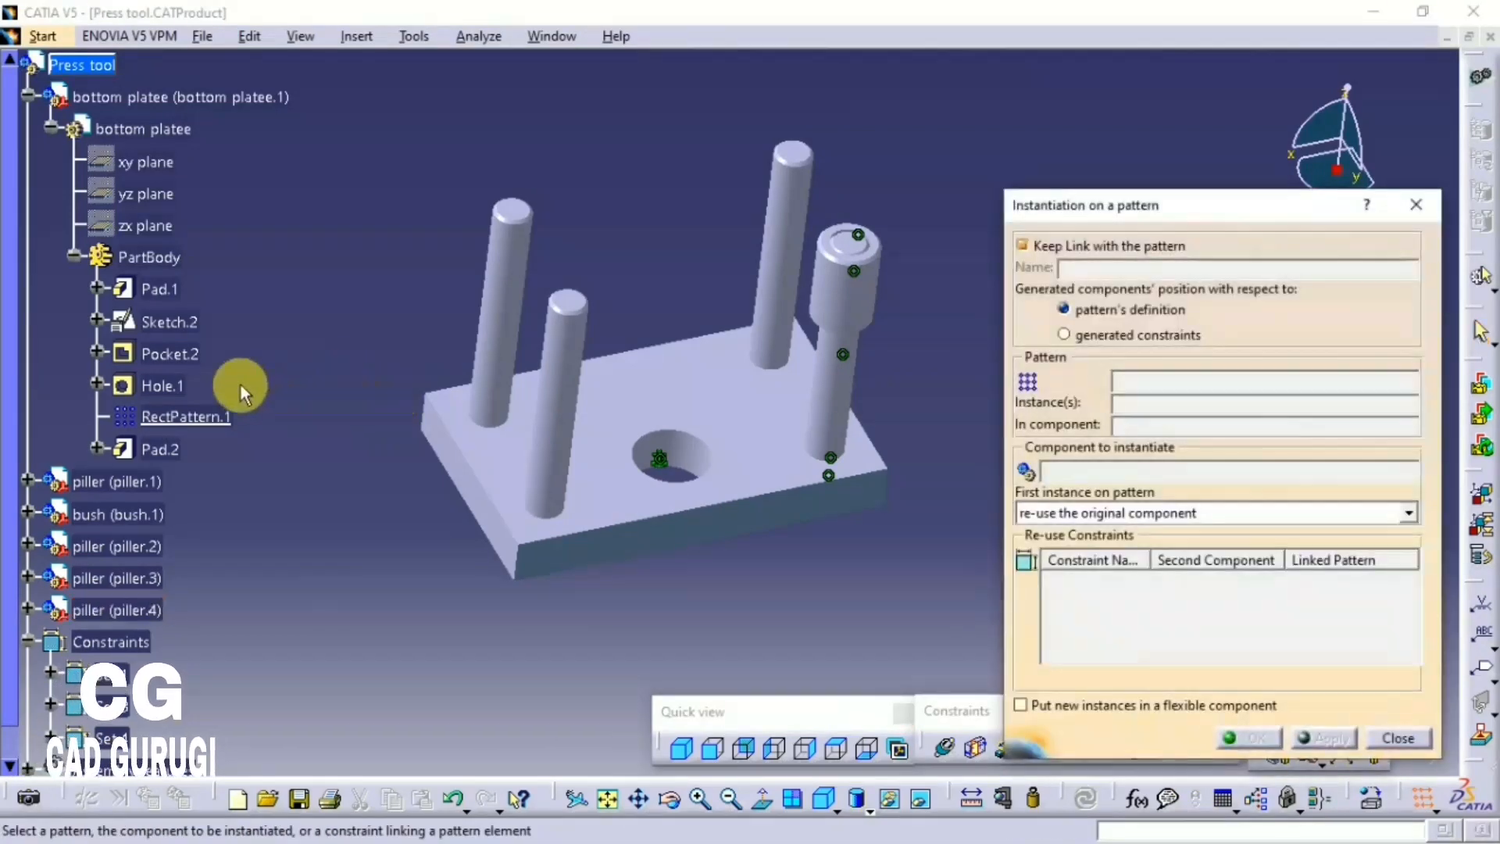
{"action": "left_click", "coordinate": [186, 416]}
{"action": "left_click", "coordinate": [831, 288]}
{"action": "left_click", "coordinate": [918, 532]}
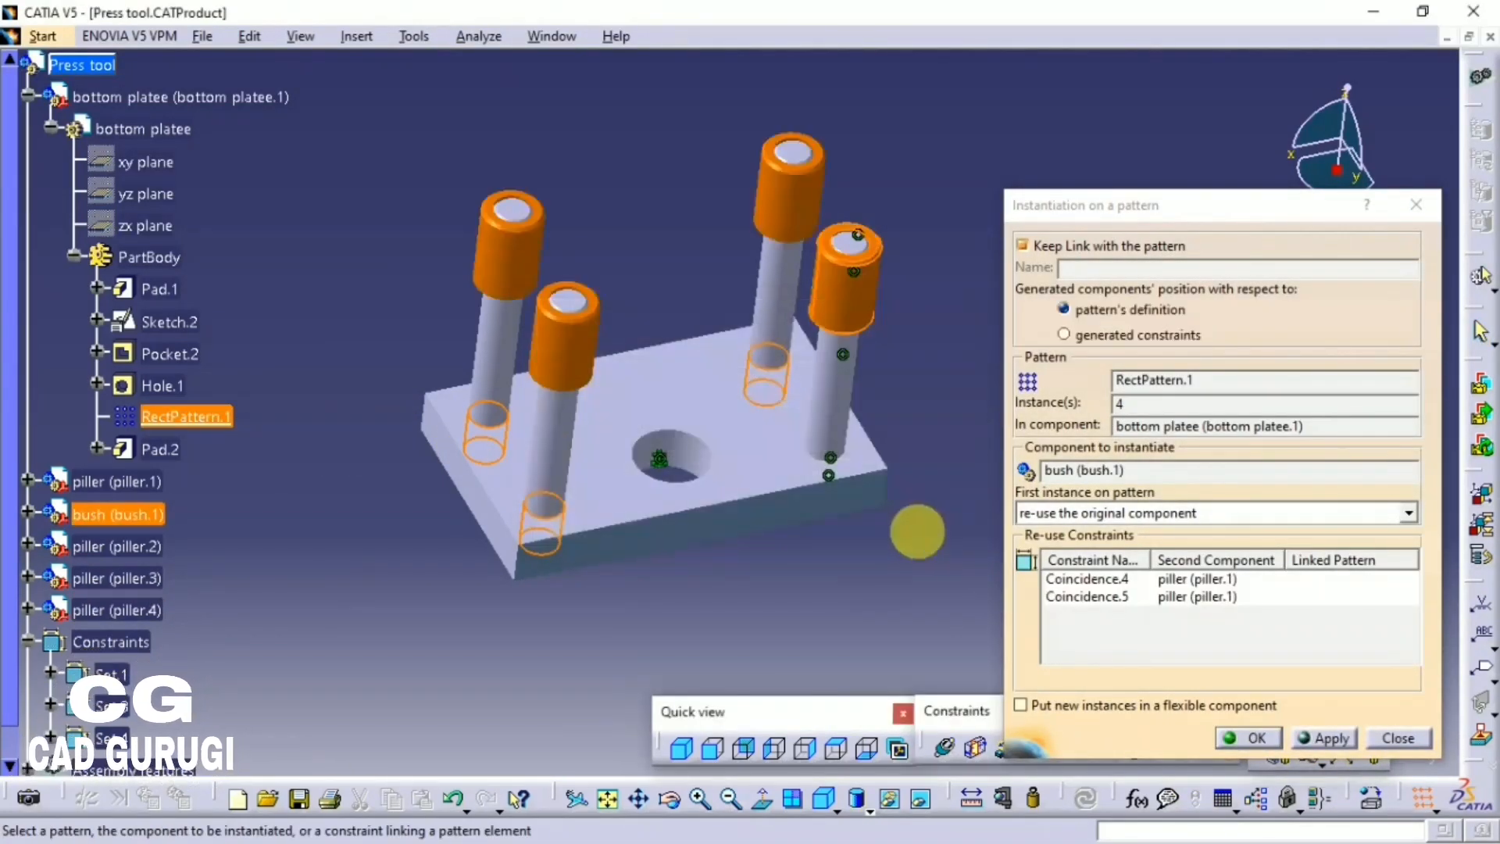
{"action": "left_click", "coordinate": [1266, 738]}
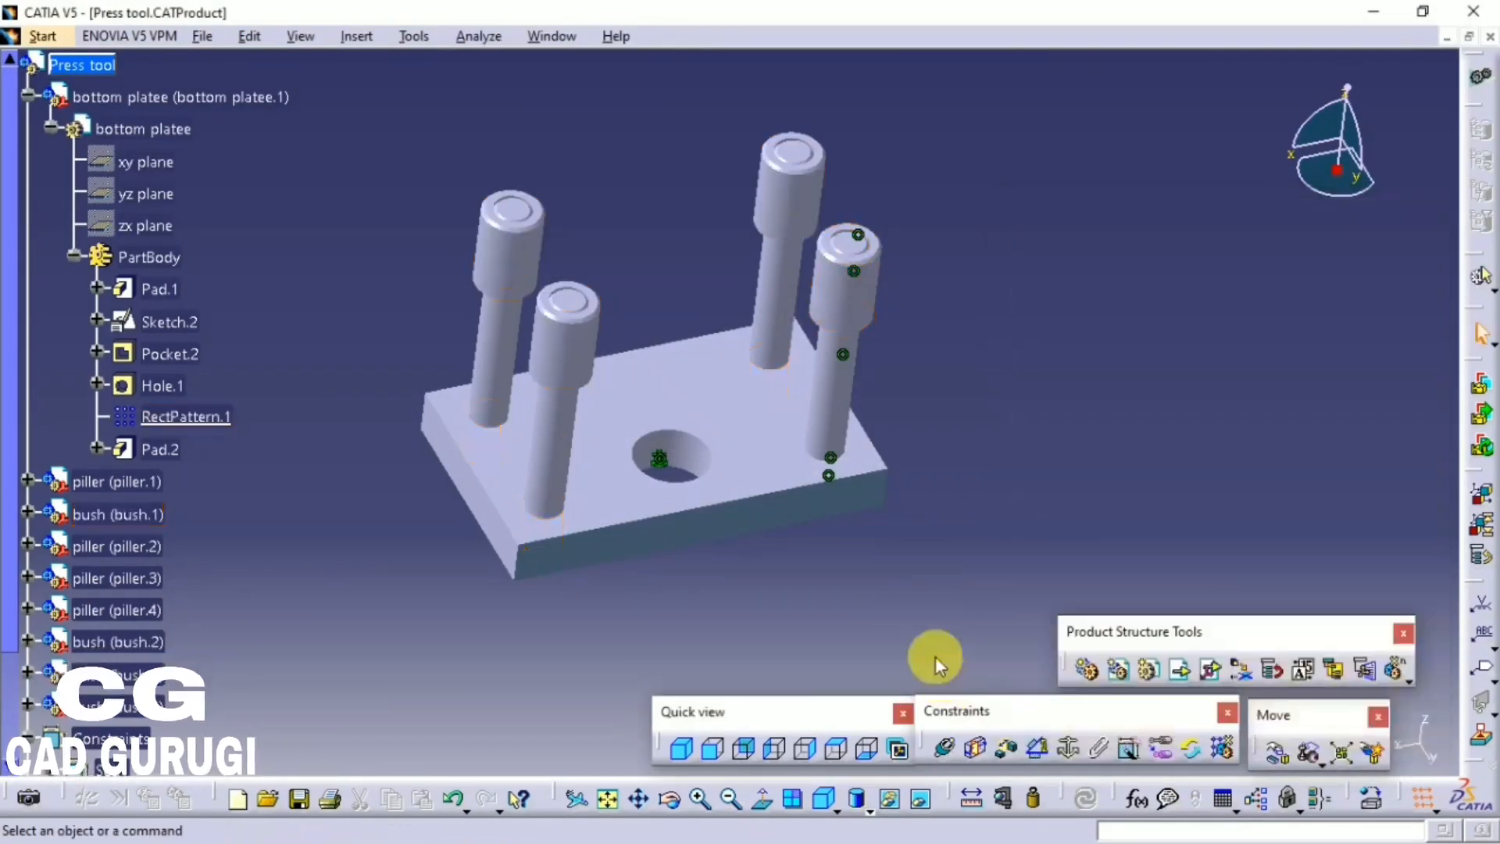
Step: Collapse the bottom platee branch and insert the existing component top plate into the Press tool product
{"action": "middle_click_drag", "start_coordinate": [737, 577], "coordinate": [754, 539]}
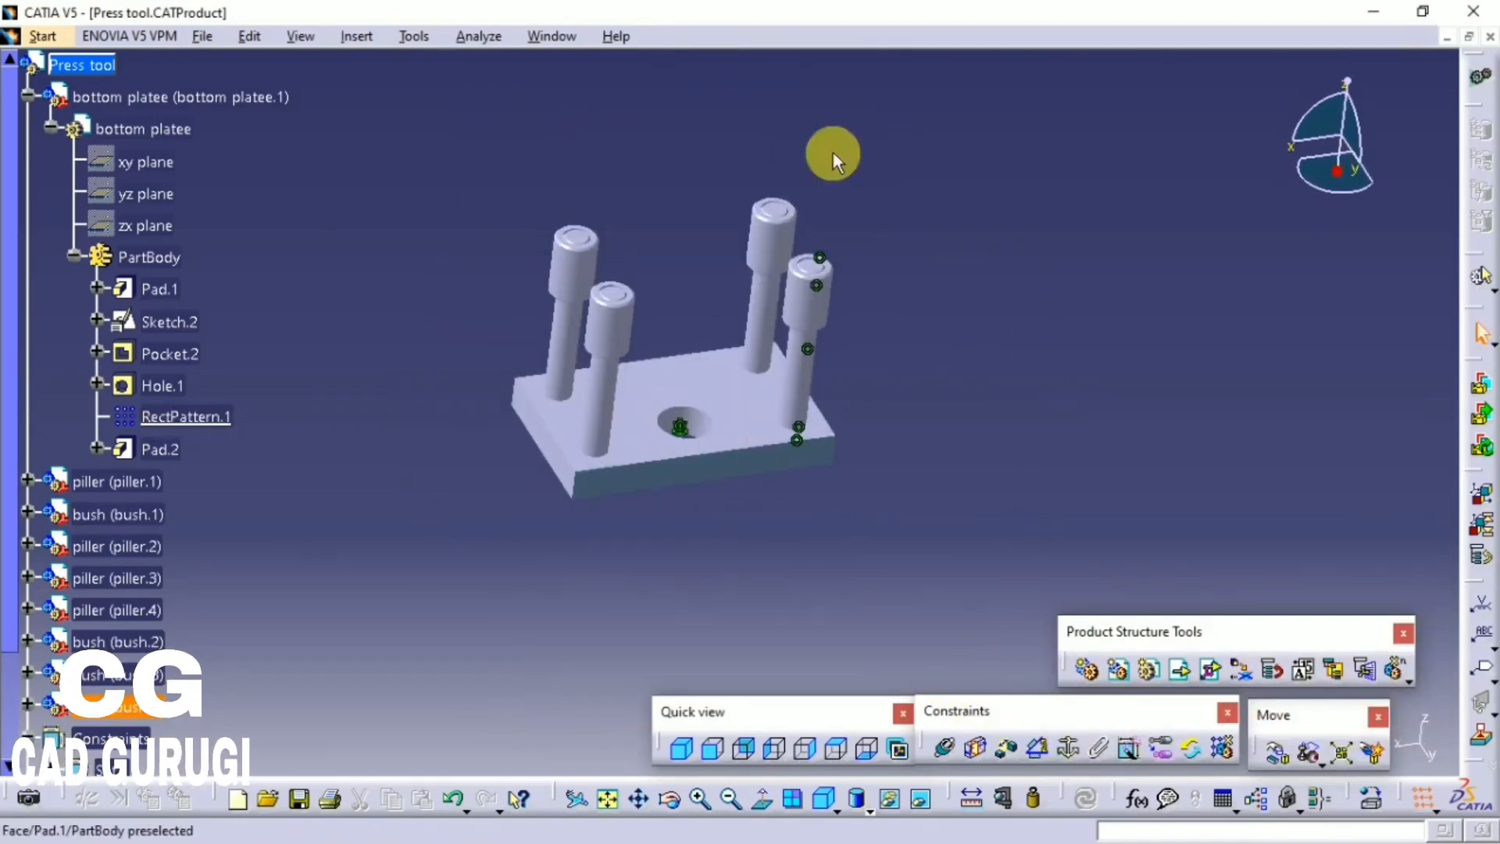
{"action": "left_click", "coordinate": [28, 97]}
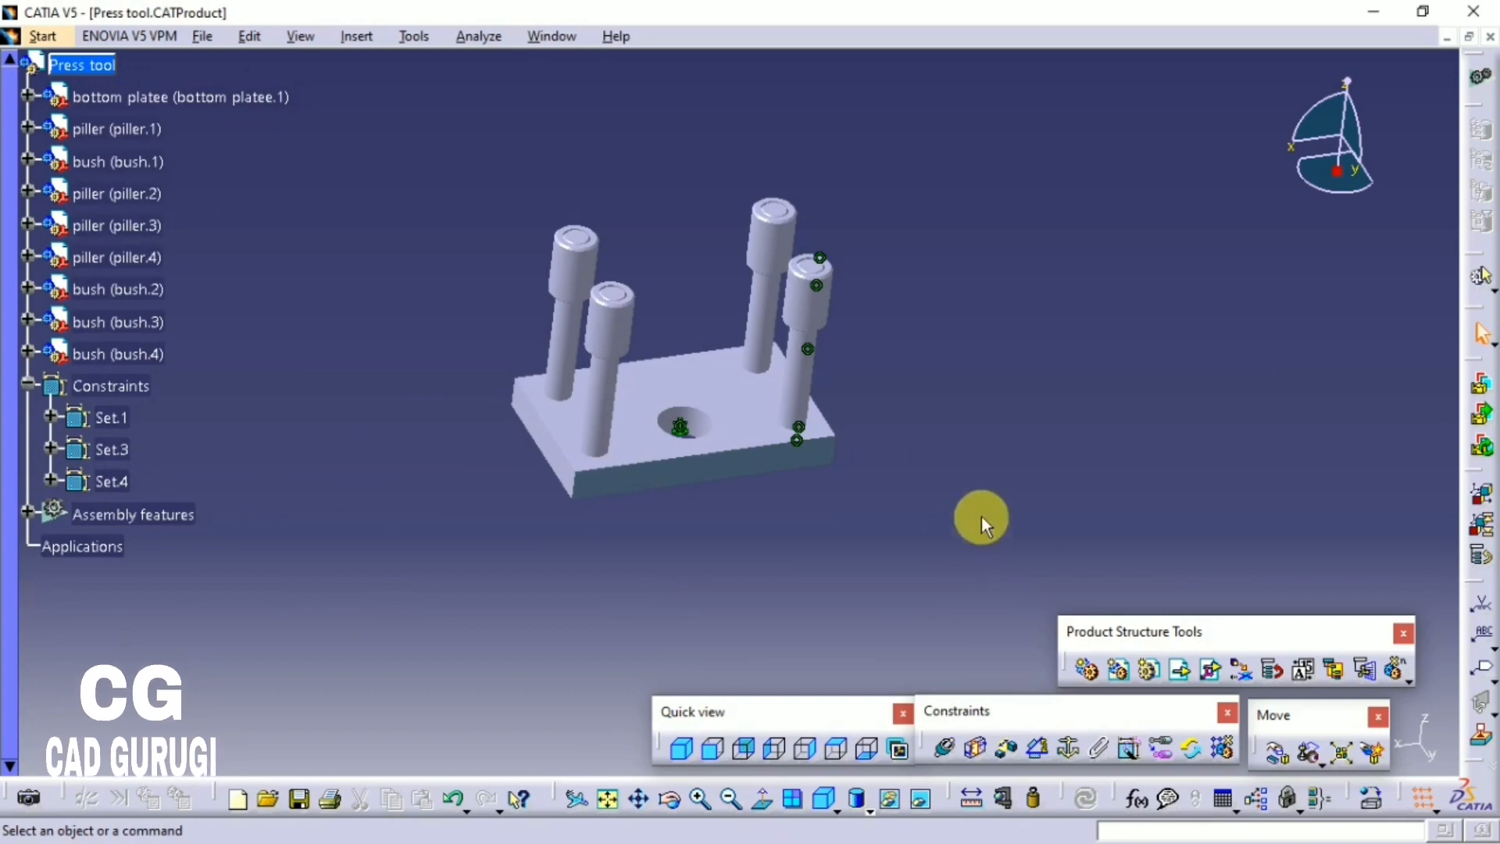
{"action": "left_click", "coordinate": [1181, 670]}
{"action": "left_click", "coordinate": [104, 76]}
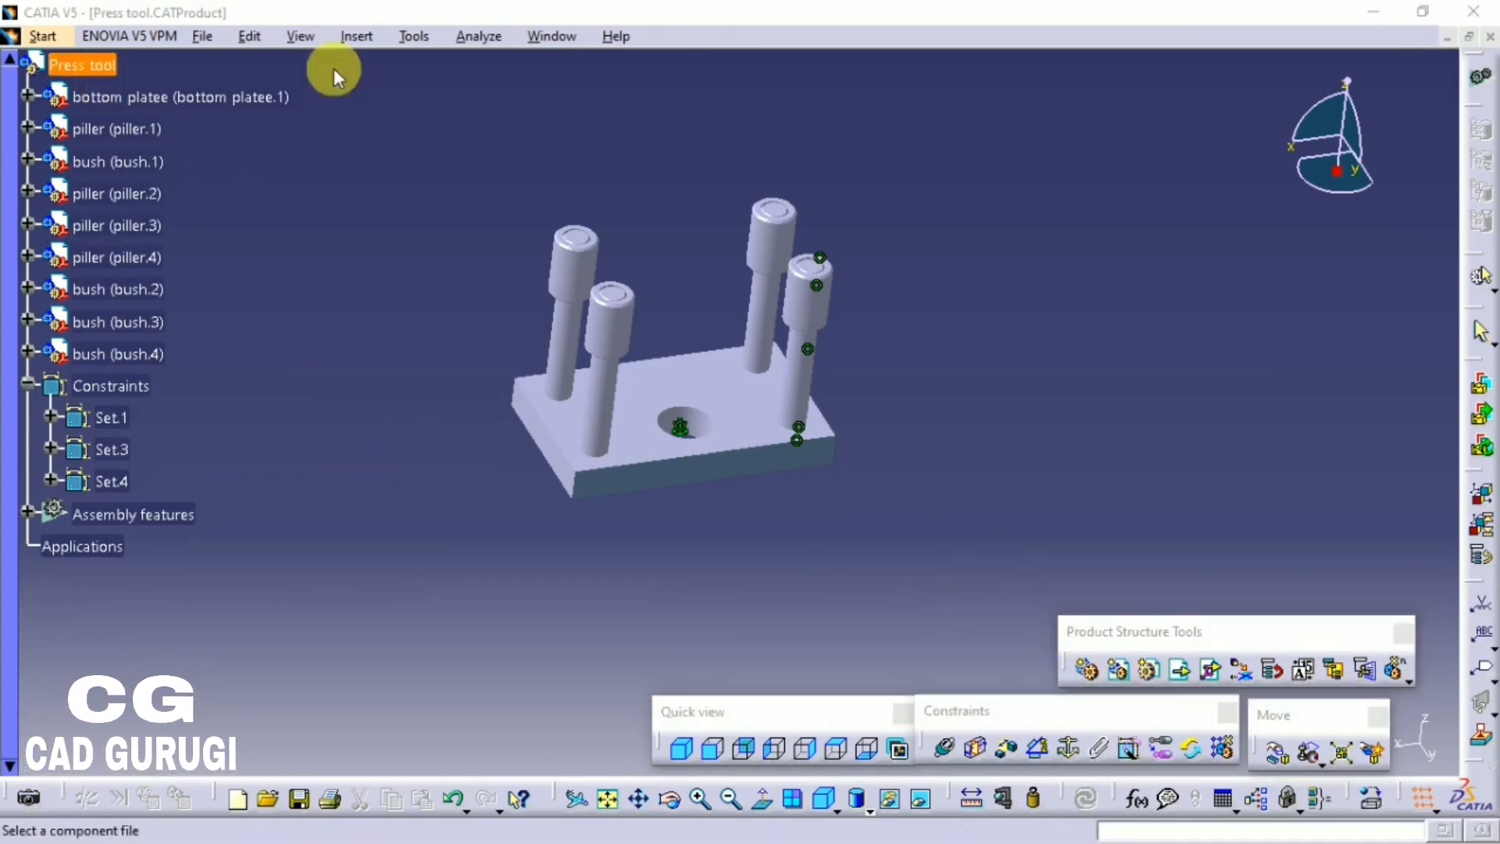
{"action": "left_click", "coordinate": [552, 367]}
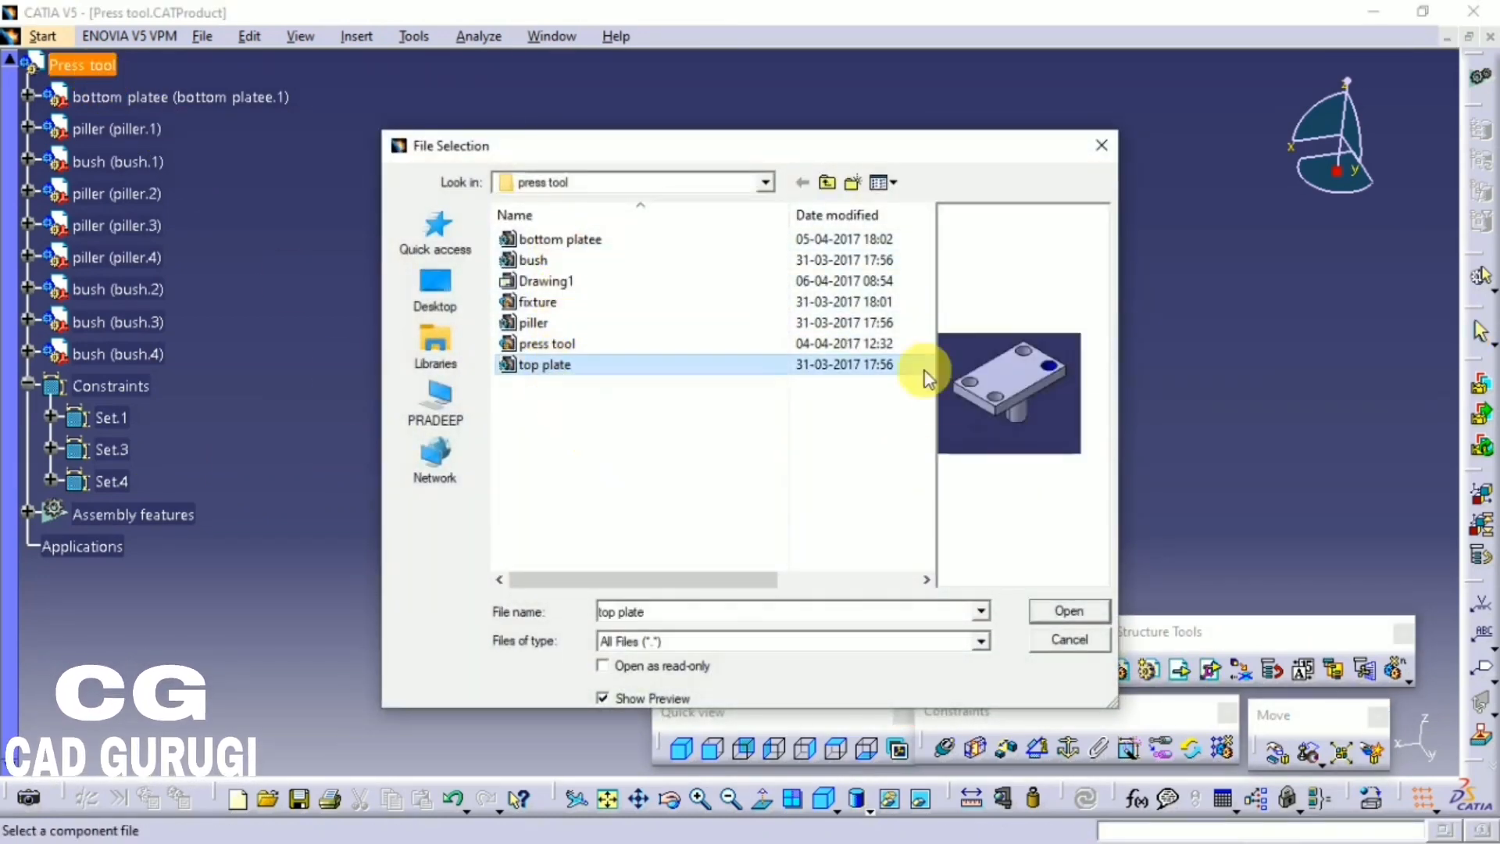
{"action": "left_click", "coordinate": [1049, 616]}
Step: Manipulate the top plate along the Z axis to lift it above the pillers and bushes
{"action": "middle_click_drag", "start_coordinate": [743, 495], "coordinate": [730, 576]}
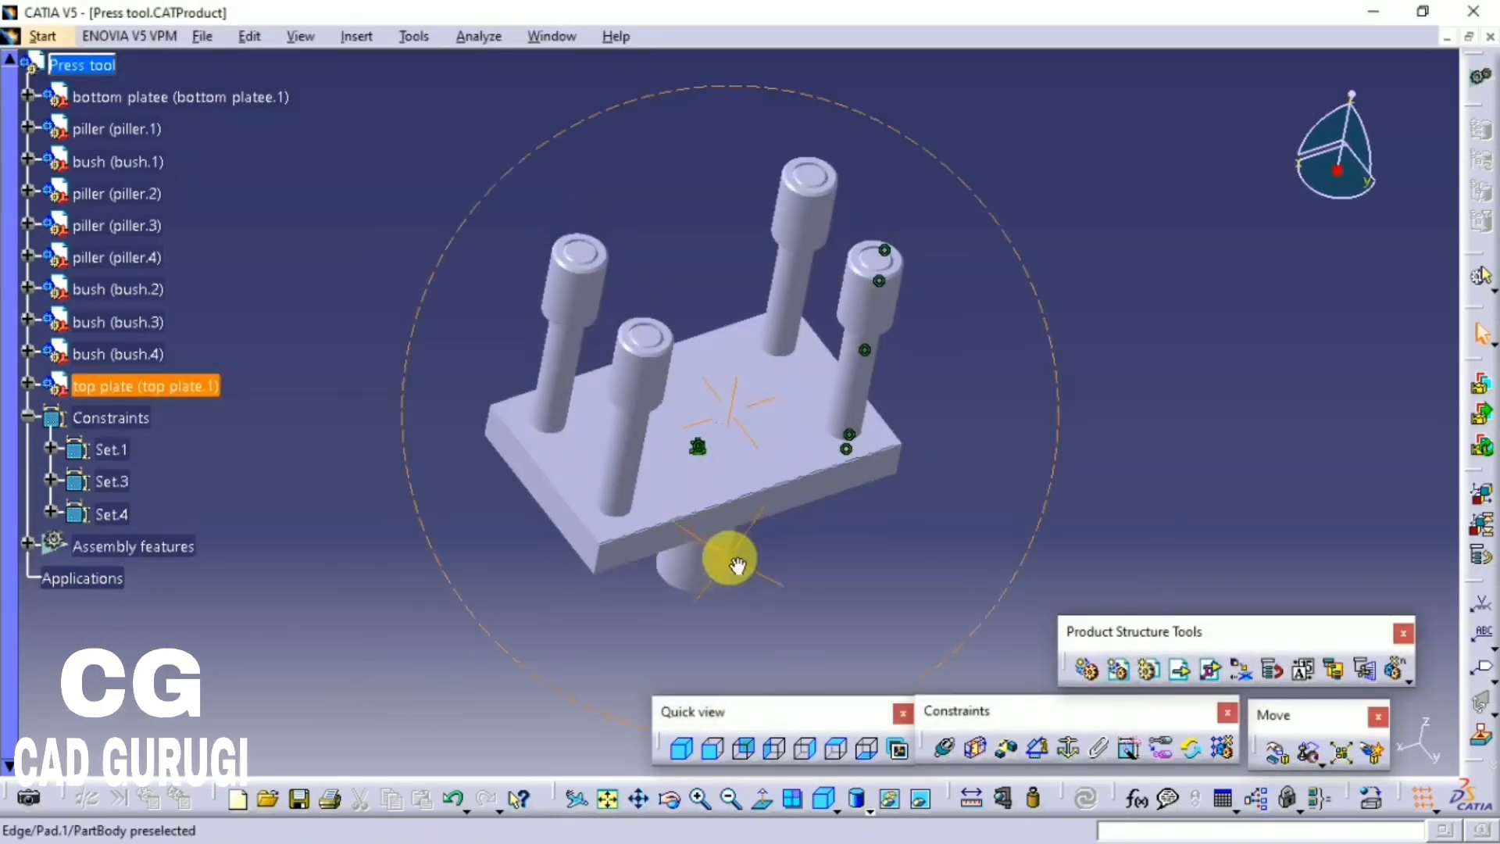
{"action": "left_click", "coordinate": [1278, 752]}
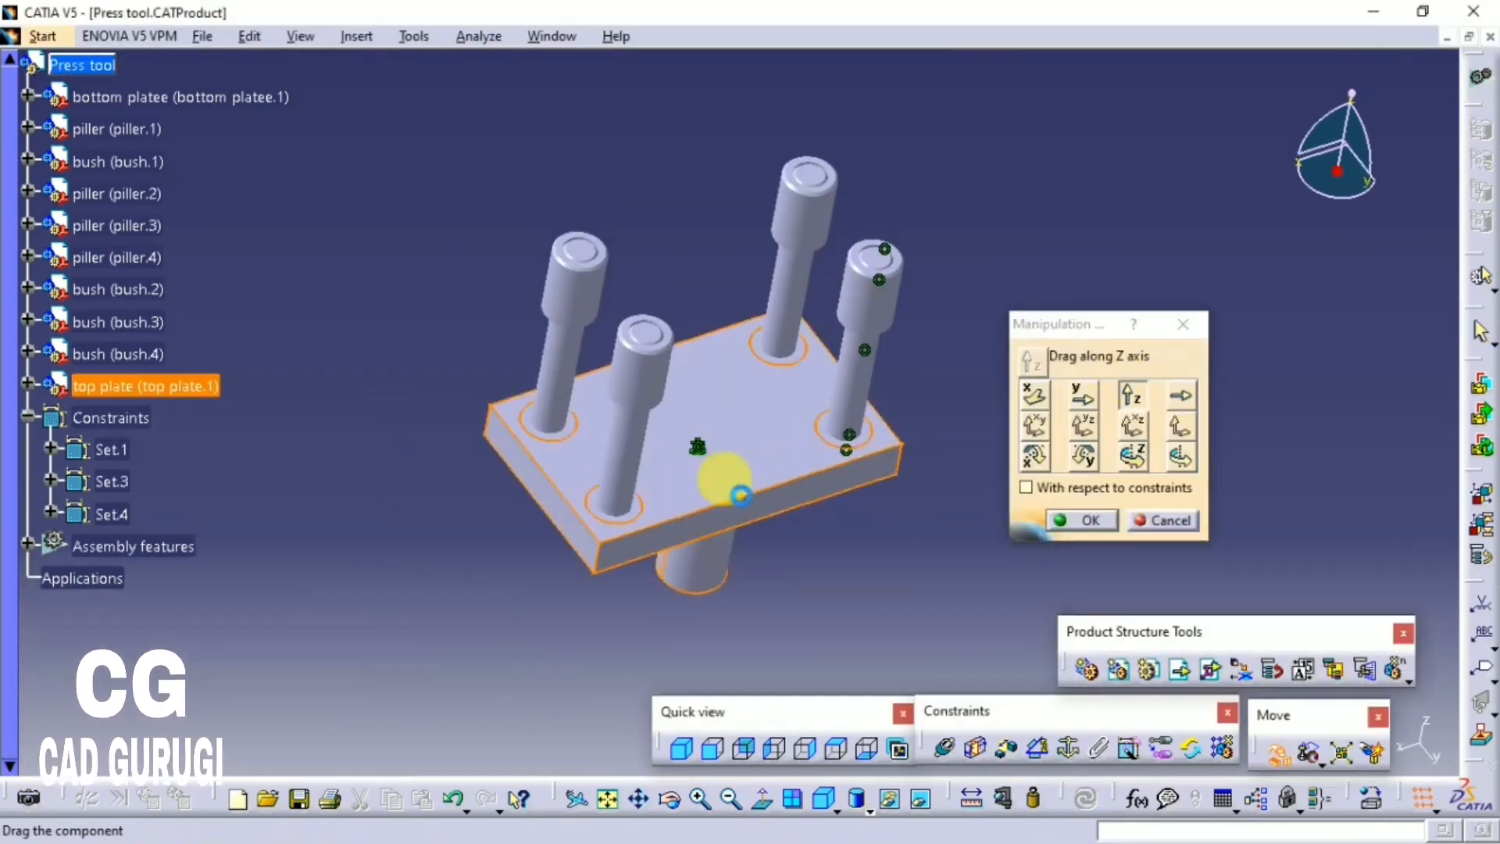
{"action": "left_click_drag", "start_coordinate": [713, 479], "coordinate": [769, 279]}
{"action": "left_click", "coordinate": [1079, 520]}
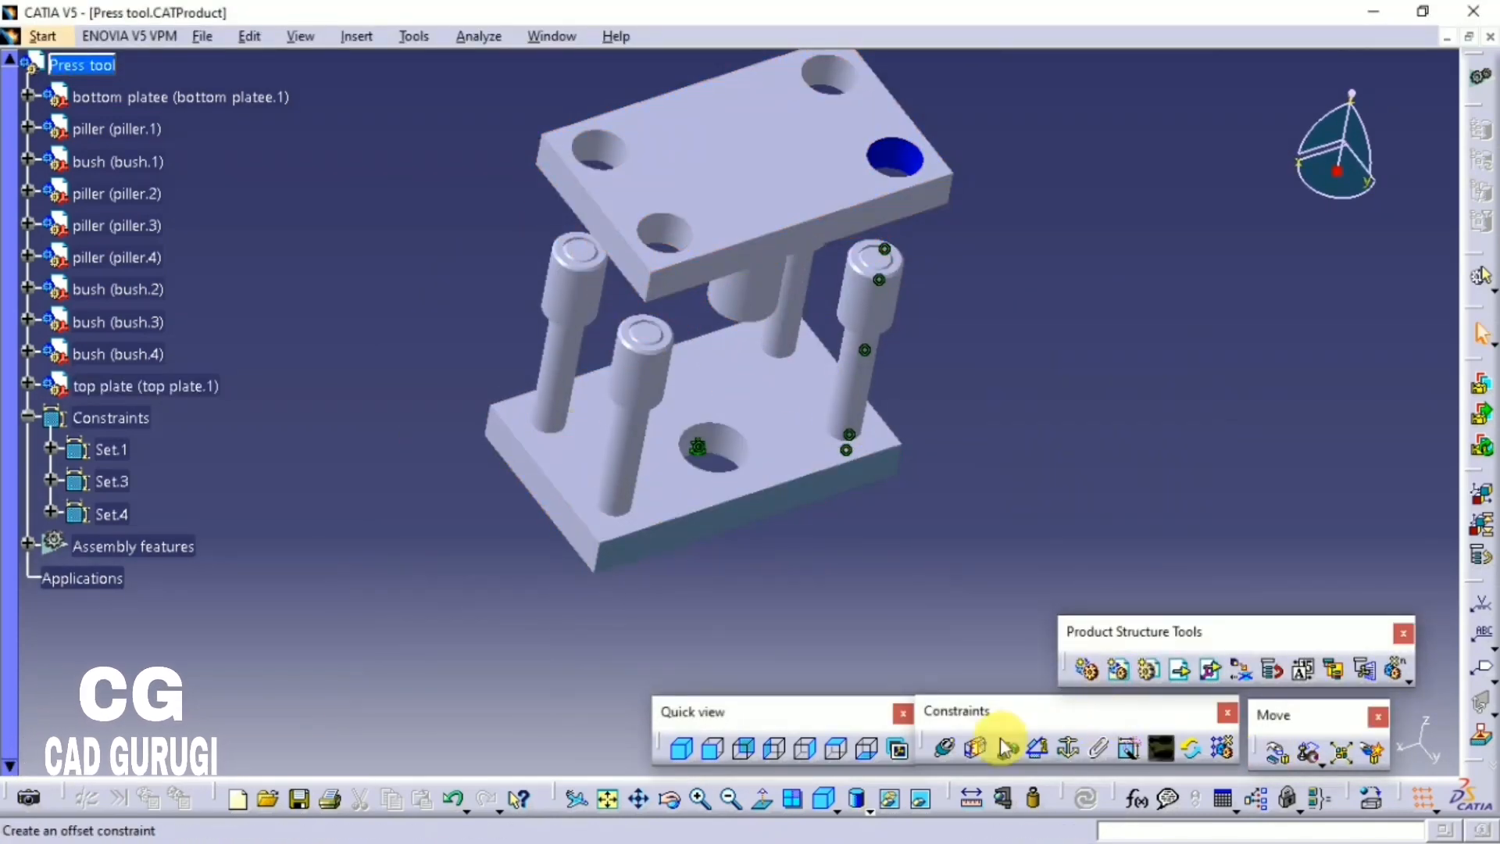
Step: Make the top plate's front corner hole coaxial with piller.3 and their top faces coincident with Same orientation
{"action": "left_click", "coordinate": [625, 387]}
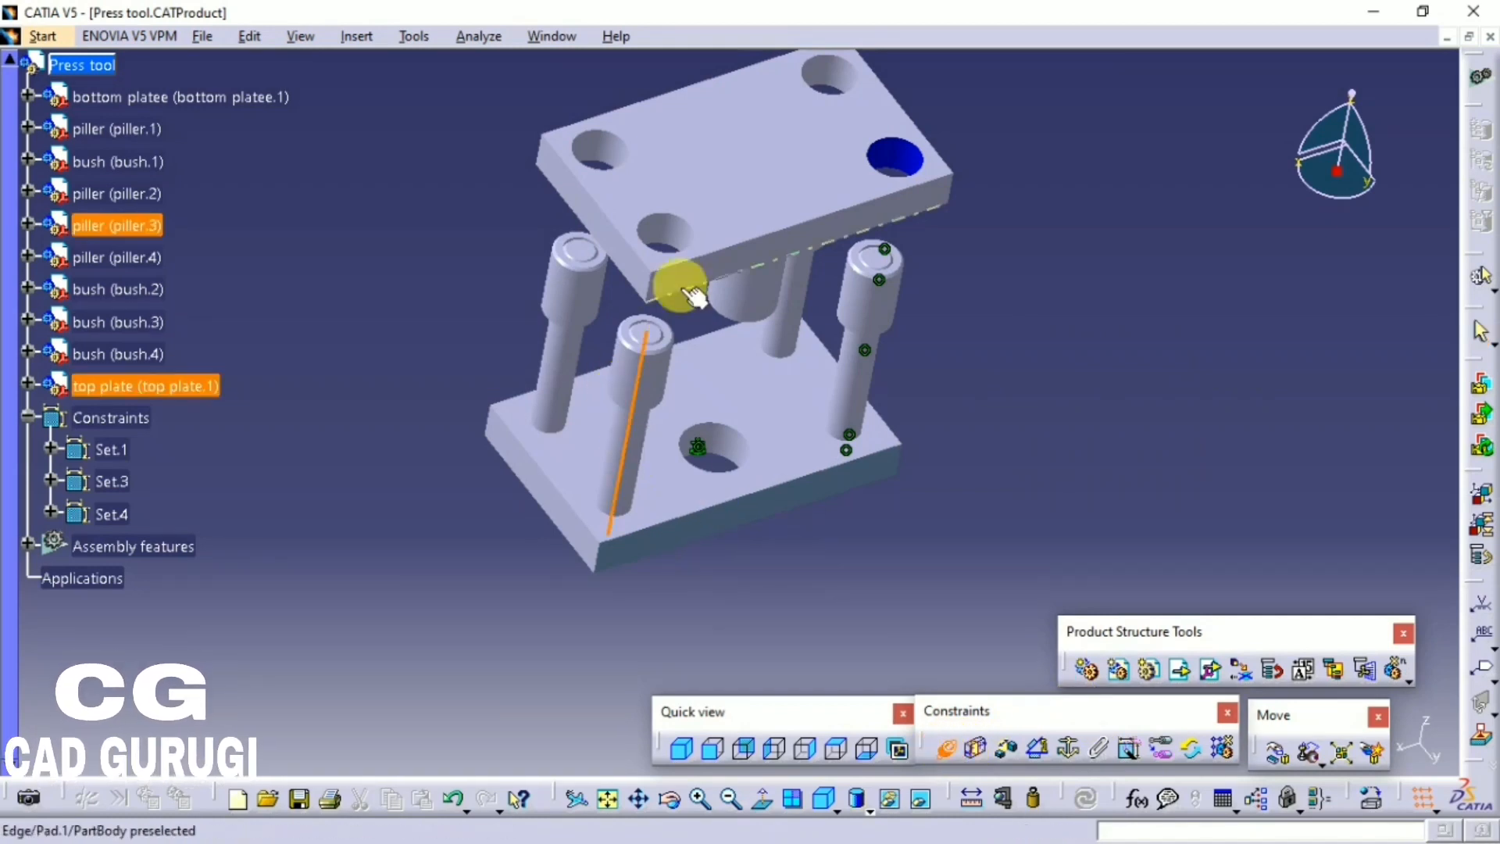
{"action": "left_click", "coordinate": [662, 231]}
{"action": "left_click", "coordinate": [945, 747]}
{"action": "left_click", "coordinate": [646, 335]}
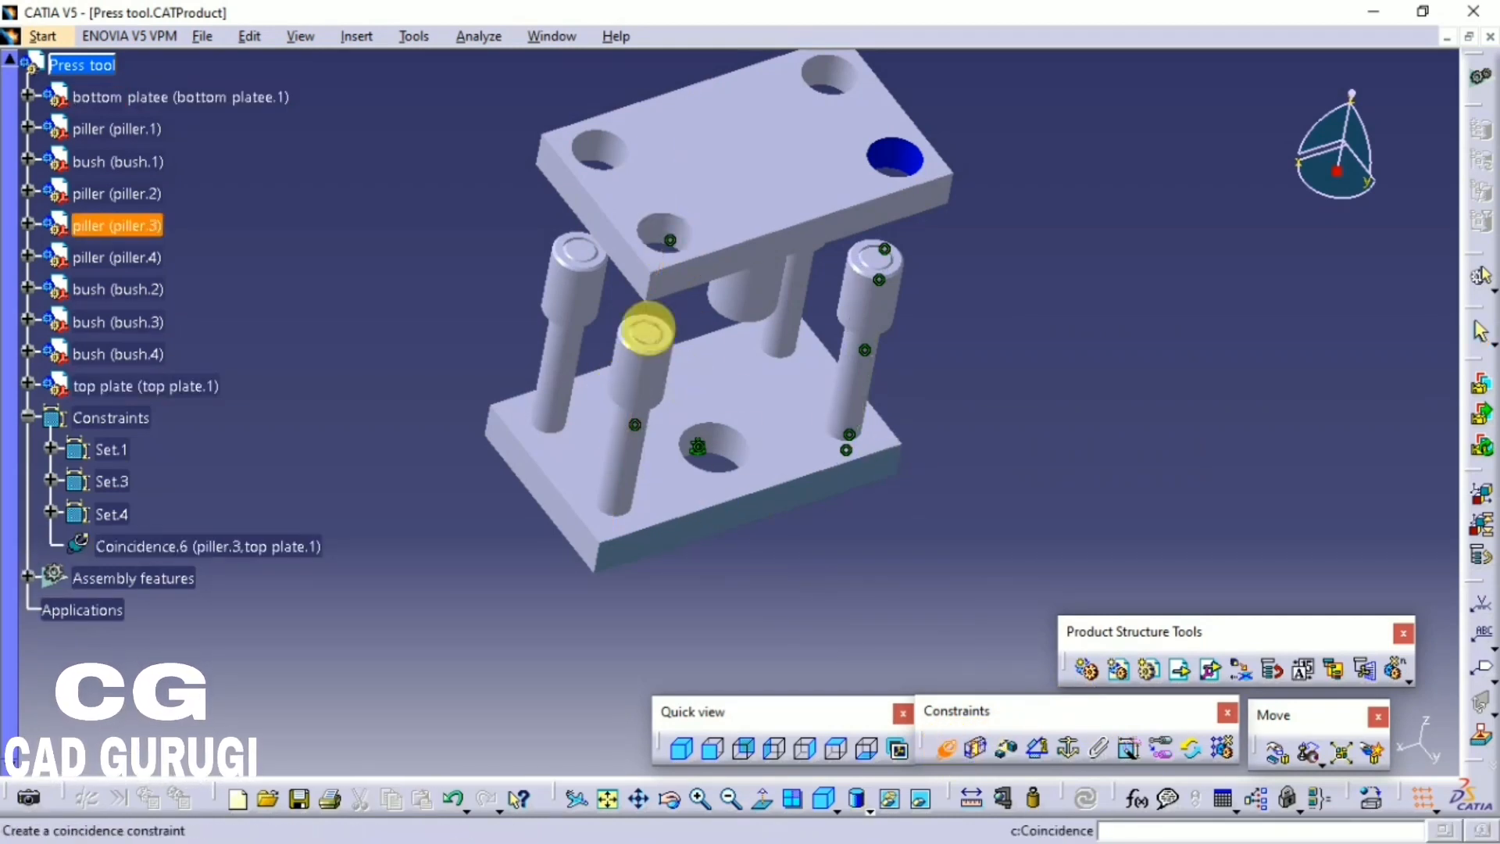
{"action": "left_click", "coordinate": [714, 201]}
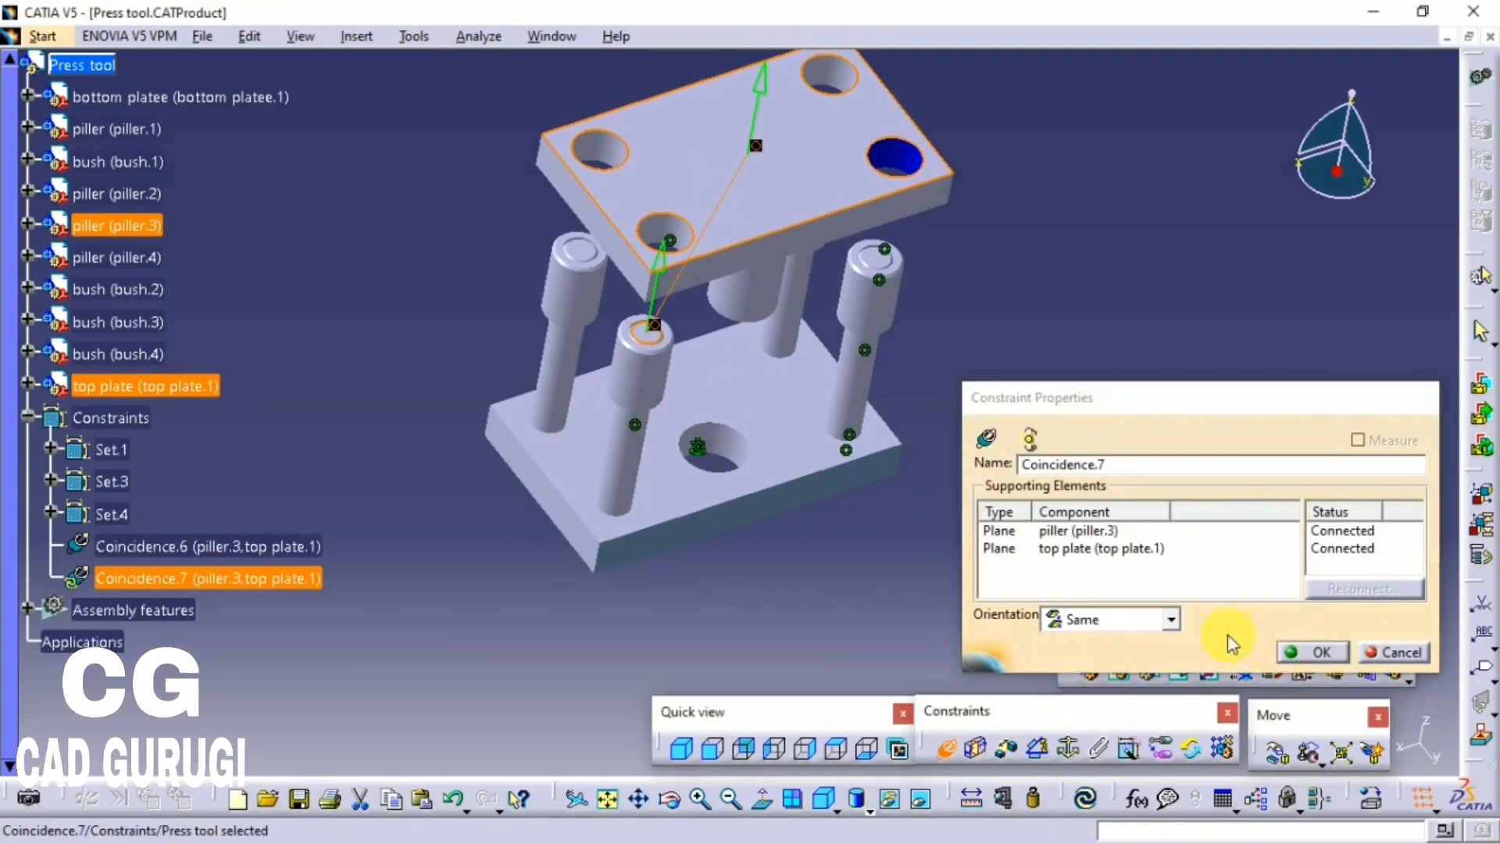
{"action": "left_click", "coordinate": [1312, 652]}
Step: Make the top plate's adjacent corner hole axis coincident with piller.4's axis and update the assembly
{"action": "left_click", "coordinate": [937, 749]}
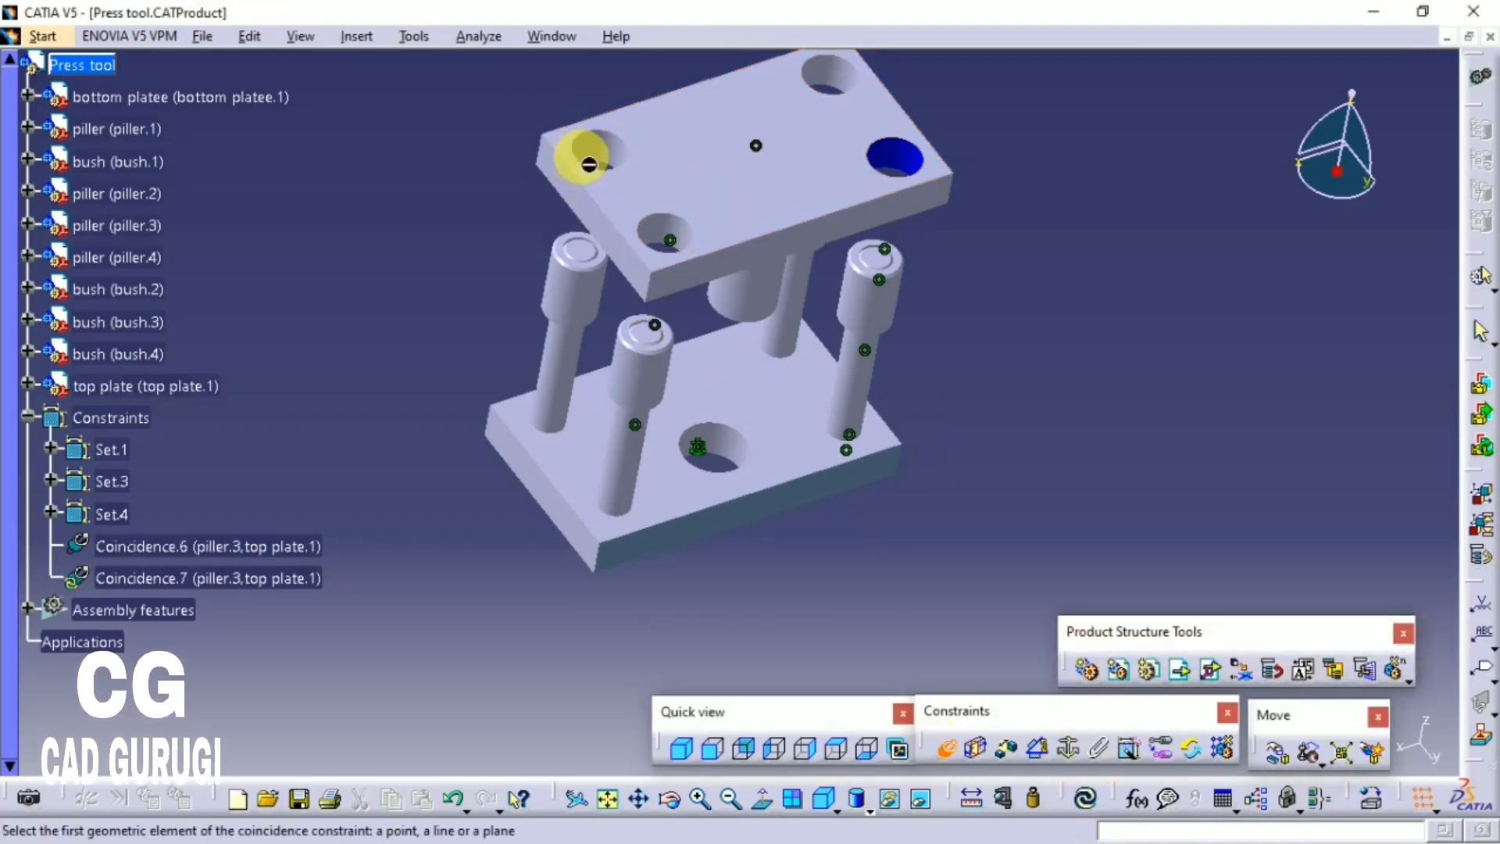
{"action": "left_click", "coordinate": [596, 153]}
{"action": "left_click", "coordinate": [587, 365]}
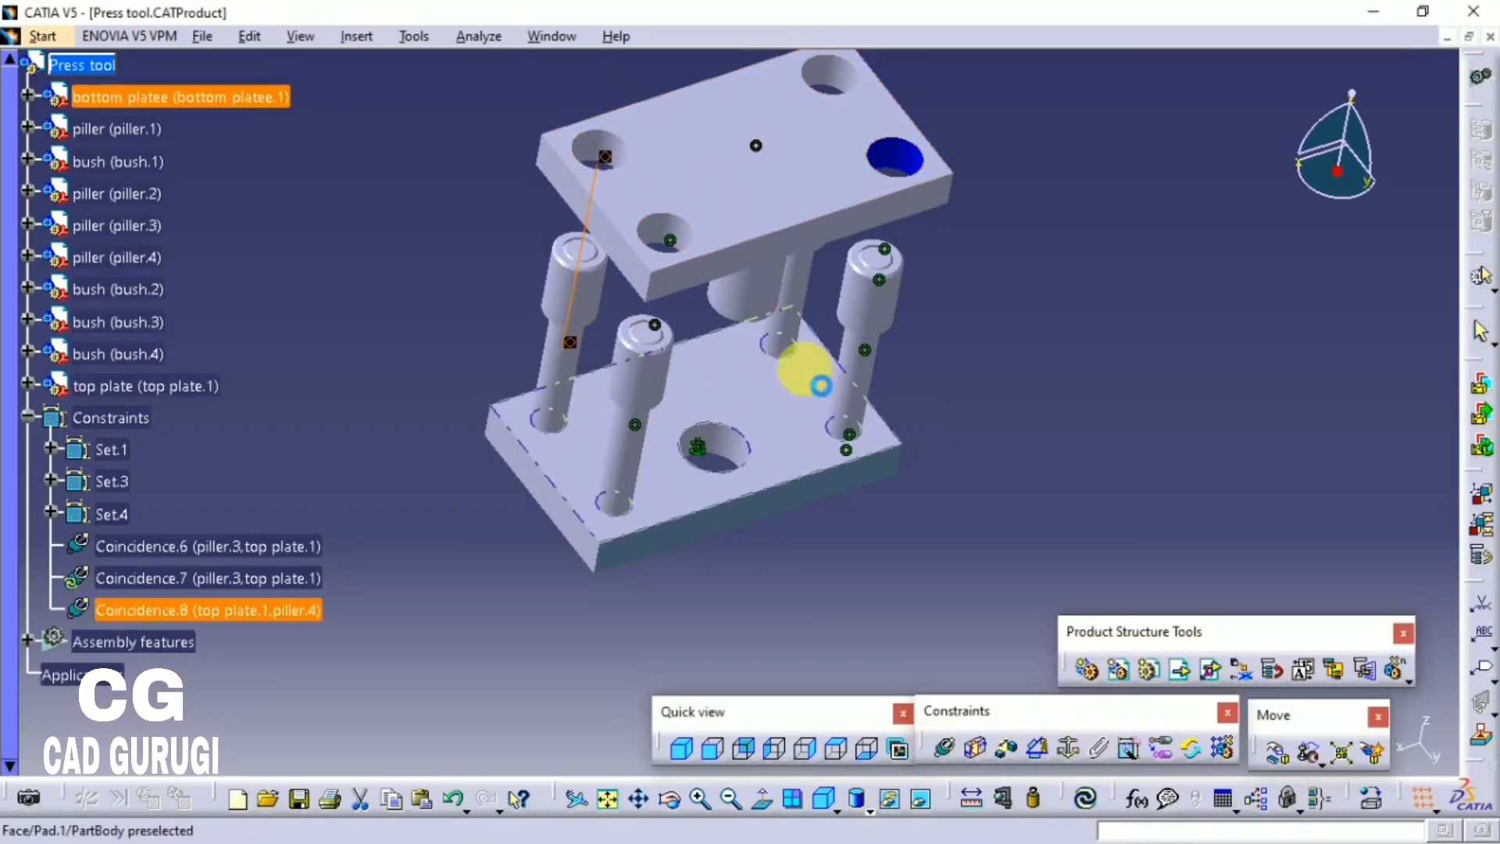
{"action": "left_click", "coordinate": [1086, 798]}
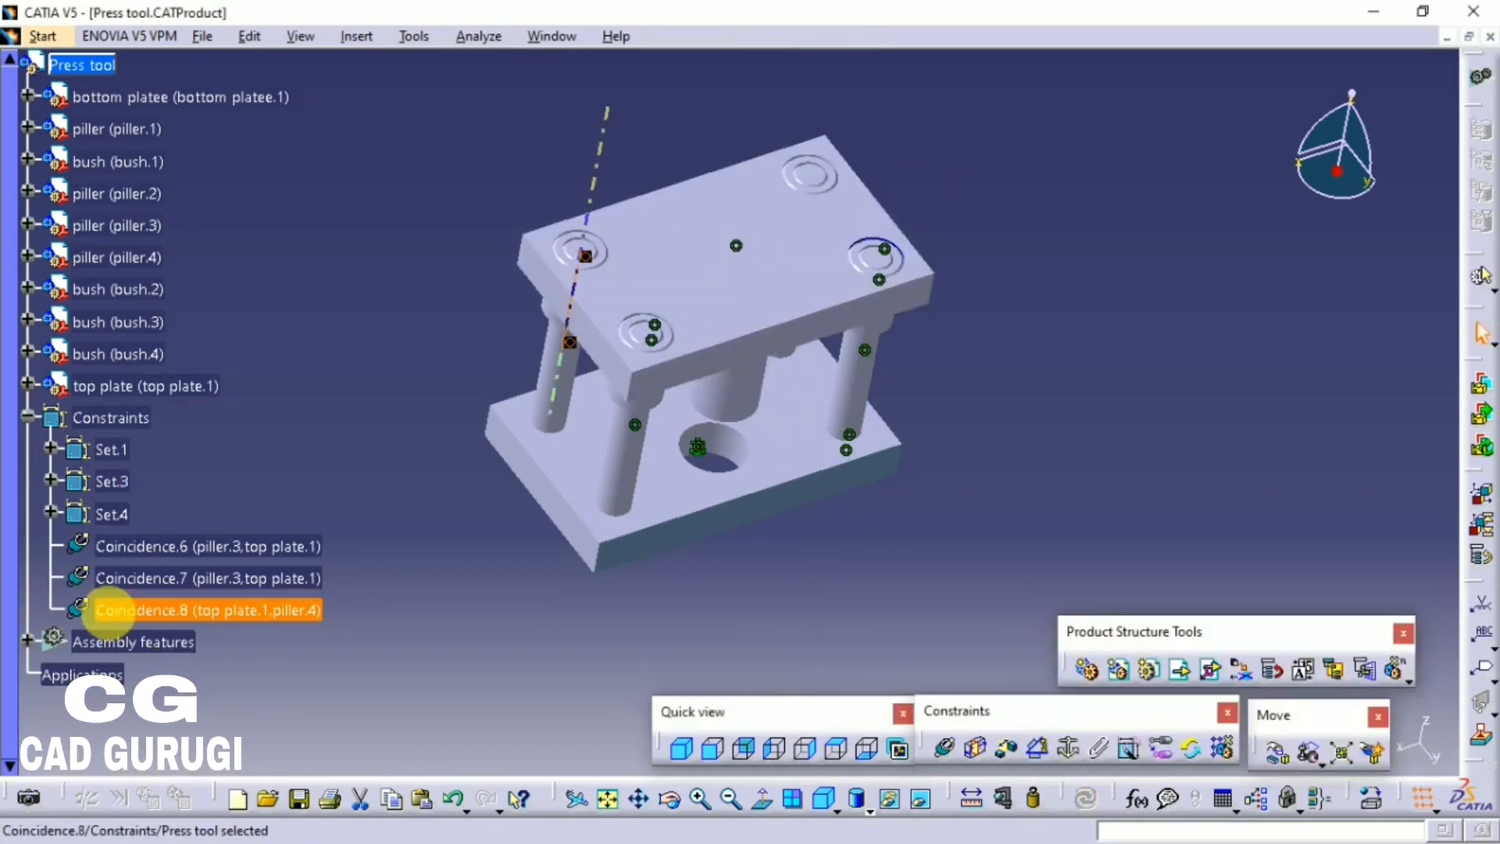
Step: Group the three coincidence constraints between the top plate and the pillers in a new set
{"action": "left_click", "coordinate": [174, 547]}
{"action": "left_click", "coordinate": [170, 608], "text": "ctrl"}
{"action": "left_click", "coordinate": [148, 578], "text": "ctrl"}
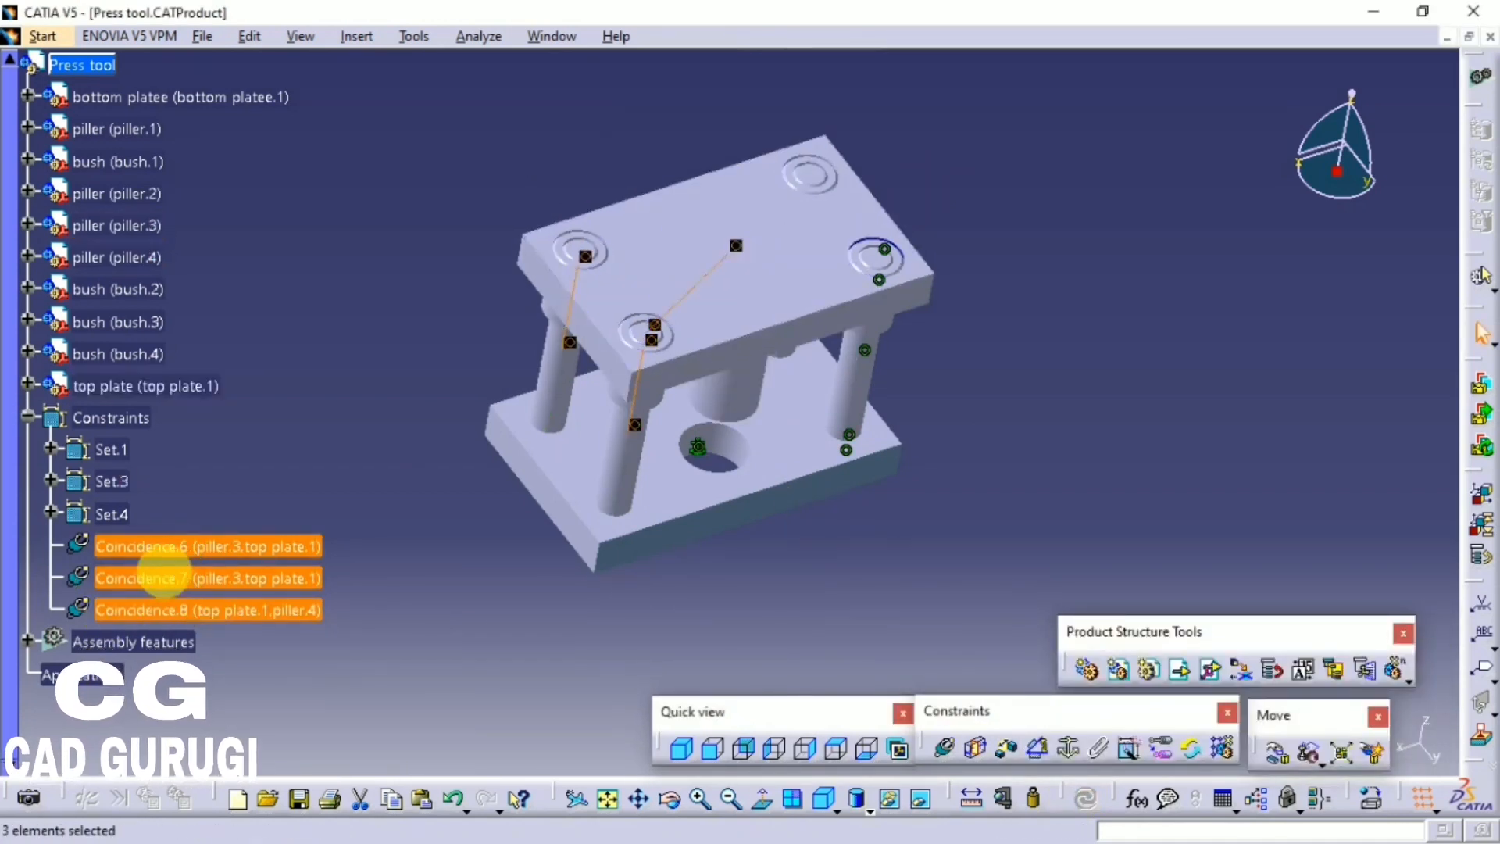
{"action": "right_click", "coordinate": [176, 578]}
{"action": "mouse_move", "coordinate": [344, 525]}
{"action": "left_click", "coordinate": [451, 643]}
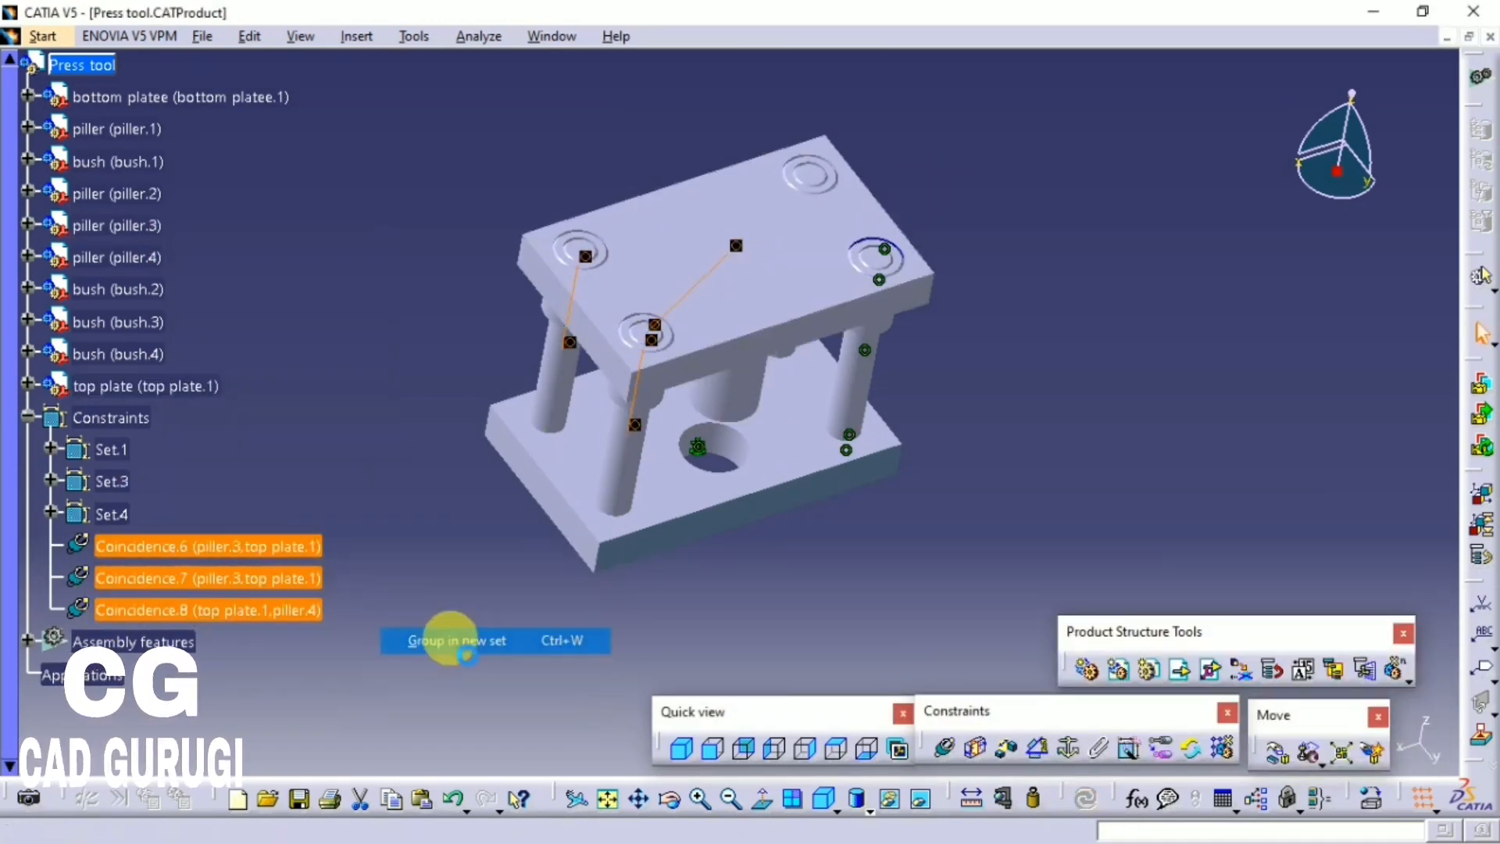